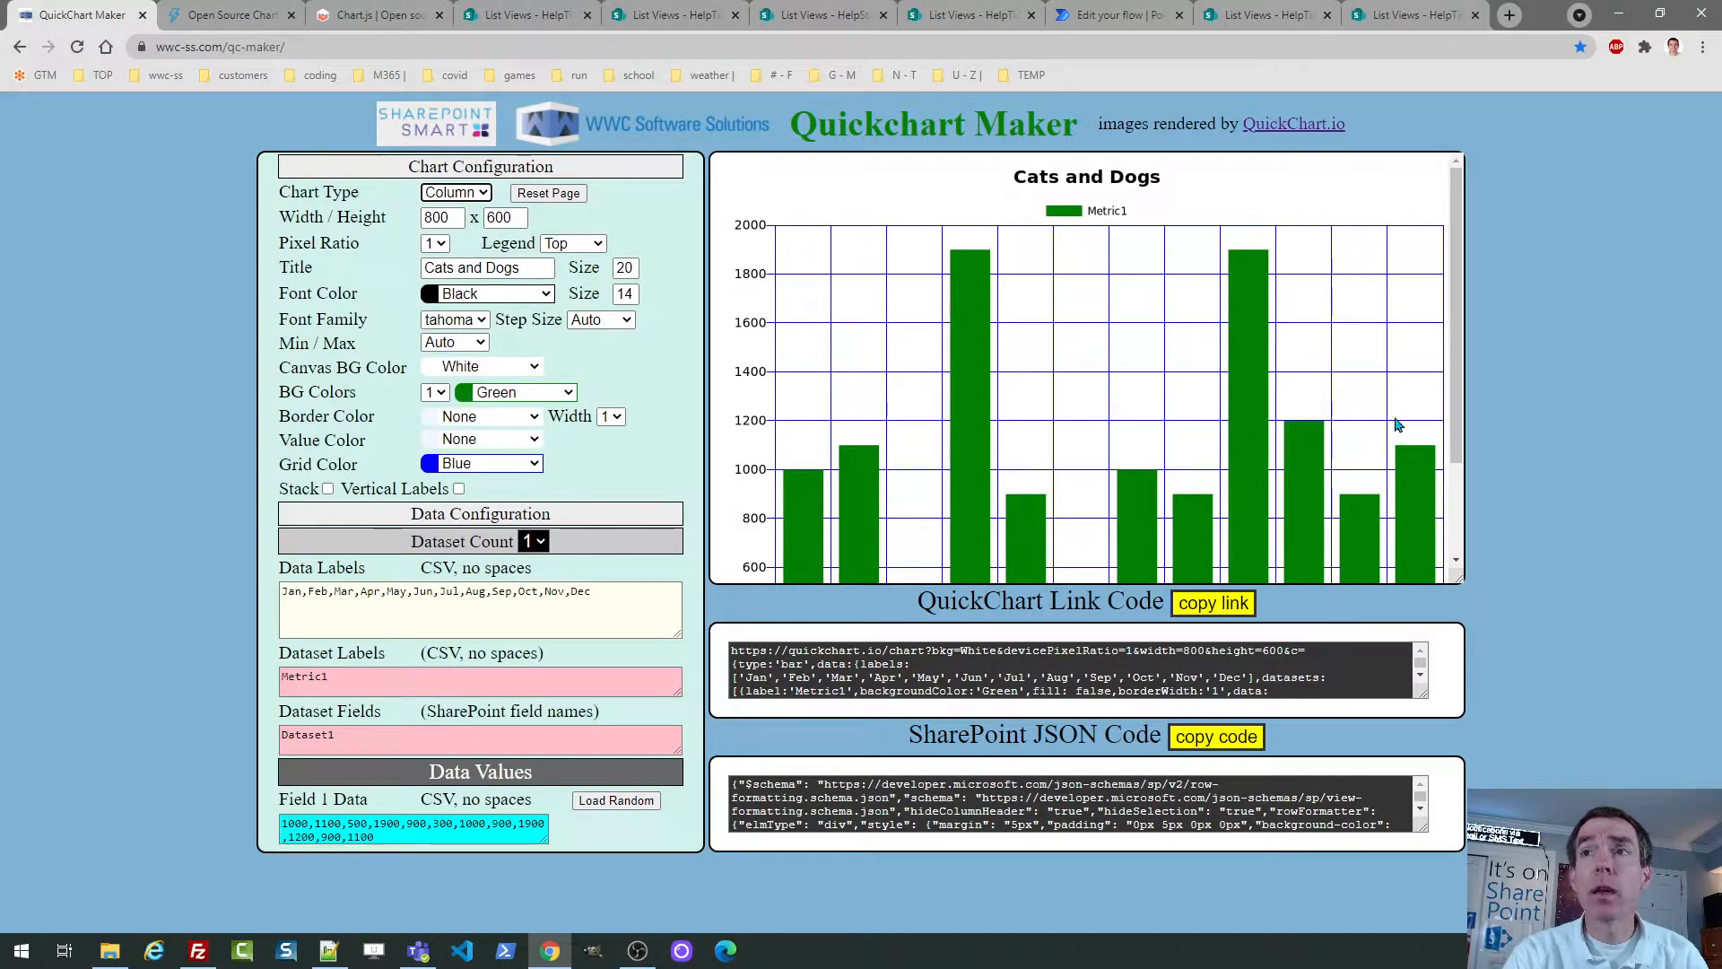
# Reset the page to its default chart configuration and change the chart type to Donut.
pyautogui.moveTo(1456, 391)
pyautogui.mouseDown()
pyautogui.moveTo(1455, 506)
pyautogui.moveTo(1455, 397)
pyautogui.mouseUp()
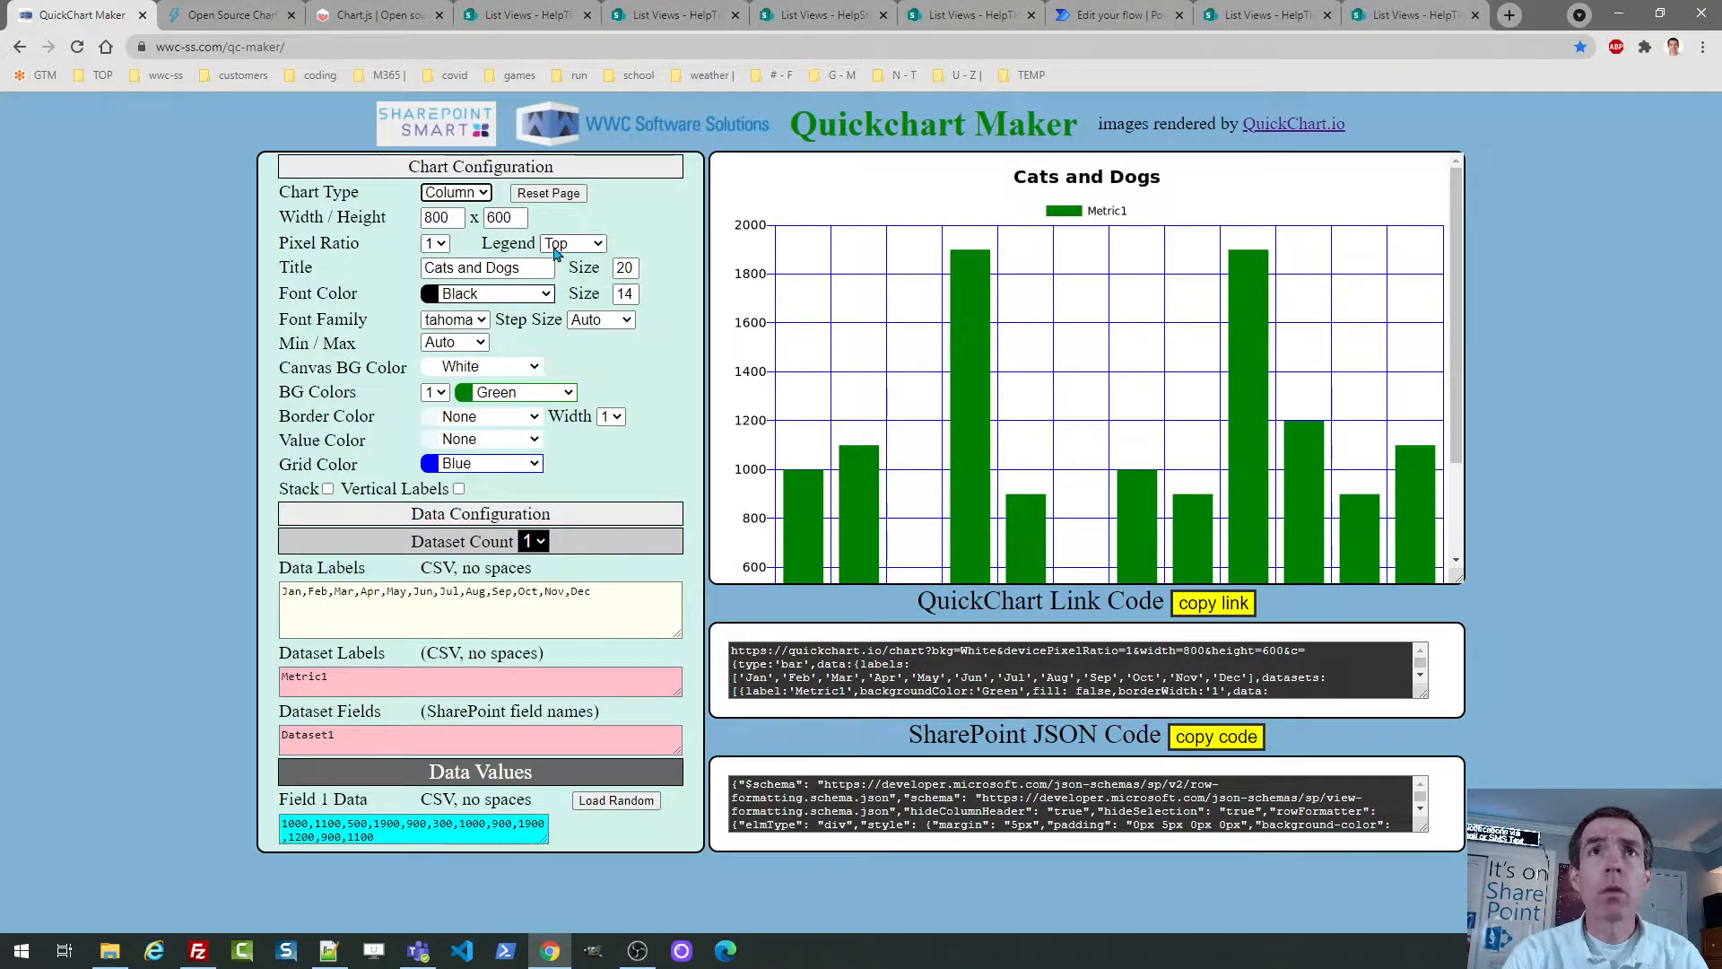
pyautogui.click(558, 197)
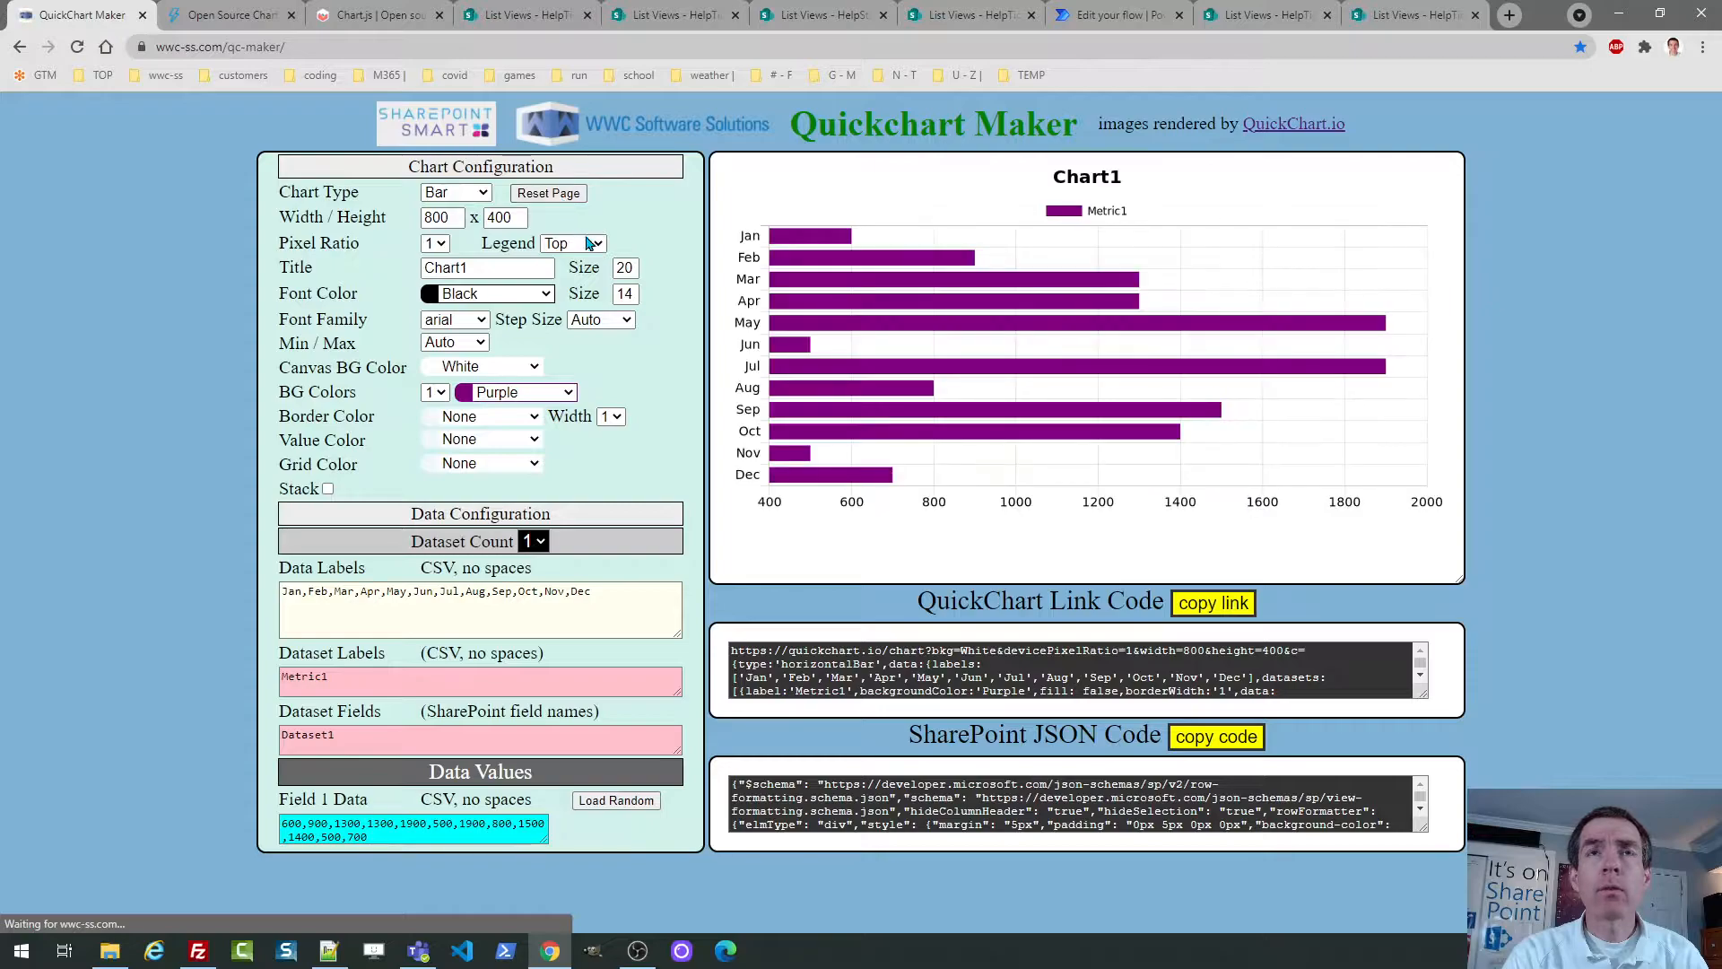
pyautogui.click(482, 195)
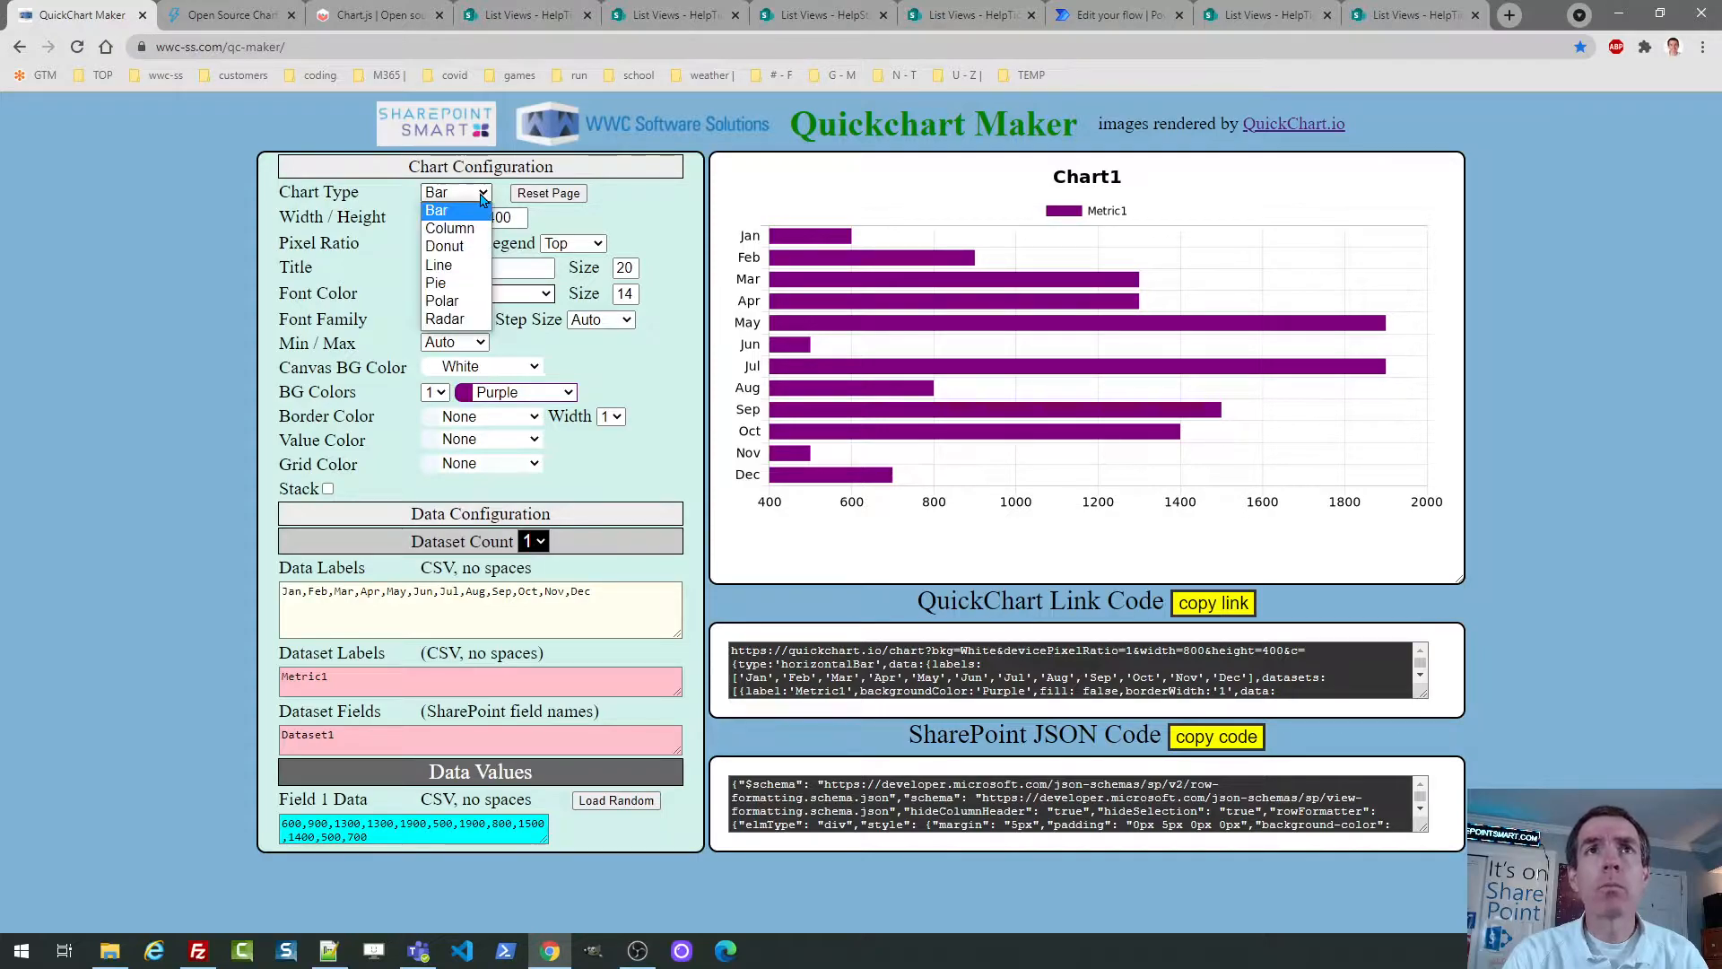
pyautogui.click(478, 254)
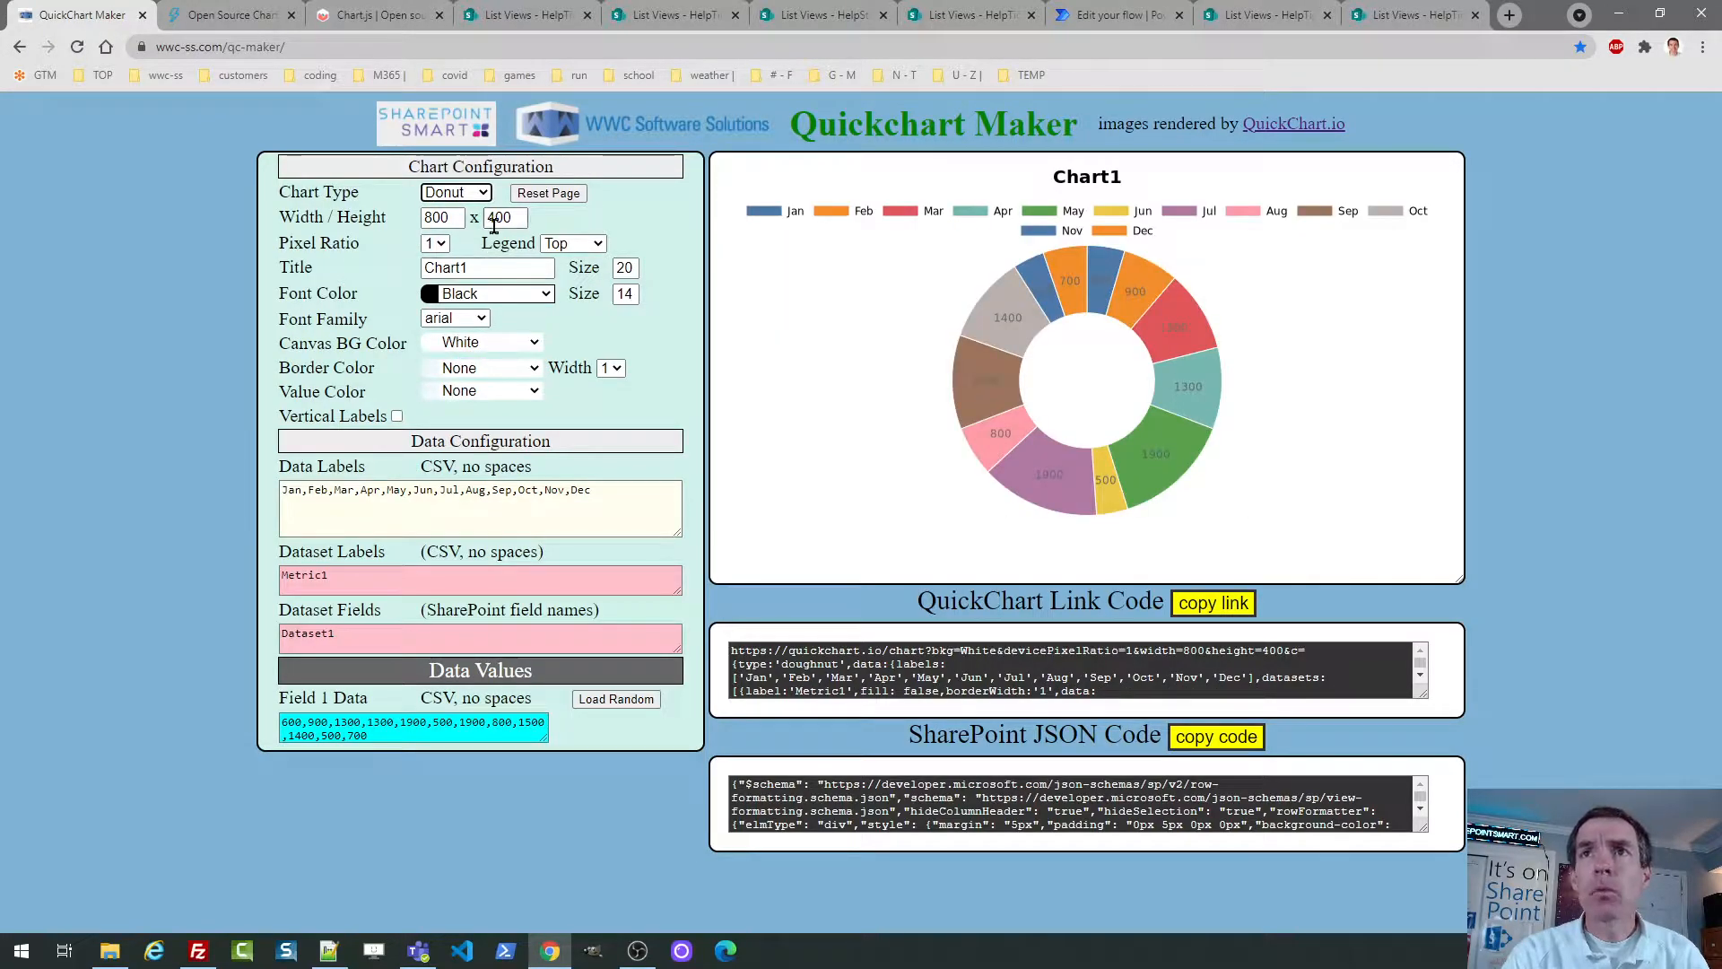
# Change the chart type to Pie and load random data values for the dataset.
pyautogui.click(484, 192)
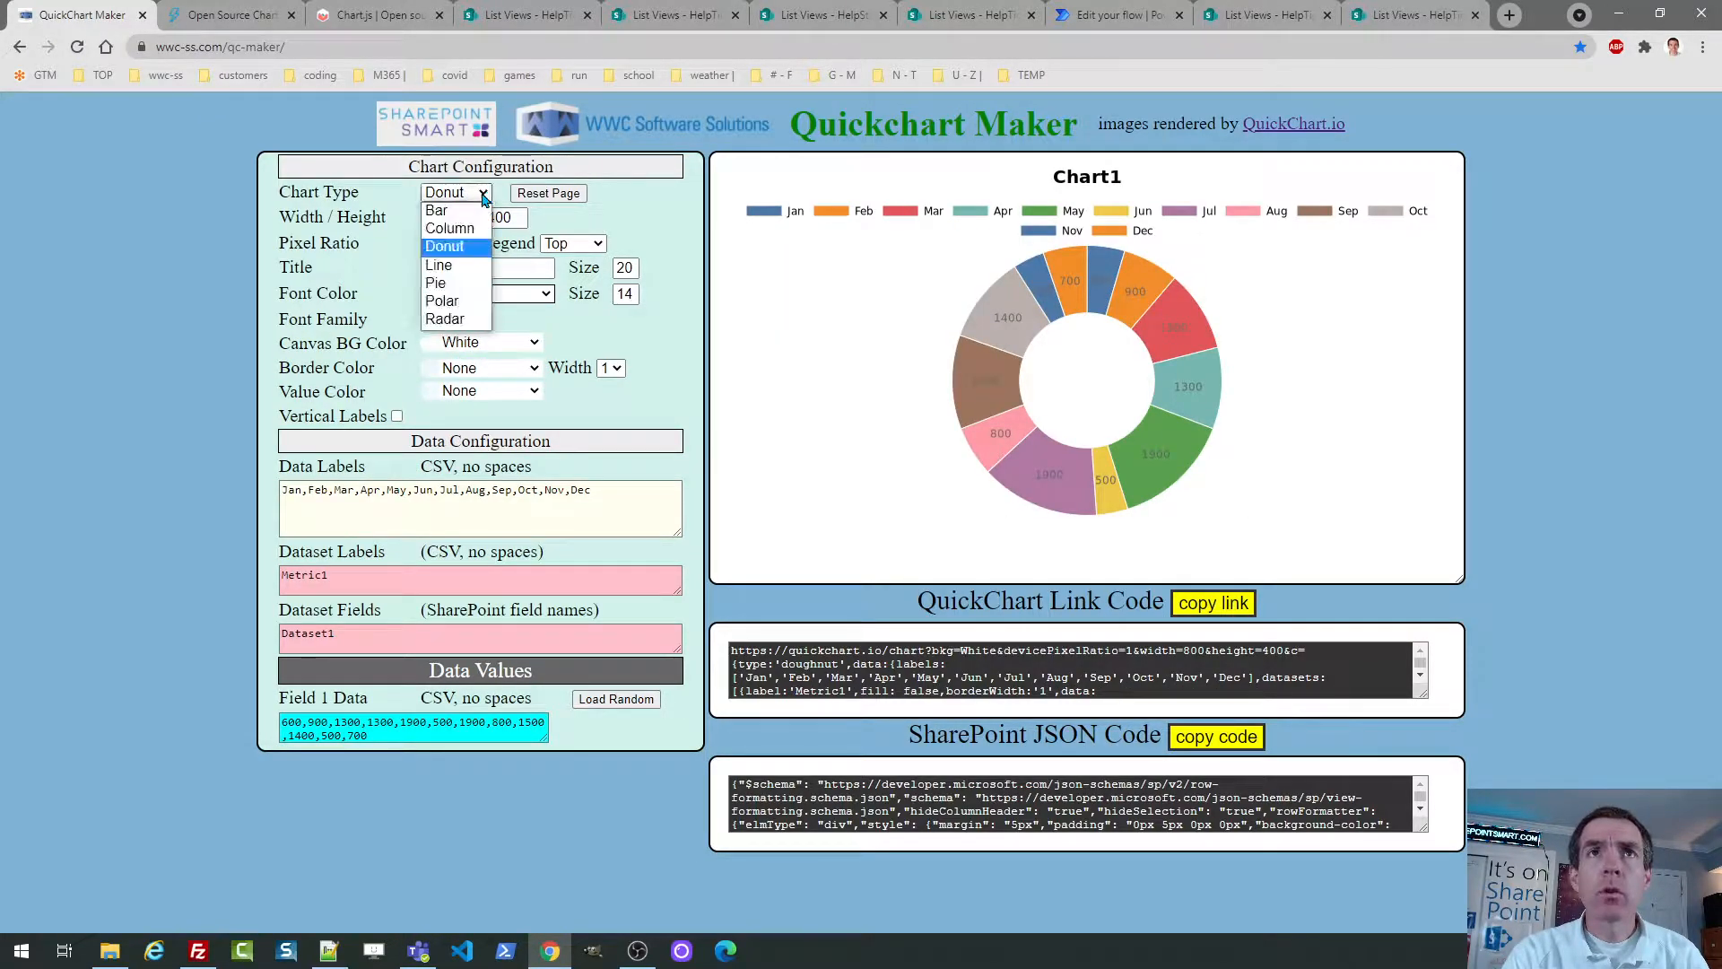
pyautogui.click(473, 283)
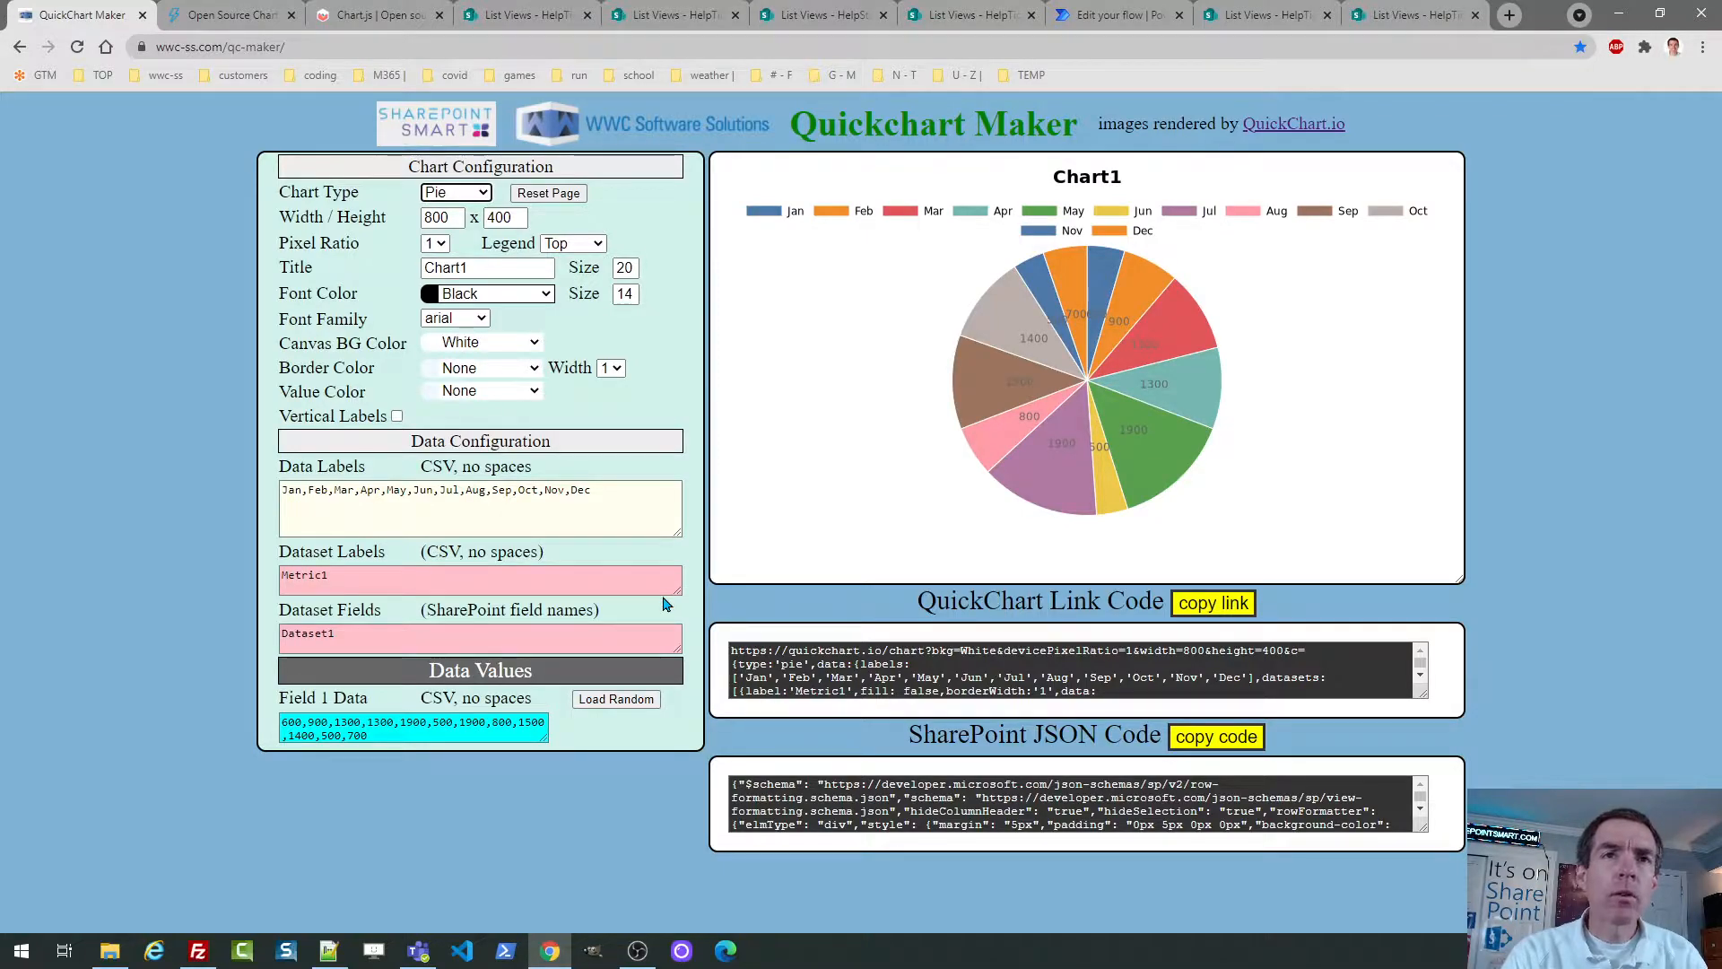
pyautogui.click(601, 699)
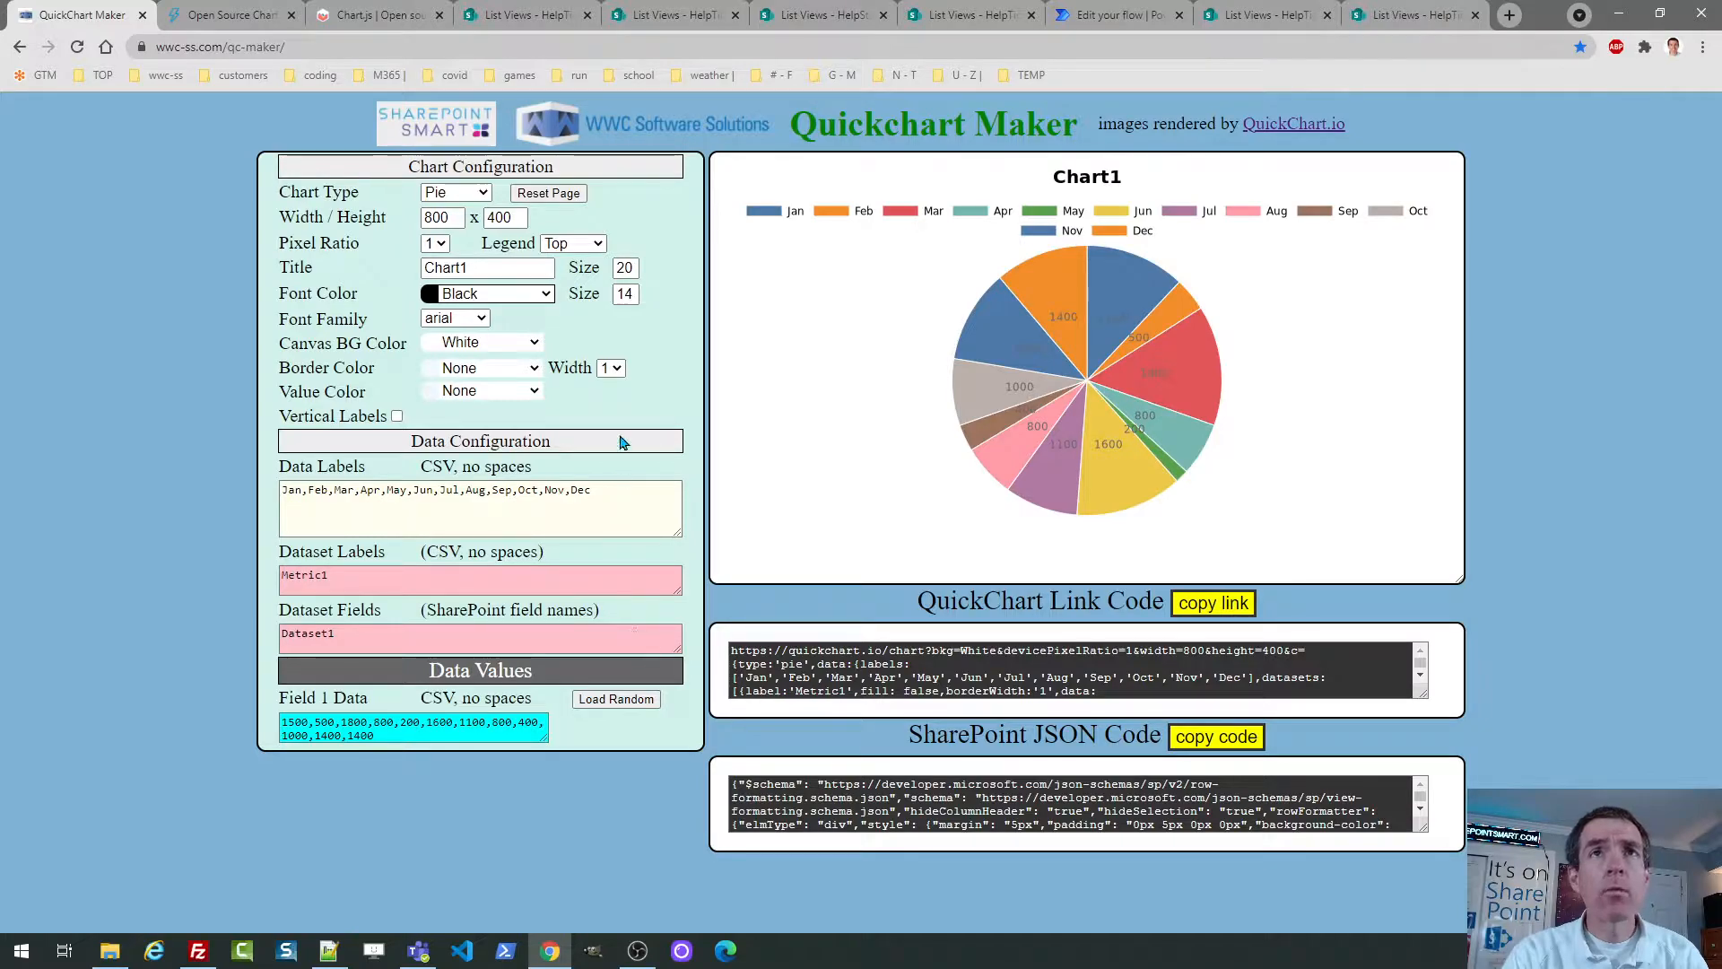
# Preview the same data as a Polar chart and as a Radar chart.
pyautogui.click(483, 201)
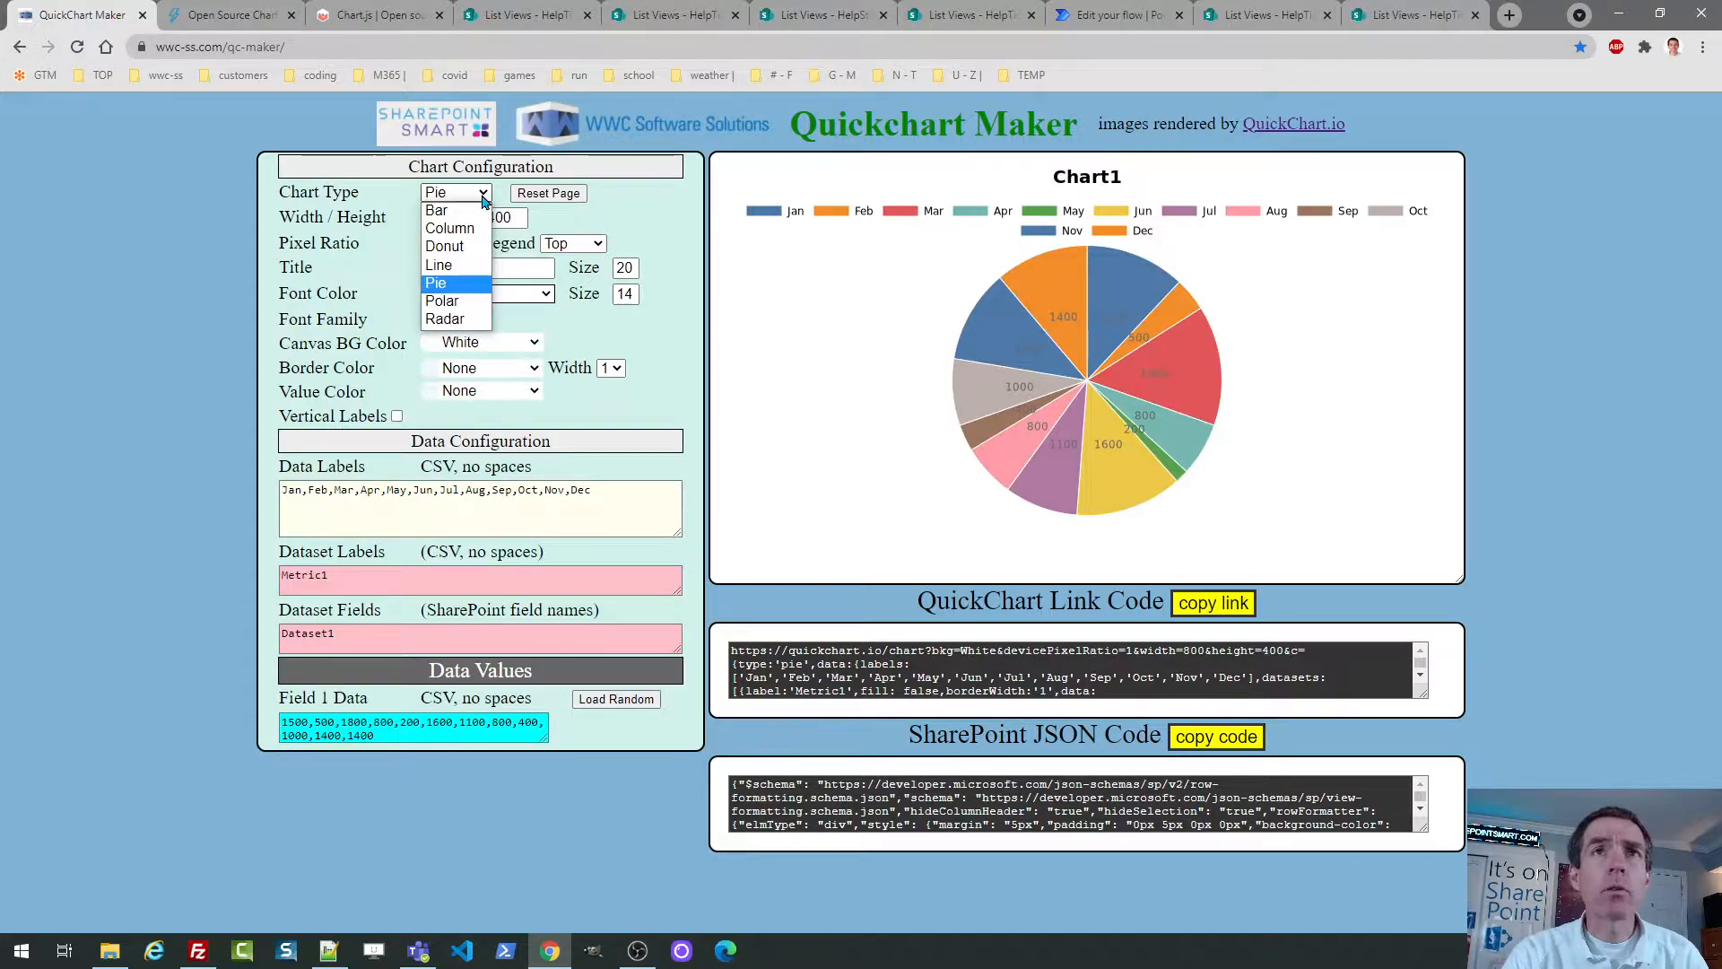
pyautogui.click(467, 304)
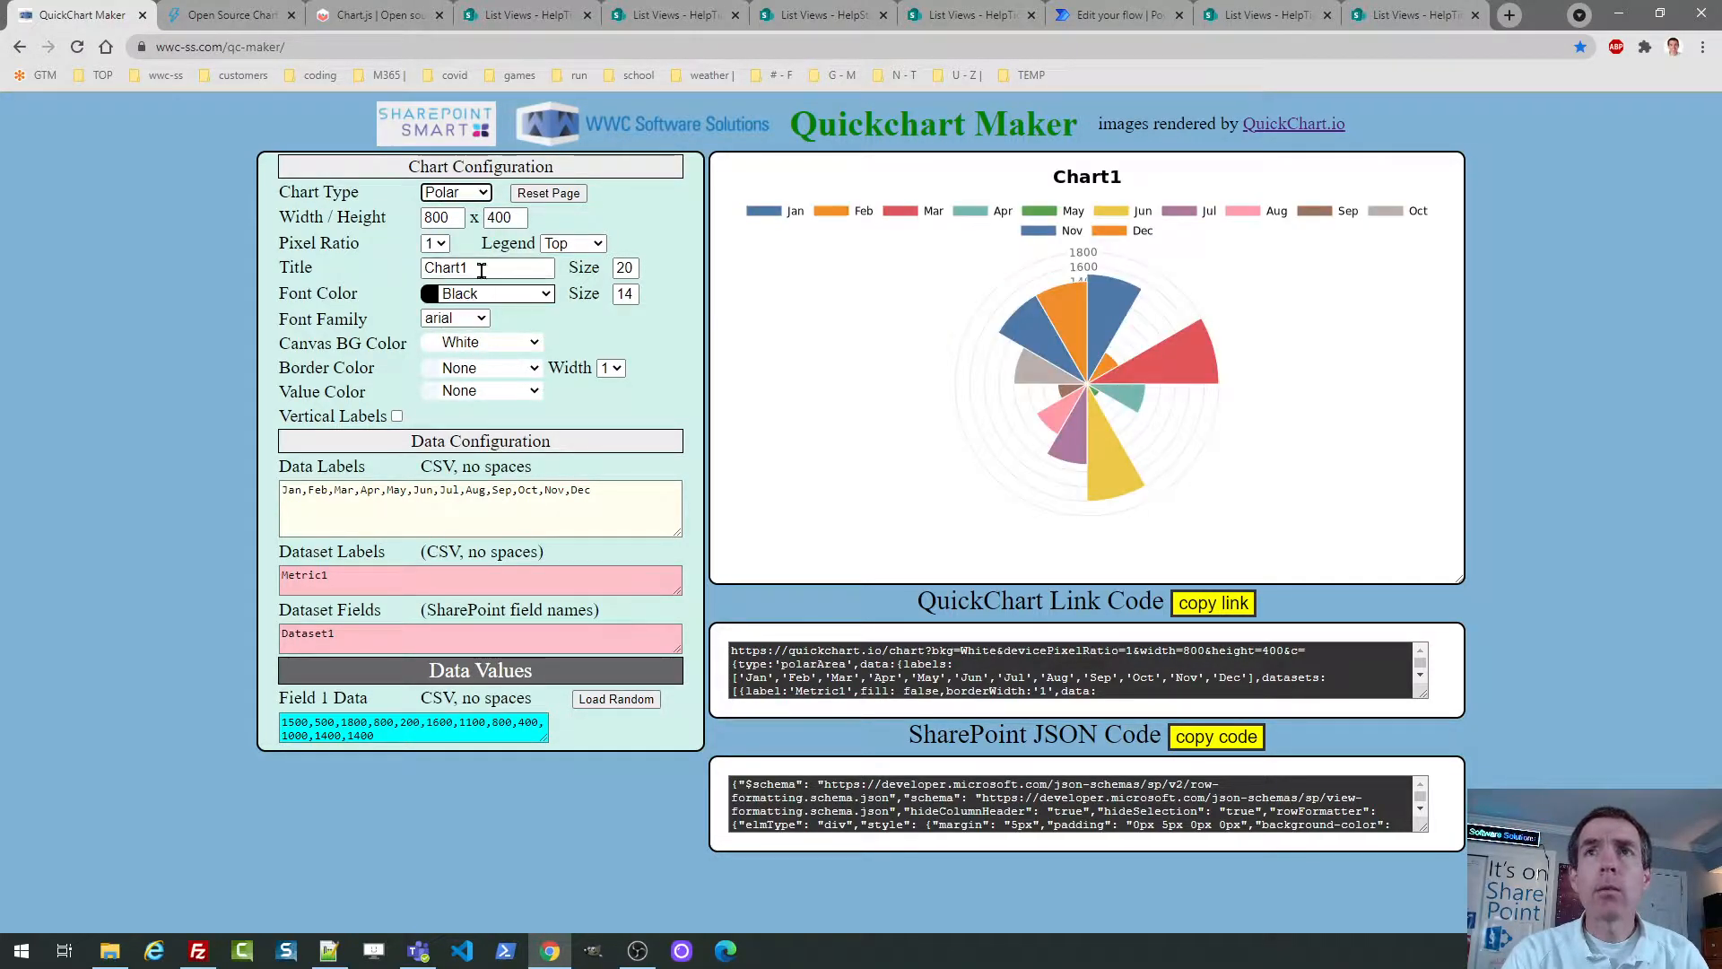
pyautogui.click(477, 194)
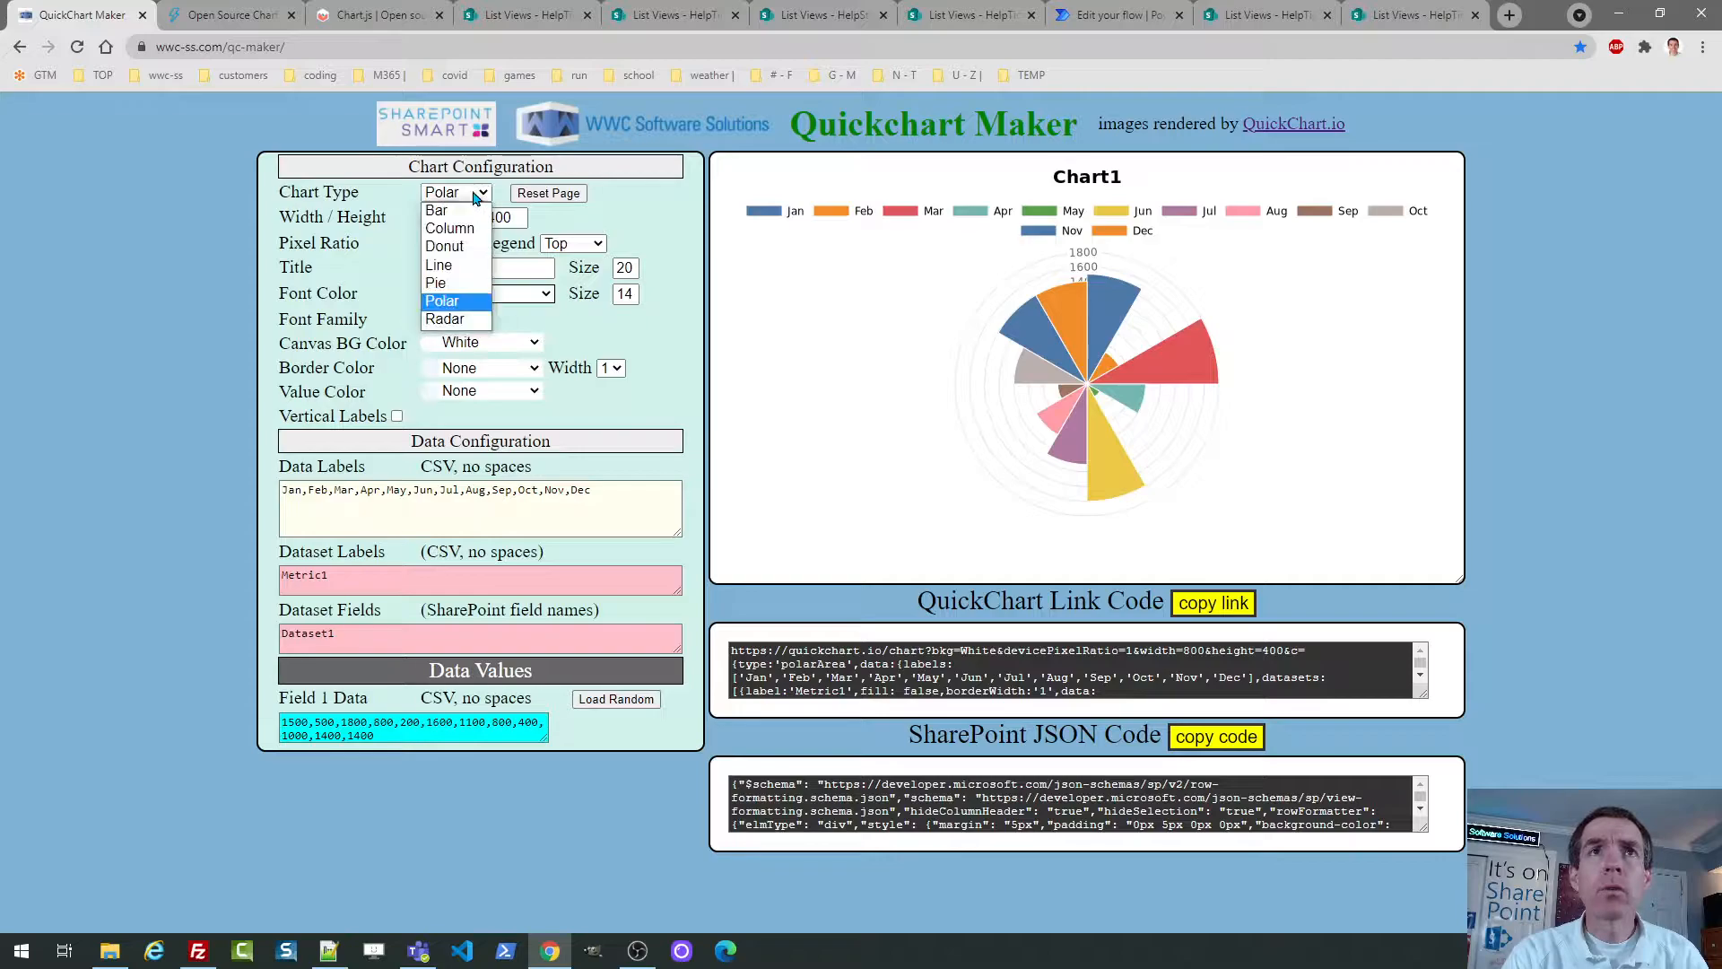
pyautogui.click(472, 320)
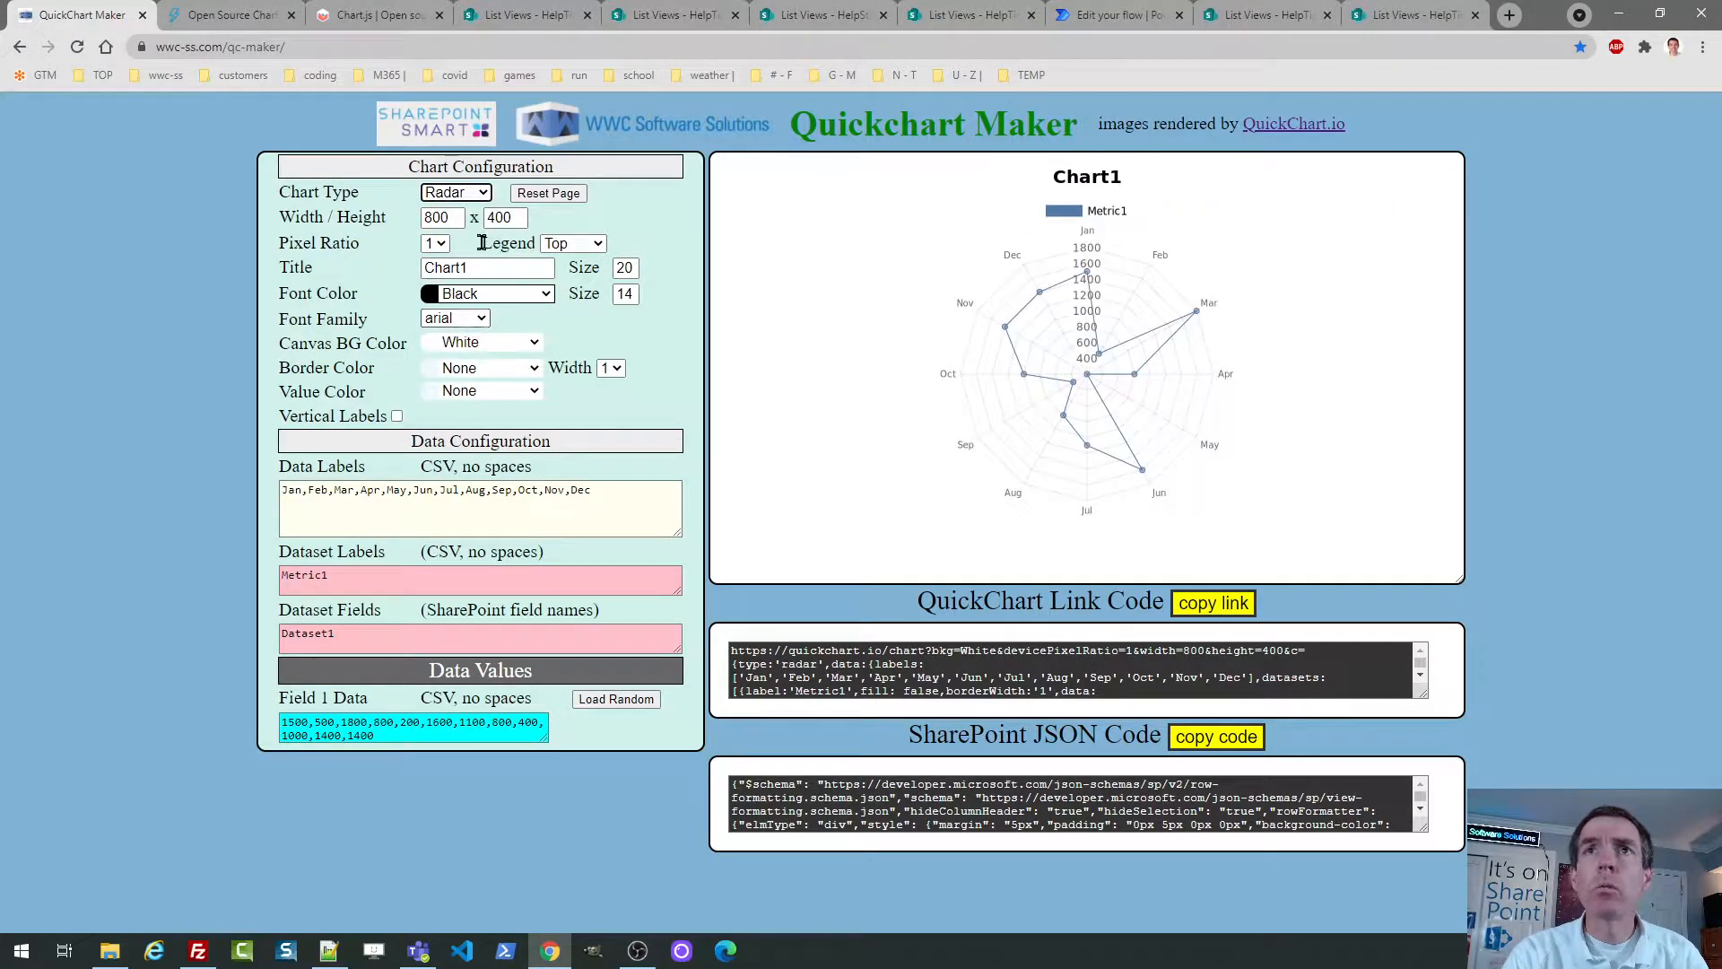
# Change the chart type to Line and raise the dataset count to 2 and on to 3.
pyautogui.click(483, 196)
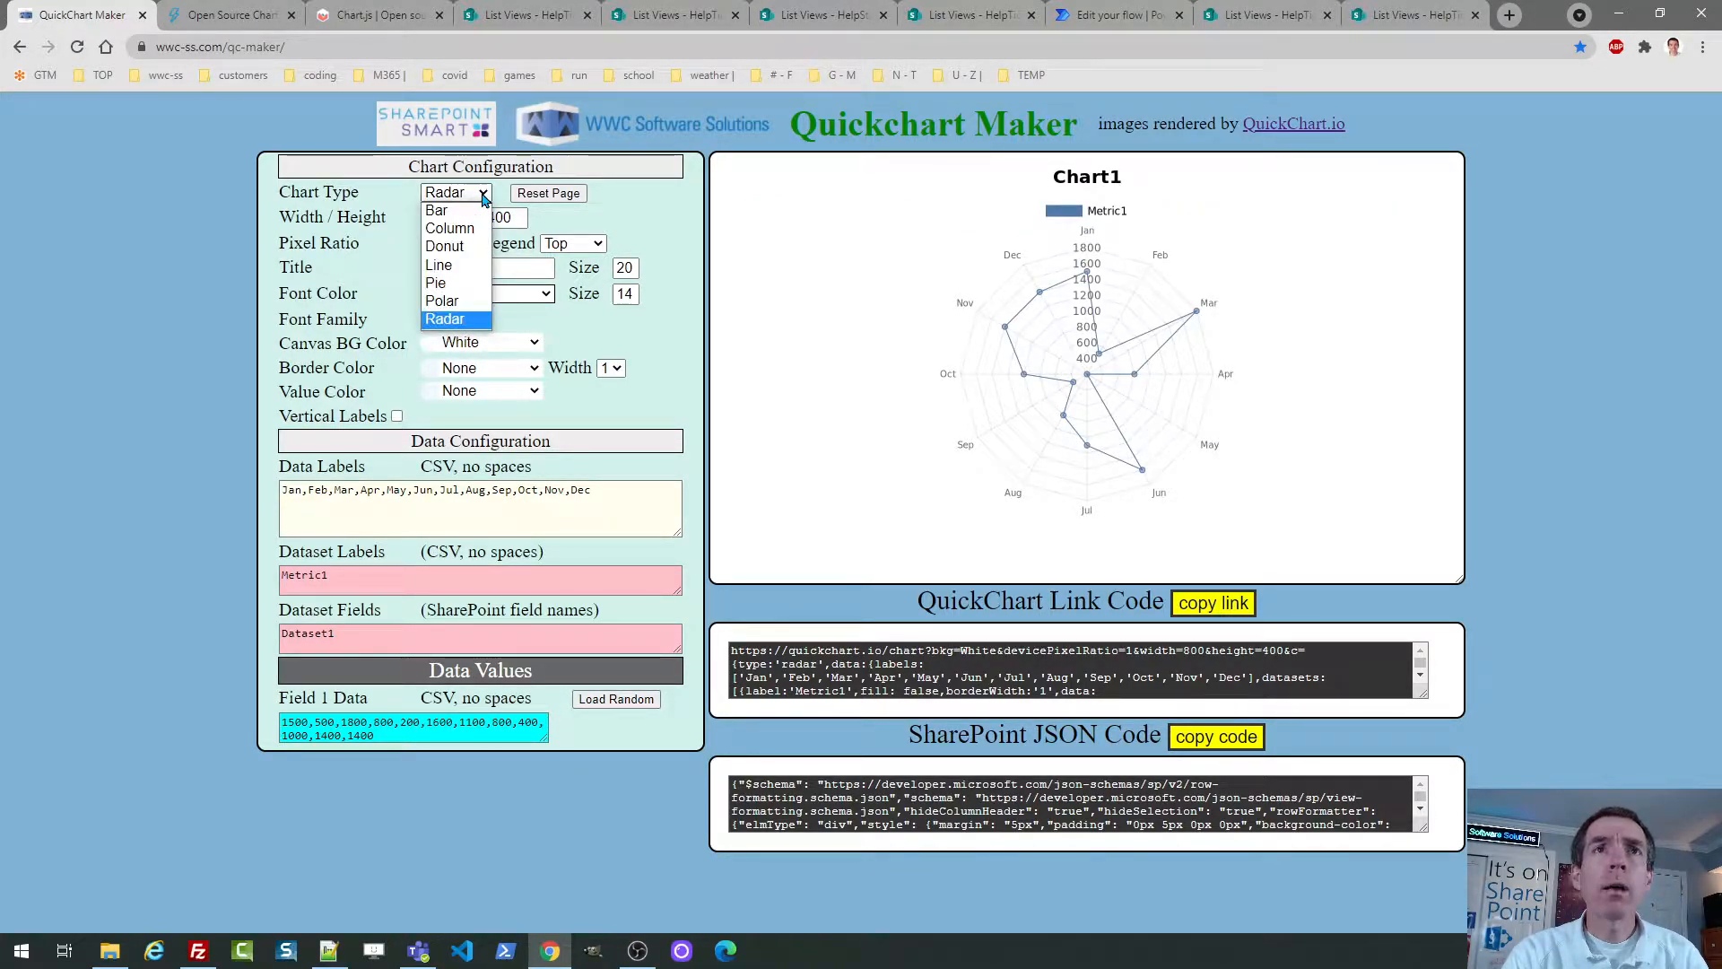
pyautogui.click(470, 267)
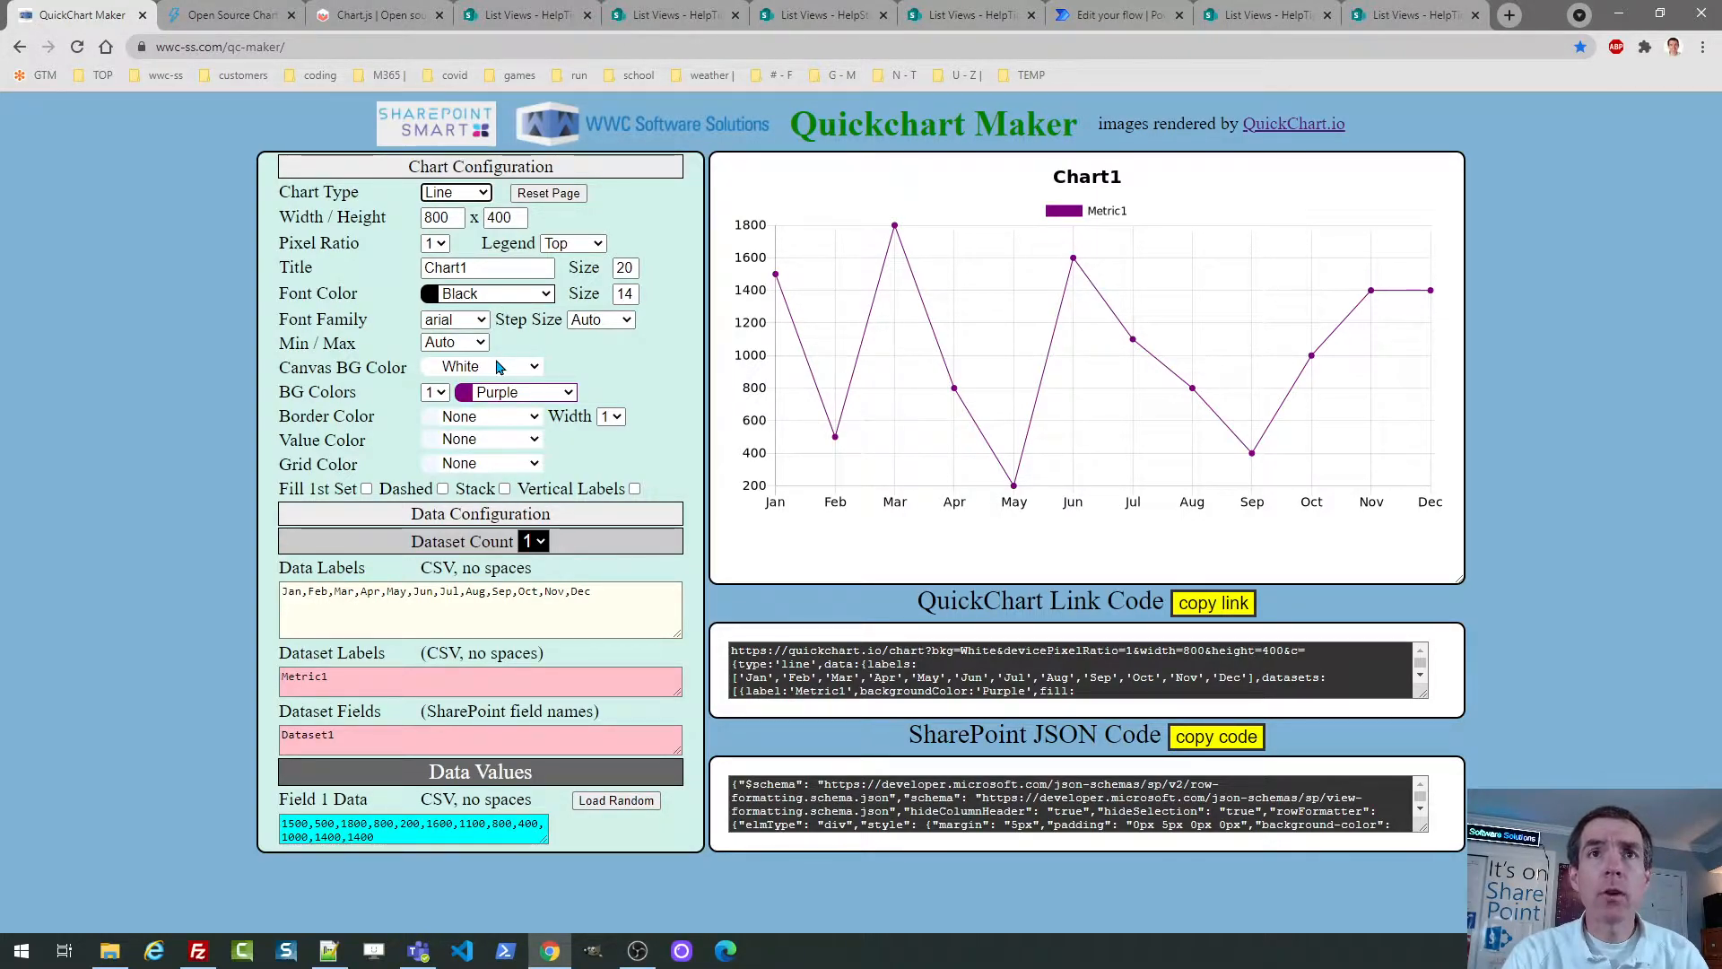
pyautogui.click(541, 541)
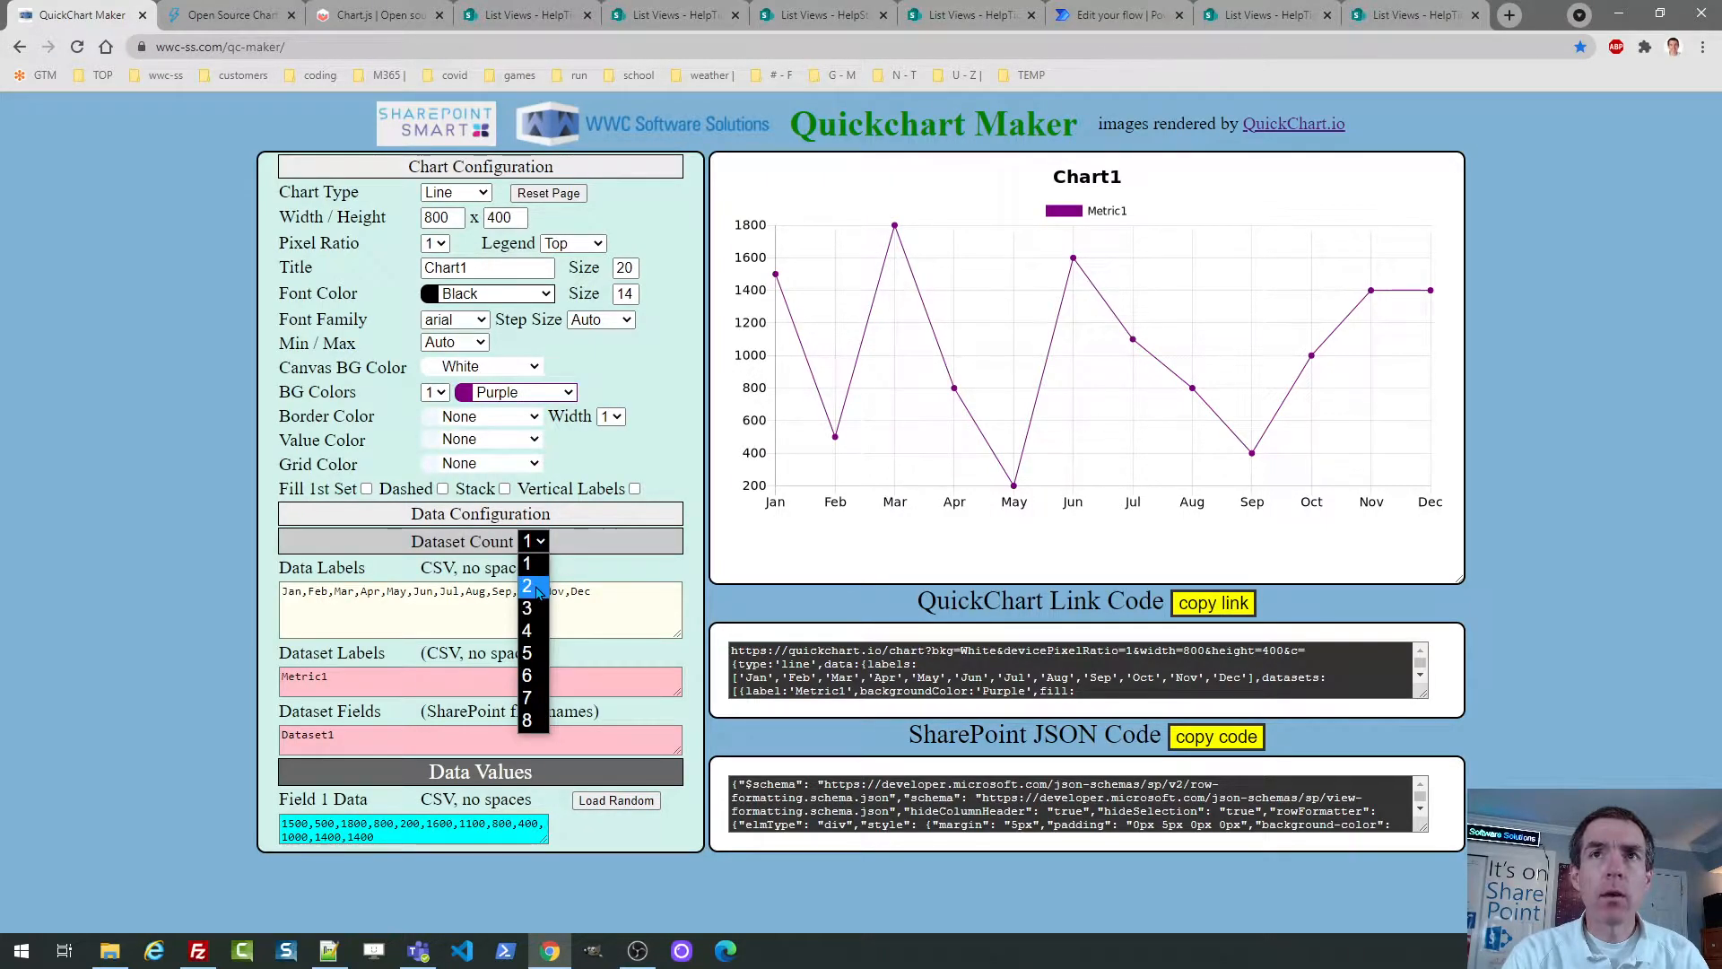
pyautogui.click(539, 585)
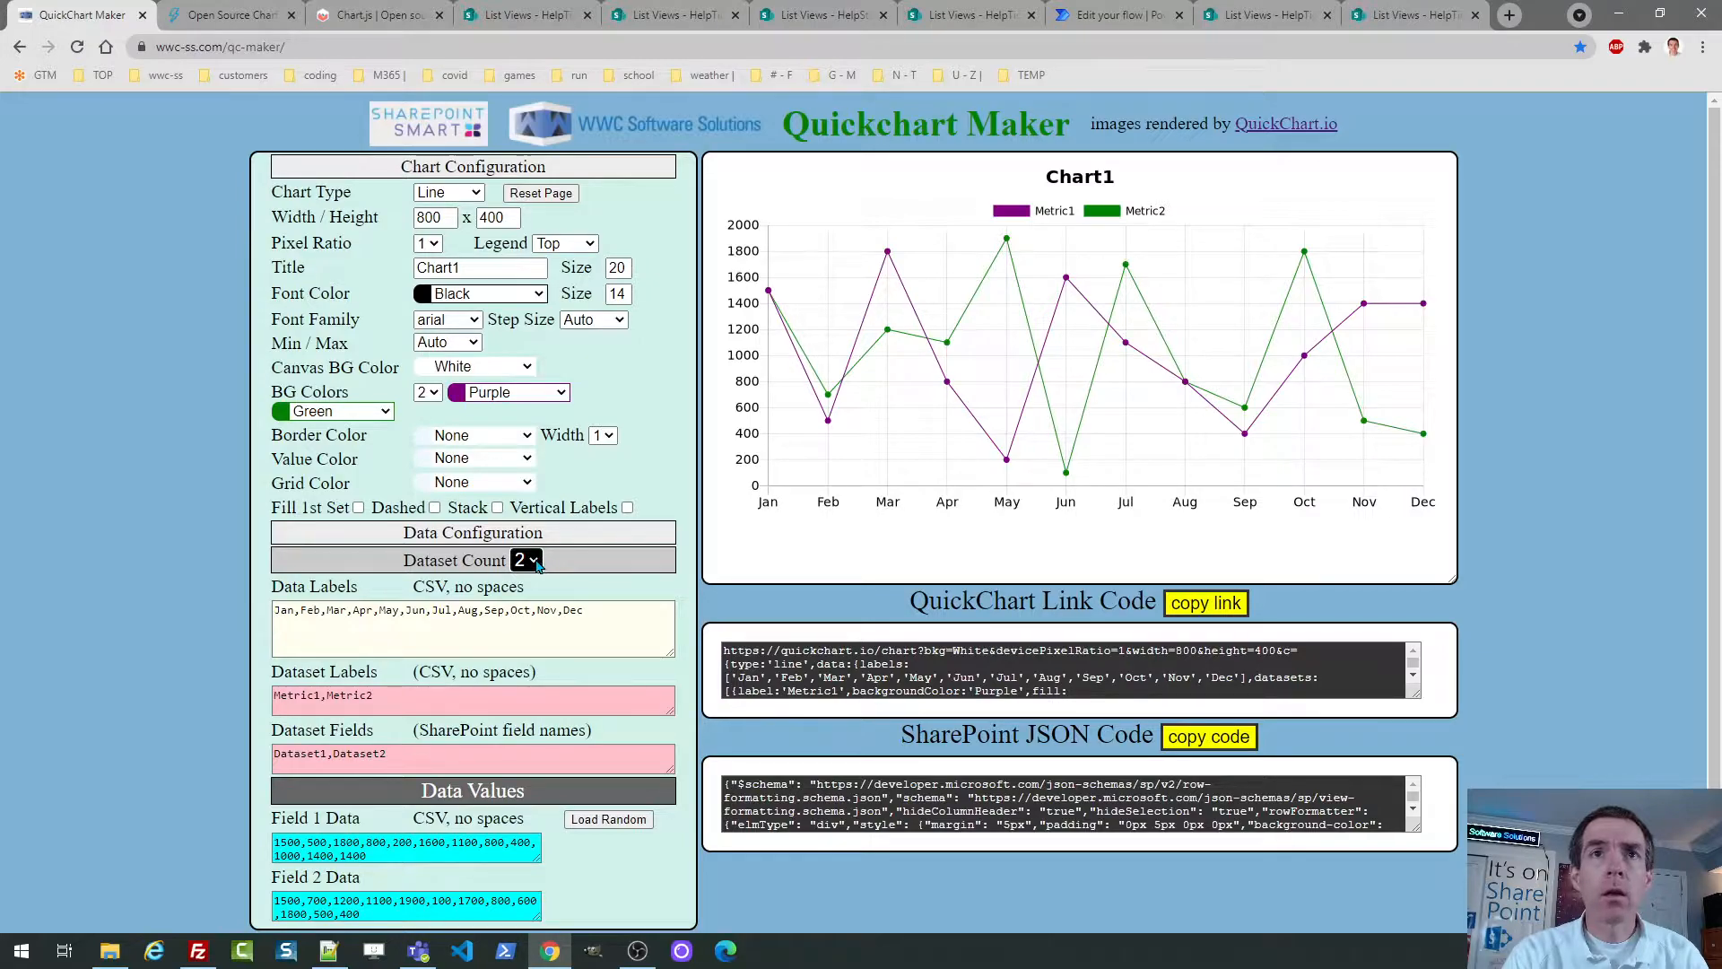
pyautogui.click(537, 562)
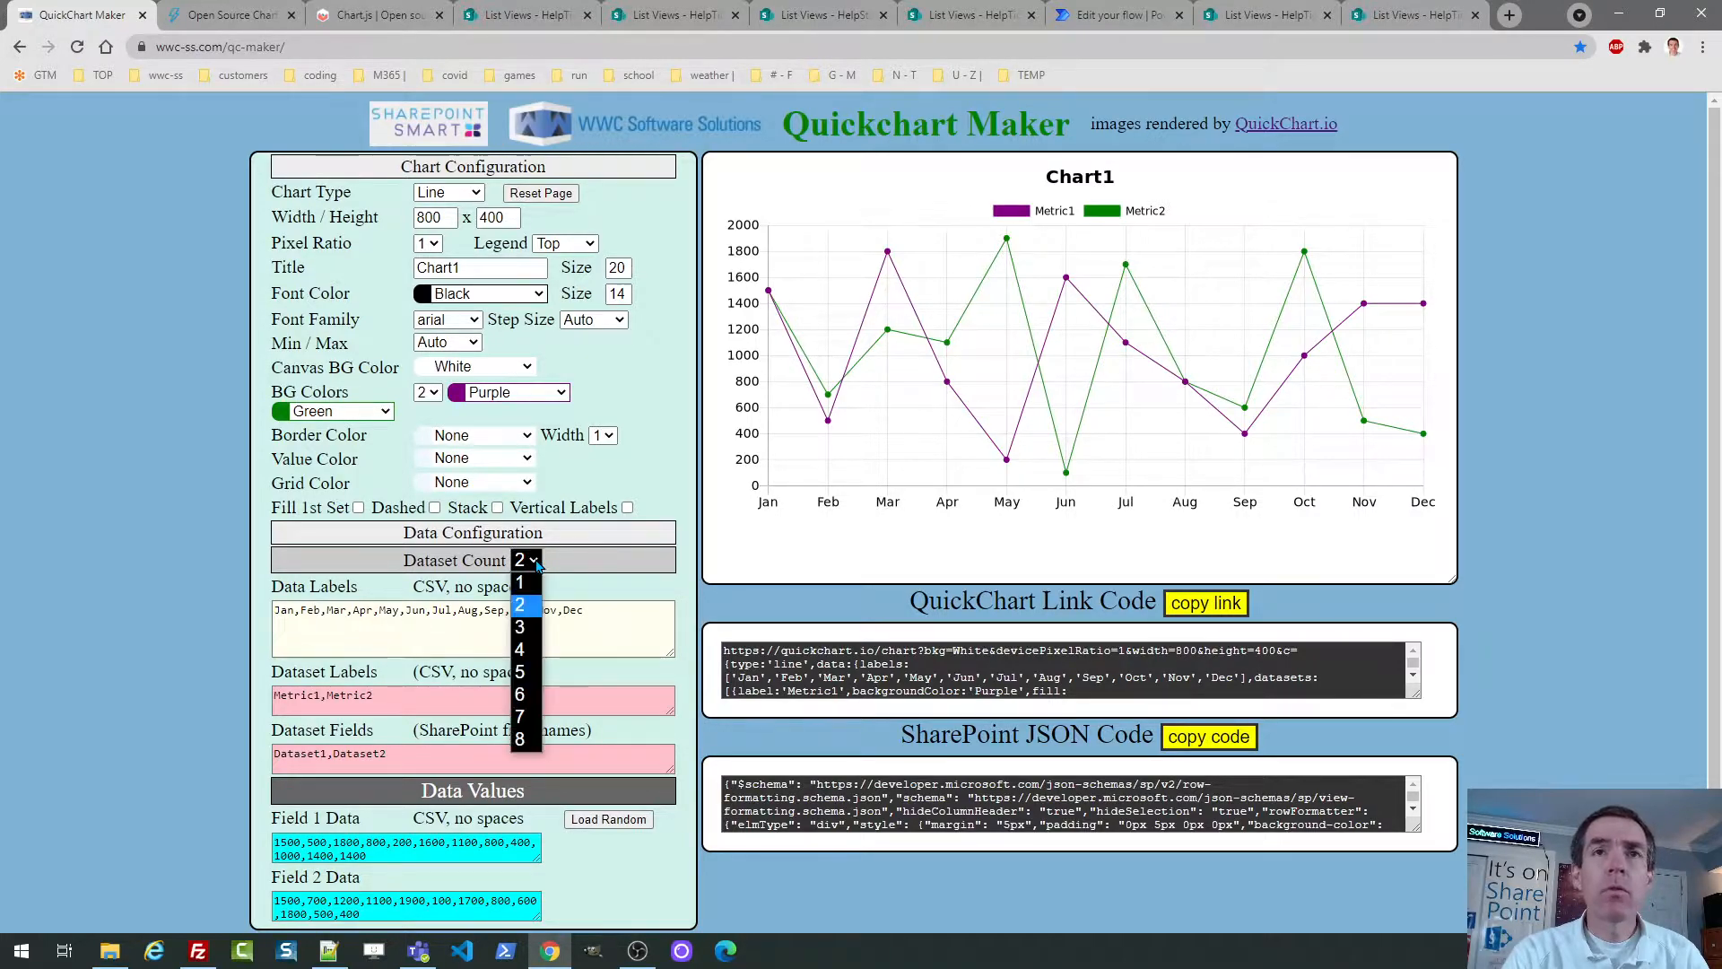
pyautogui.click(531, 626)
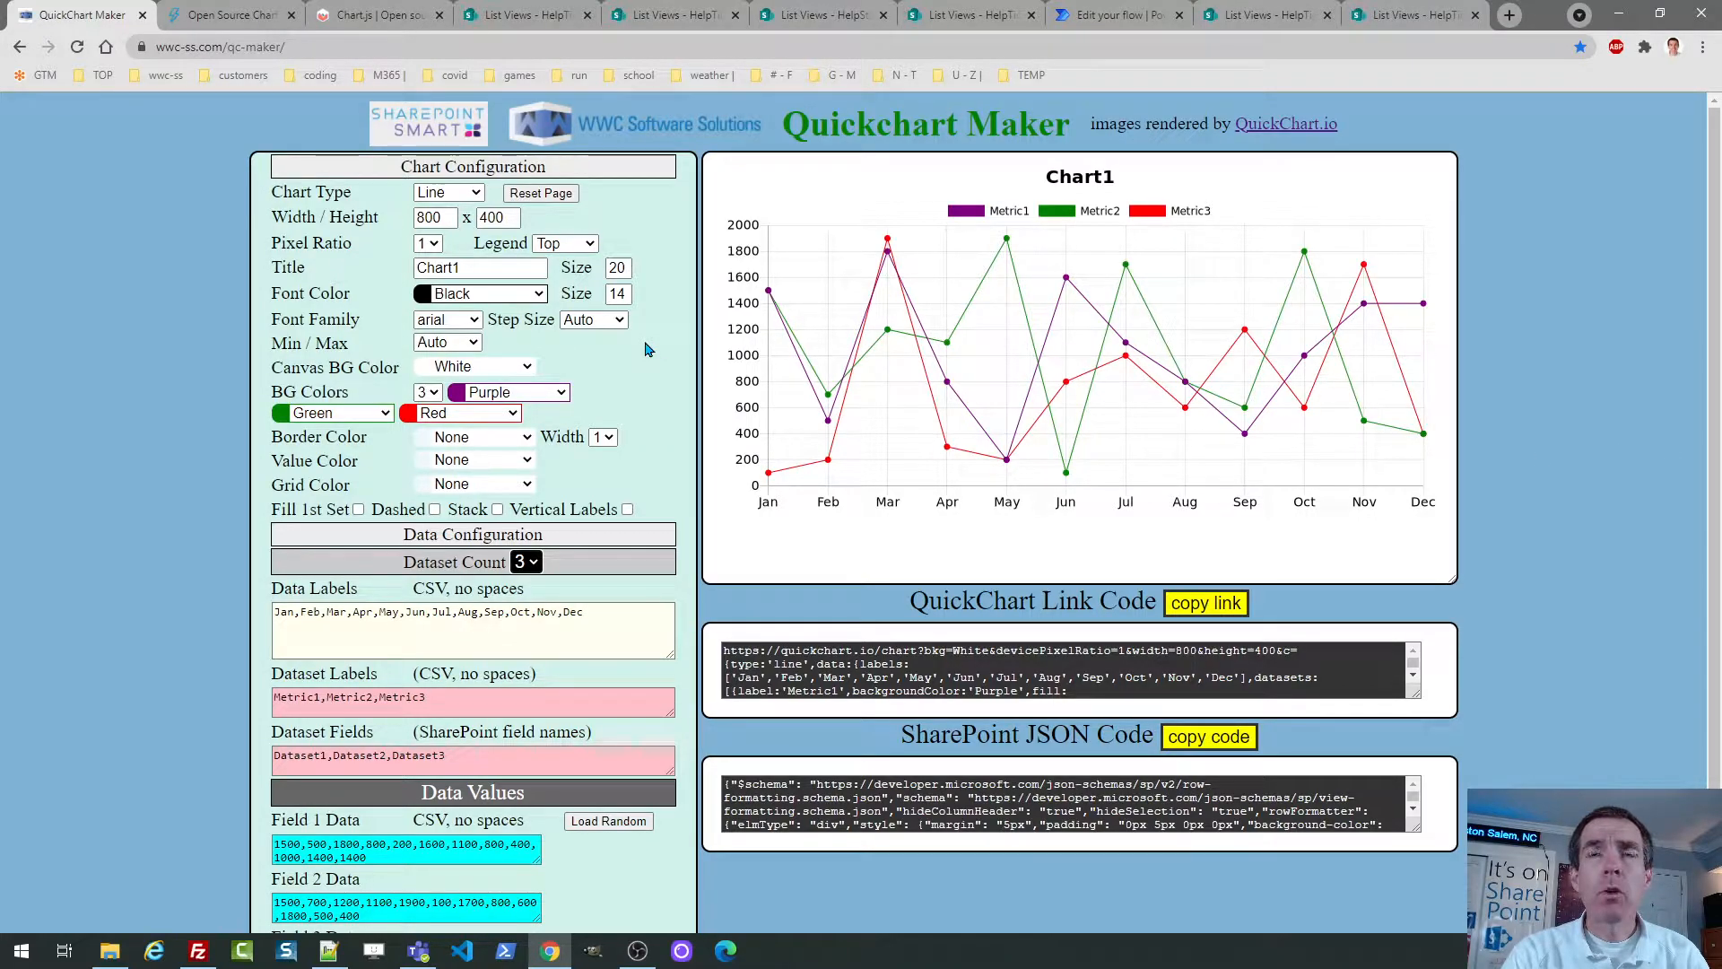
# Set the canvas background color to Gray - Light, comparing it with Gray - Med.
pyautogui.click(521, 368)
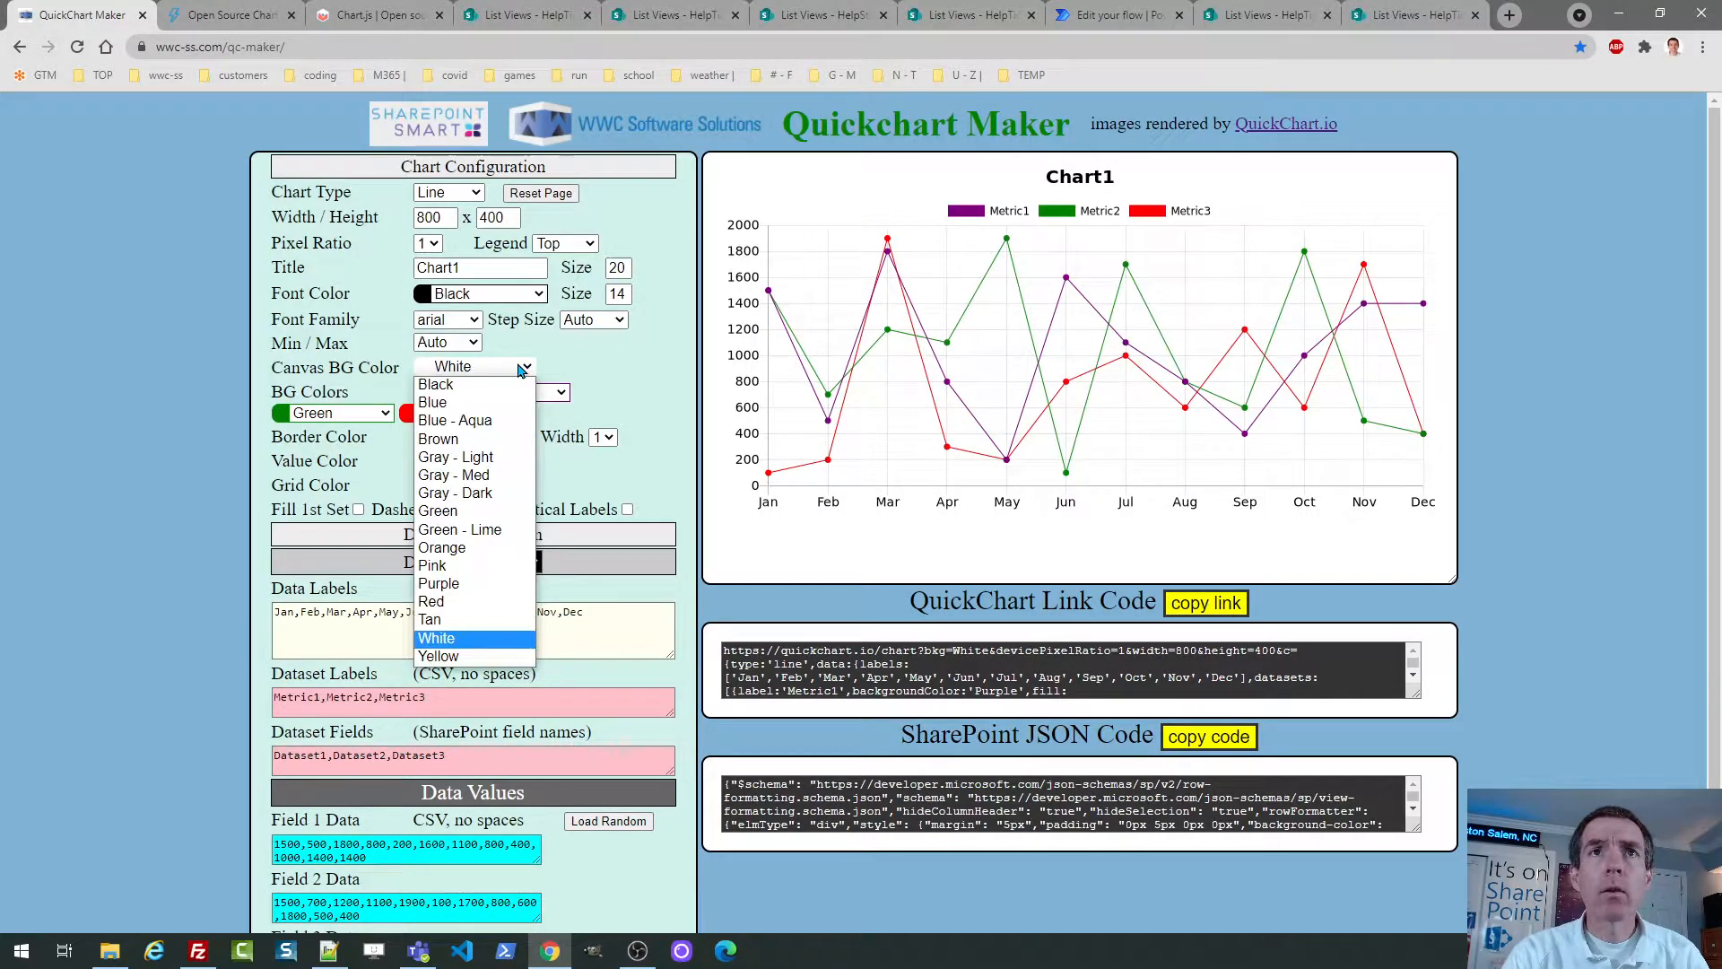
pyautogui.click(521, 459)
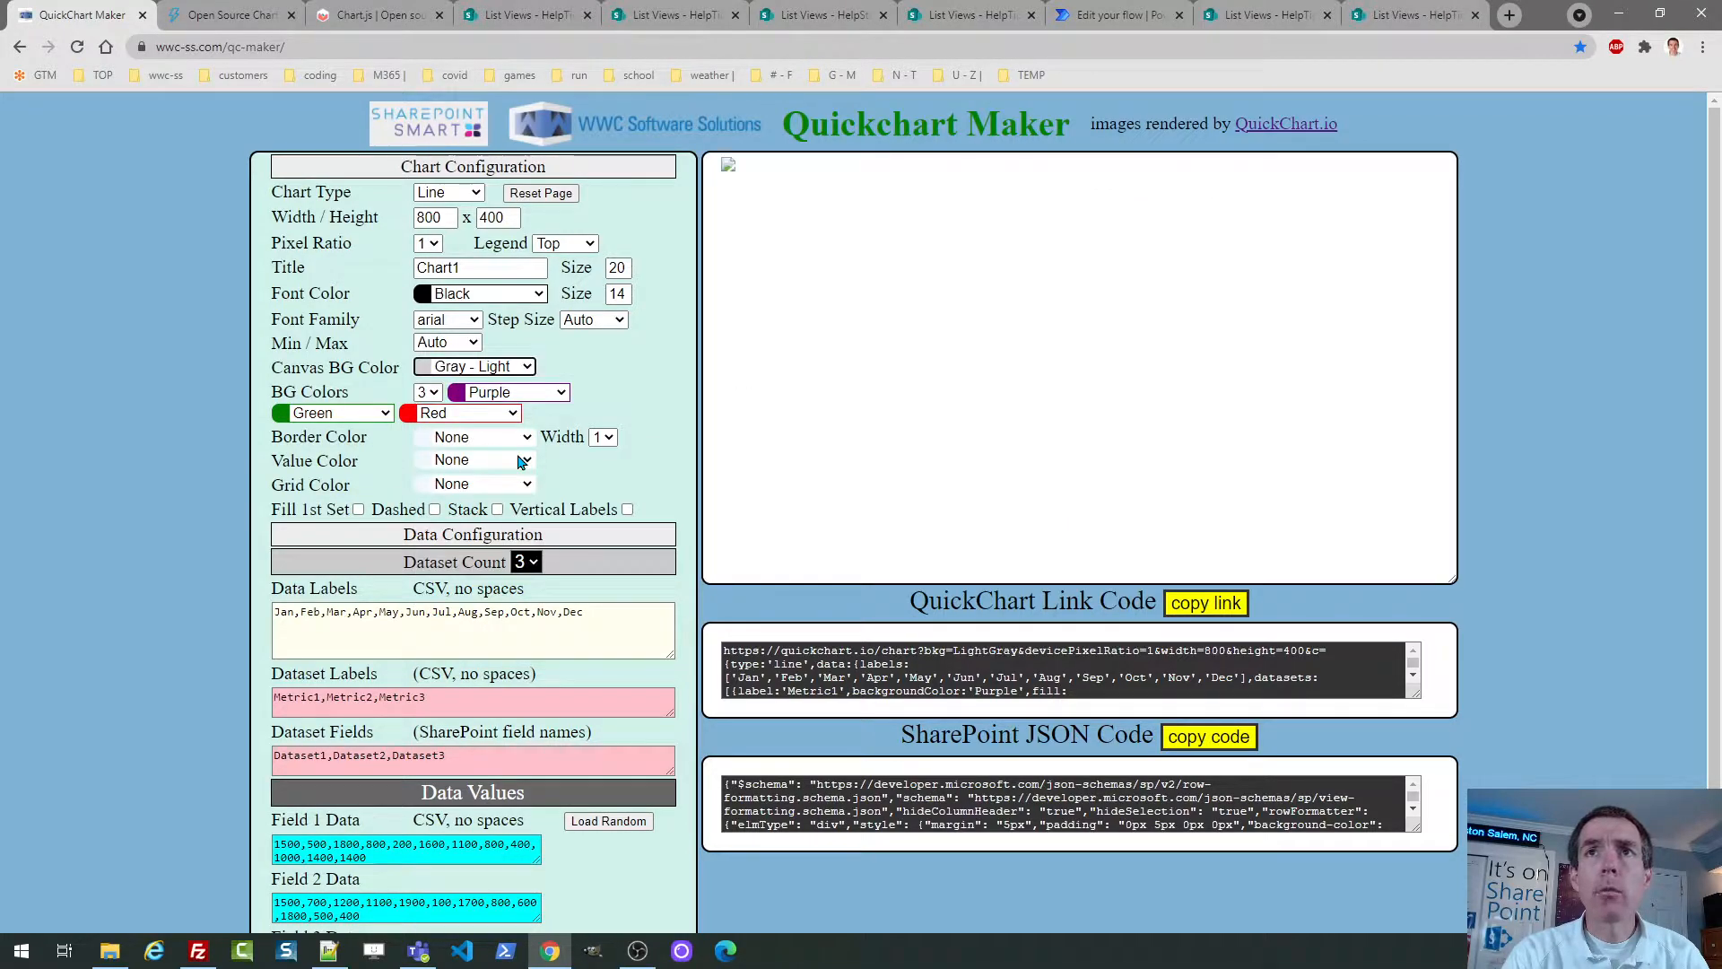
pyautogui.click(514, 368)
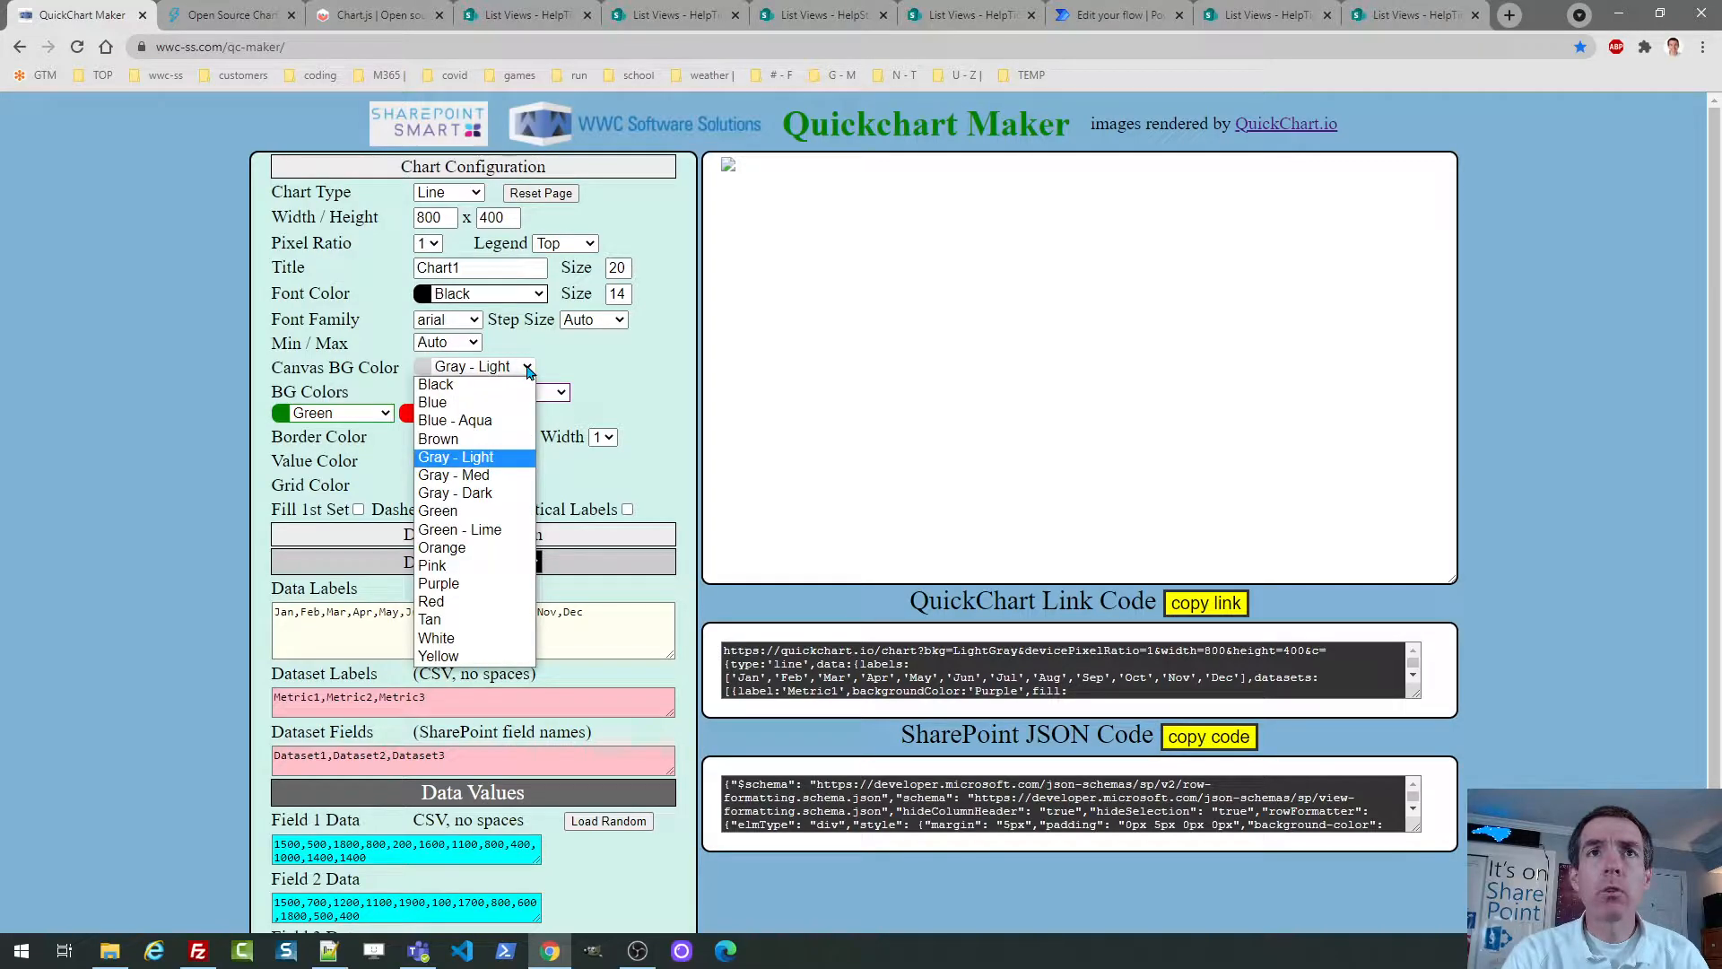
pyautogui.click(518, 477)
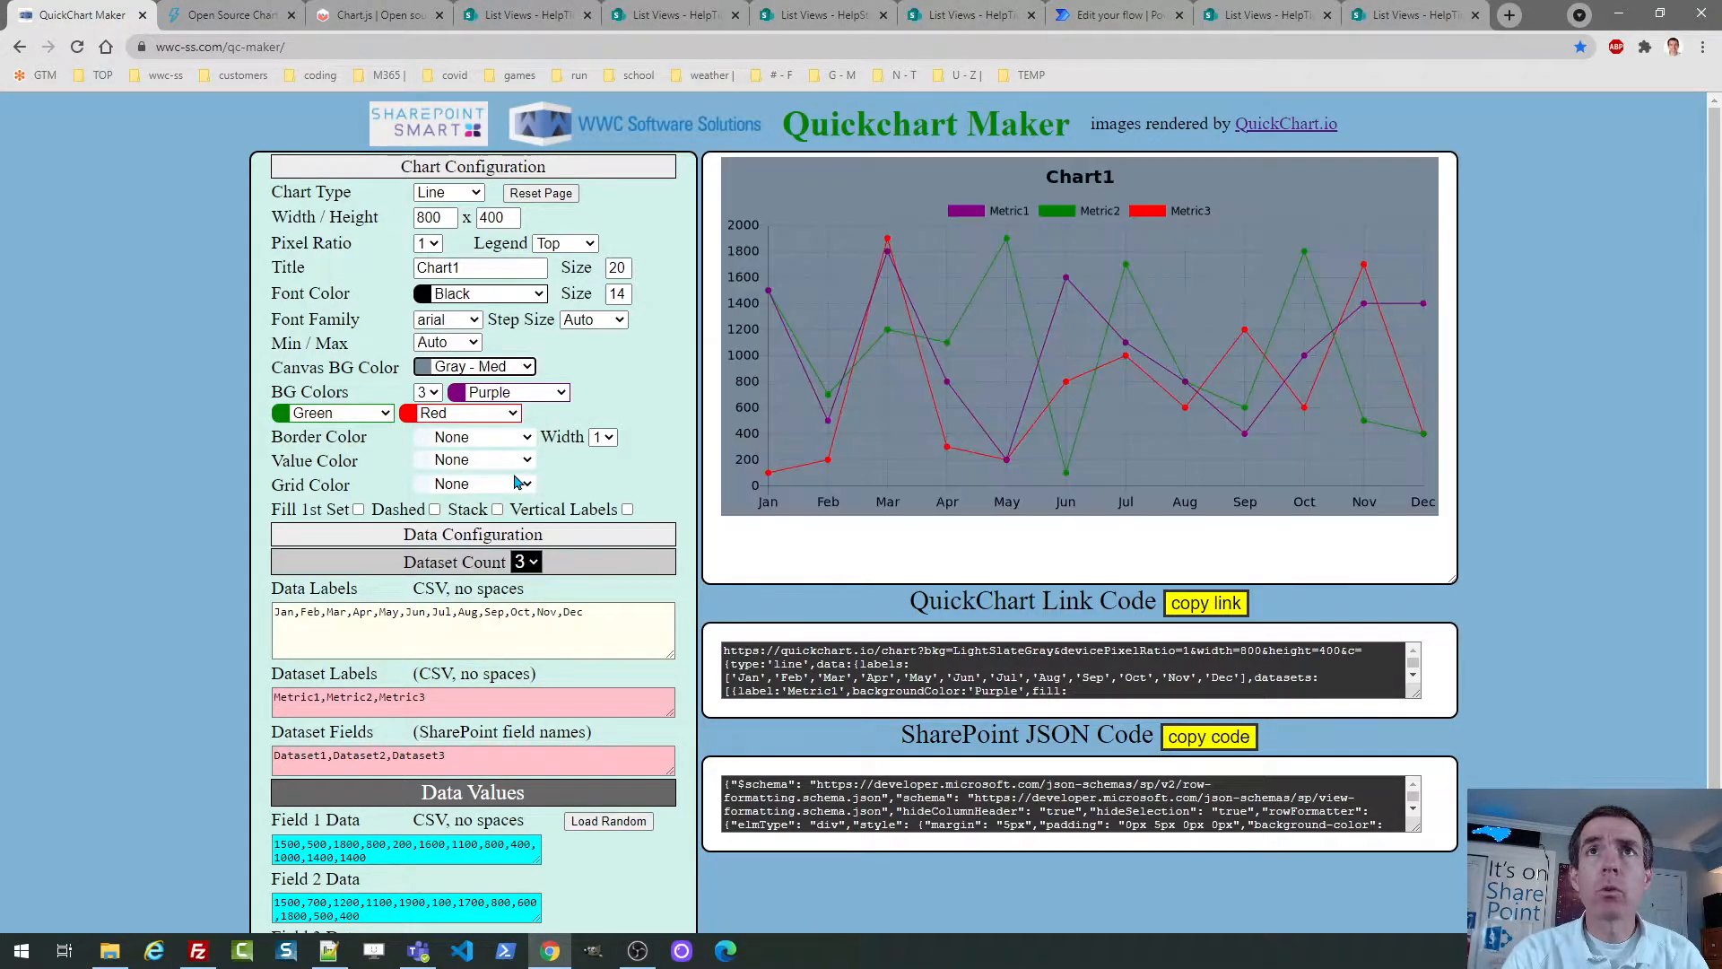
pyautogui.click(527, 367)
pyautogui.click(520, 458)
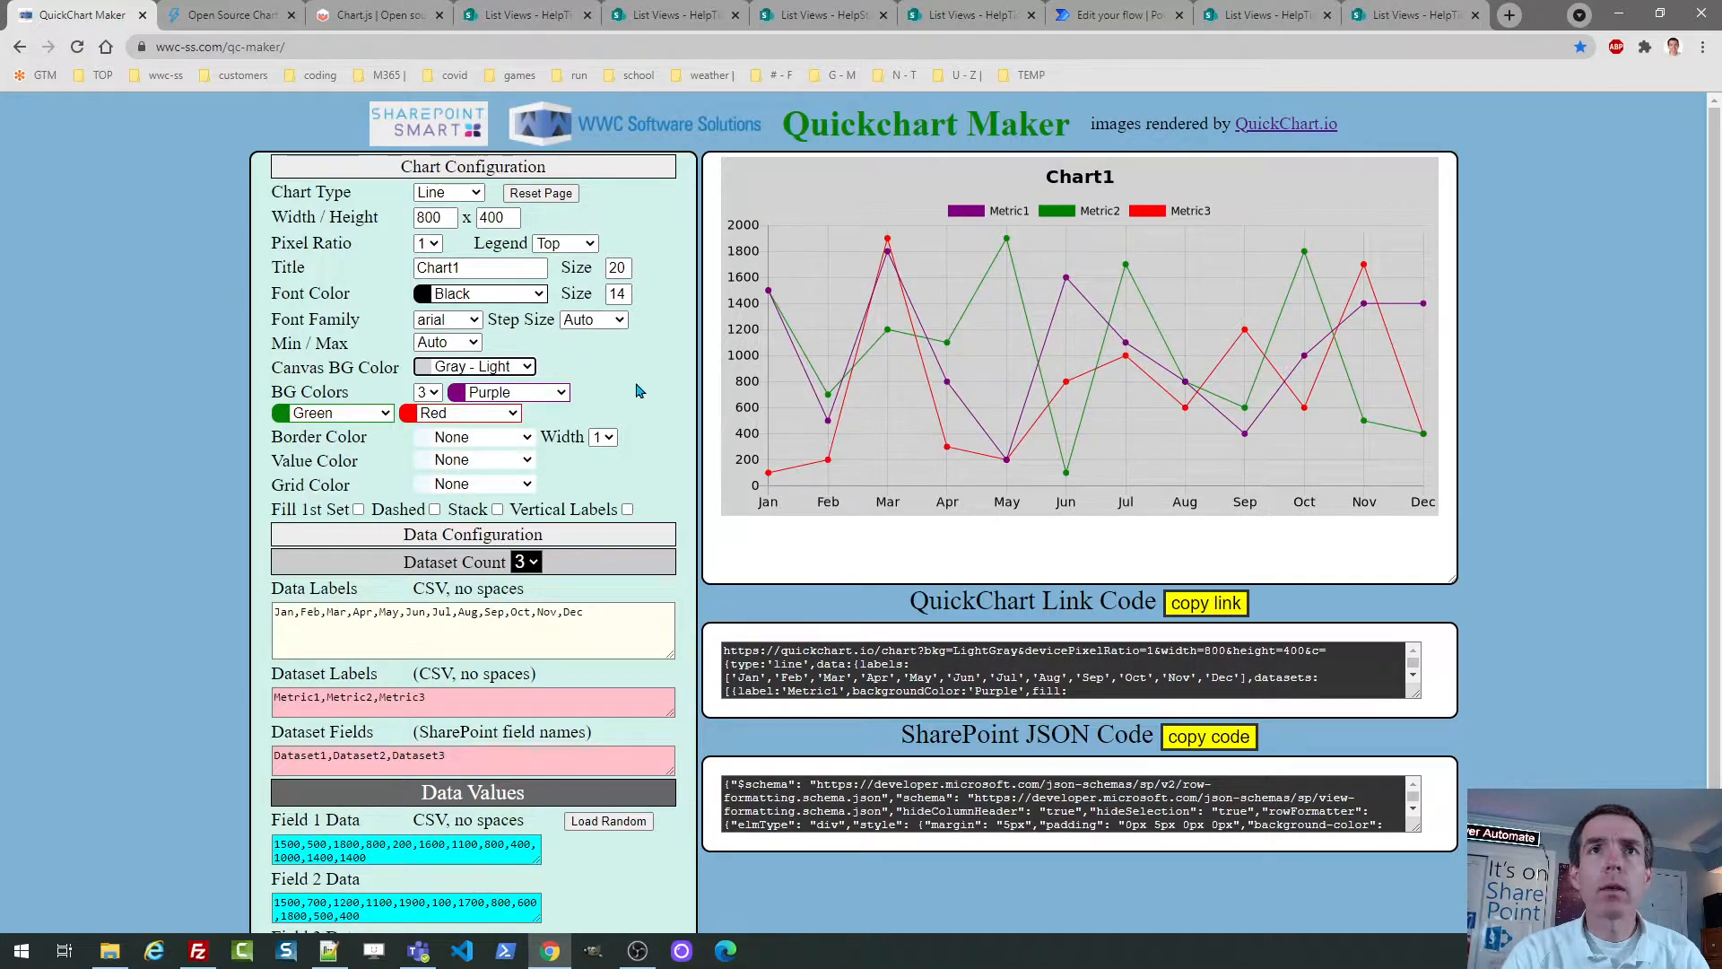
# Set the line width to 3 and make the chart lines dashed.
pyautogui.click(605, 437)
pyautogui.click(606, 493)
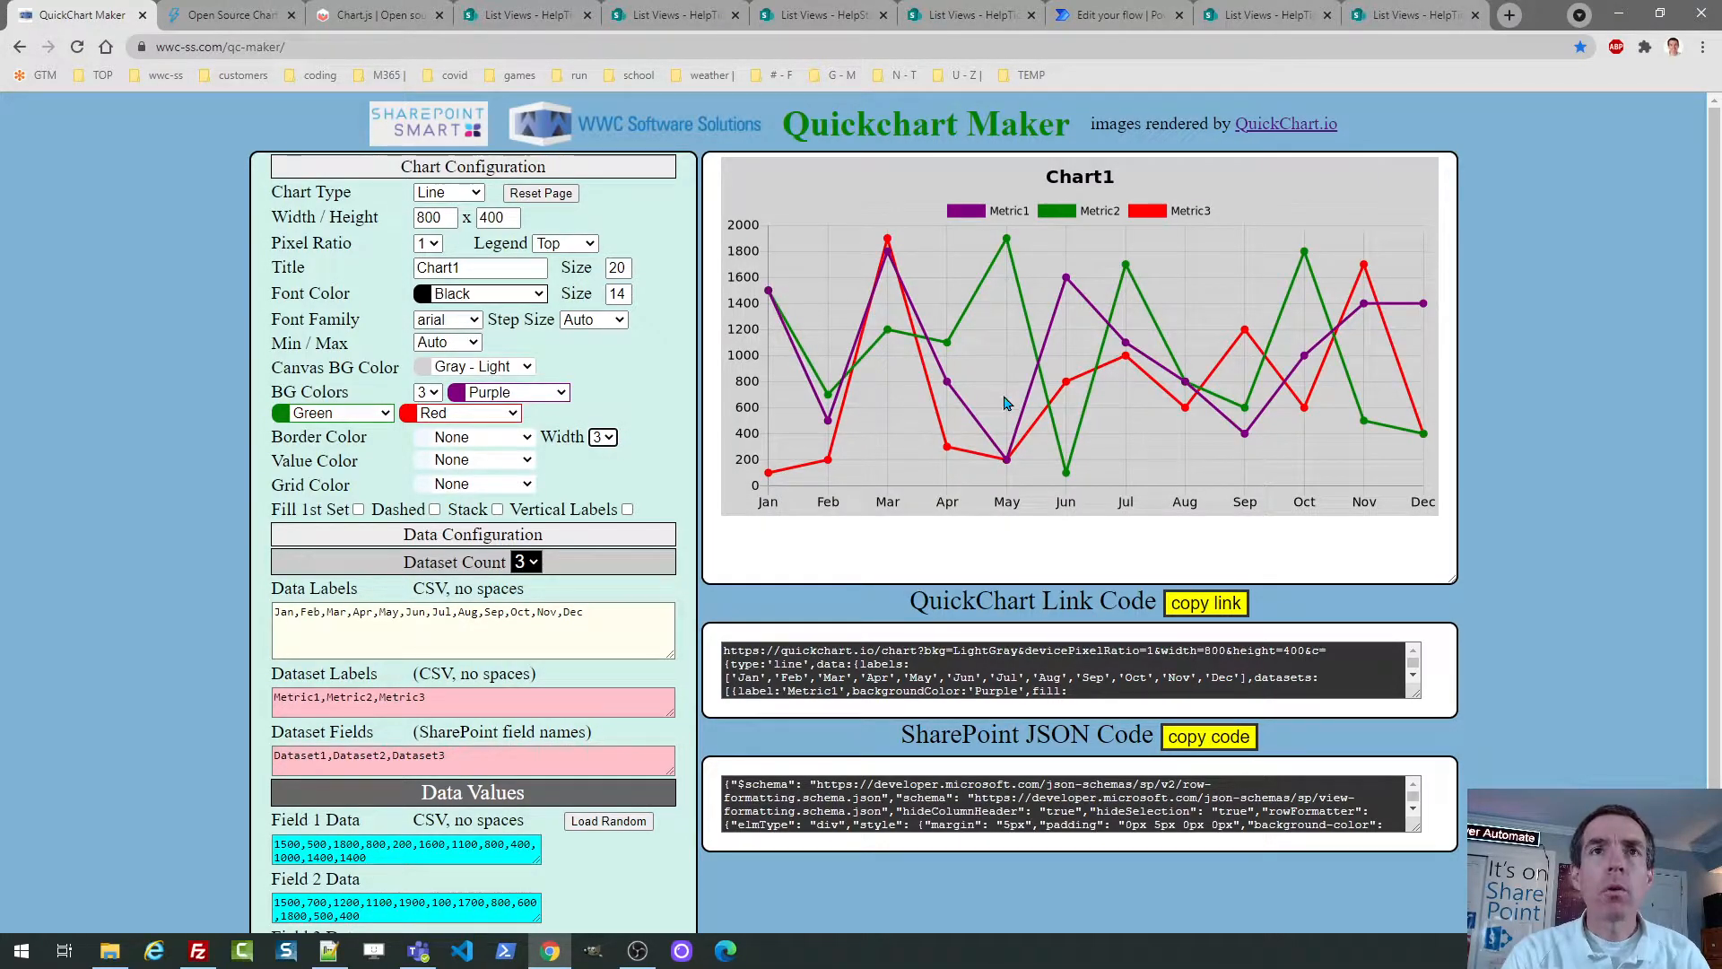
pyautogui.click(434, 510)
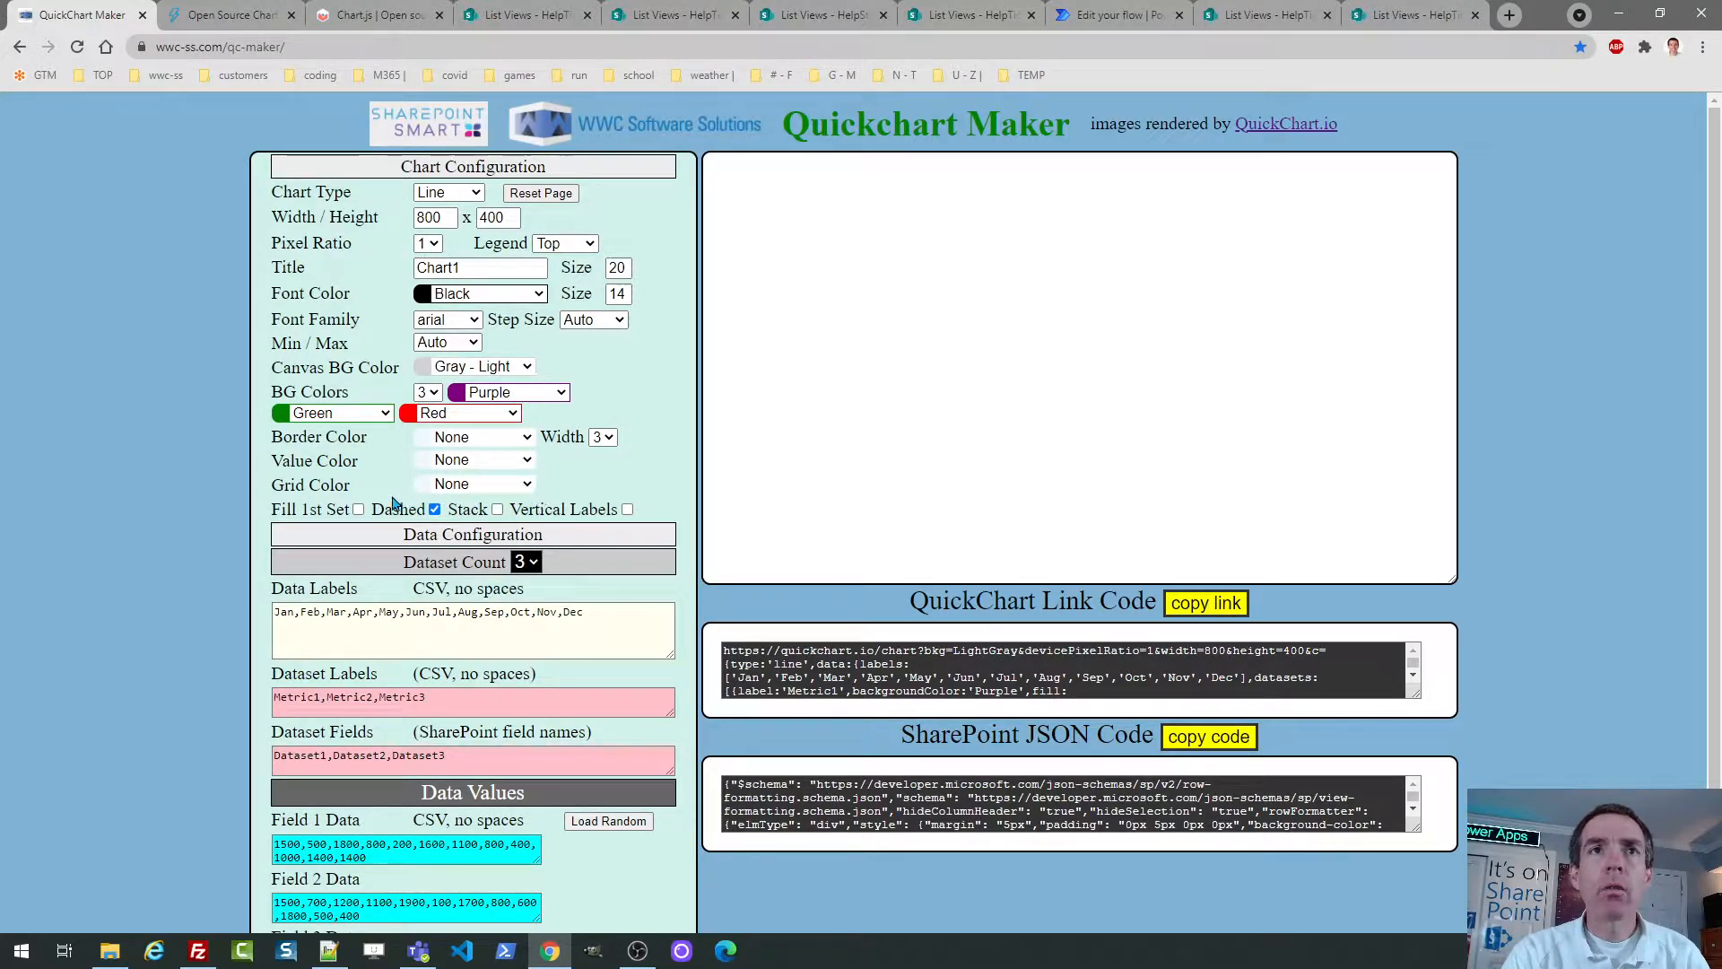
# Turn on vertical labels for the month axis, toggling them off and on to compare.
pyautogui.click(627, 510)
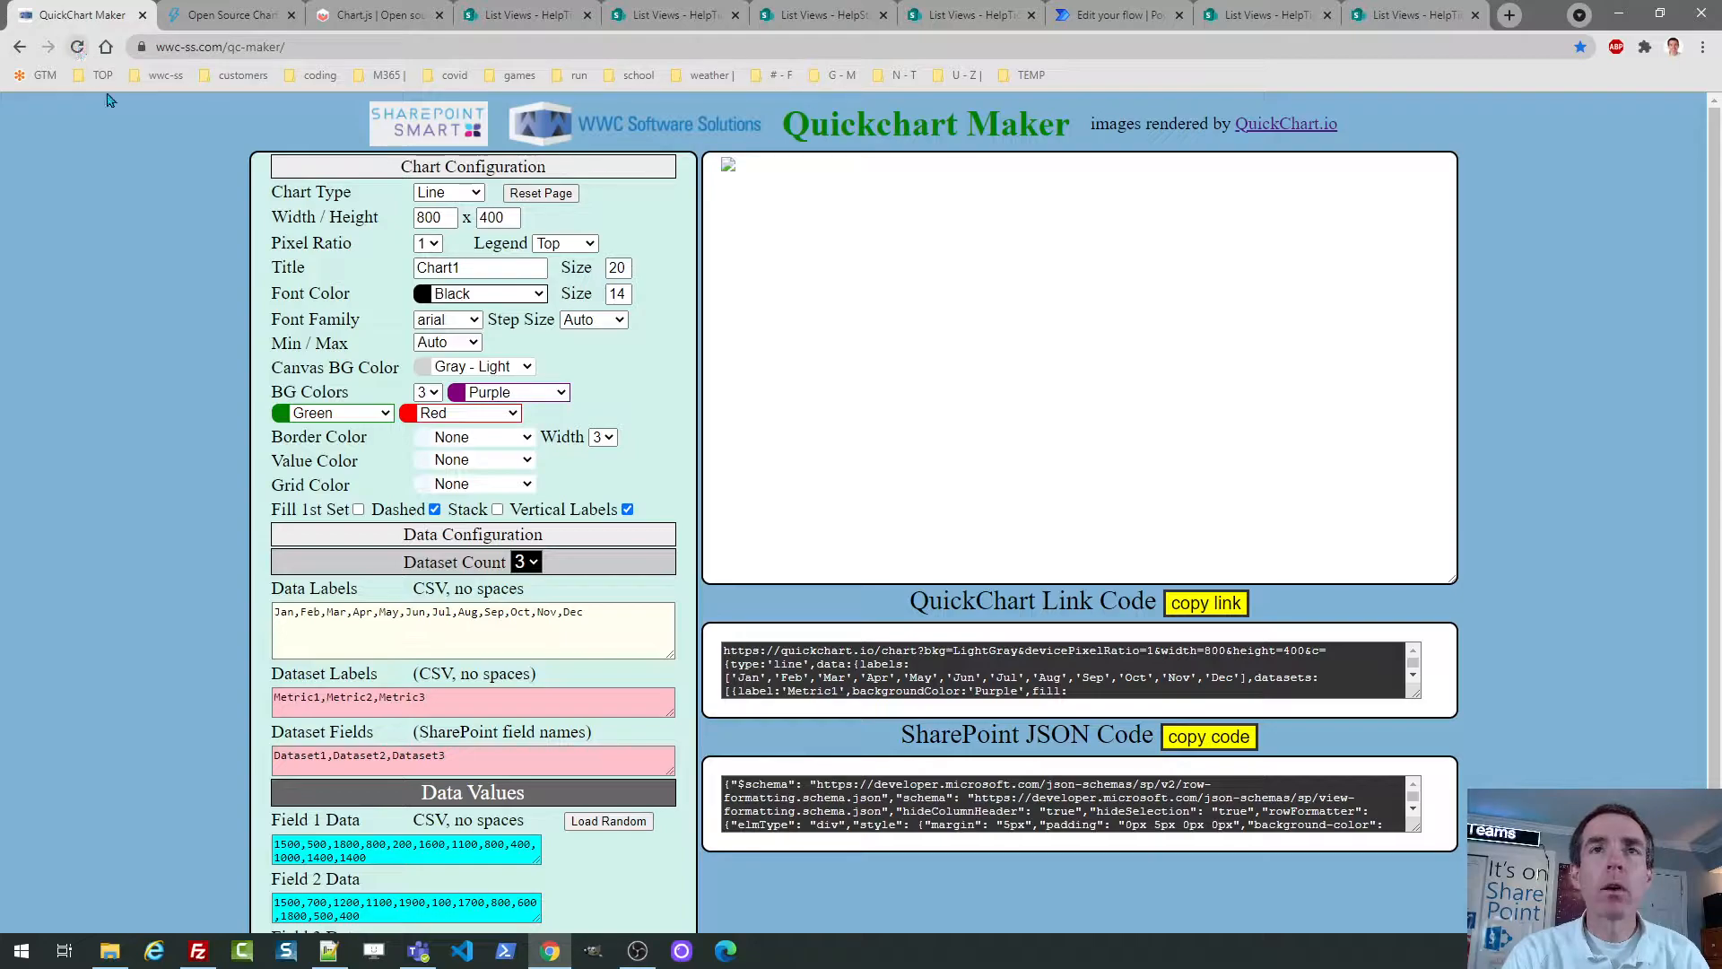
pyautogui.click(628, 510)
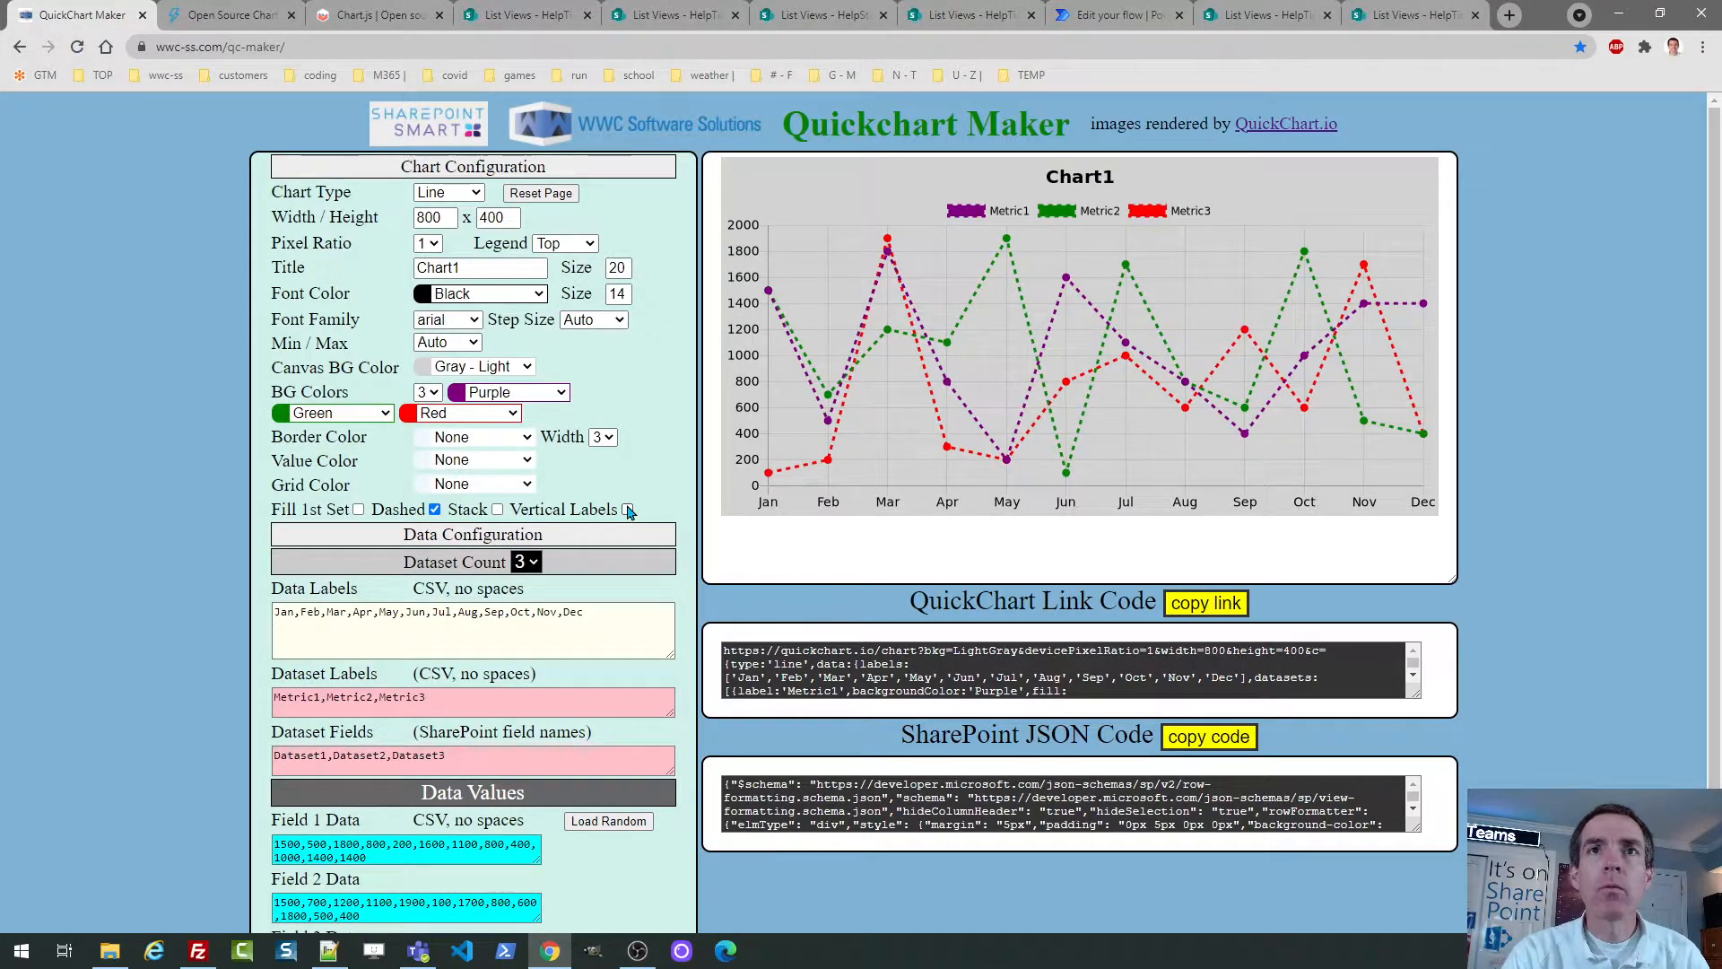
pyautogui.click(628, 509)
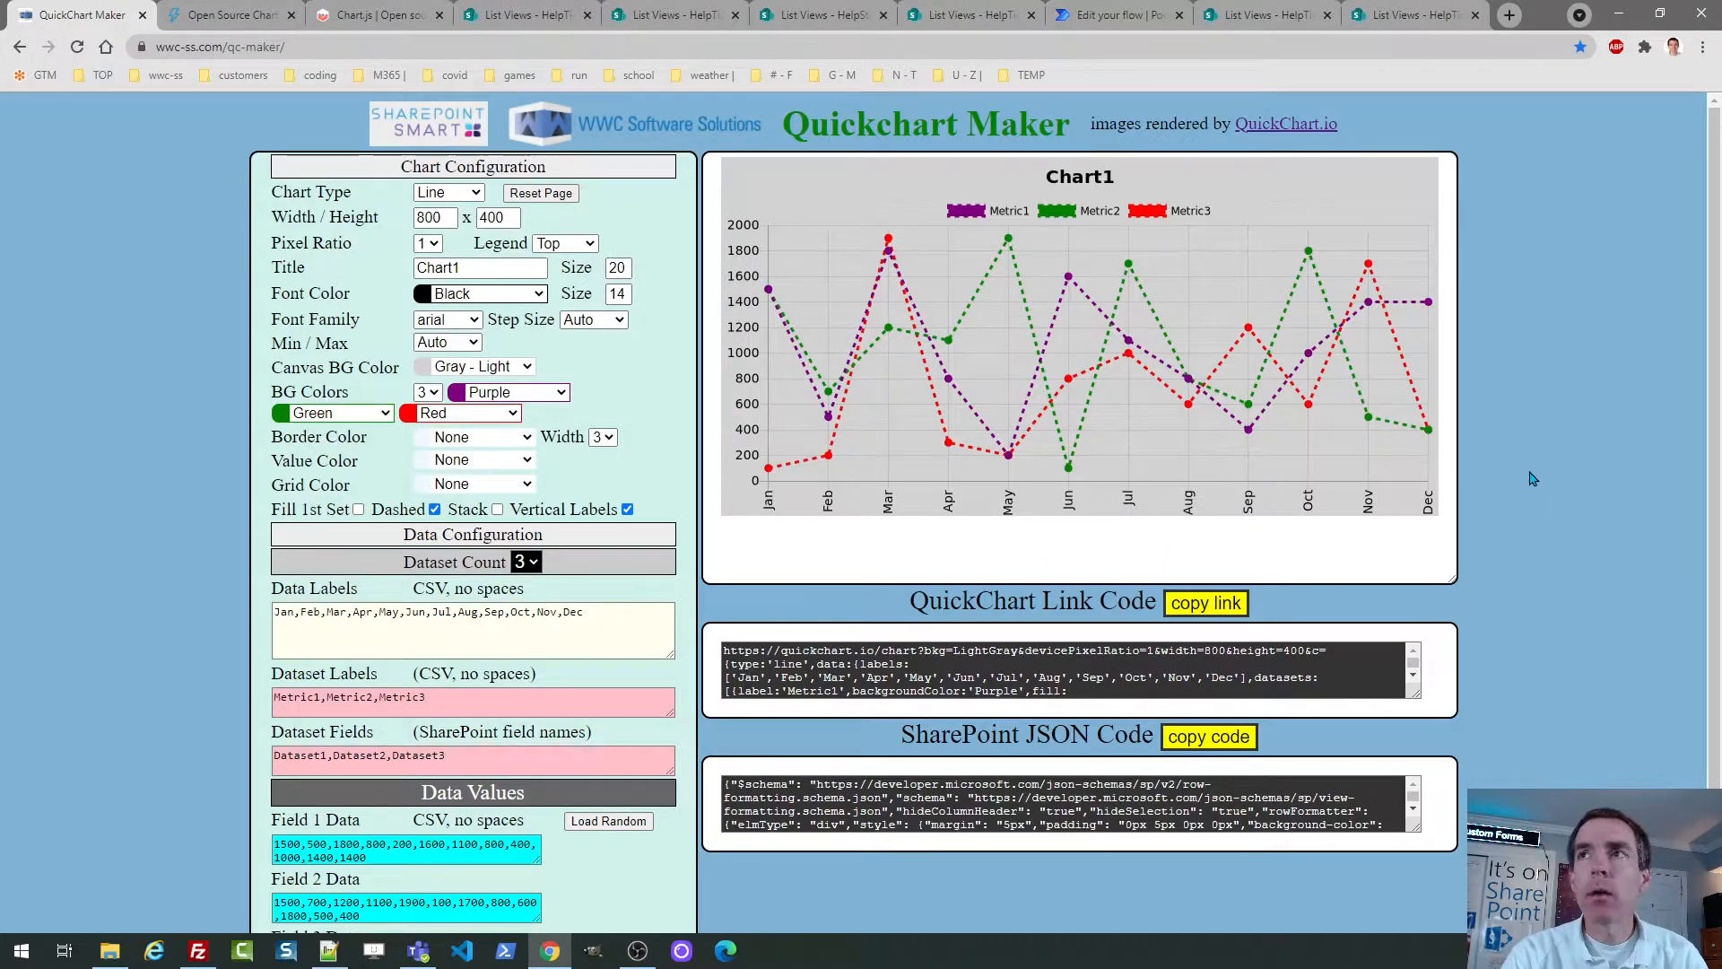
# Replace the three dataset labels with Cats,Dogs,Frogs.
pyautogui.moveTo(1717, 441); pyautogui.dragTo(1718, 501)
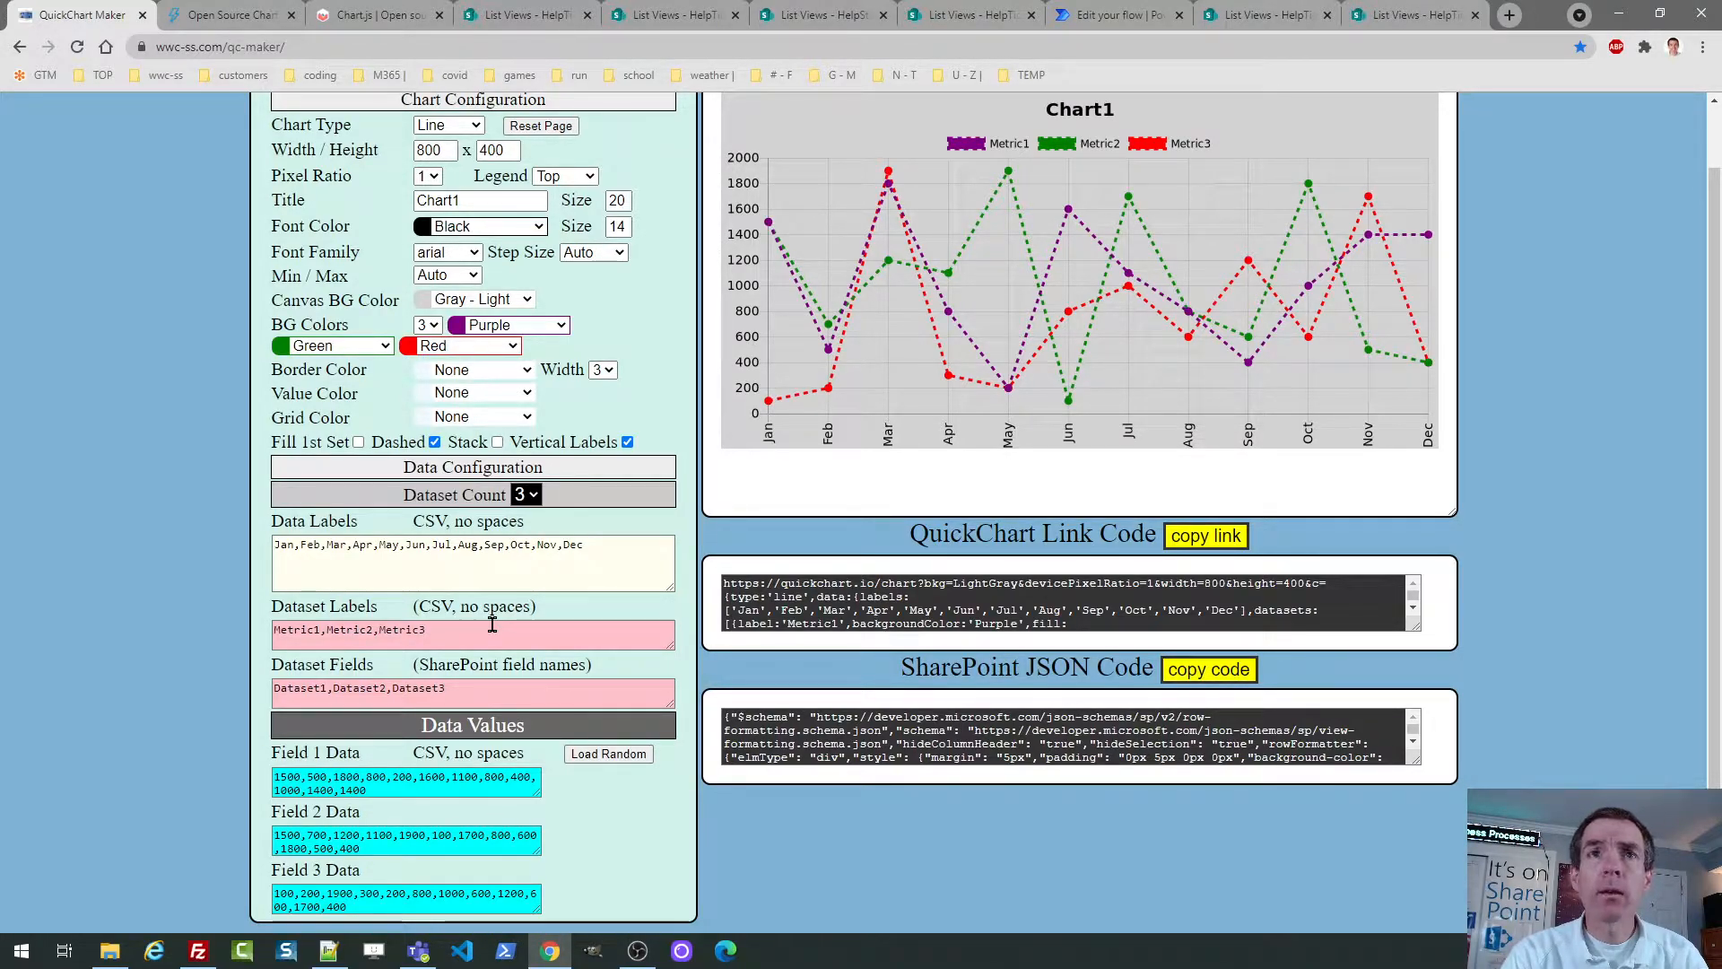
pyautogui.click(453, 628)
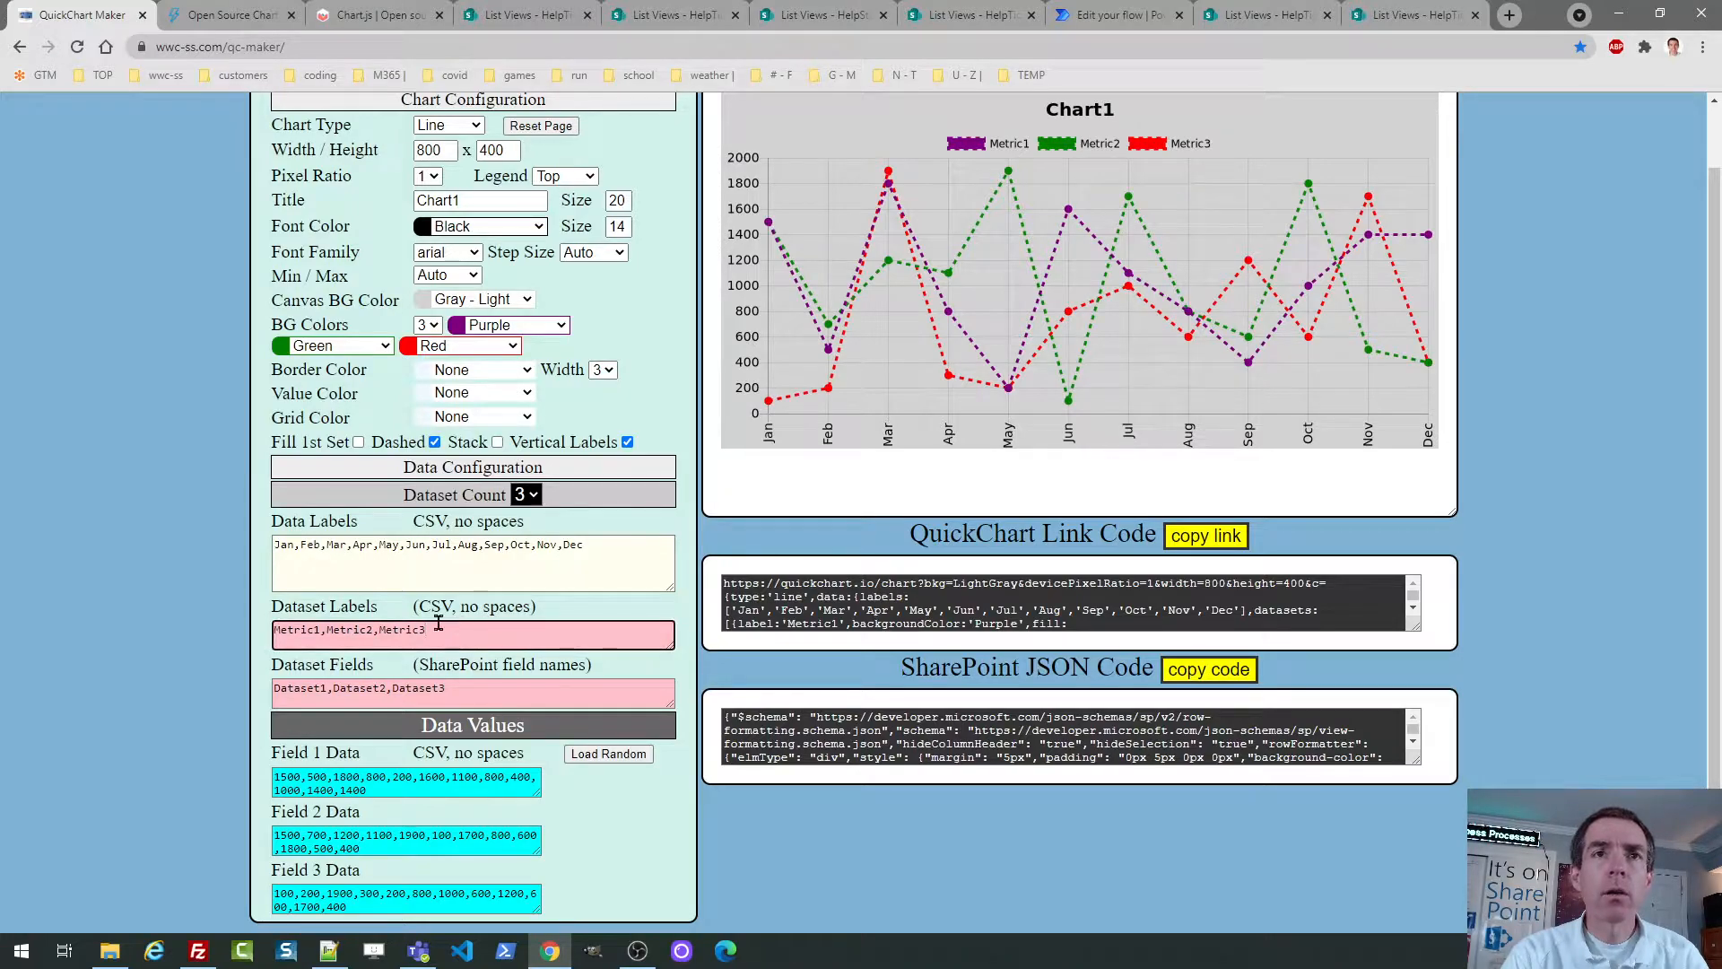
pyautogui.moveTo(449, 629); pyautogui.dragTo(271, 633)
pyautogui.write('Cats,Dog')
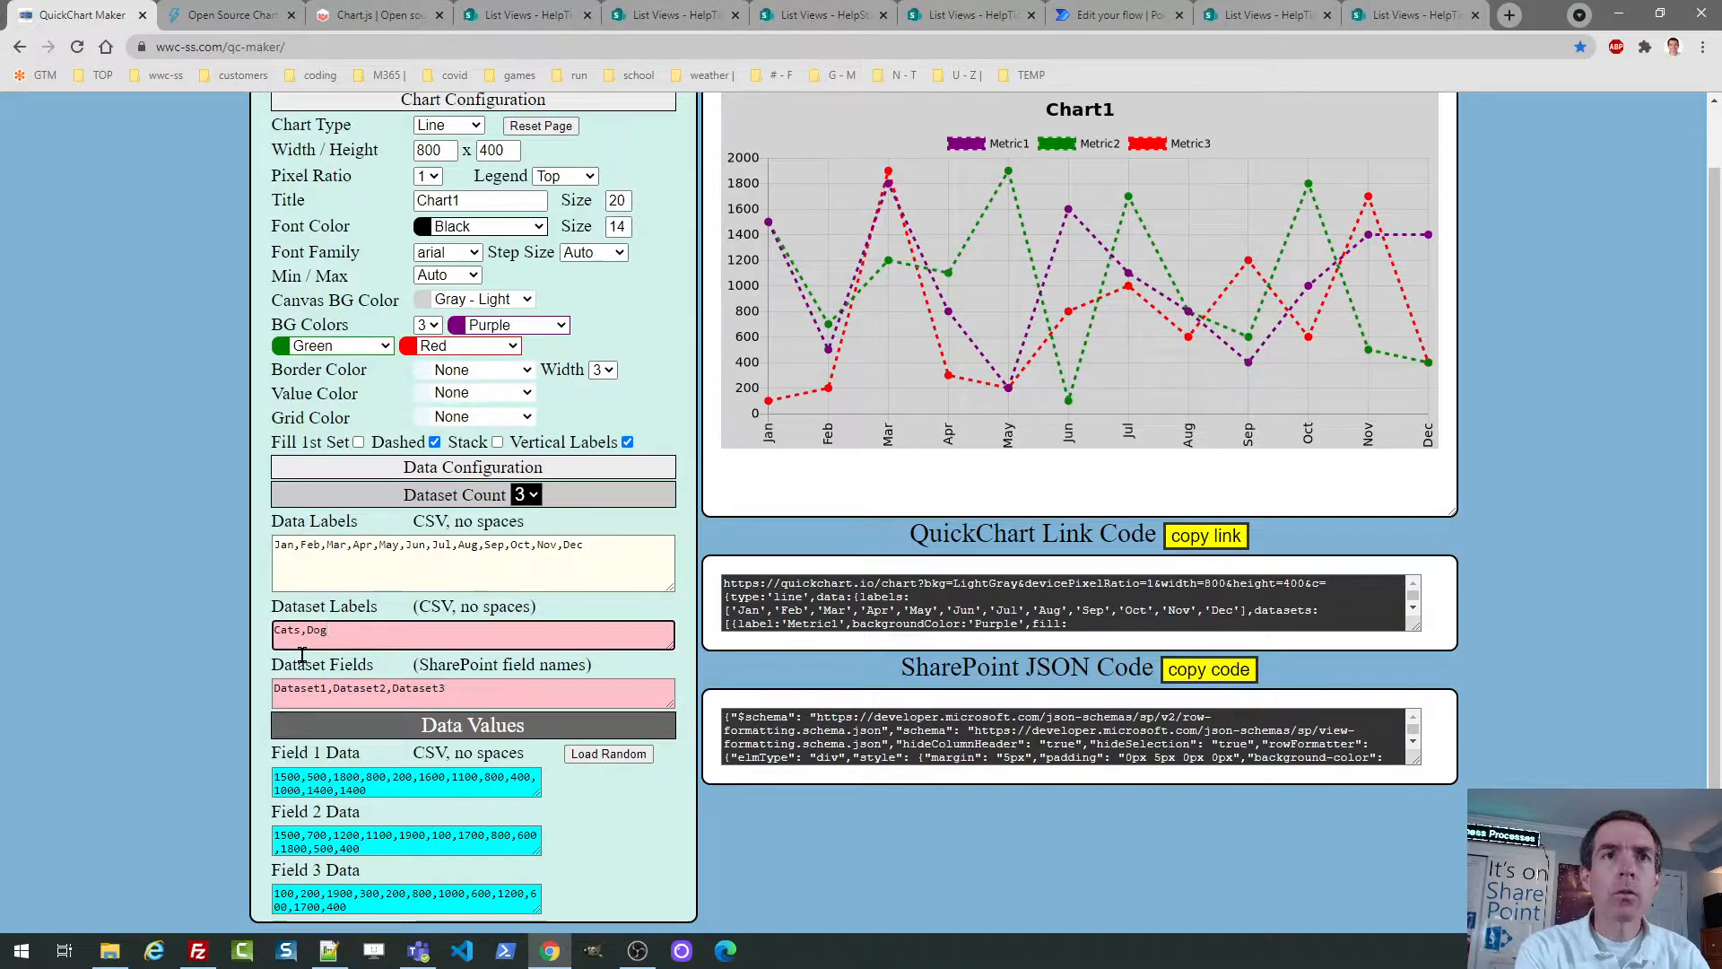
pyautogui.write('s,F')
pyautogui.write('s')
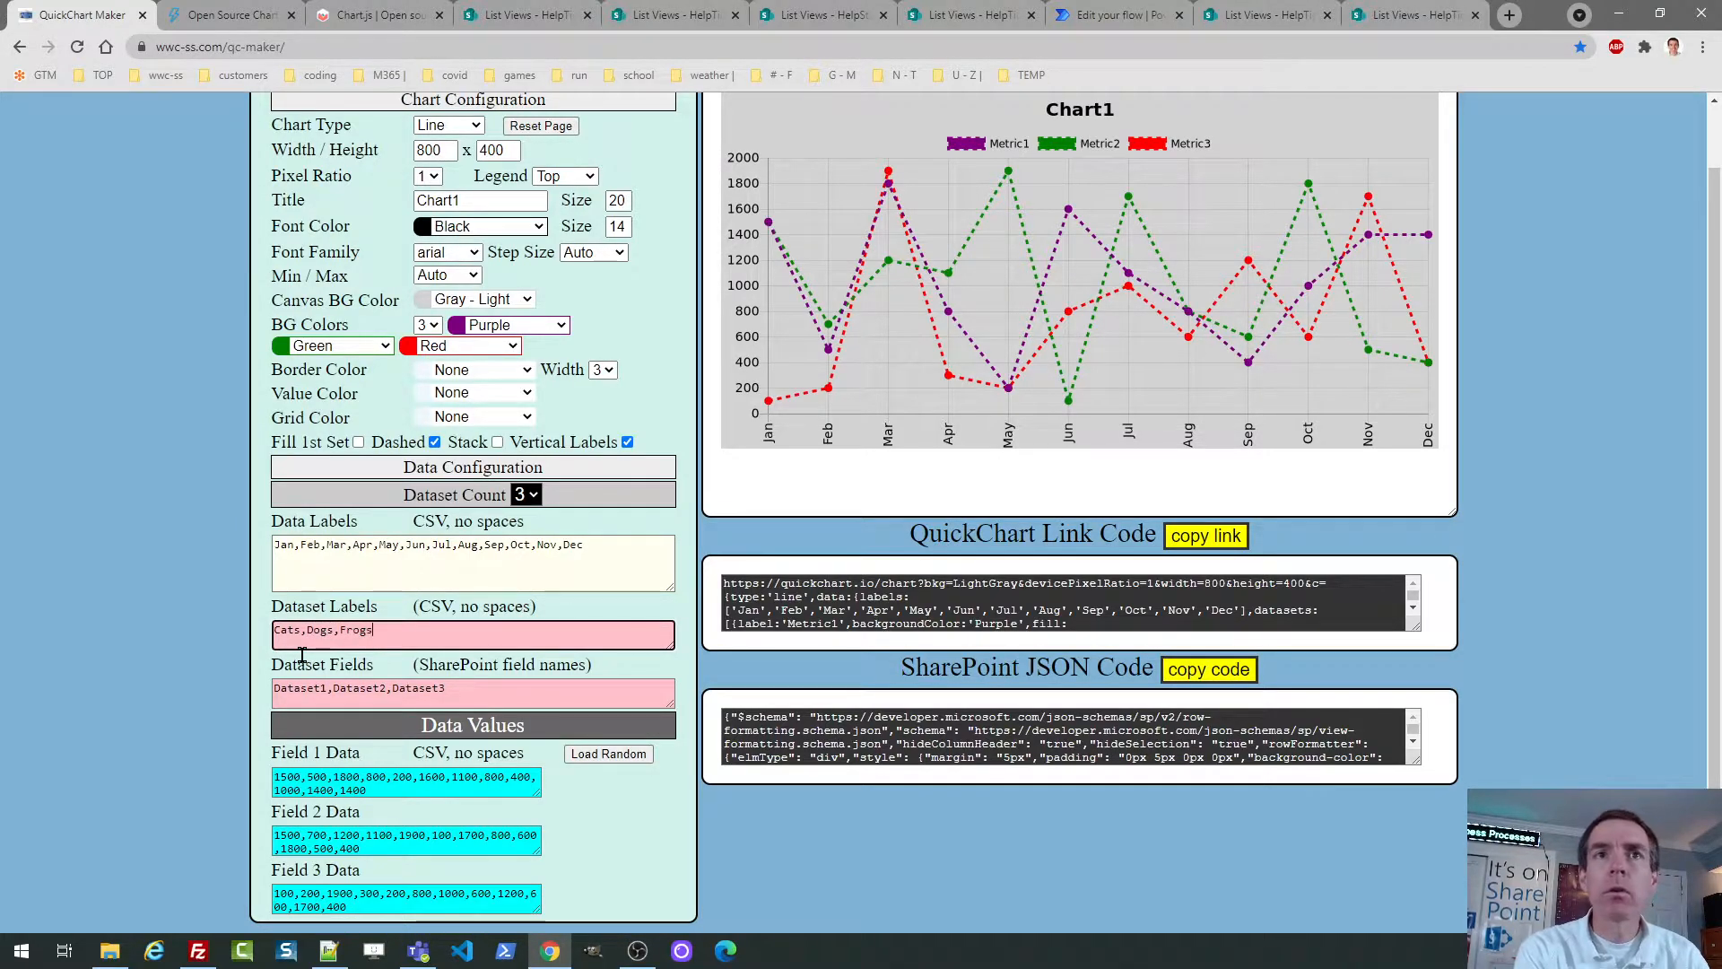
pyautogui.press('Tab')
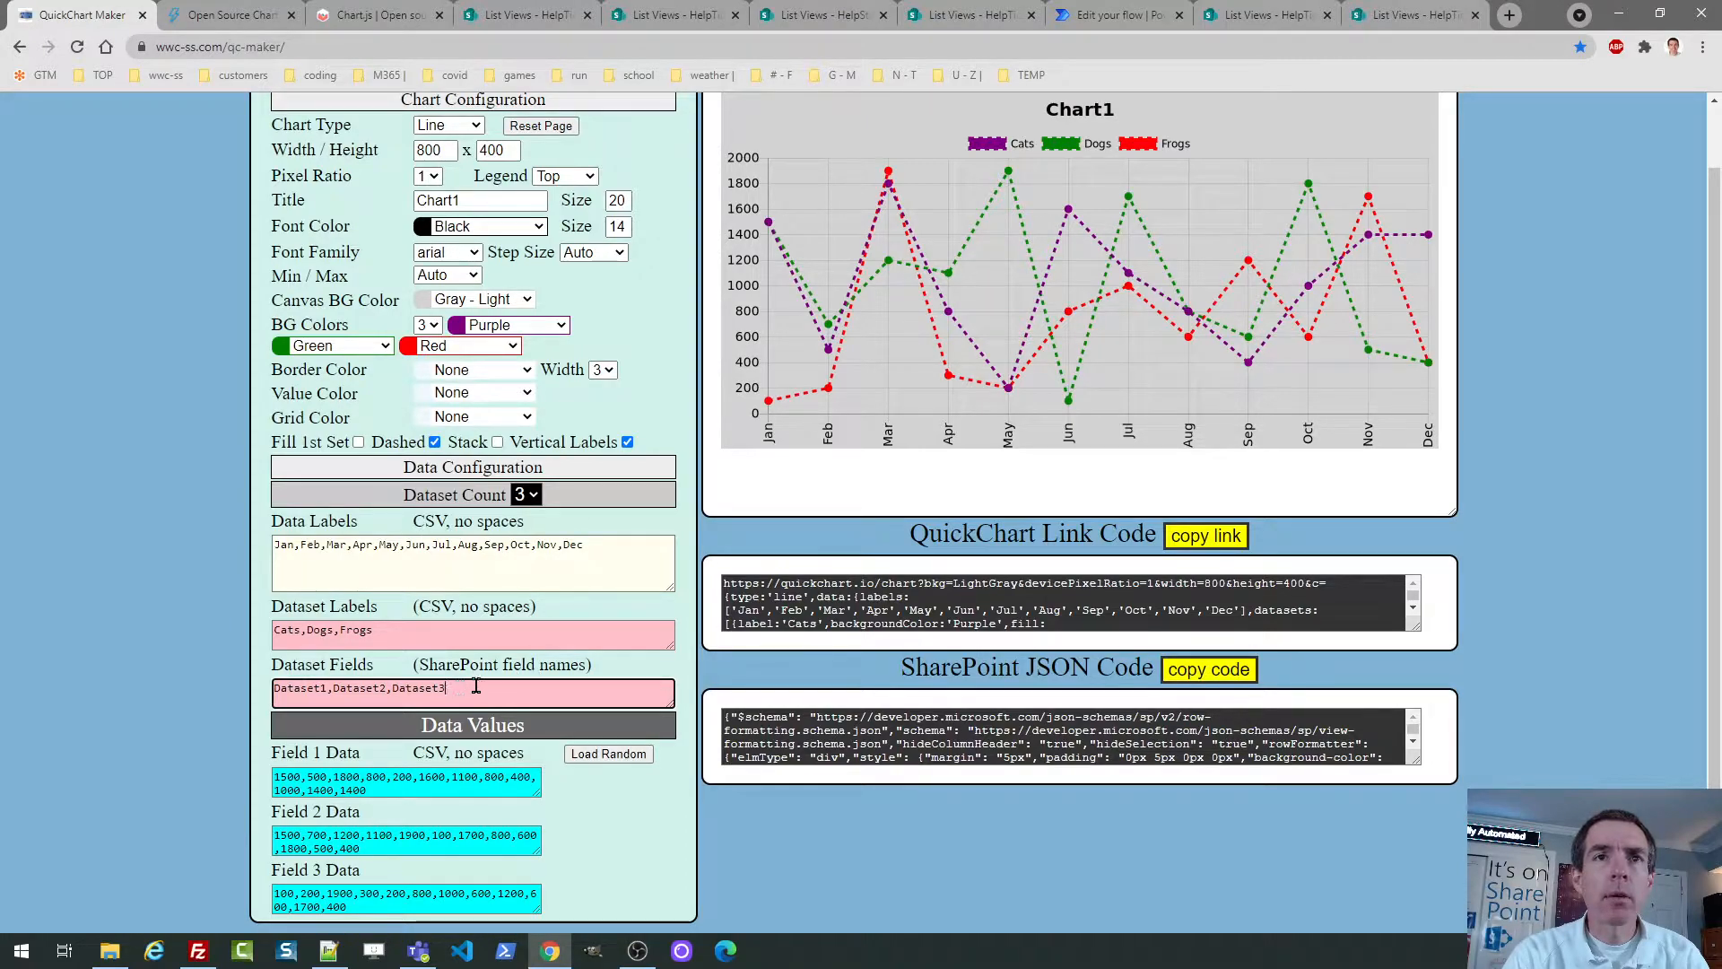
pyautogui.moveTo(457, 687); pyautogui.dragTo(269, 689)
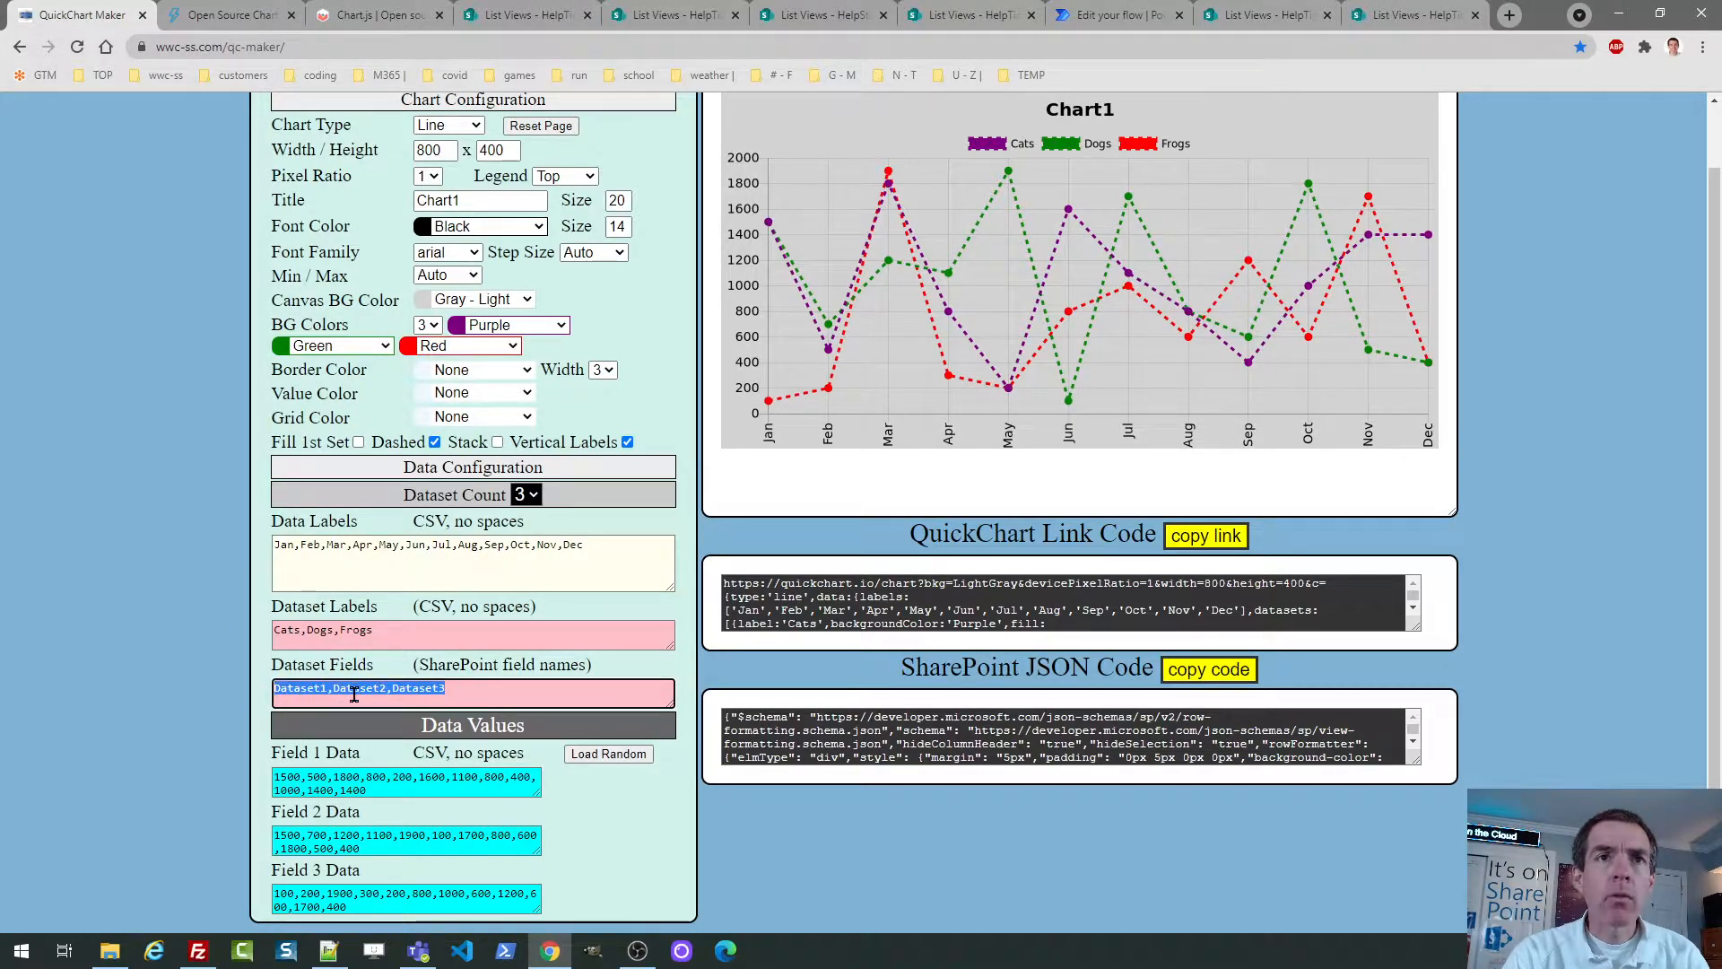
pyautogui.click(317, 687)
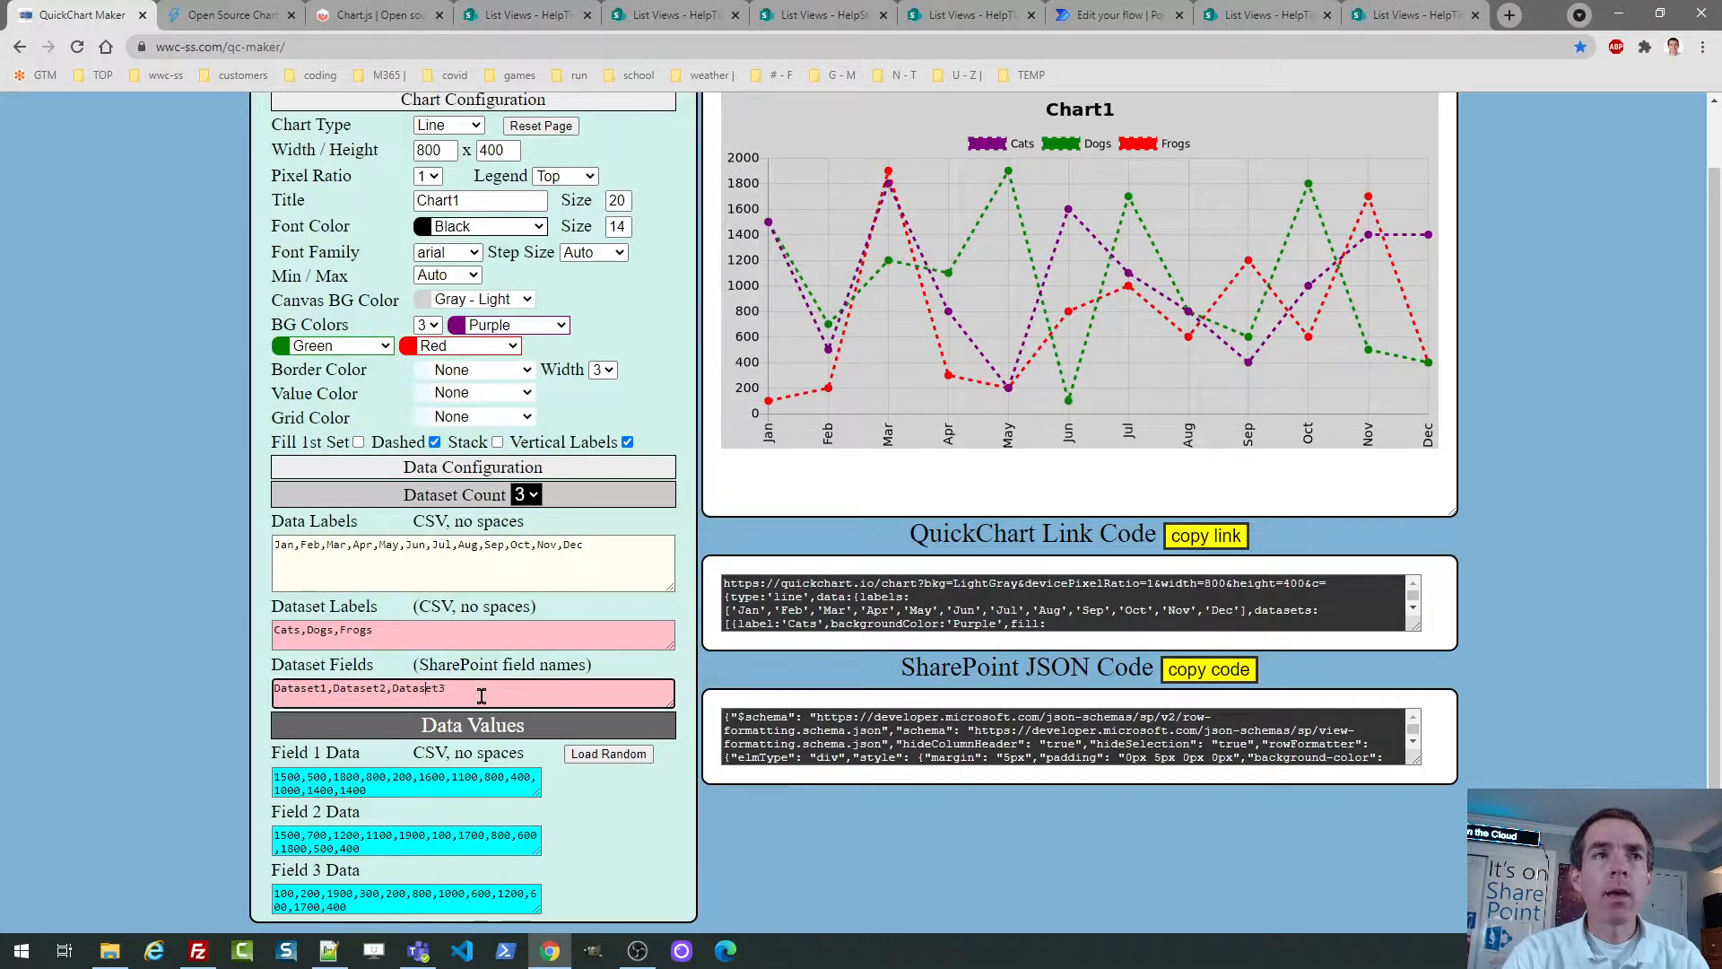
pyautogui.click(406, 788)
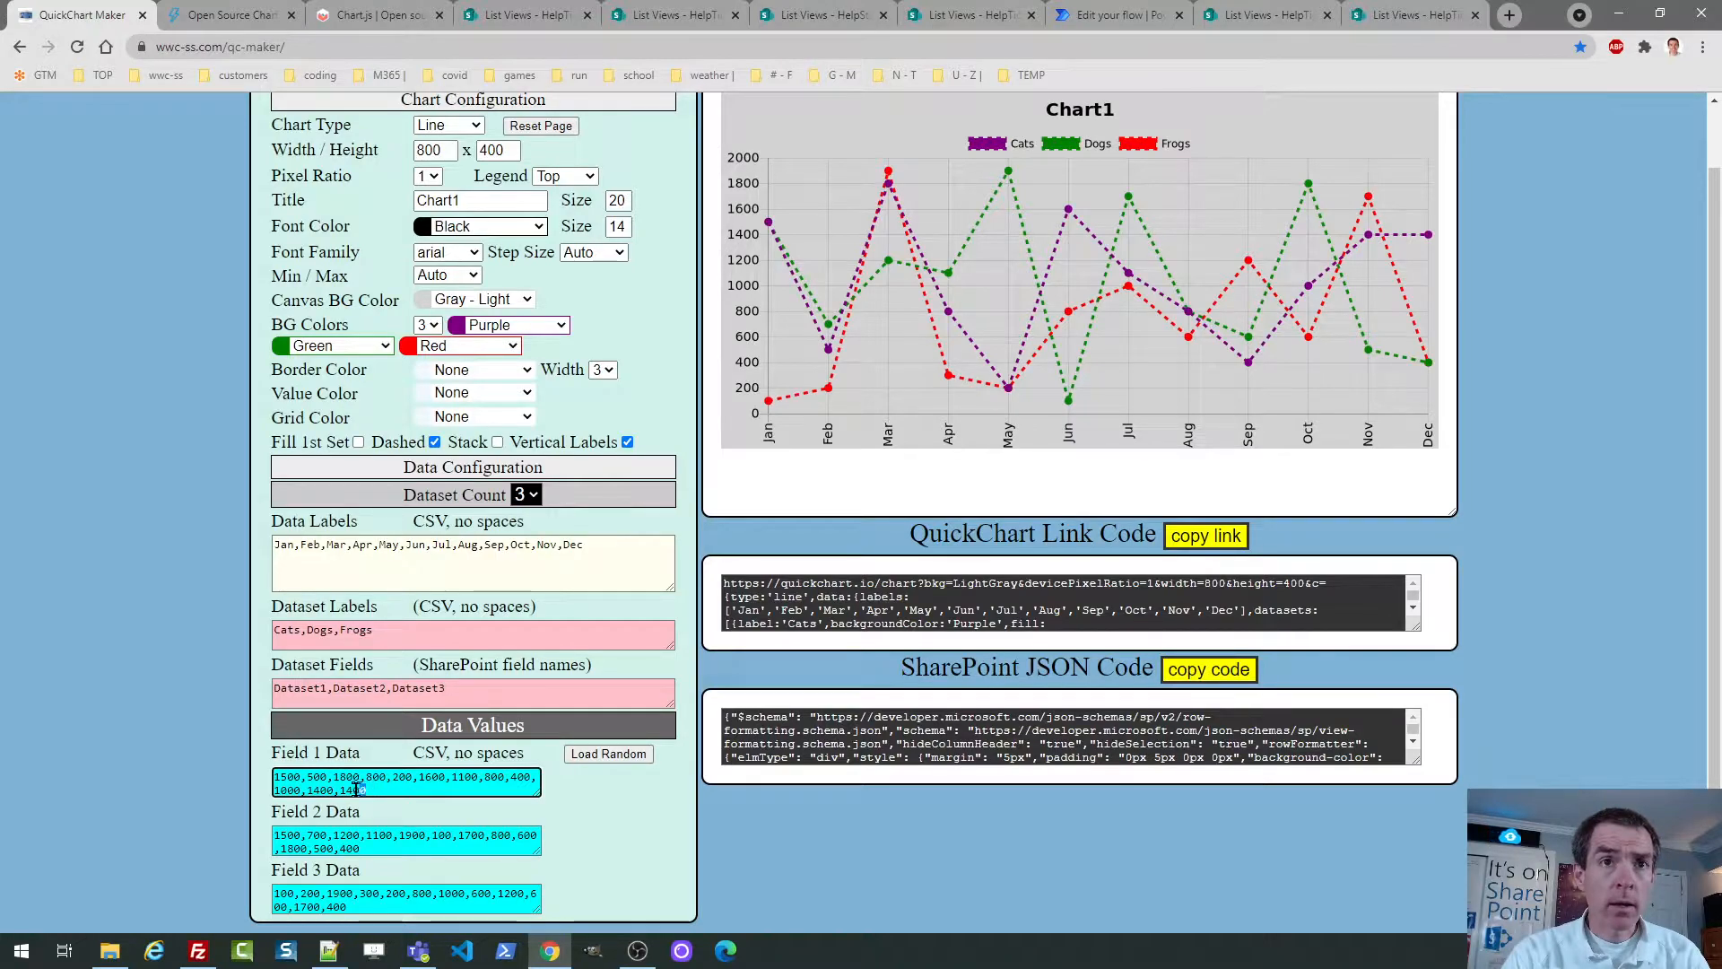
# Examine the data values of all three fields and the SharePoint field names they correspond to.
pyautogui.moveTo(372, 791); pyautogui.dragTo(274, 782)
pyautogui.click(388, 843)
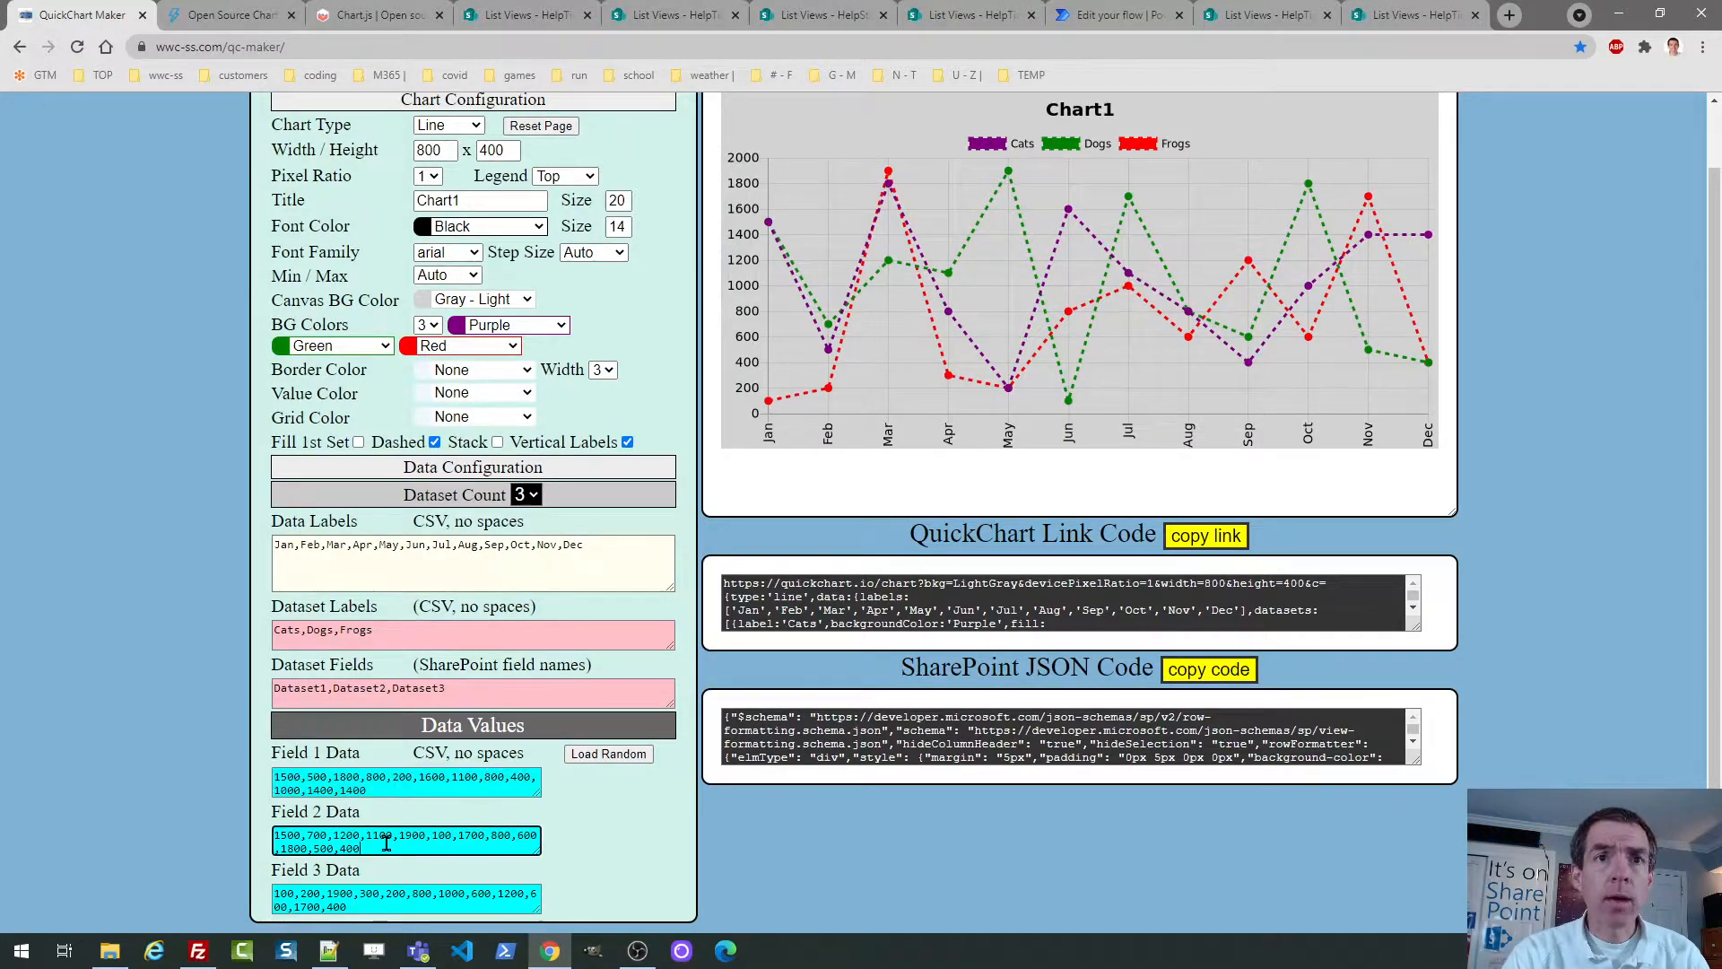
pyautogui.moveTo(362, 848); pyautogui.dragTo(266, 837)
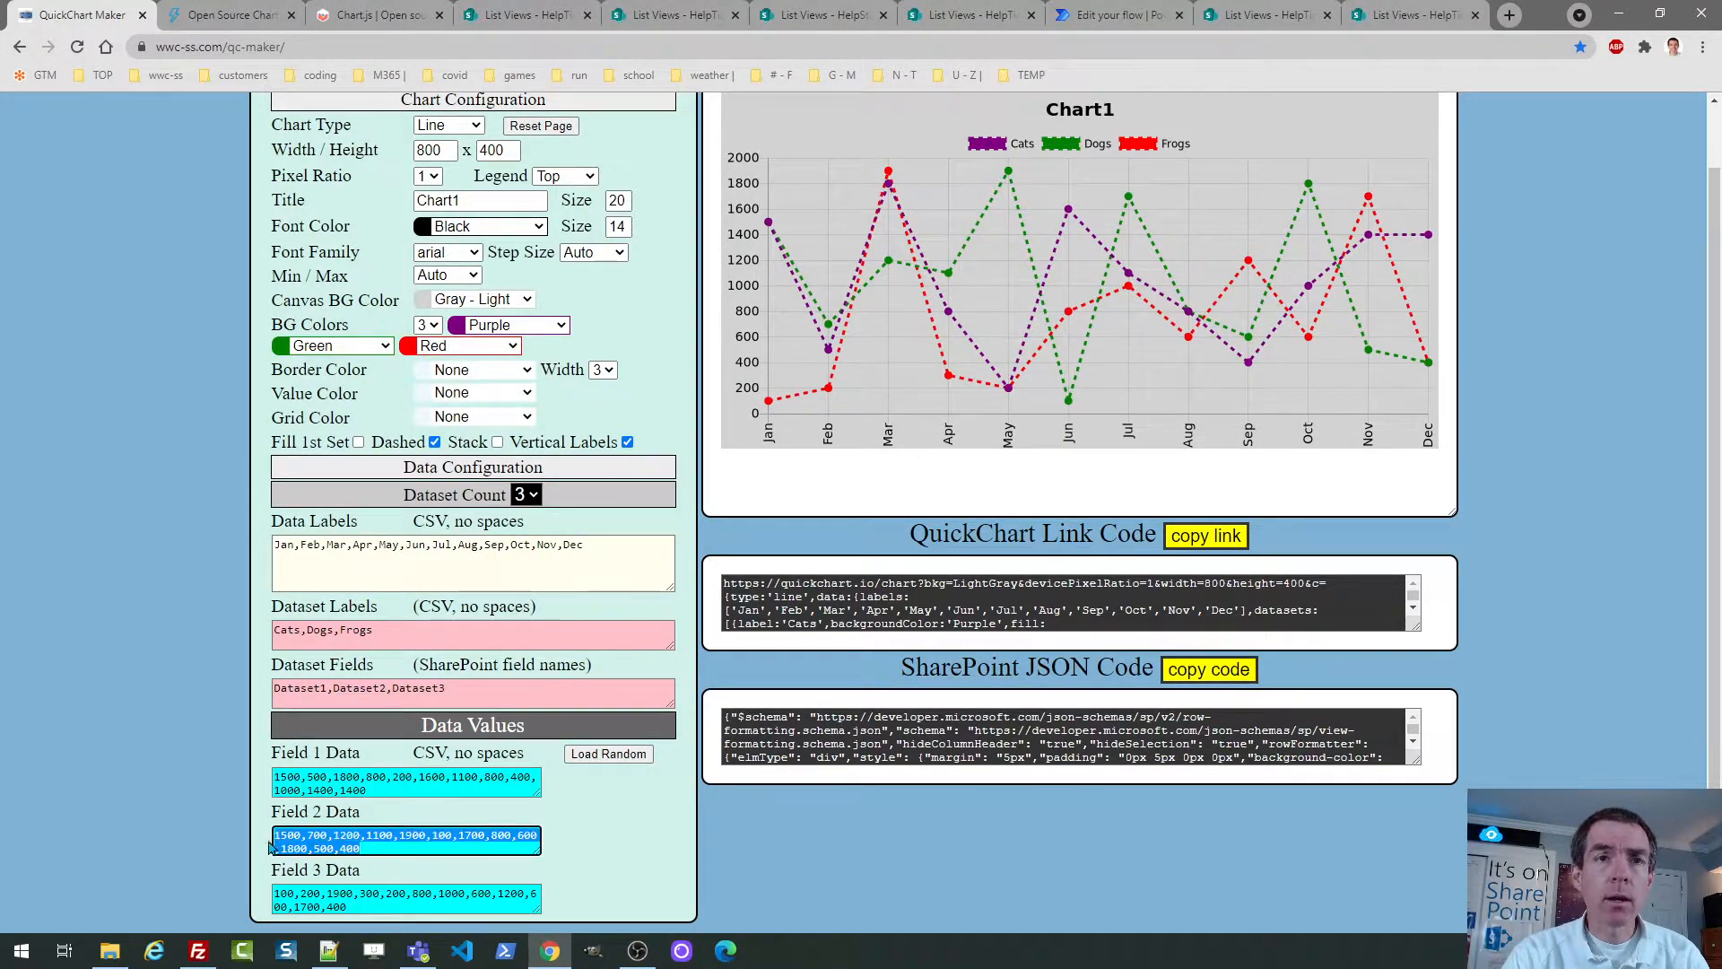
pyautogui.click(349, 904)
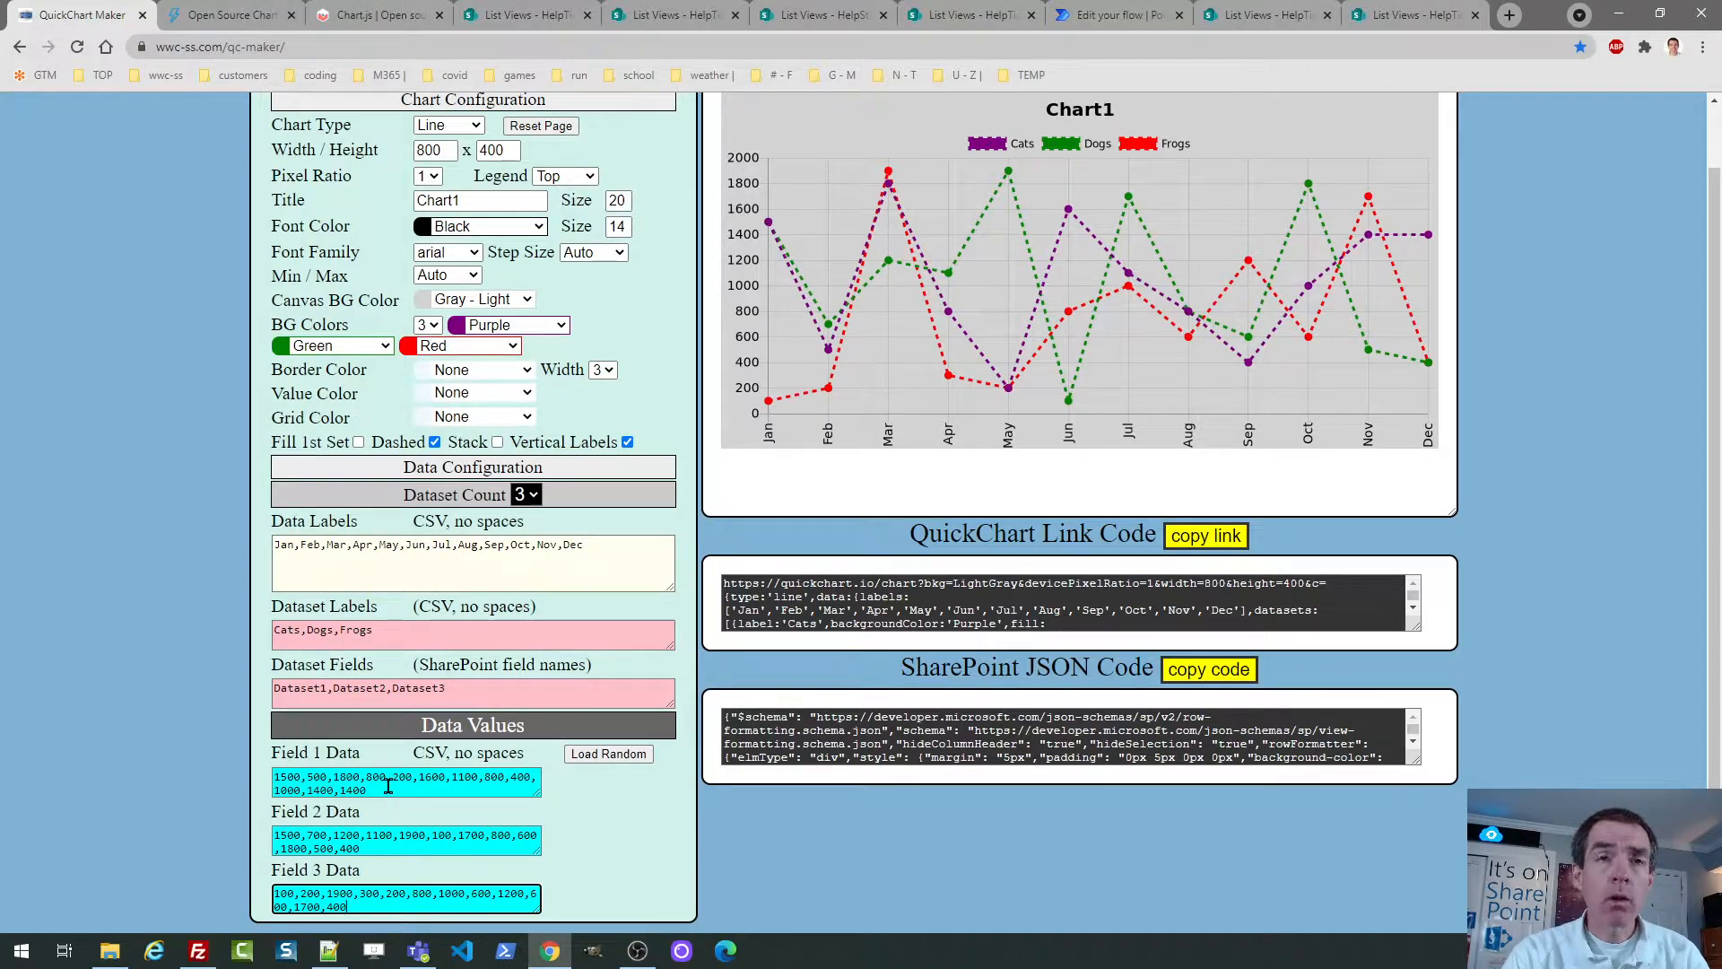
pyautogui.click(475, 688)
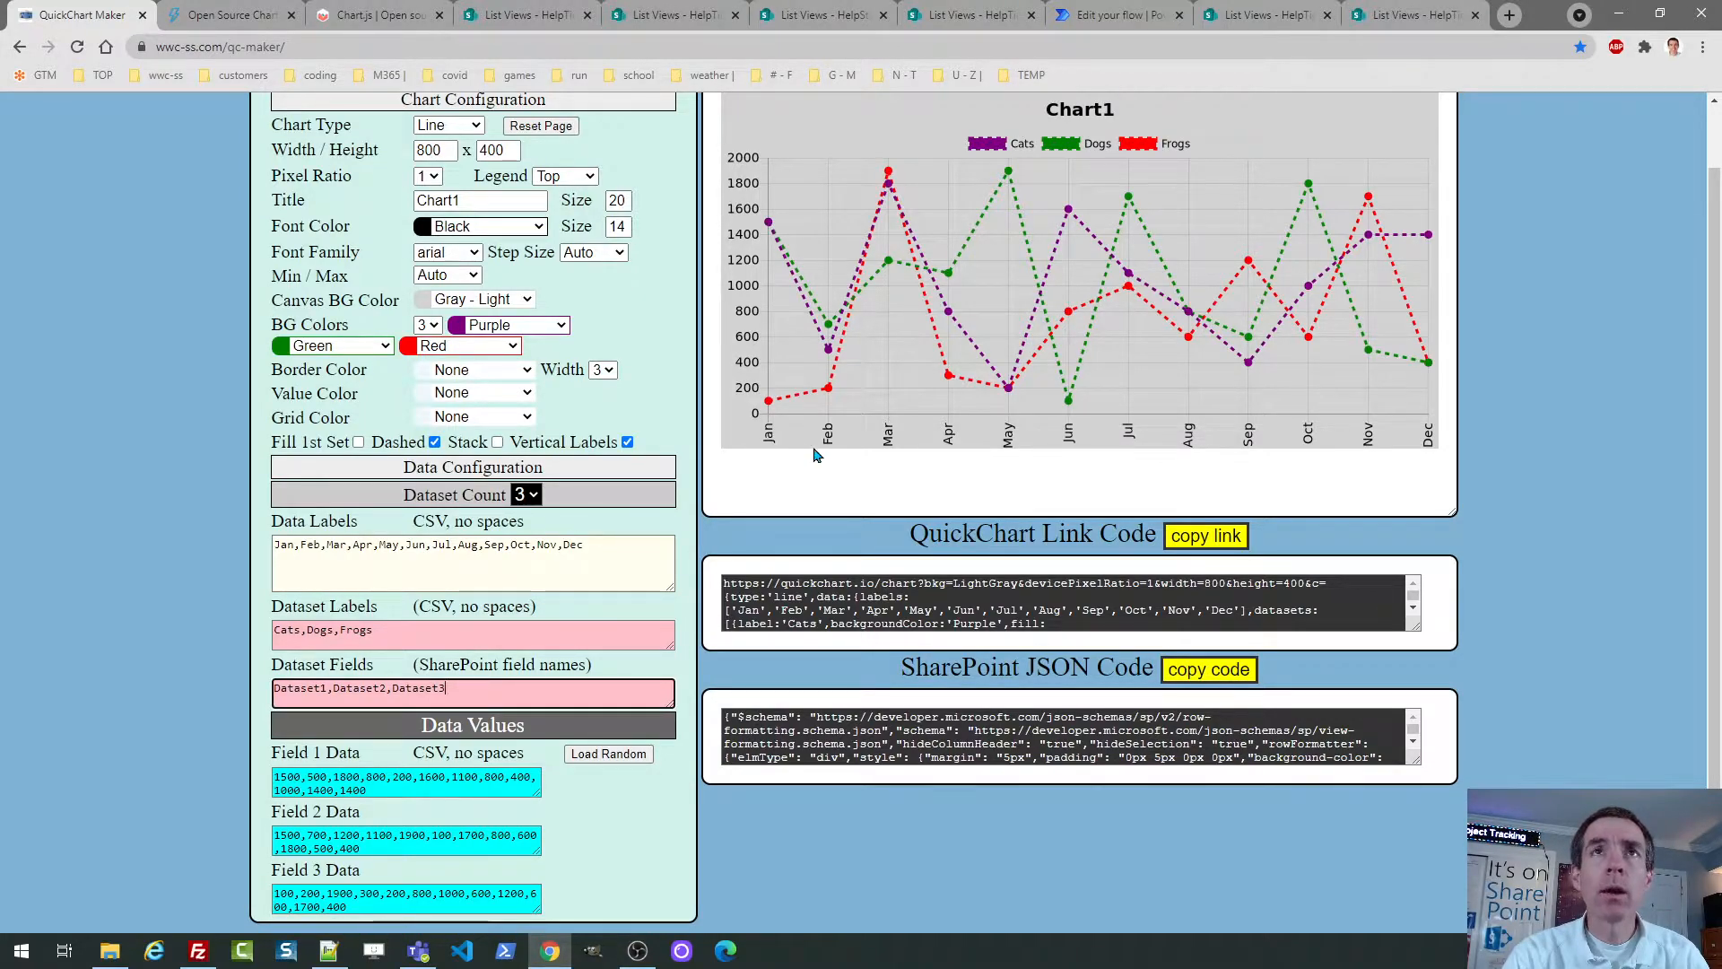
# Reset the chart configuration to its defaults and set the bar chart's background color to Red.
pyautogui.scroll(1, 1715, 577)
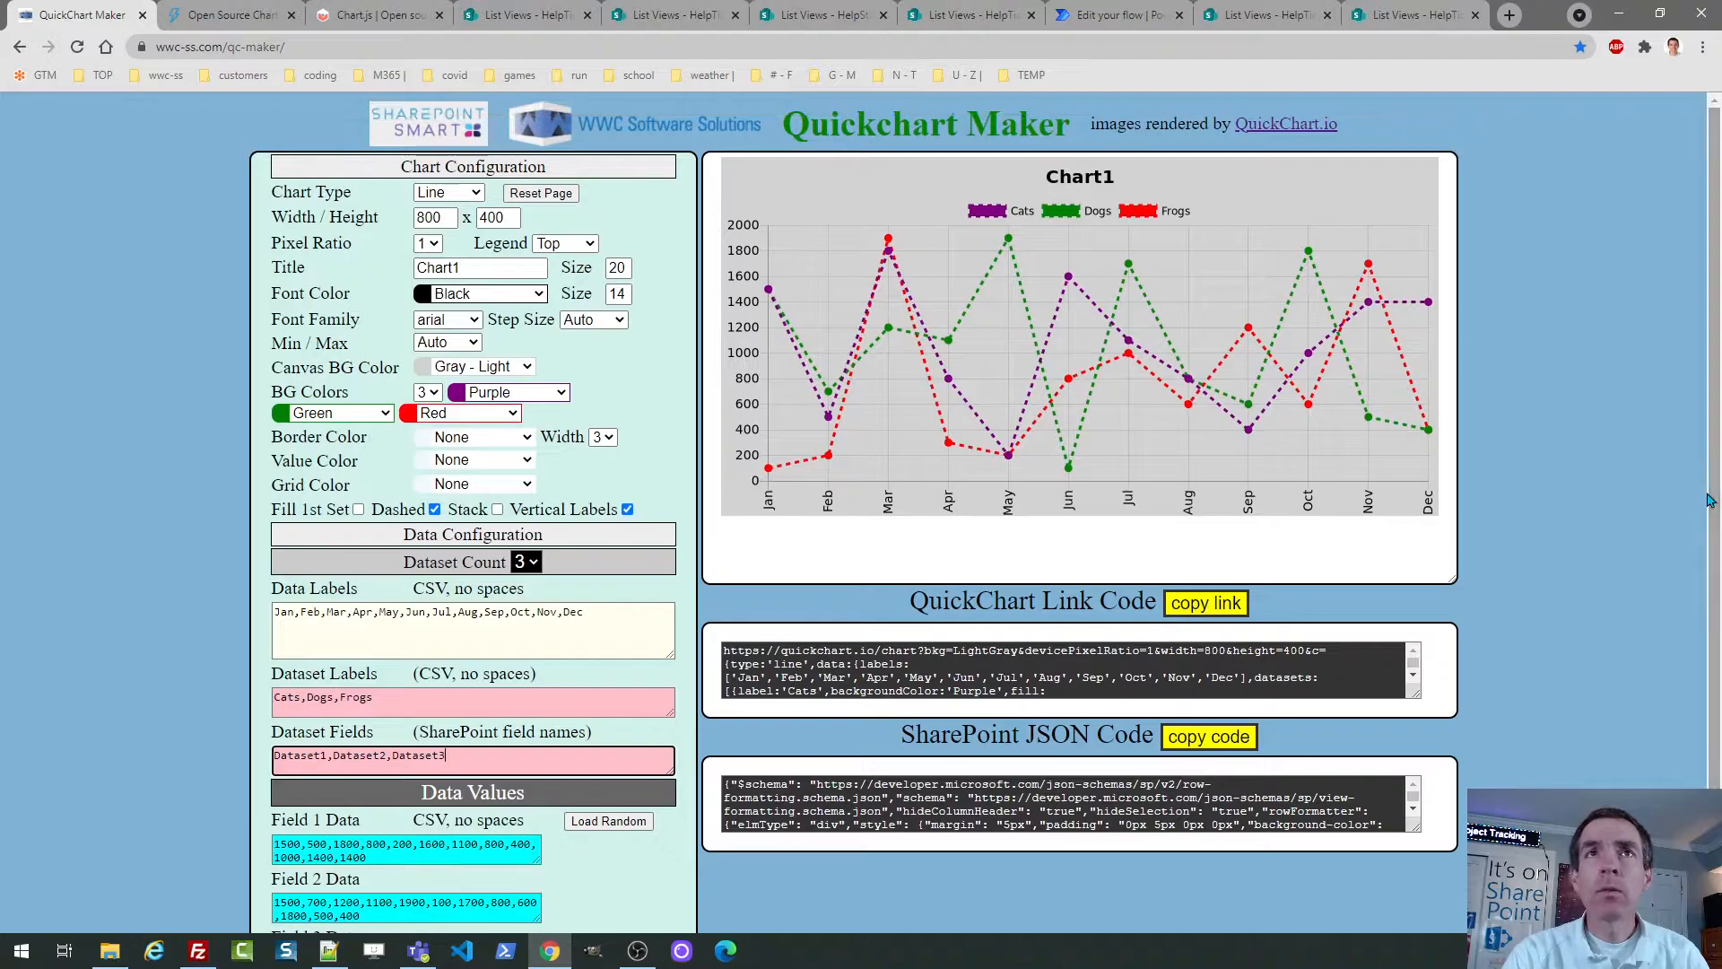
pyautogui.click(558, 199)
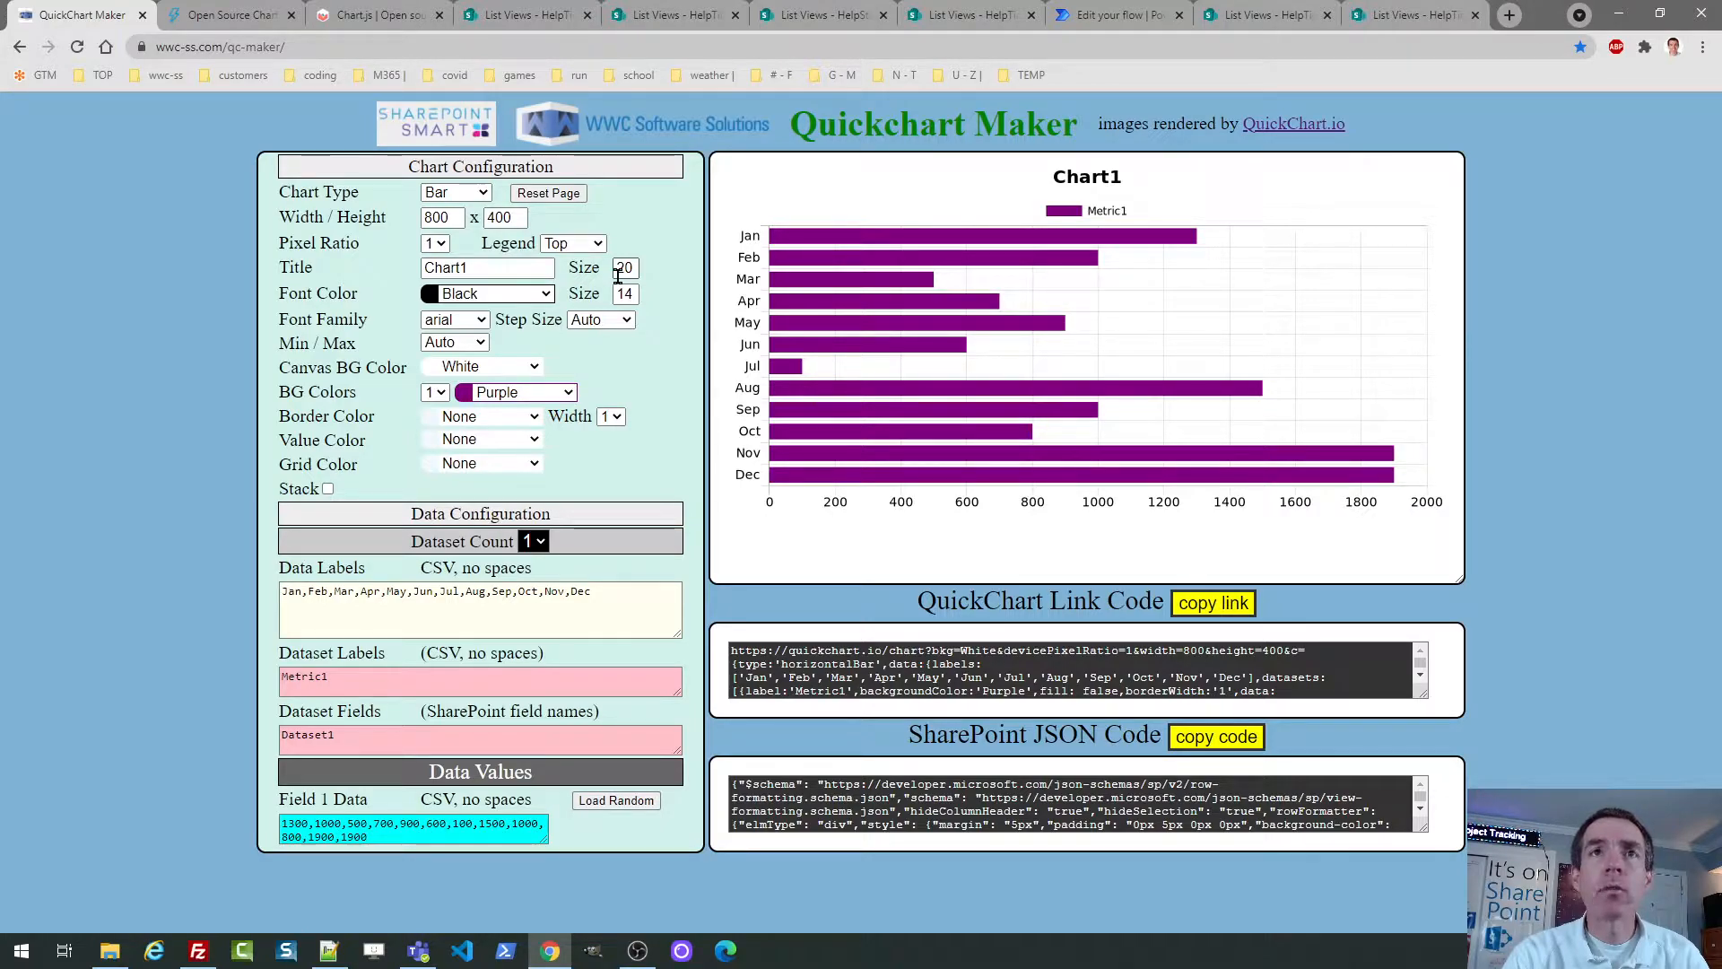
pyautogui.click(558, 397)
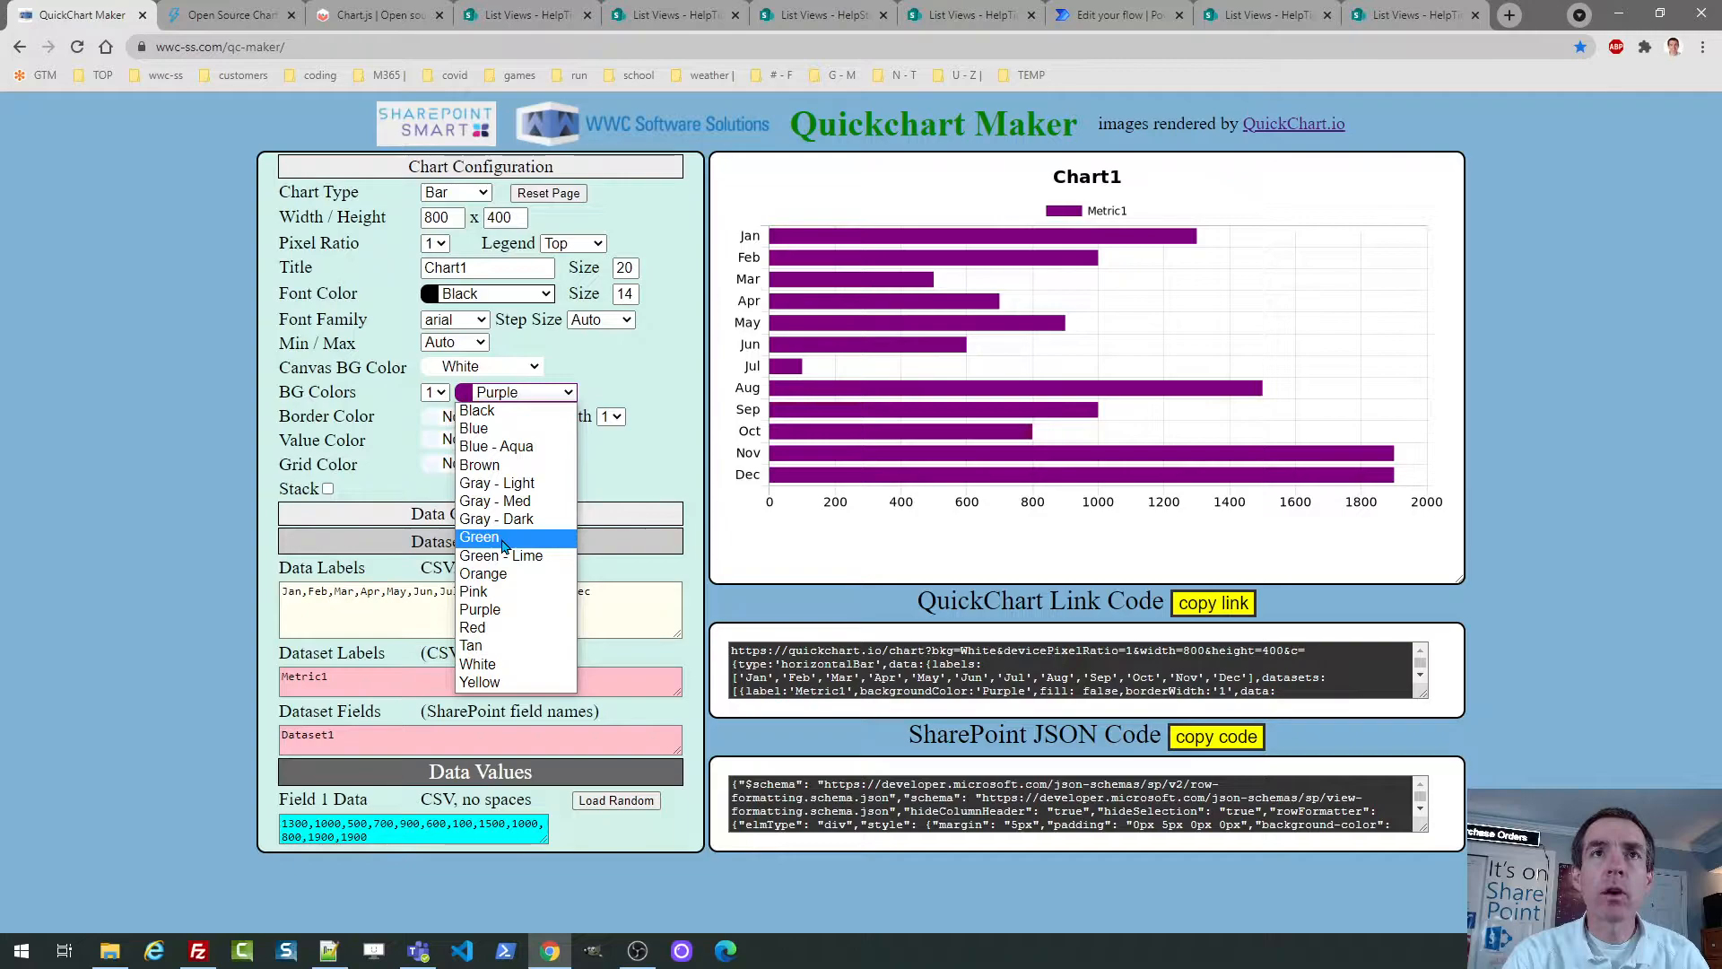
pyautogui.click(500, 628)
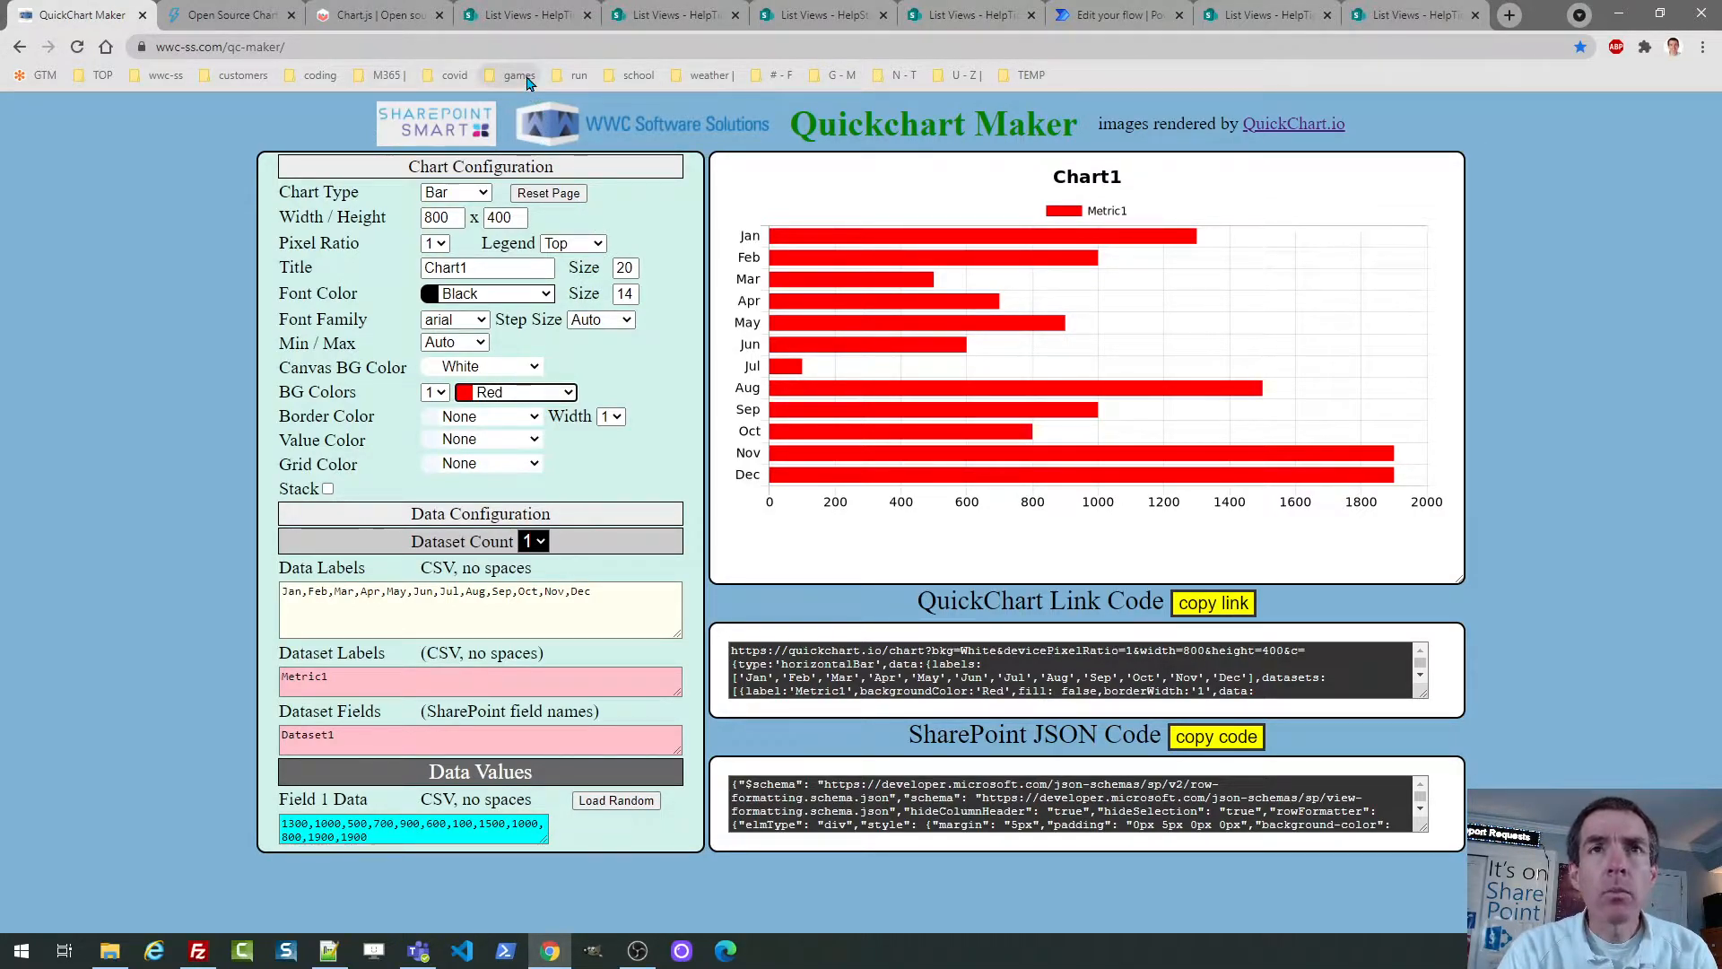
# Switch to SharePoint and examine the HelpTickets list, plus the columns and available views of the HelpTicketsEightWeek list.
pyautogui.click(538, 15)
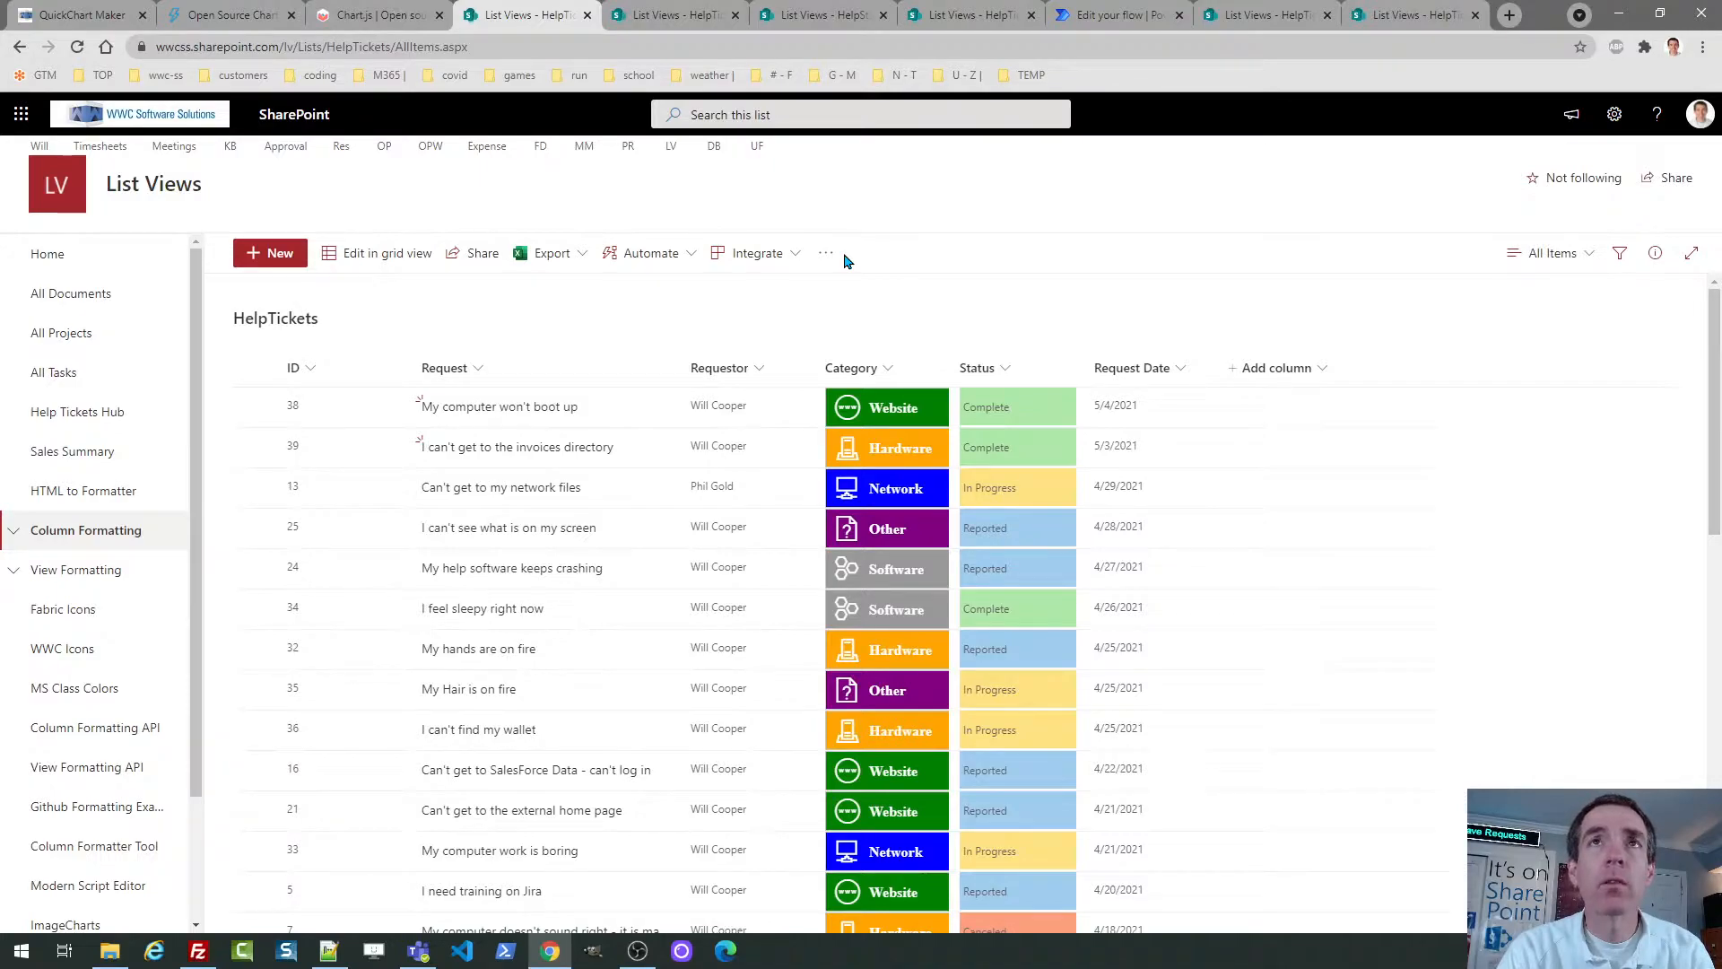
pyautogui.click(661, 22)
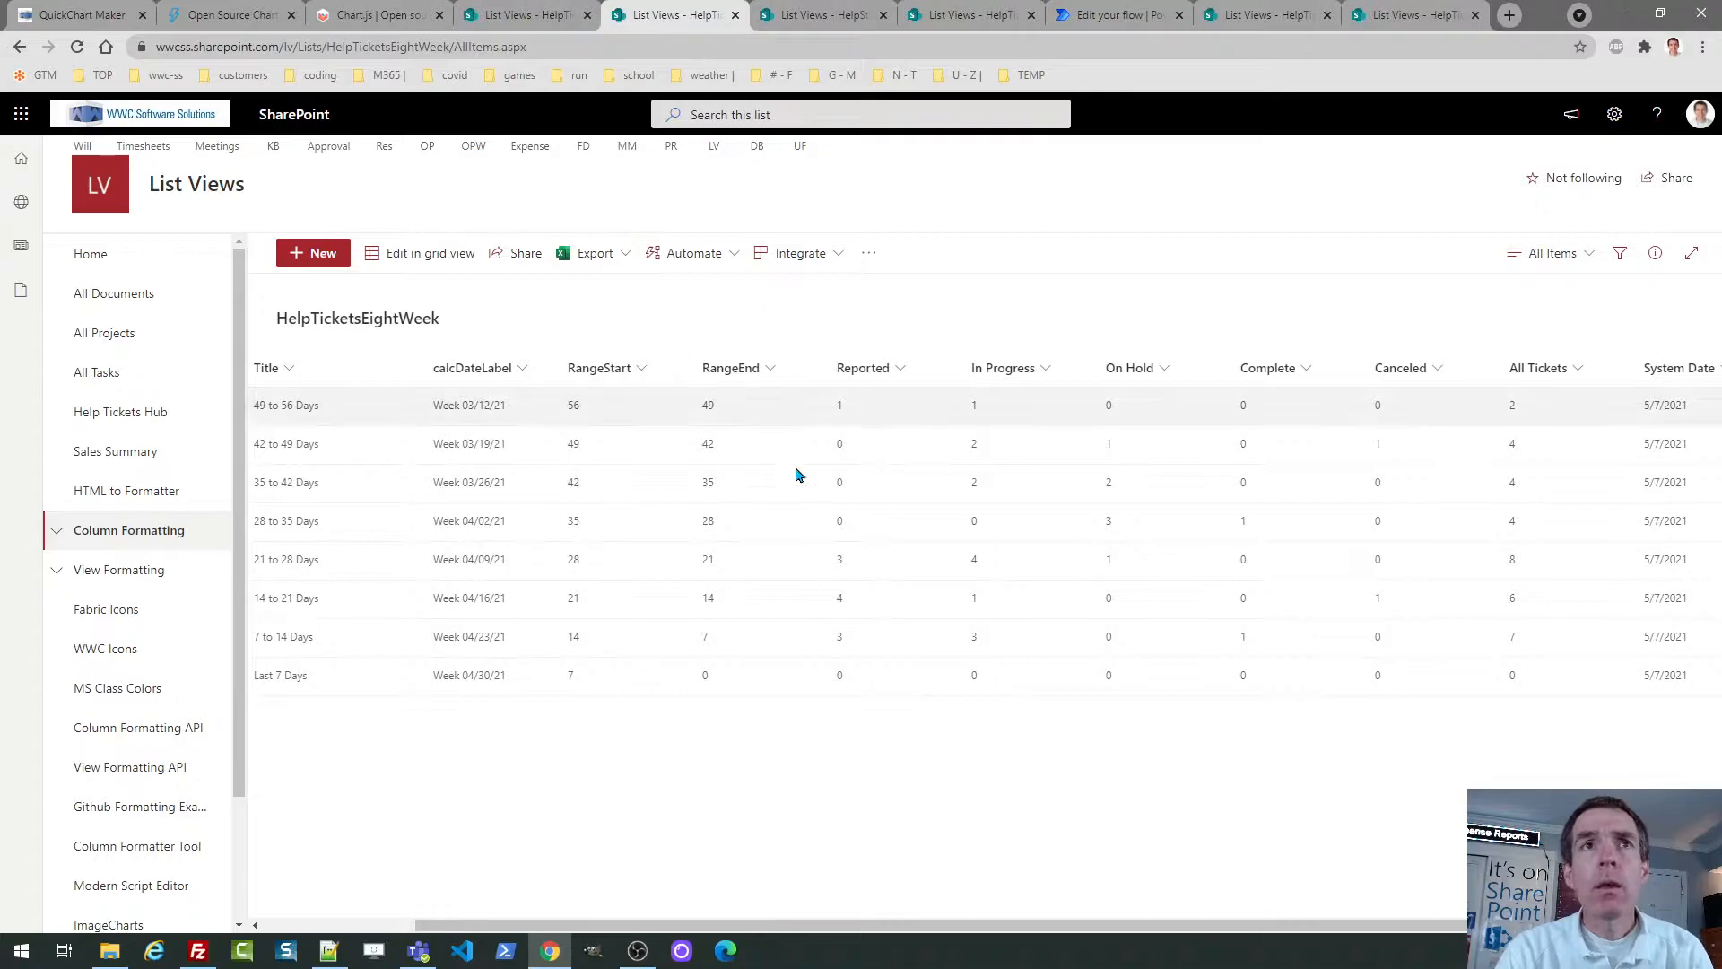
pyautogui.moveTo(857, 927); pyautogui.dragTo(737, 931)
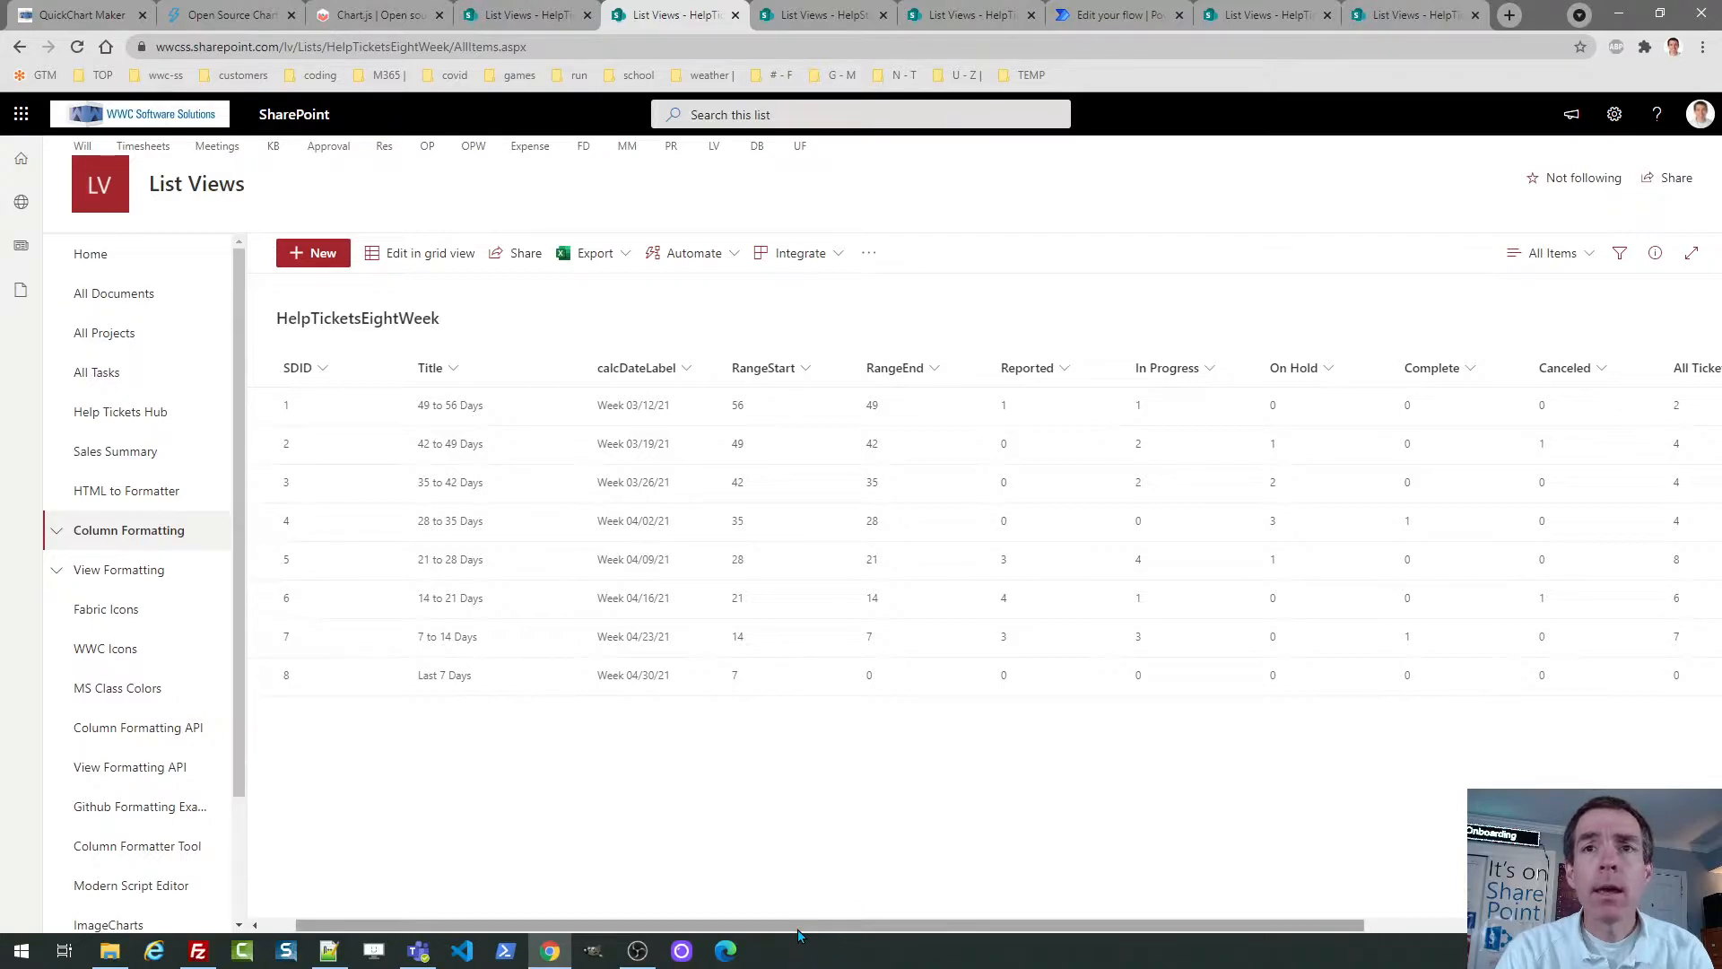
pyautogui.moveTo(796, 930); pyautogui.dragTo(1014, 923)
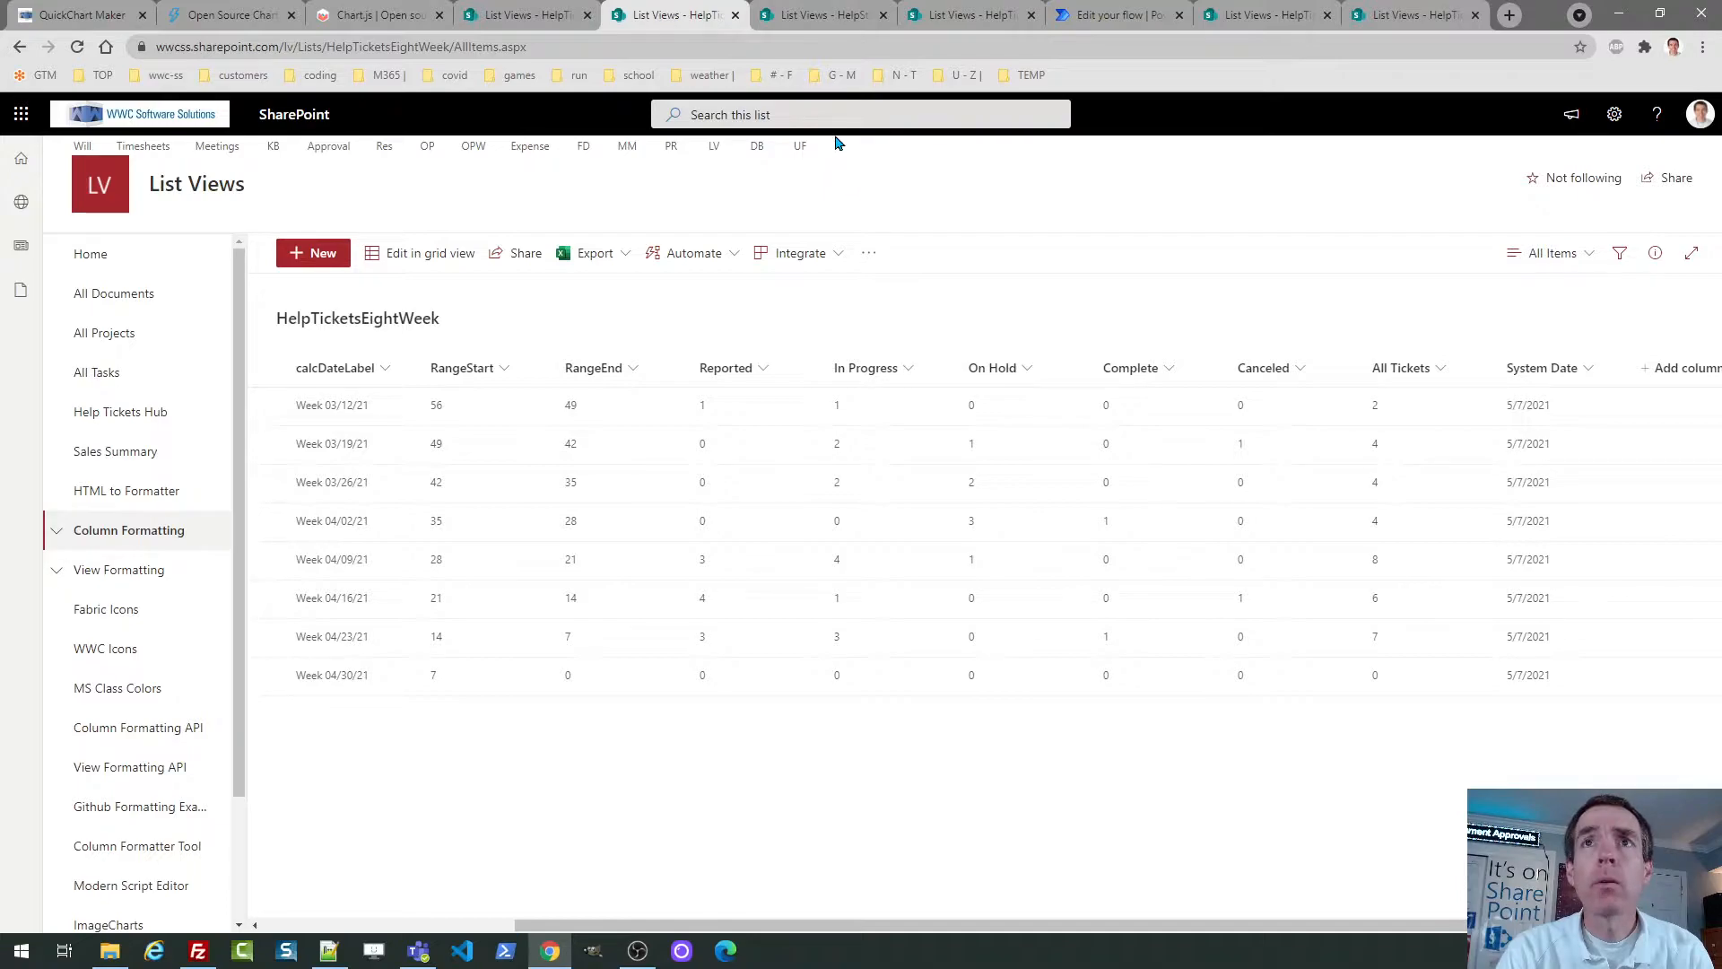
pyautogui.click(1578, 257)
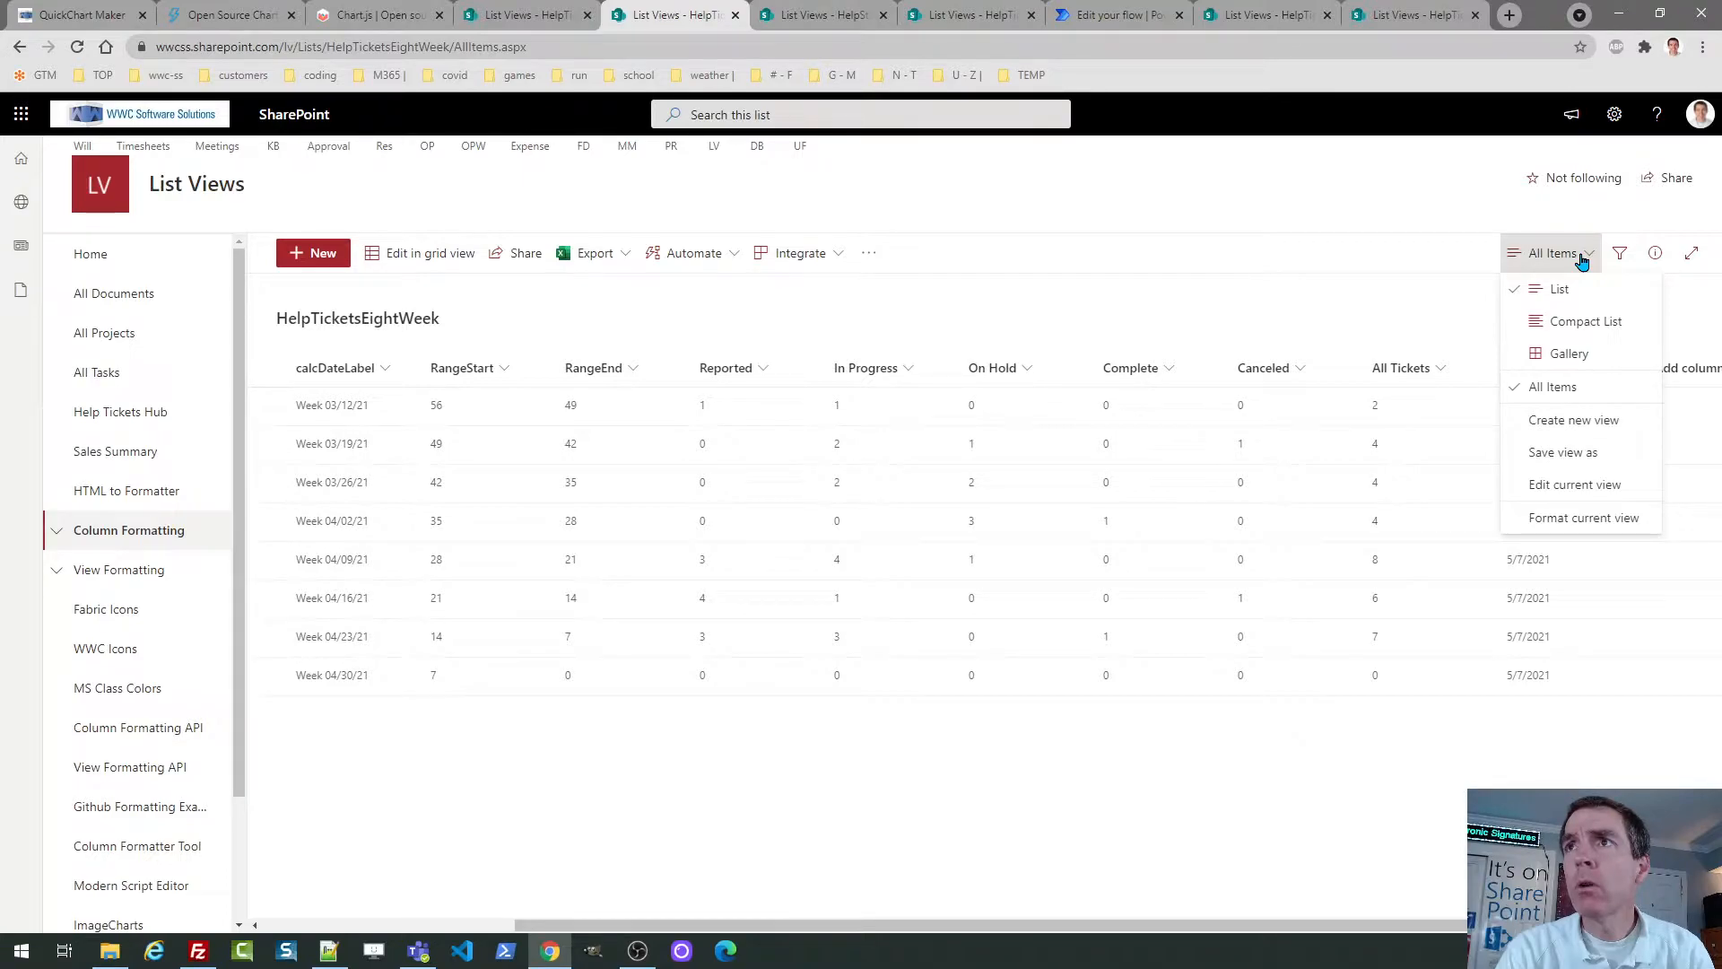
pyautogui.click(1413, 261)
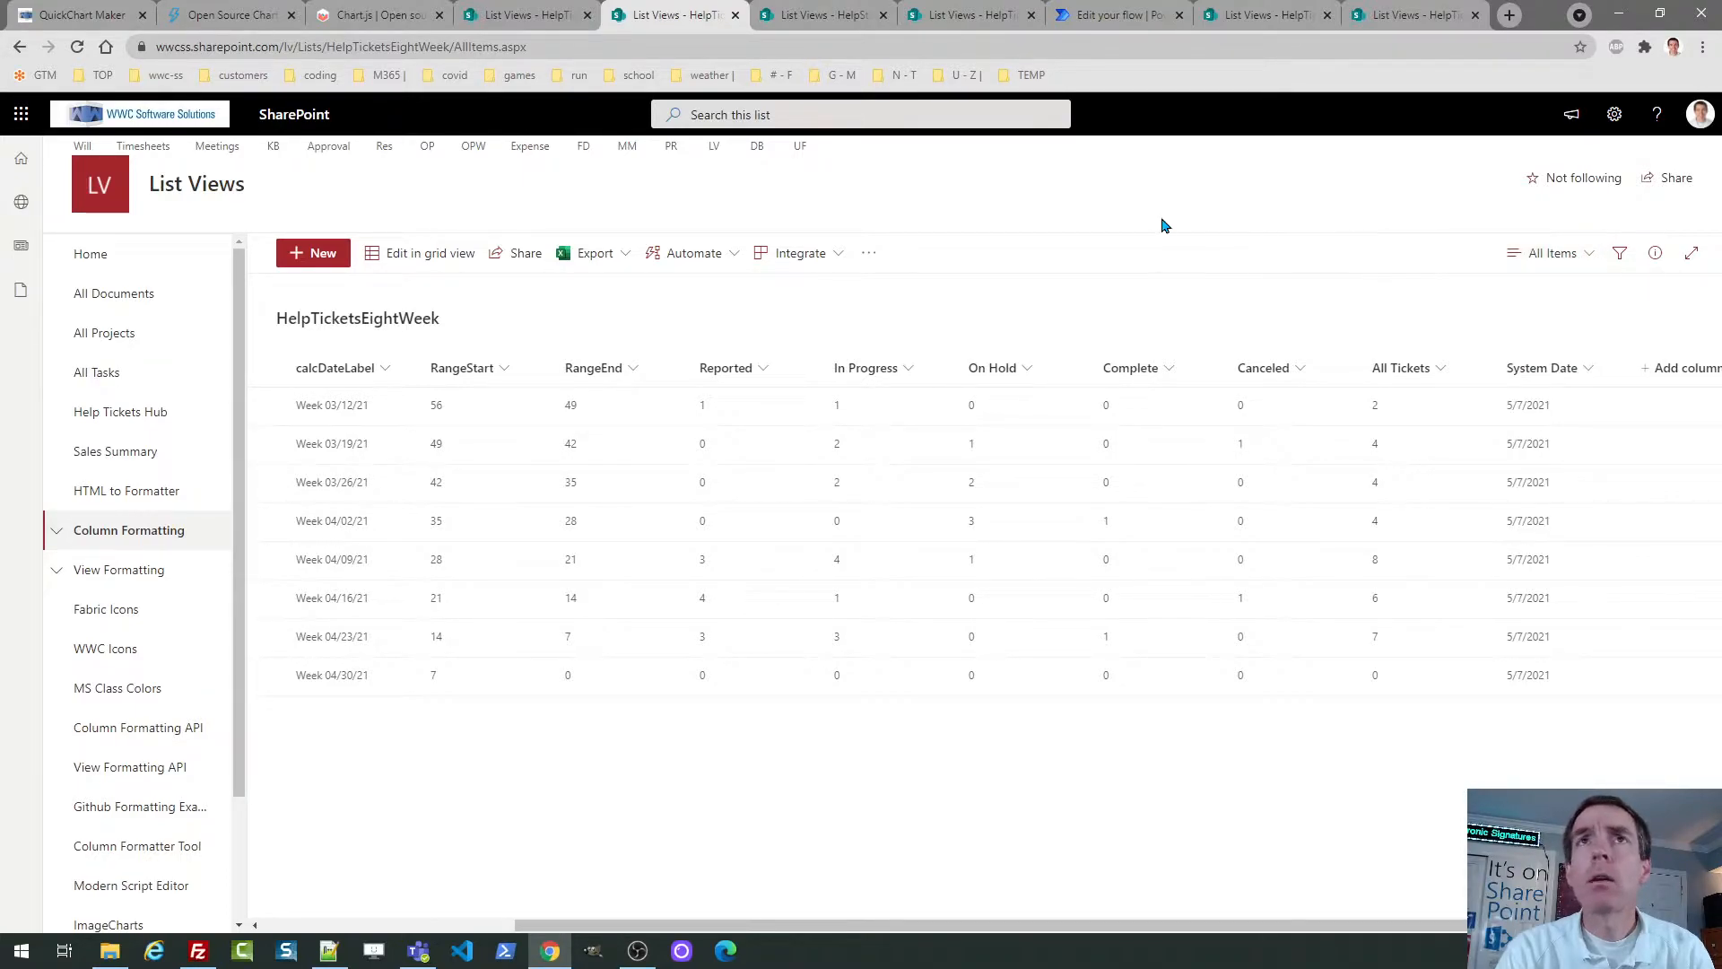
pyautogui.click(1586, 257)
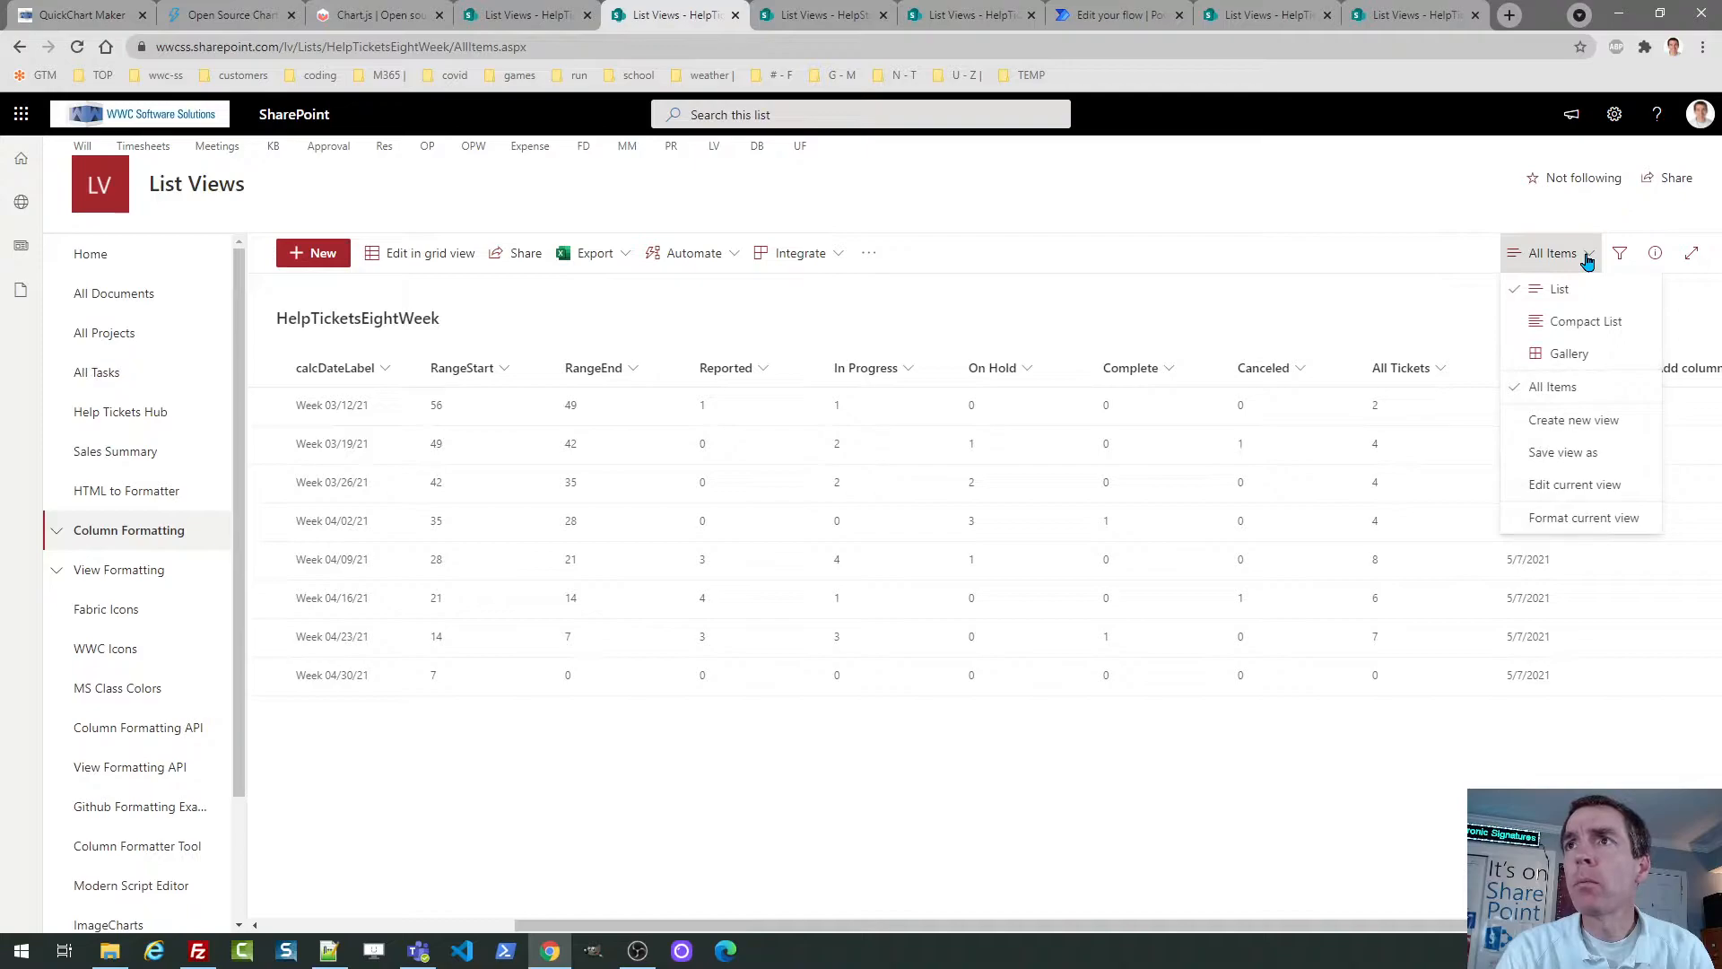
pyautogui.click(1420, 266)
# Show the HelpStatusEightWeekFlat list in its Image Chart - Testing view, and return it to All Items.
pyautogui.click(821, 18)
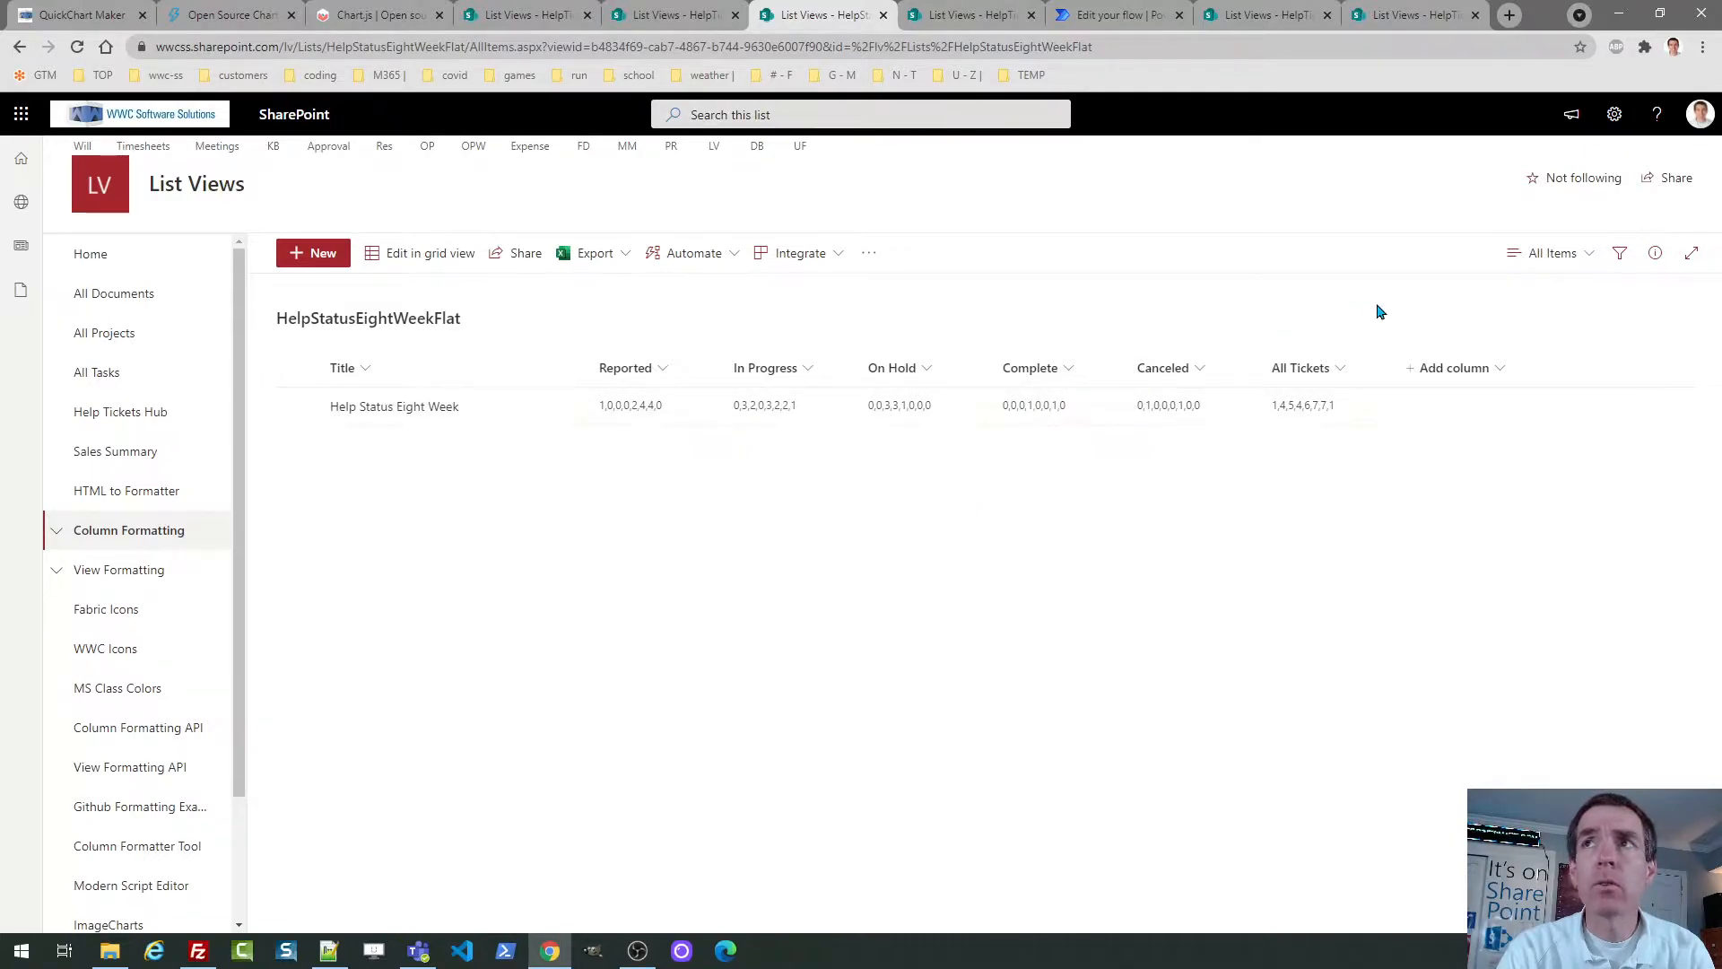
pyautogui.click(1565, 255)
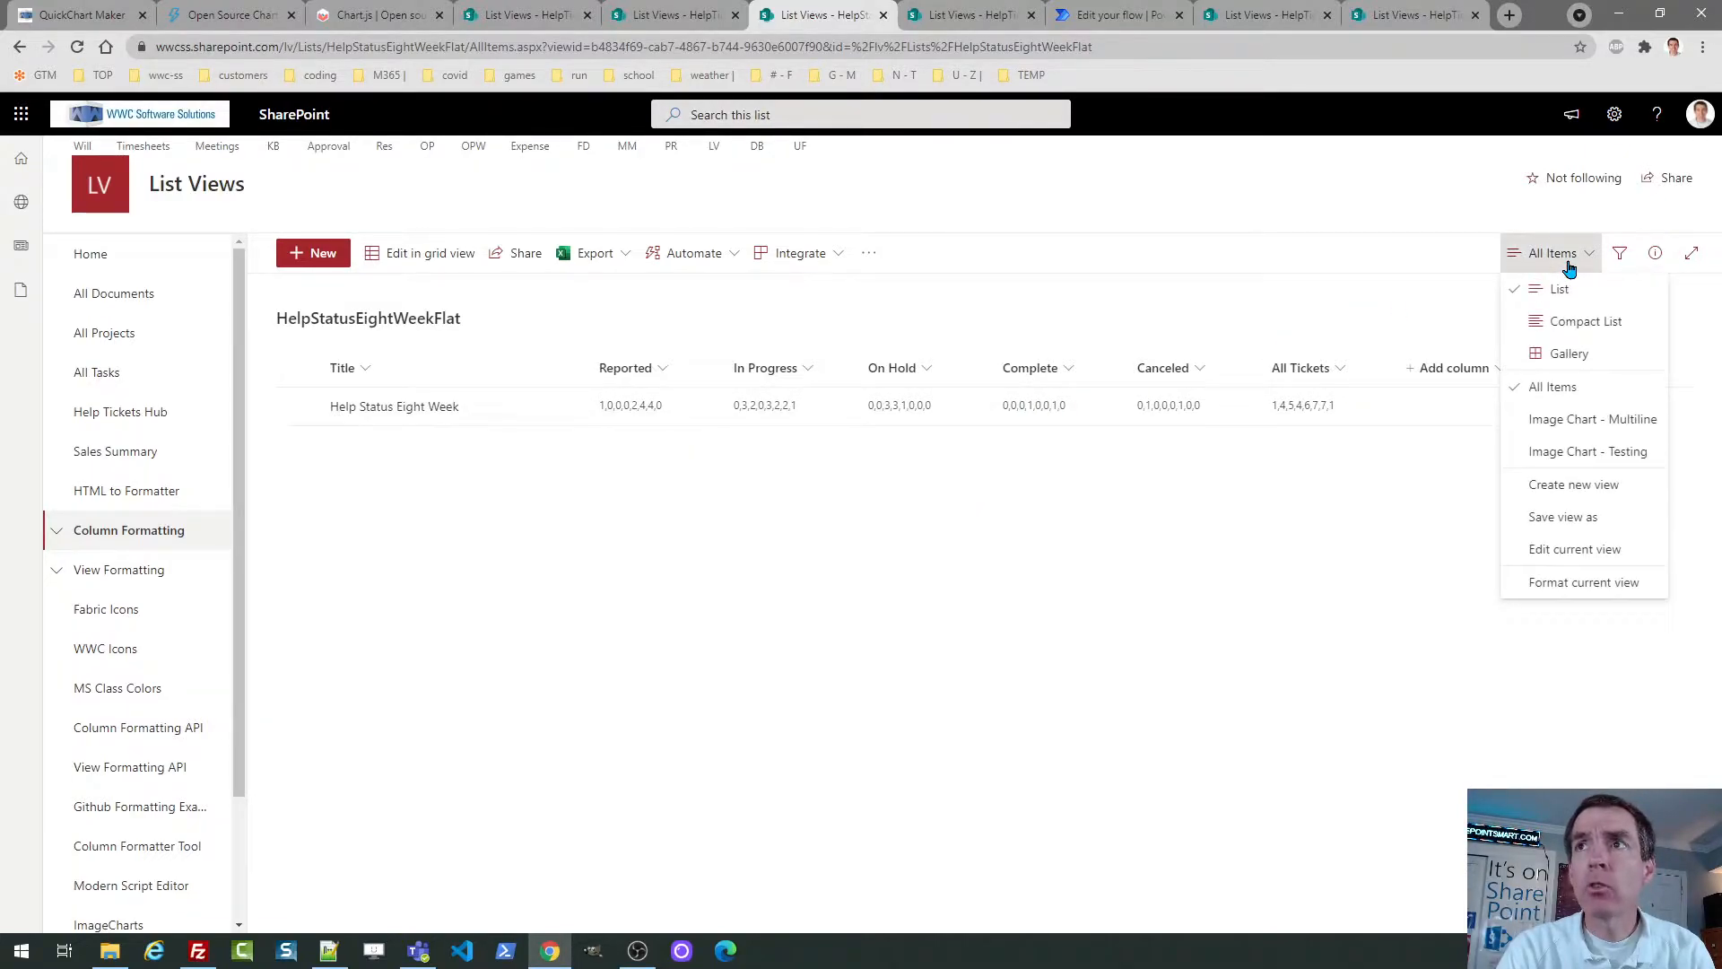
pyautogui.click(1562, 449)
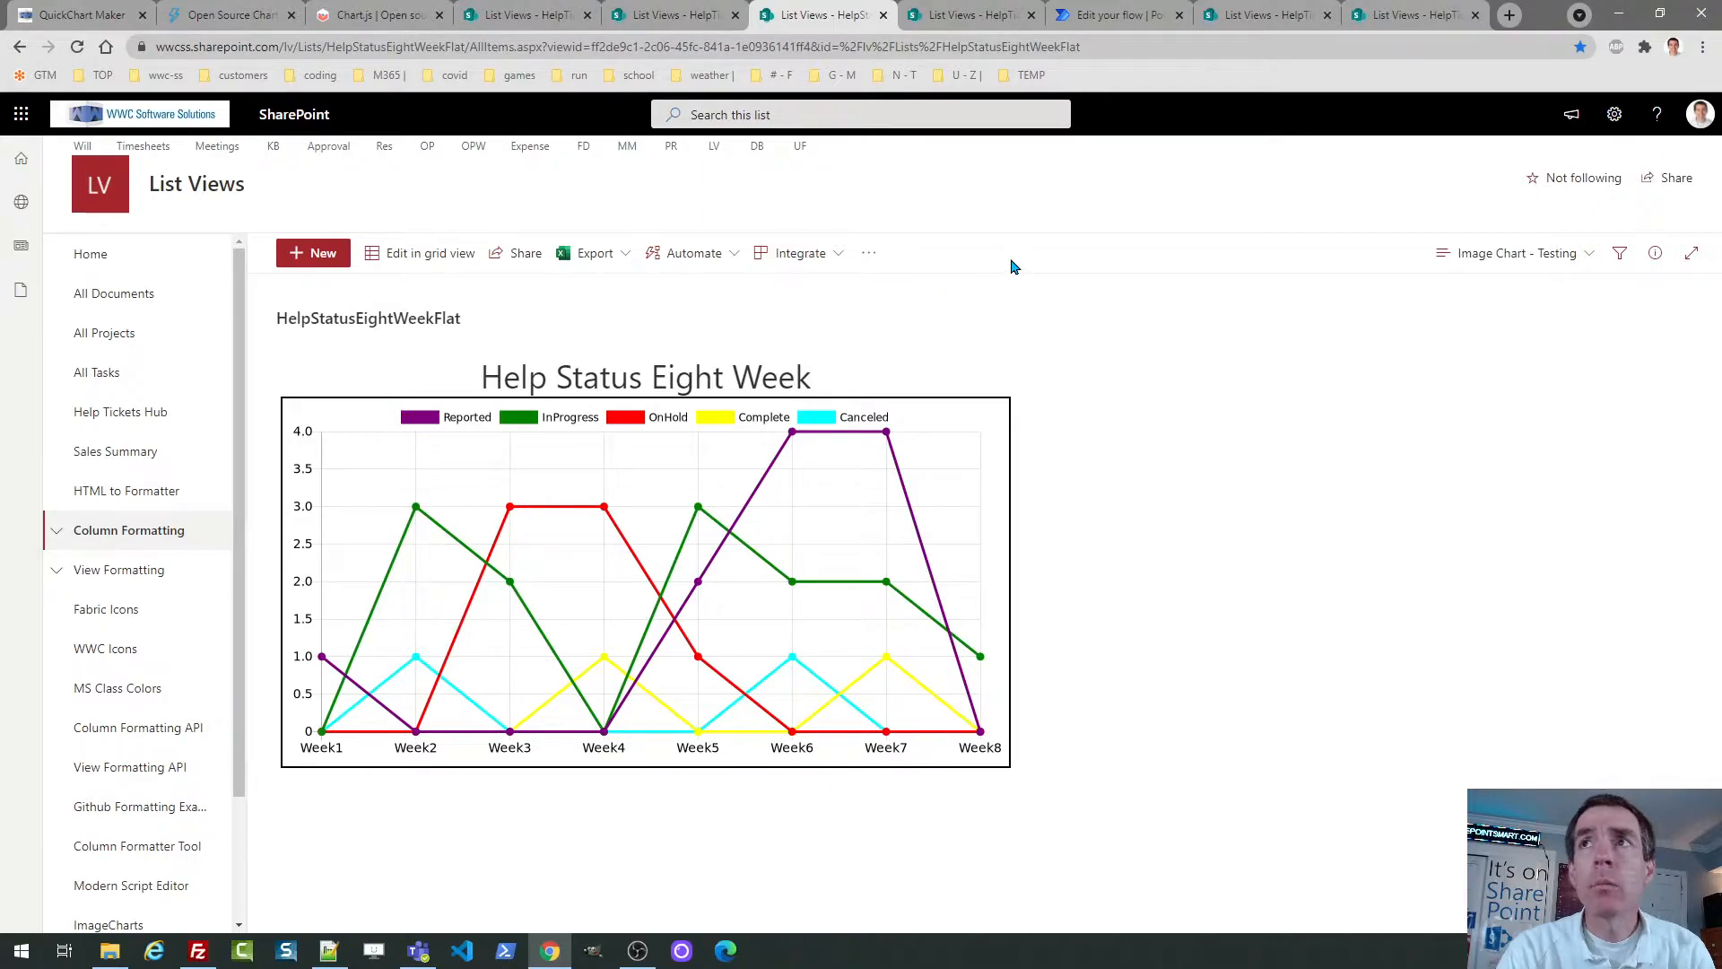
pyautogui.click(1532, 267)
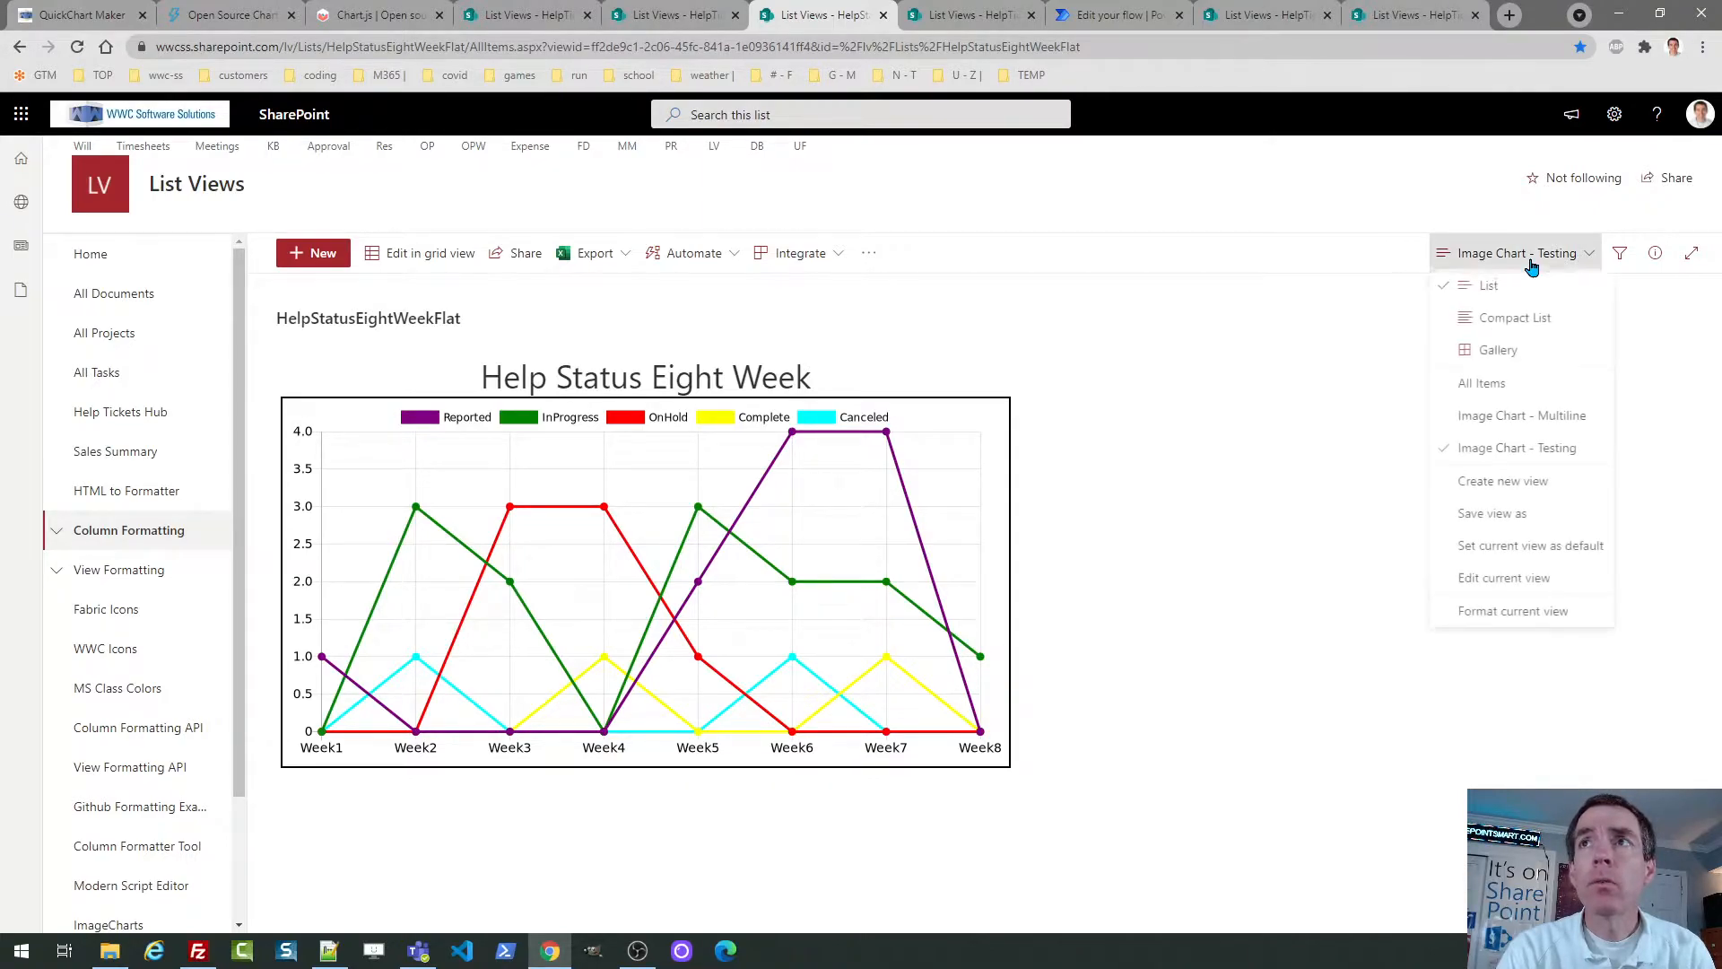
pyautogui.click(1503, 388)
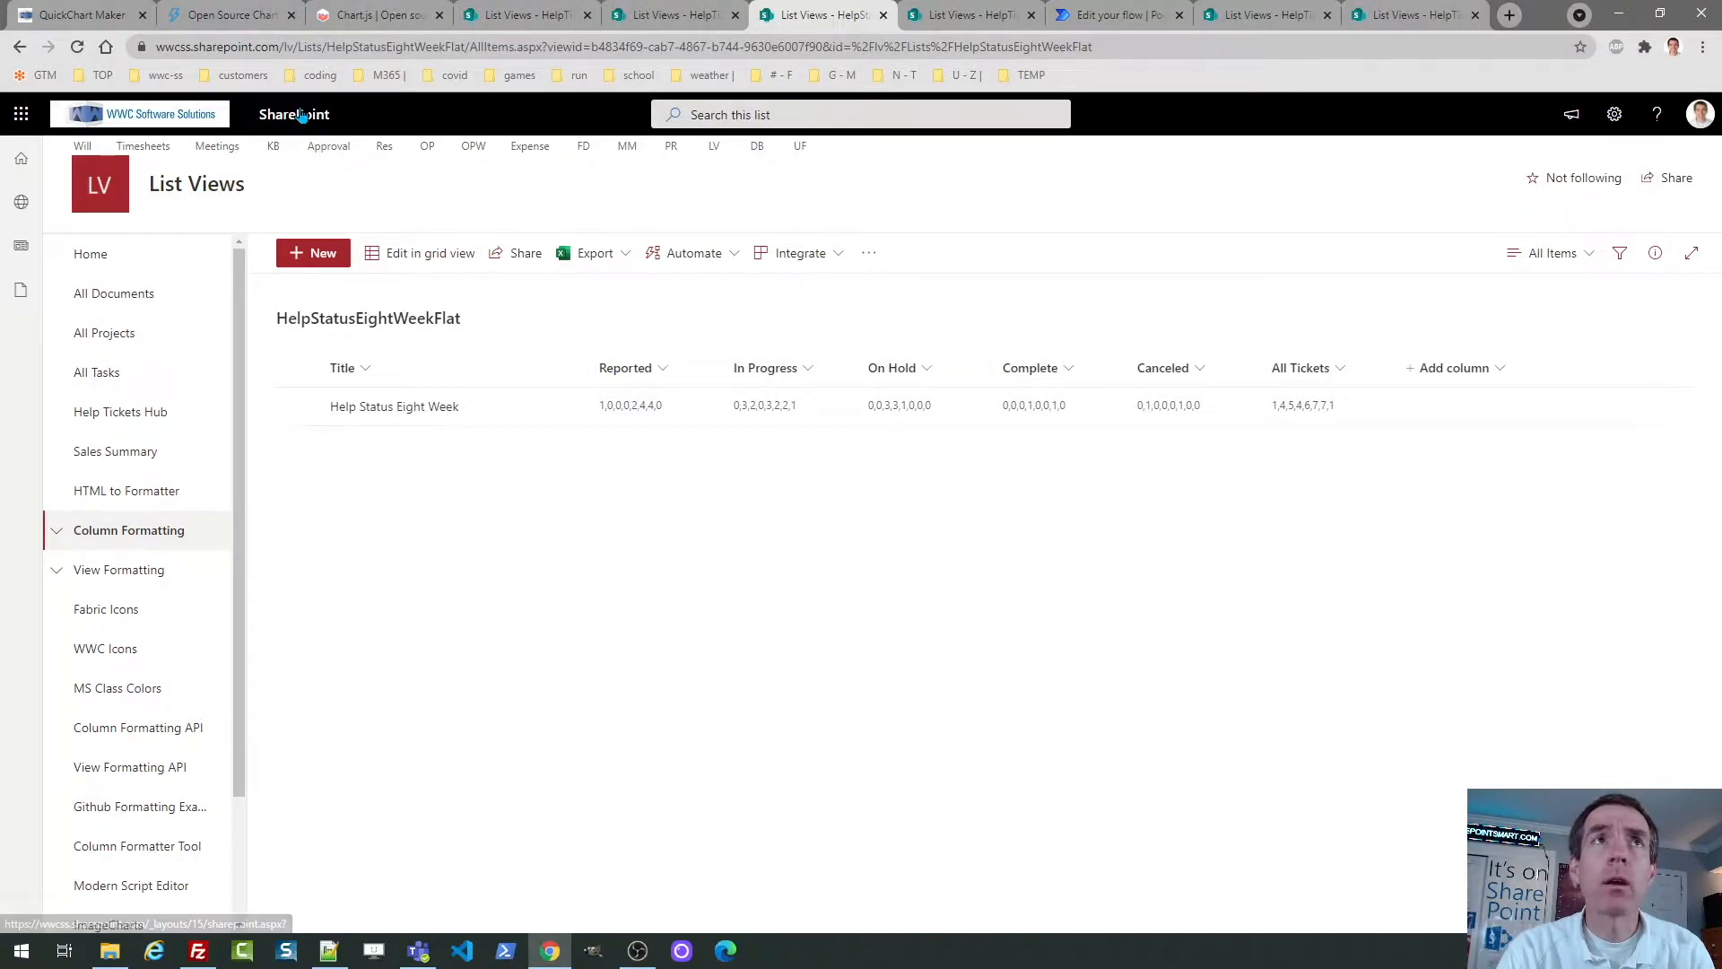
# Compare the dataset fields setting in Quickchart Maker with the columns of the HelpStatusEightWeekFlat list.
pyautogui.click(89, 15)
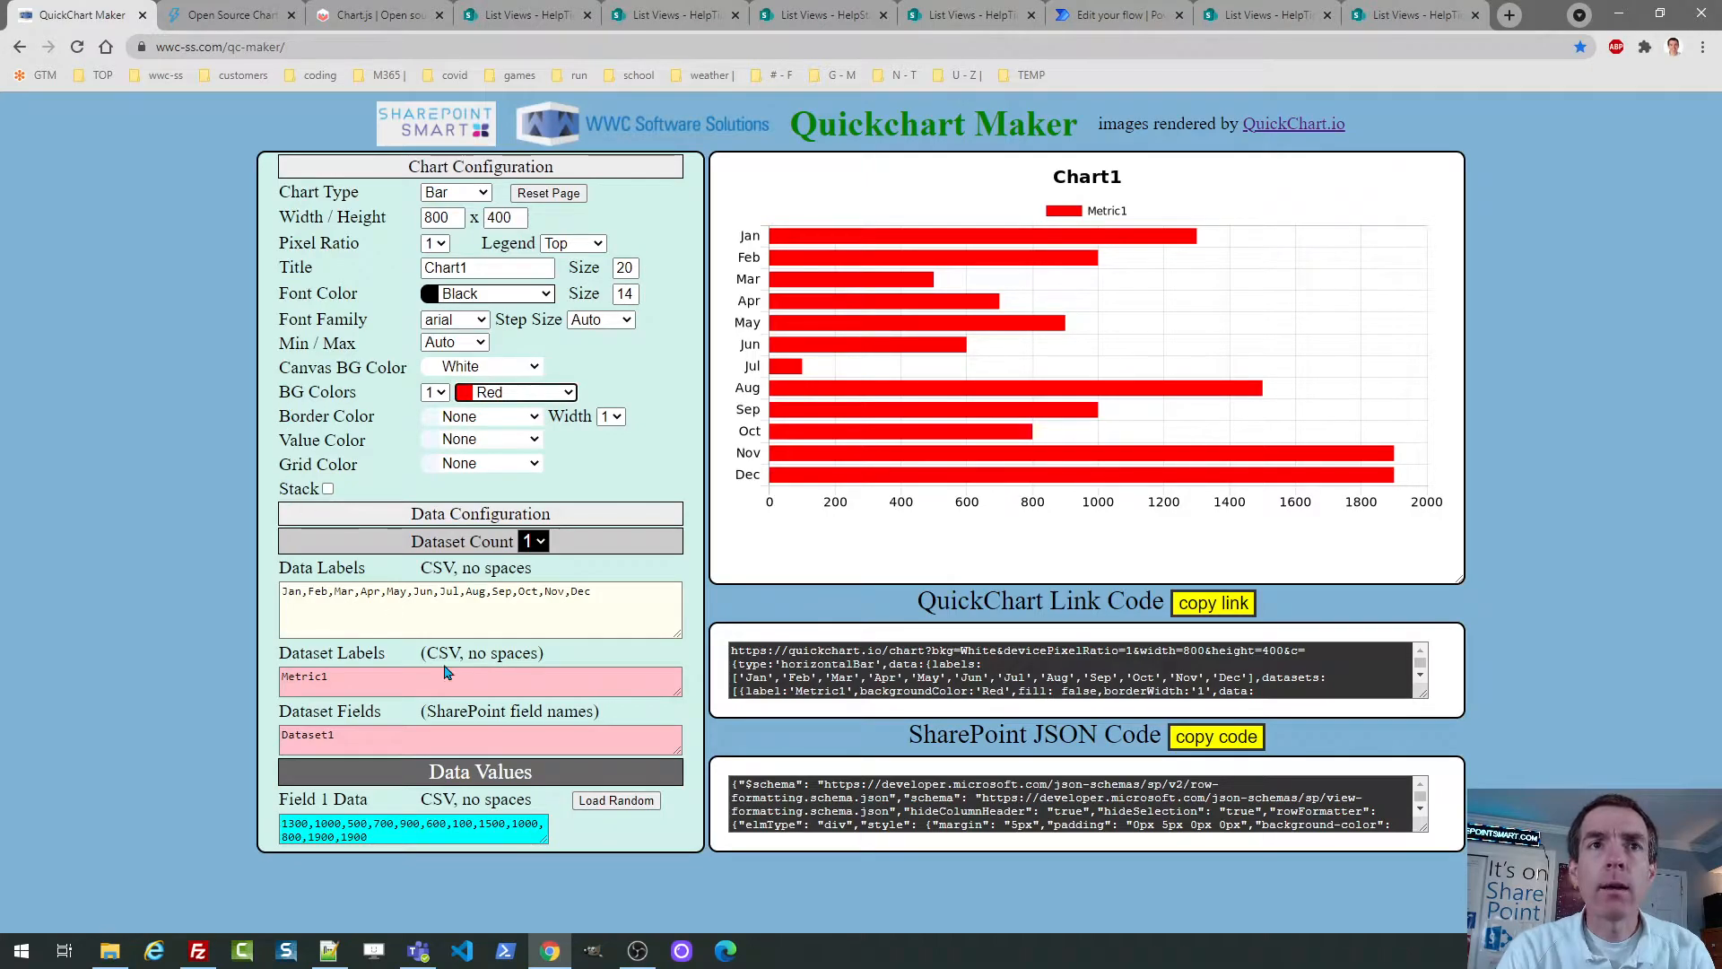
pyautogui.click(381, 734)
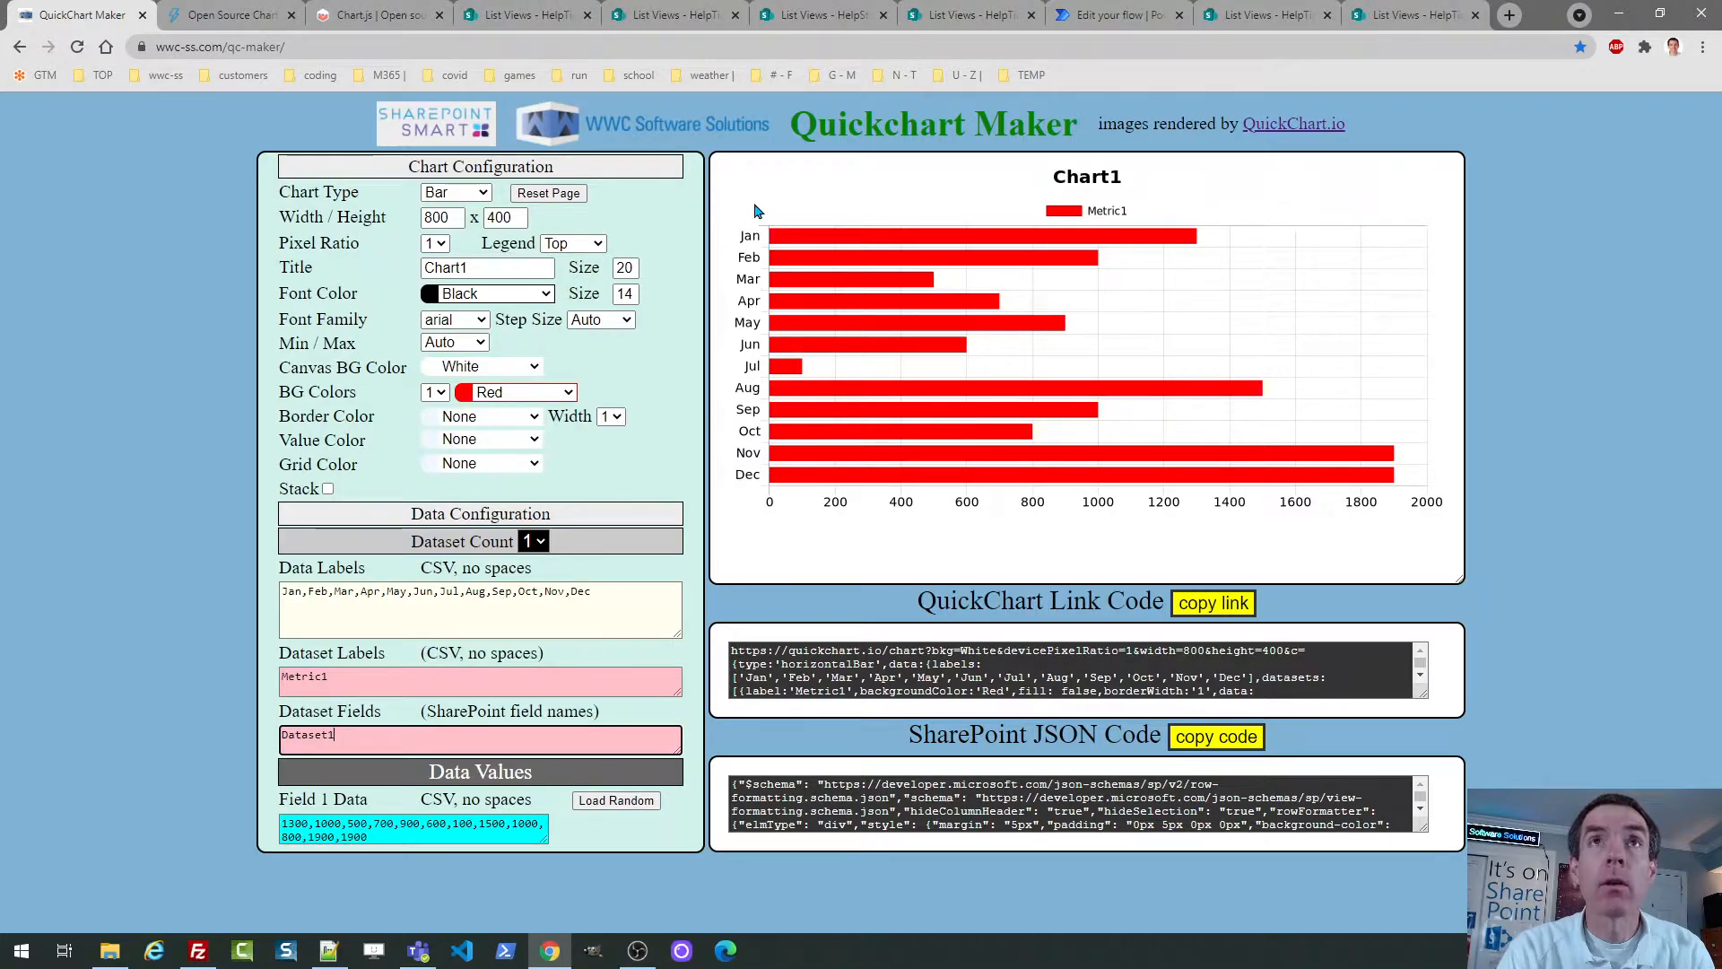
pyautogui.click(818, 18)
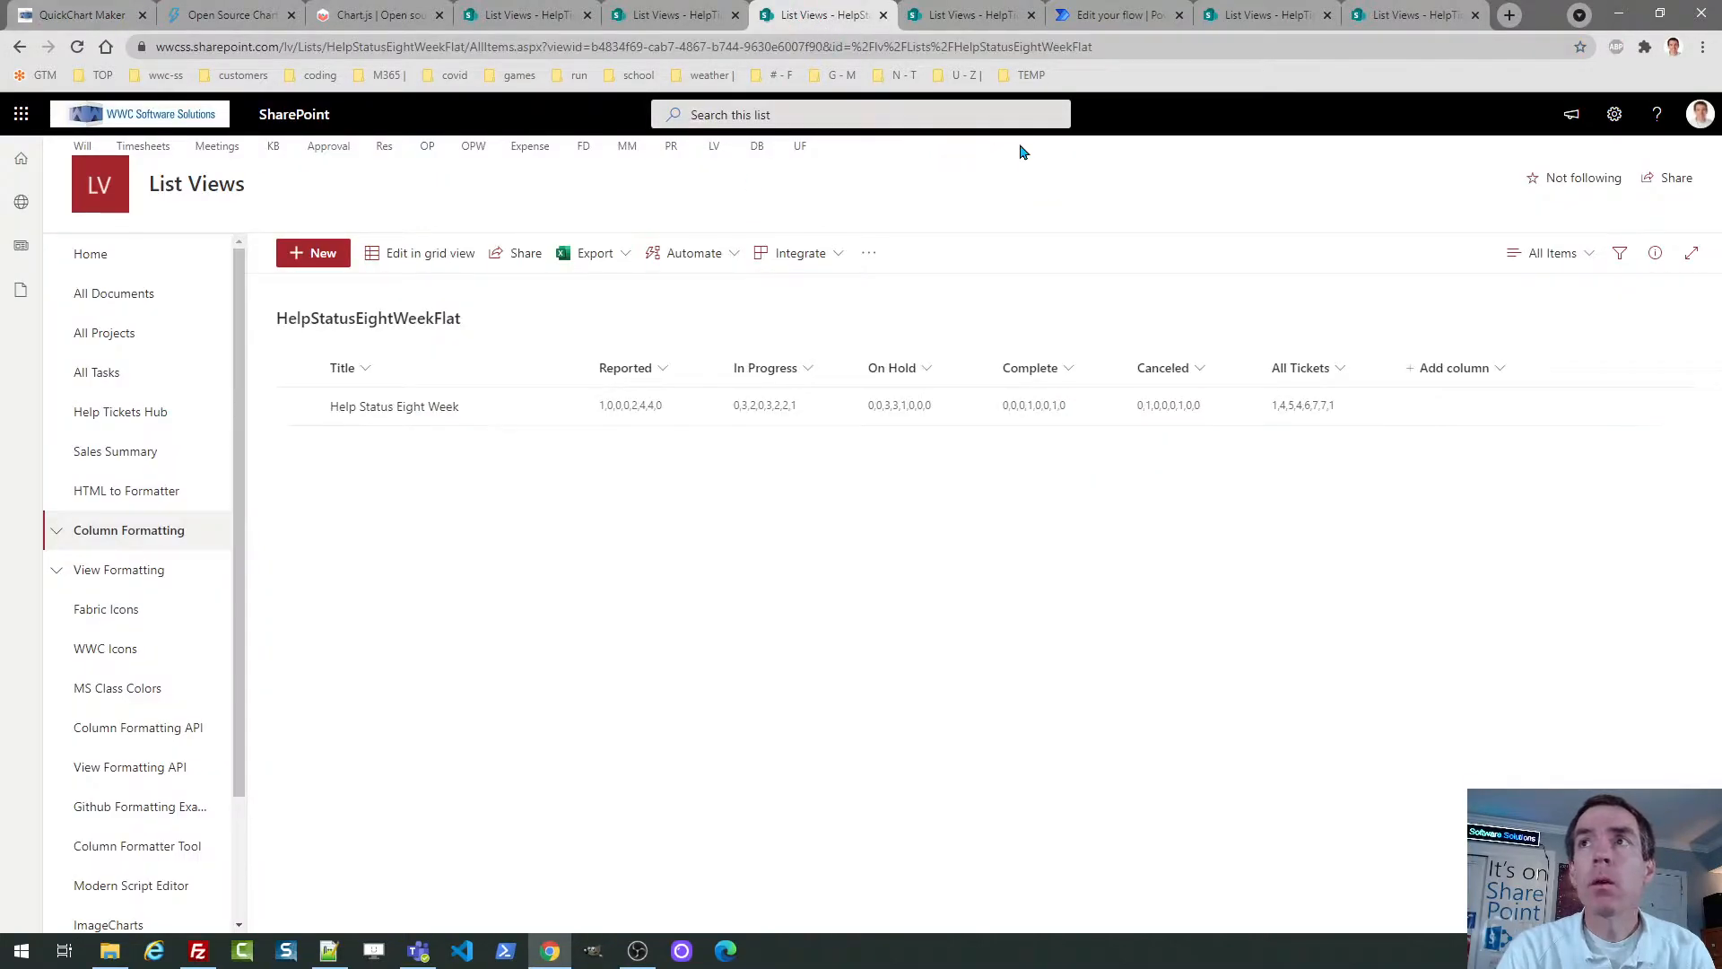
# Compare the daily category counts in the HelpTicketsCategoryDaily list with the source HelpTickets list.
pyautogui.click(973, 15)
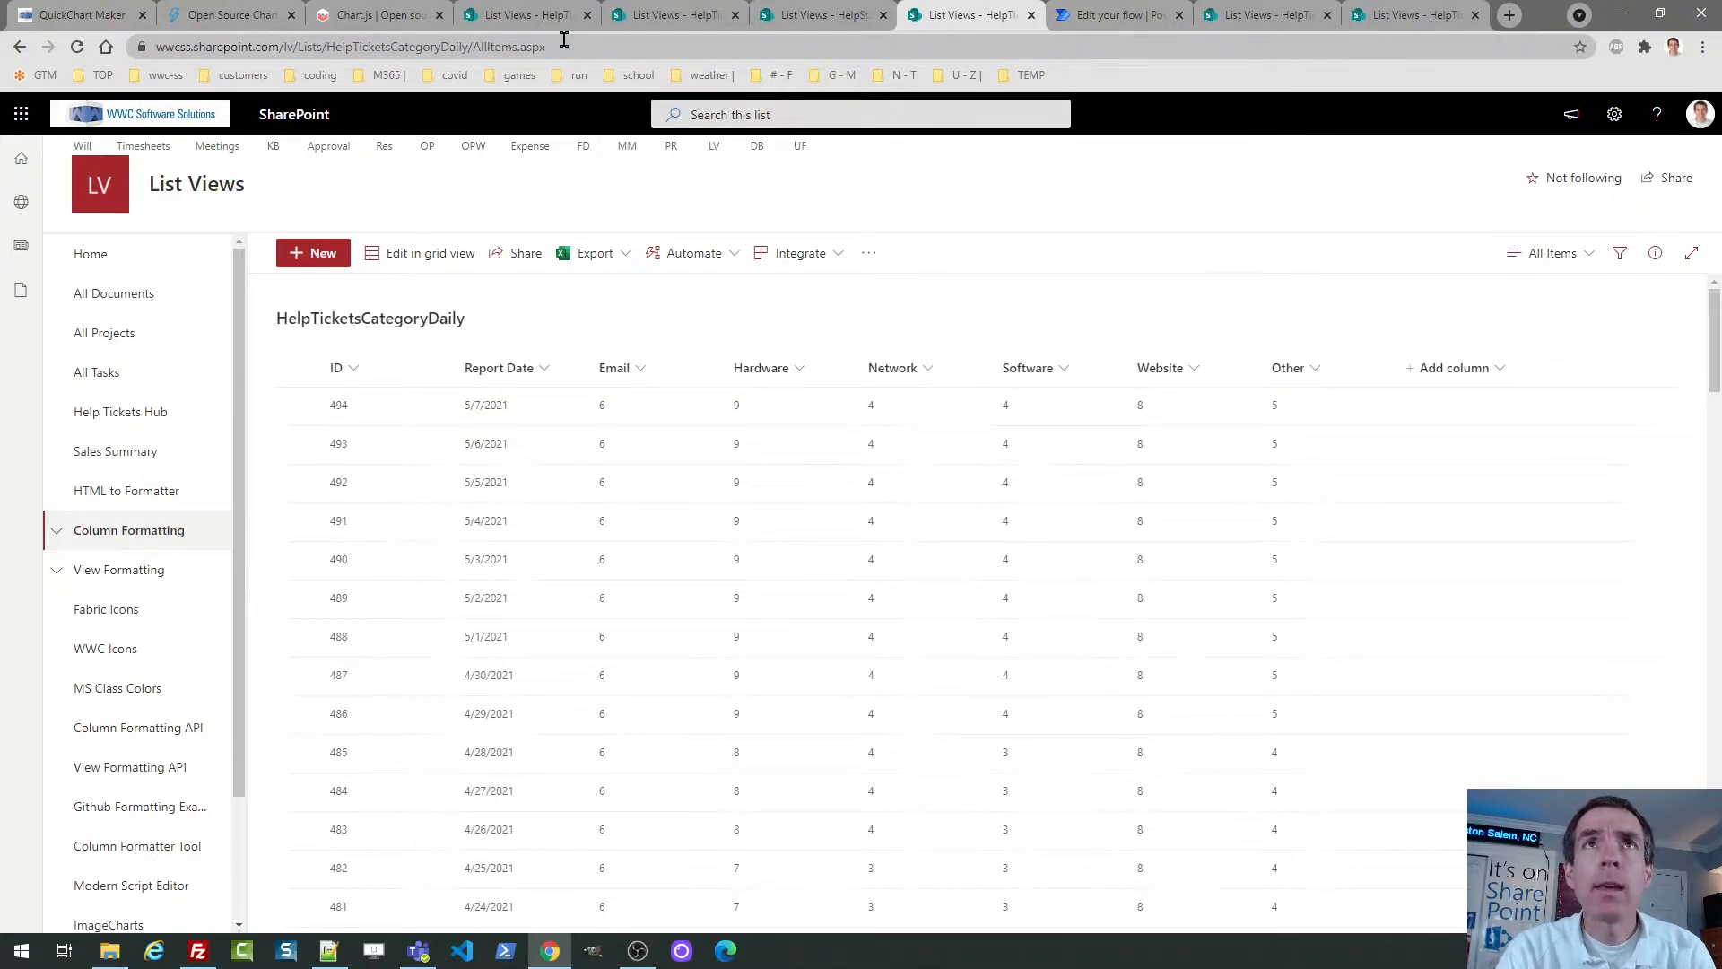
pyautogui.click(542, 16)
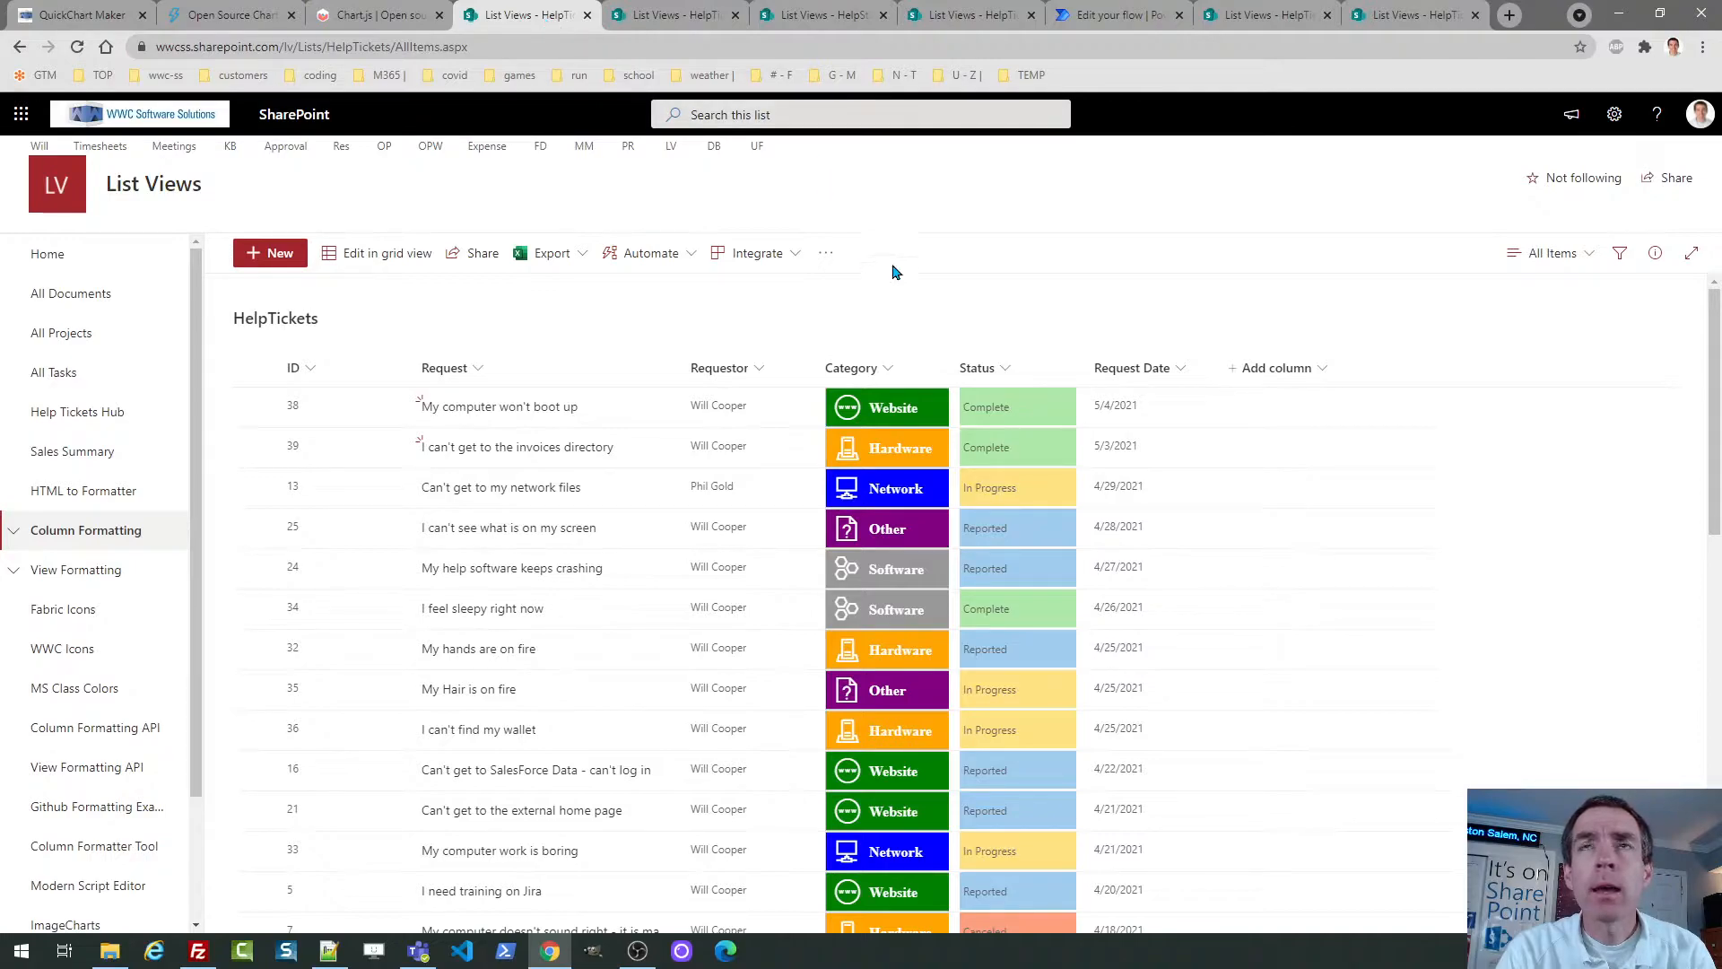
pyautogui.click(975, 12)
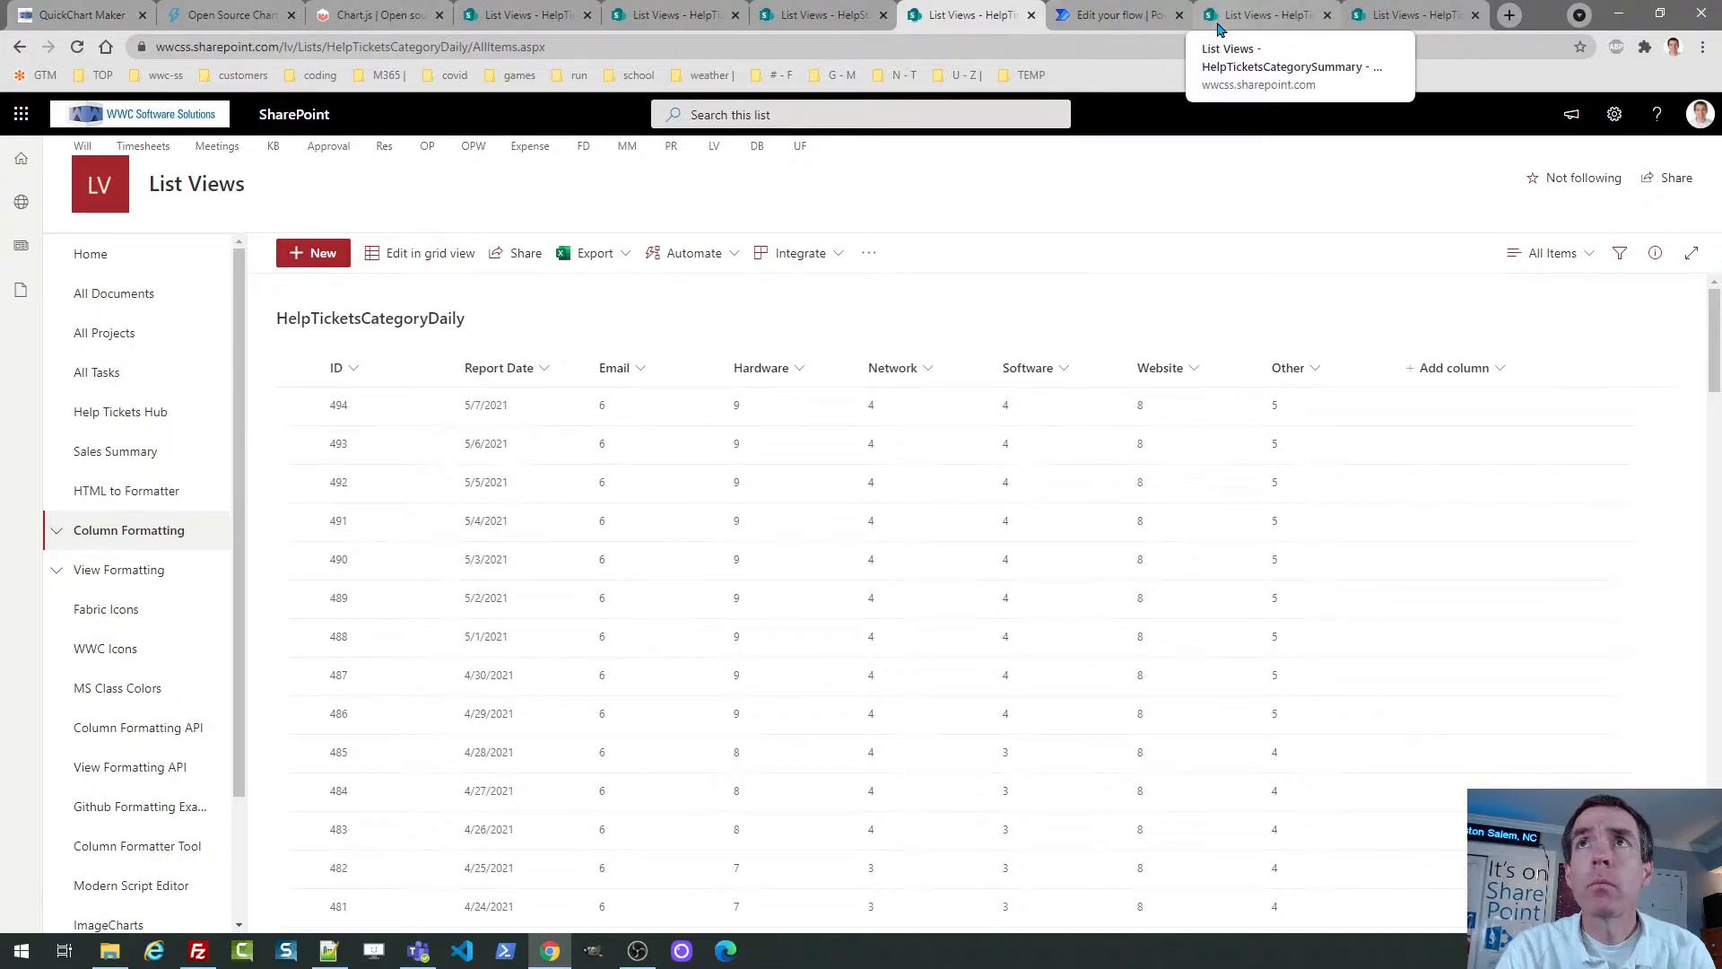
# Switch to the Power Automate flow and inspect its item-created-or-modified trigger and the filter query of Get Reported Items.
pyautogui.click(1126, 15)
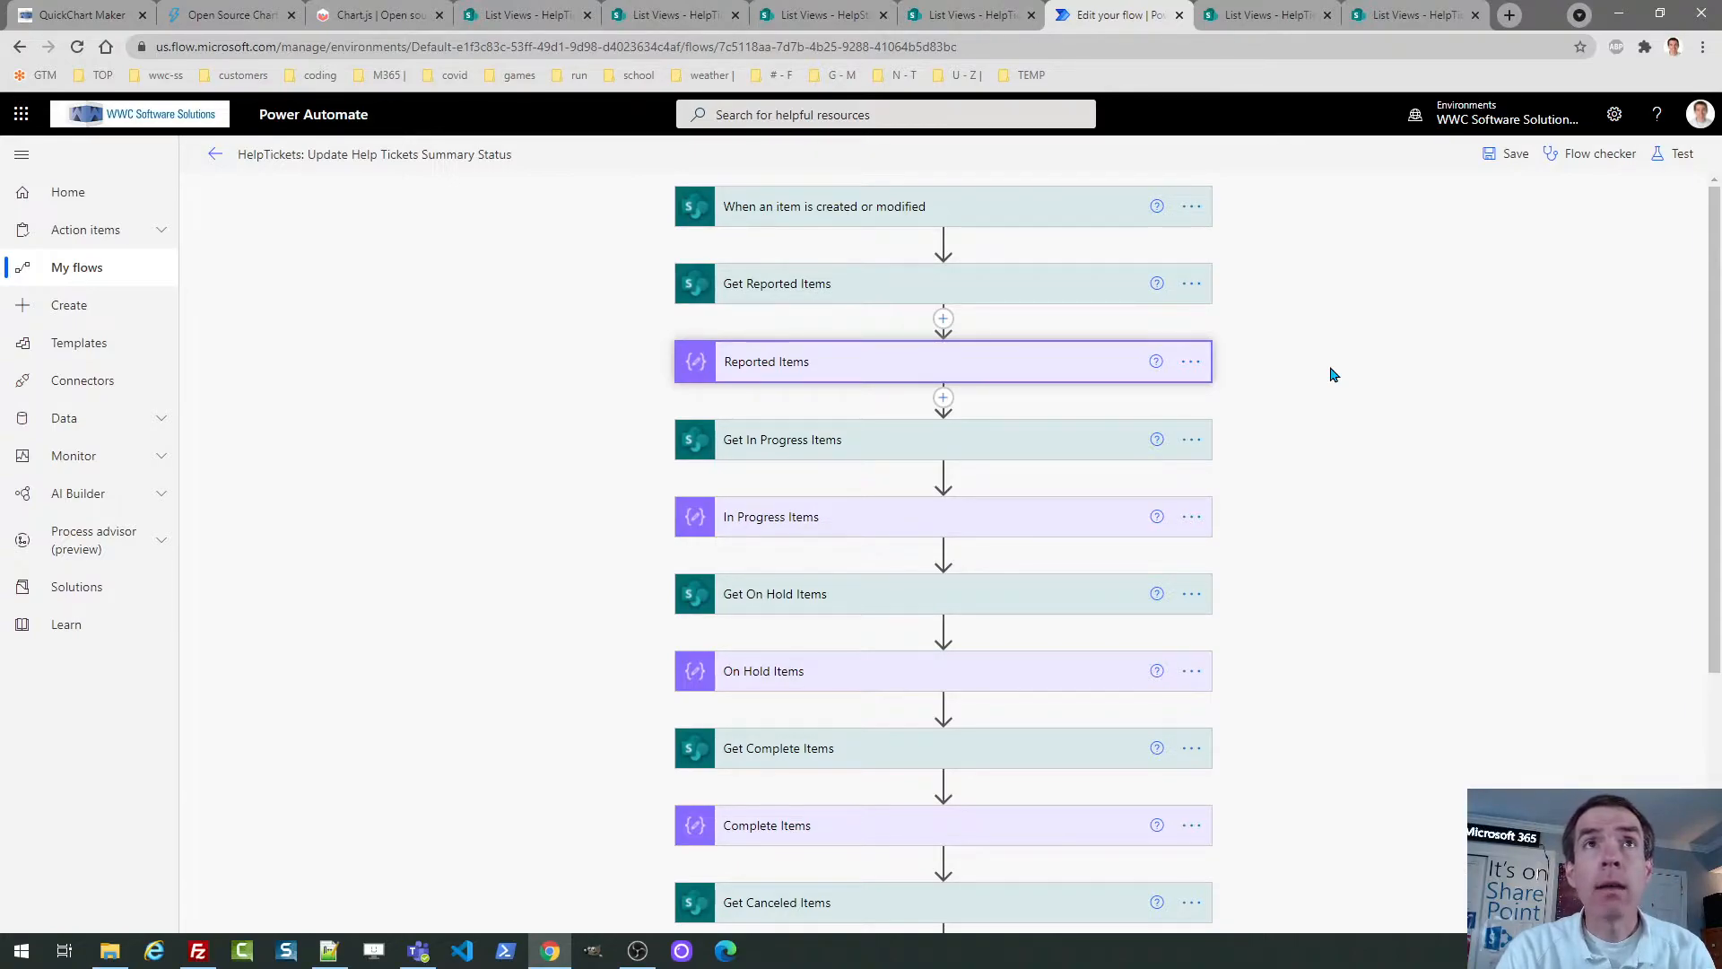
pyautogui.click(890, 211)
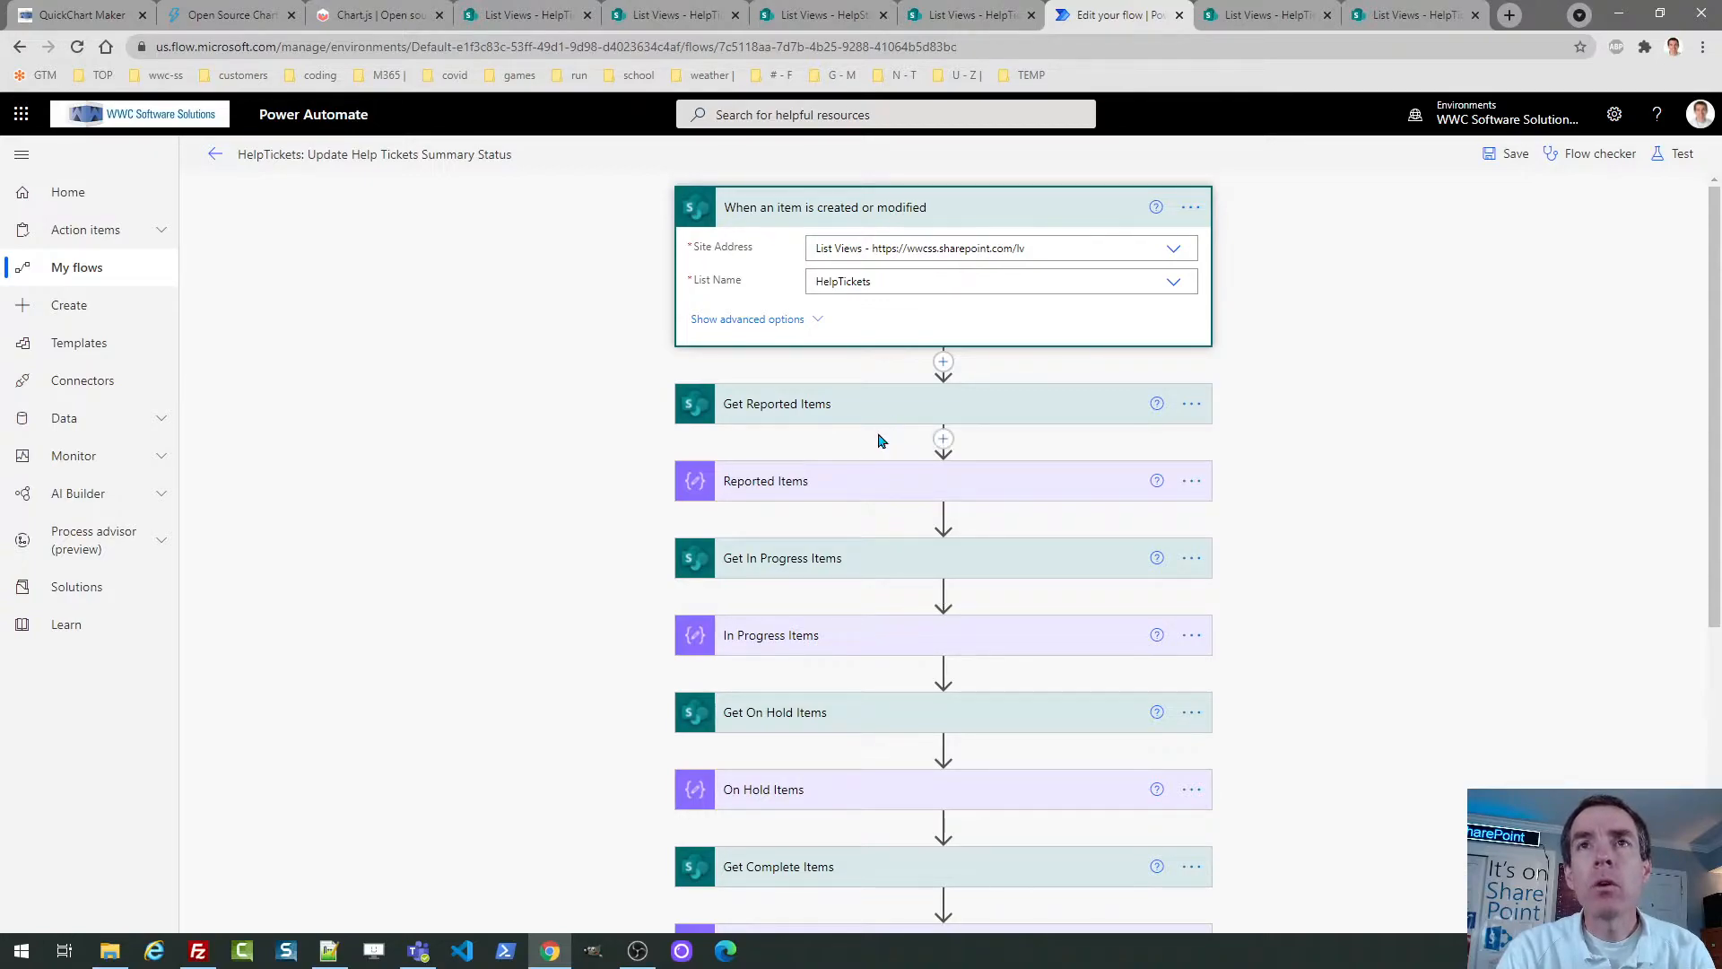
pyautogui.click(823, 408)
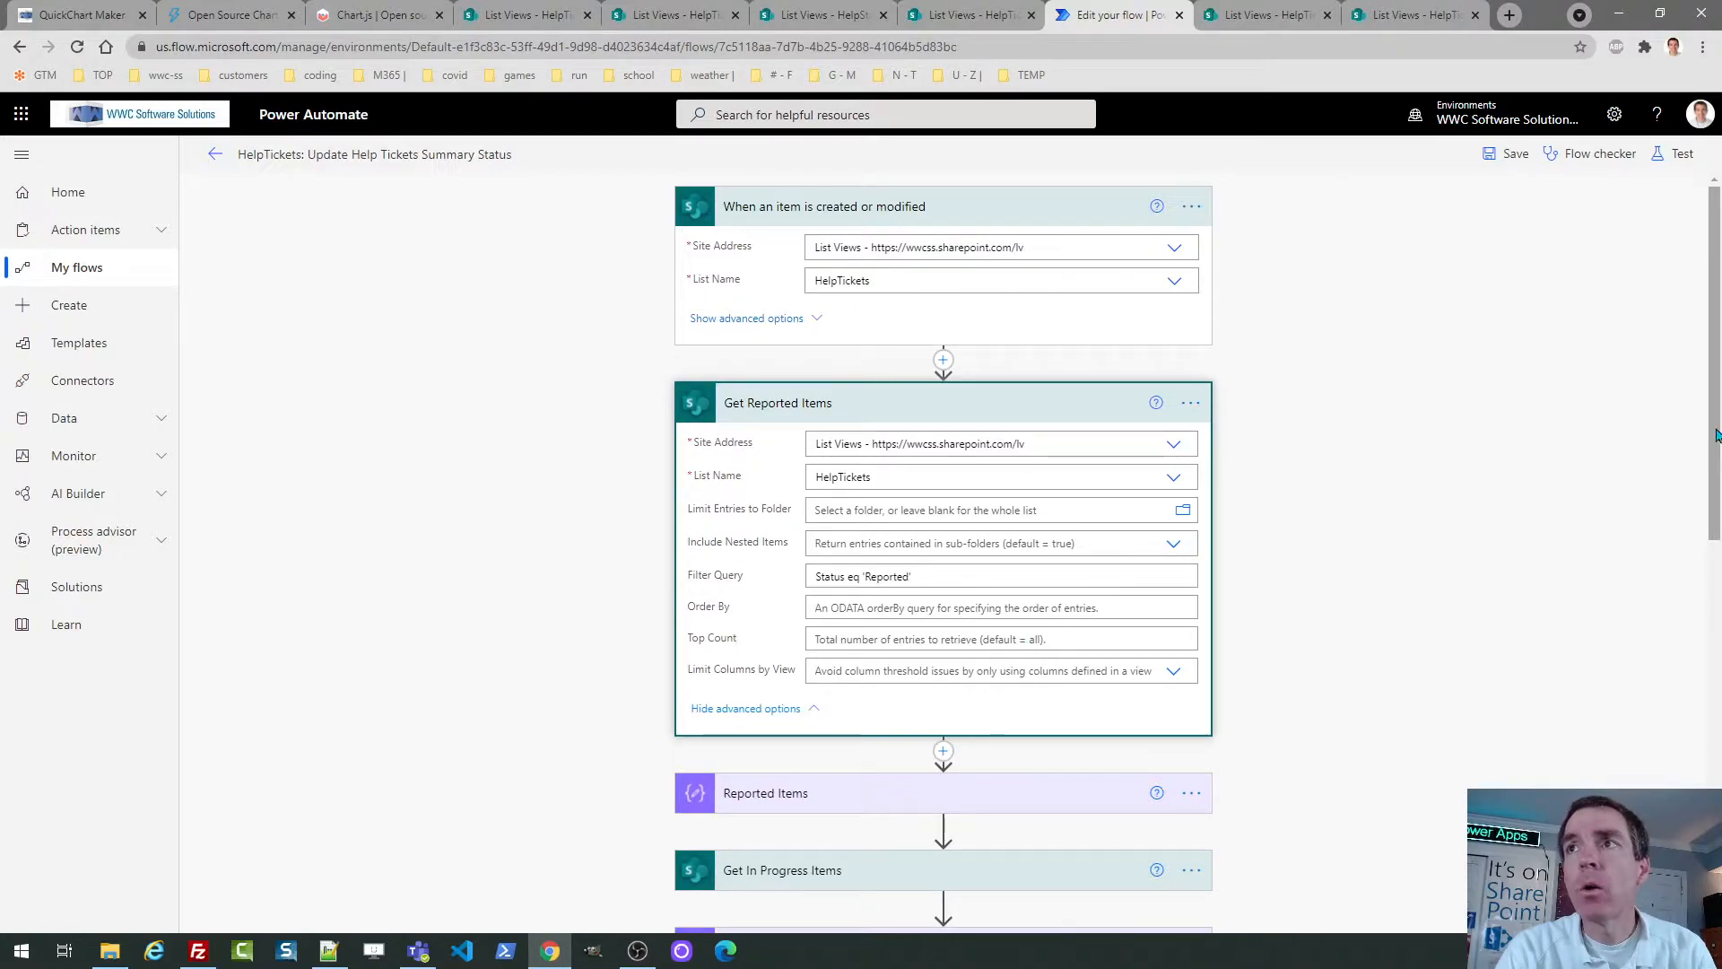
pyautogui.scroll(-2, 1713, 484)
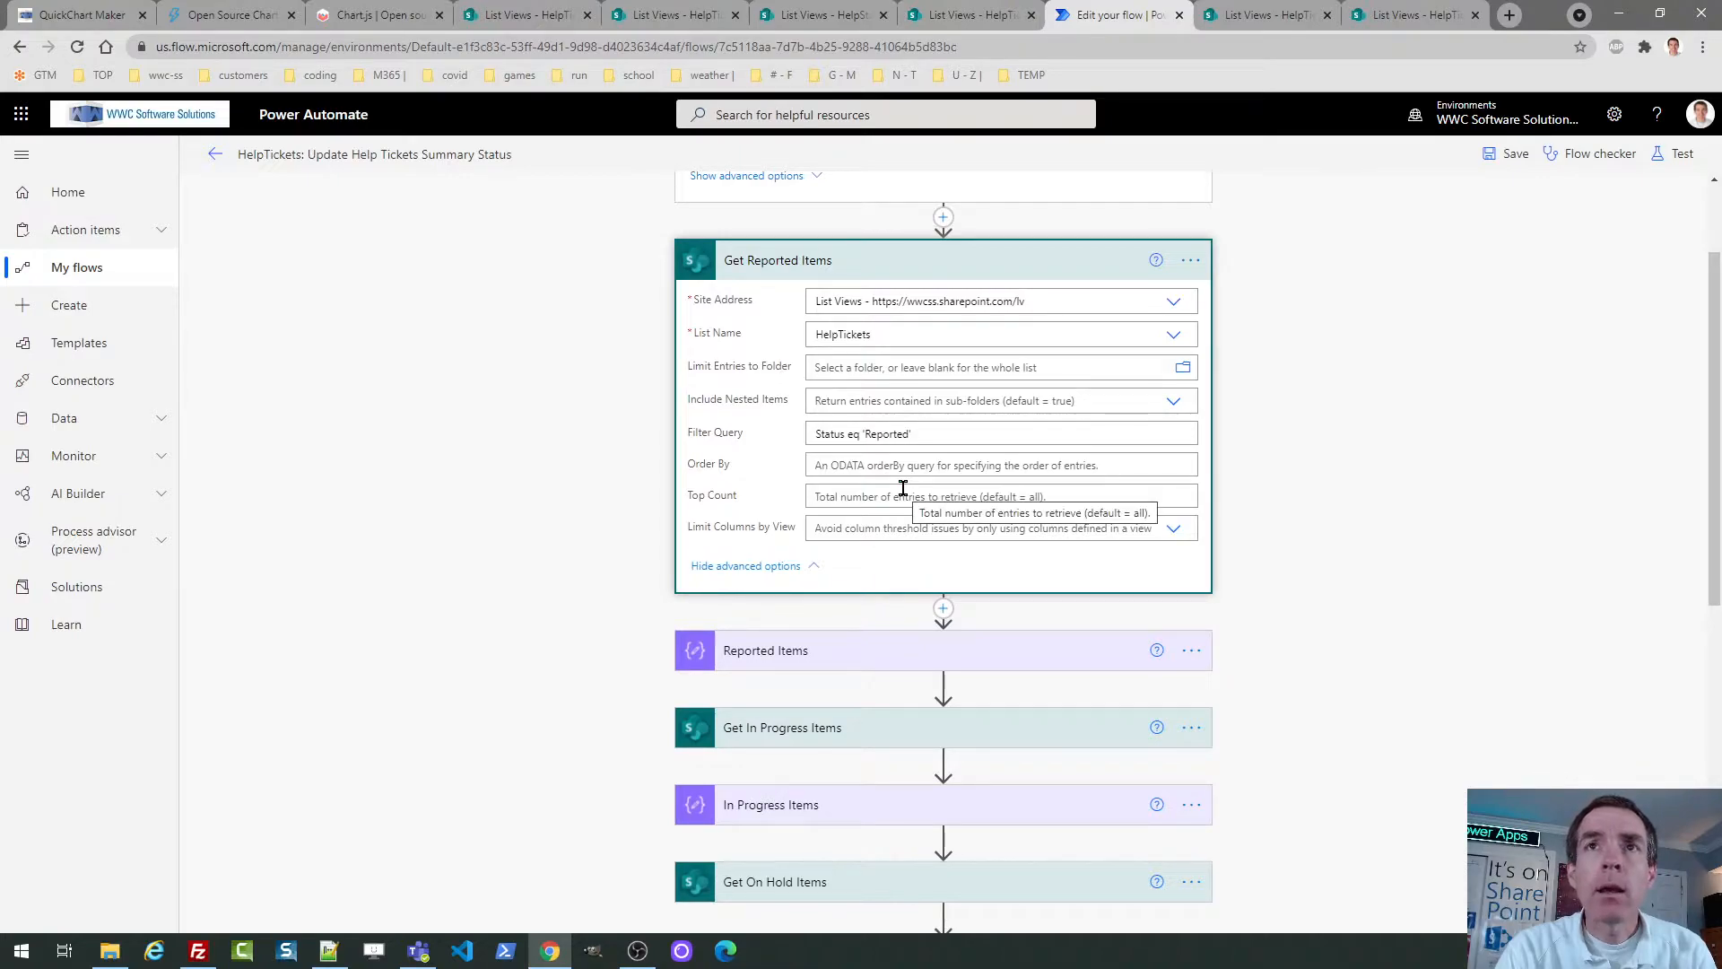
pyautogui.moveTo(750, 434); pyautogui.dragTo(689, 437)
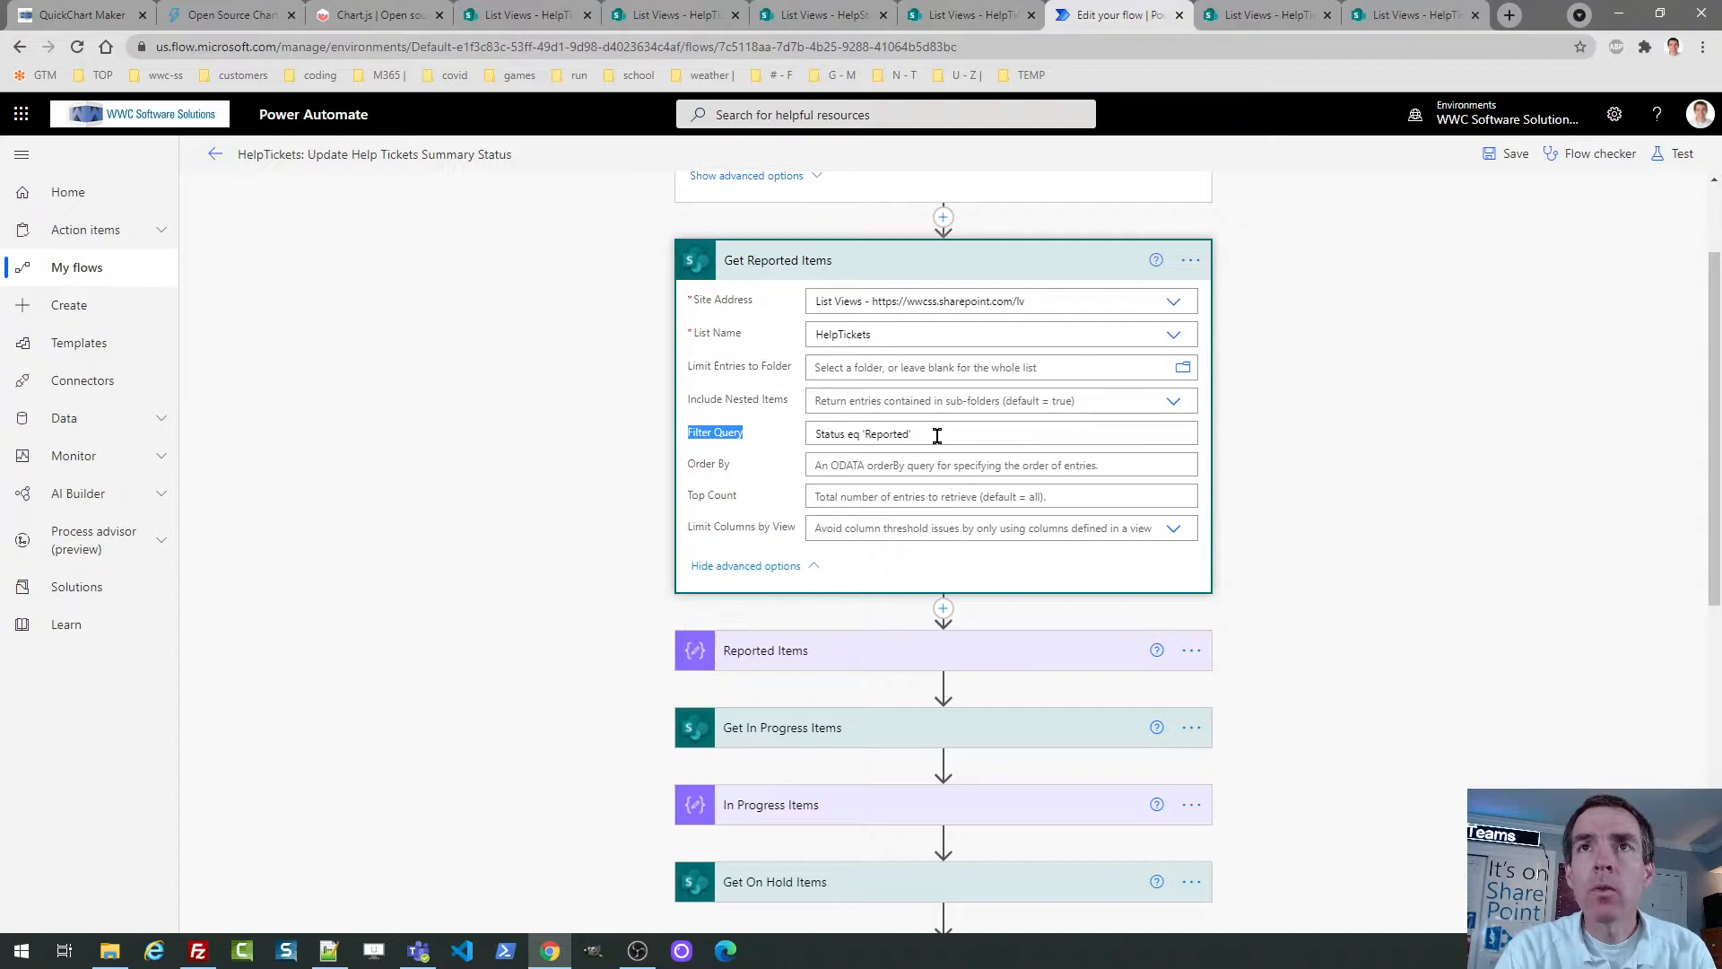
pyautogui.moveTo(935, 433)
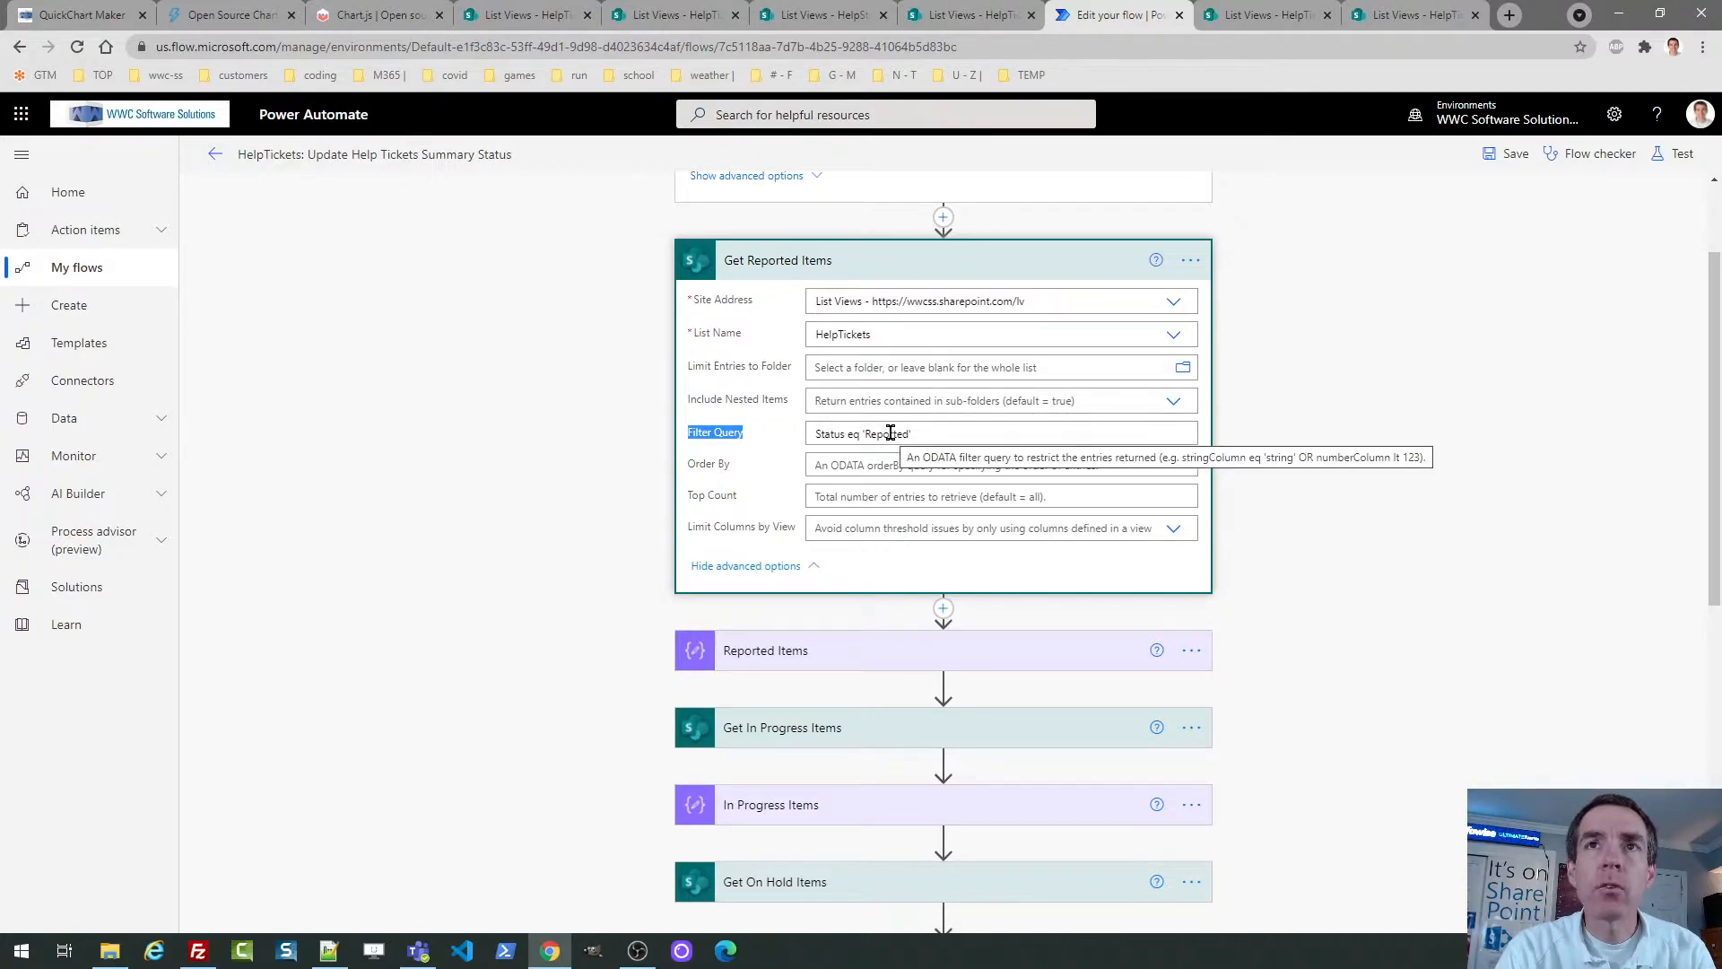
pyautogui.click(1314, 476)
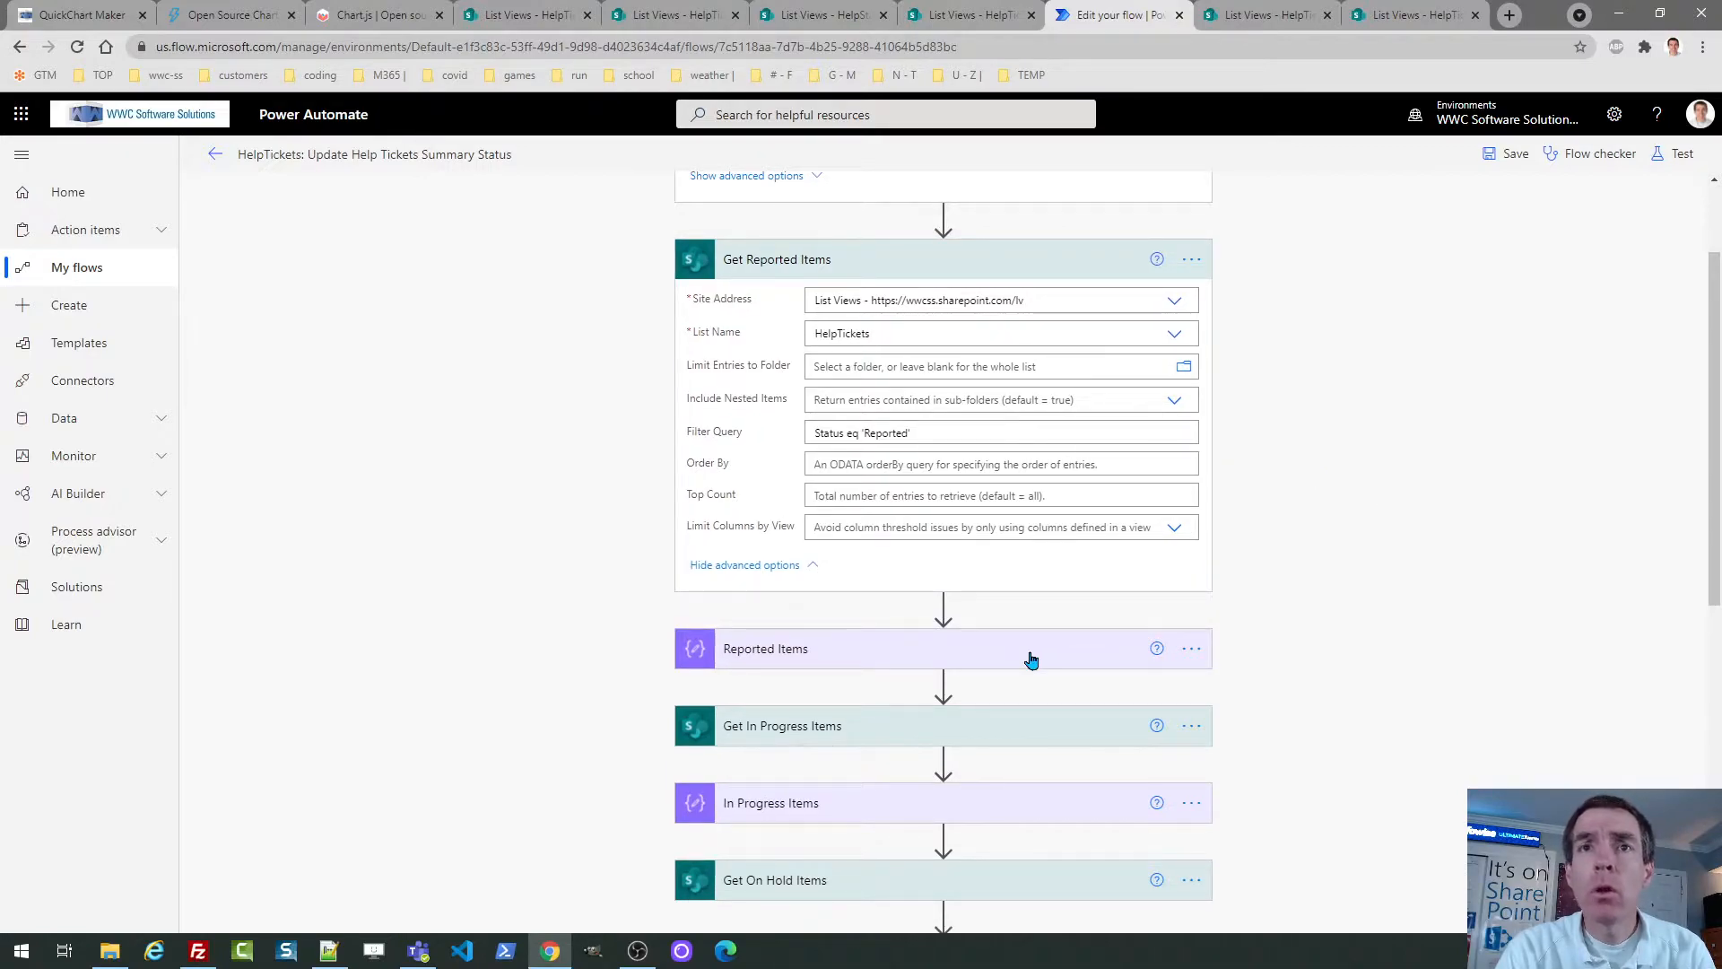
# Expand the Reported Items action in the flow and inspect its inputs expression.
pyautogui.click(782, 656)
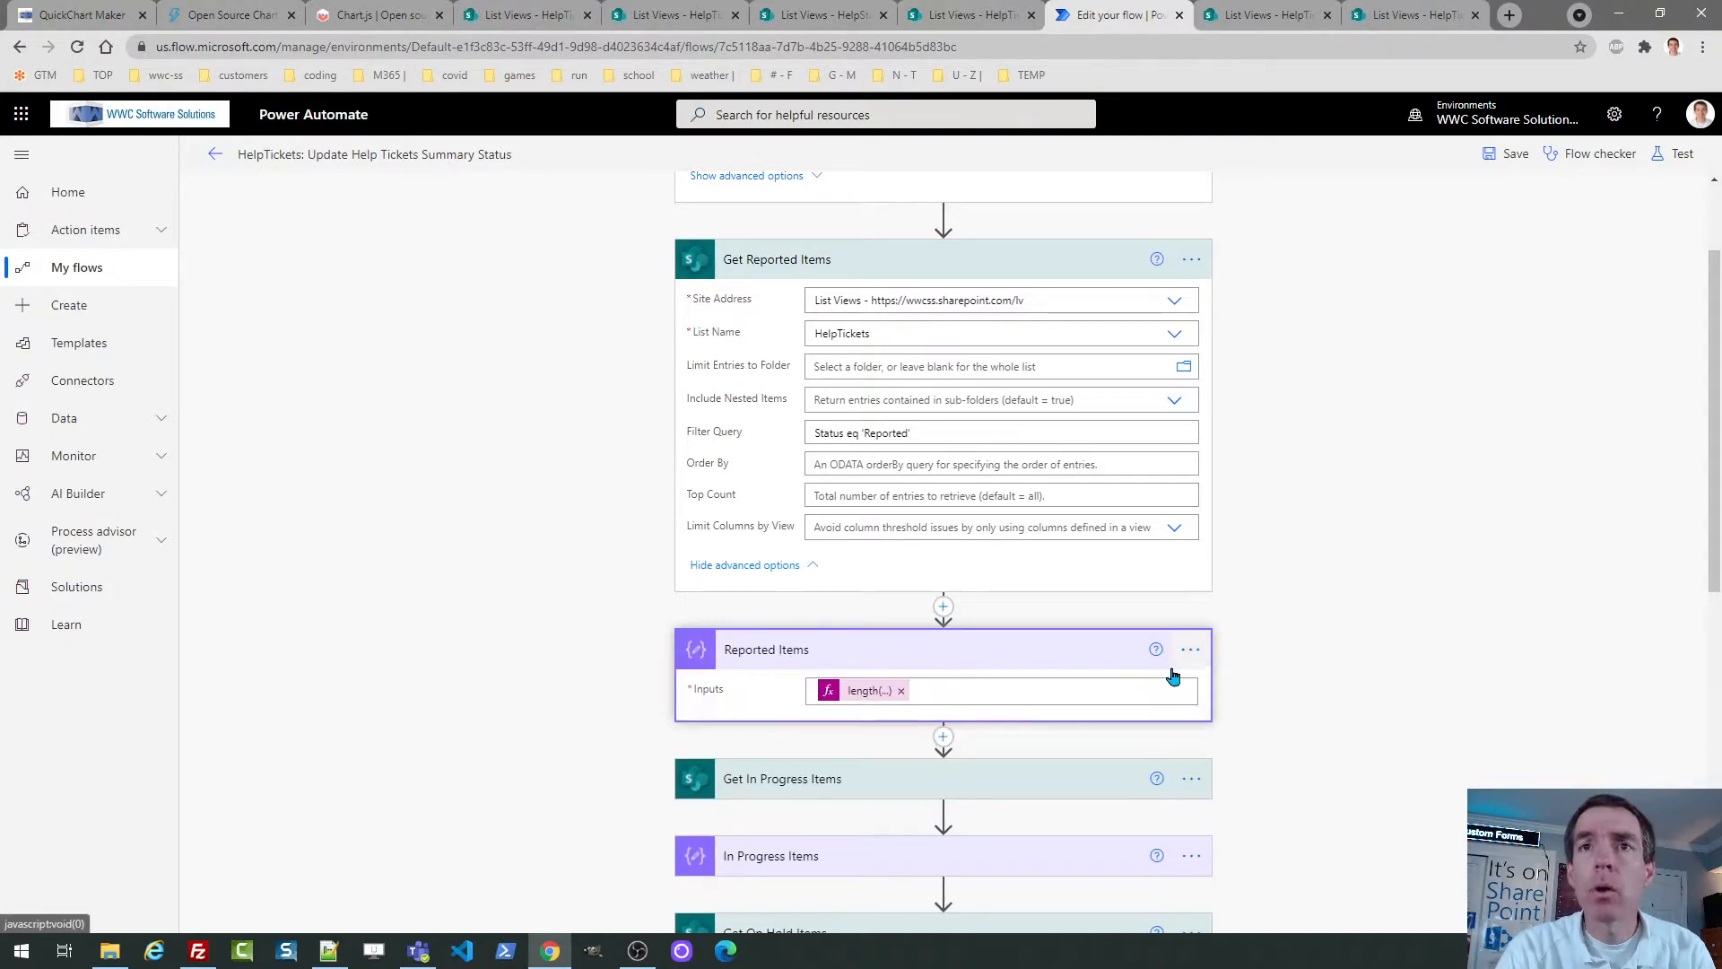
pyautogui.moveTo(1720, 550); pyautogui.dragTo(1720, 616)
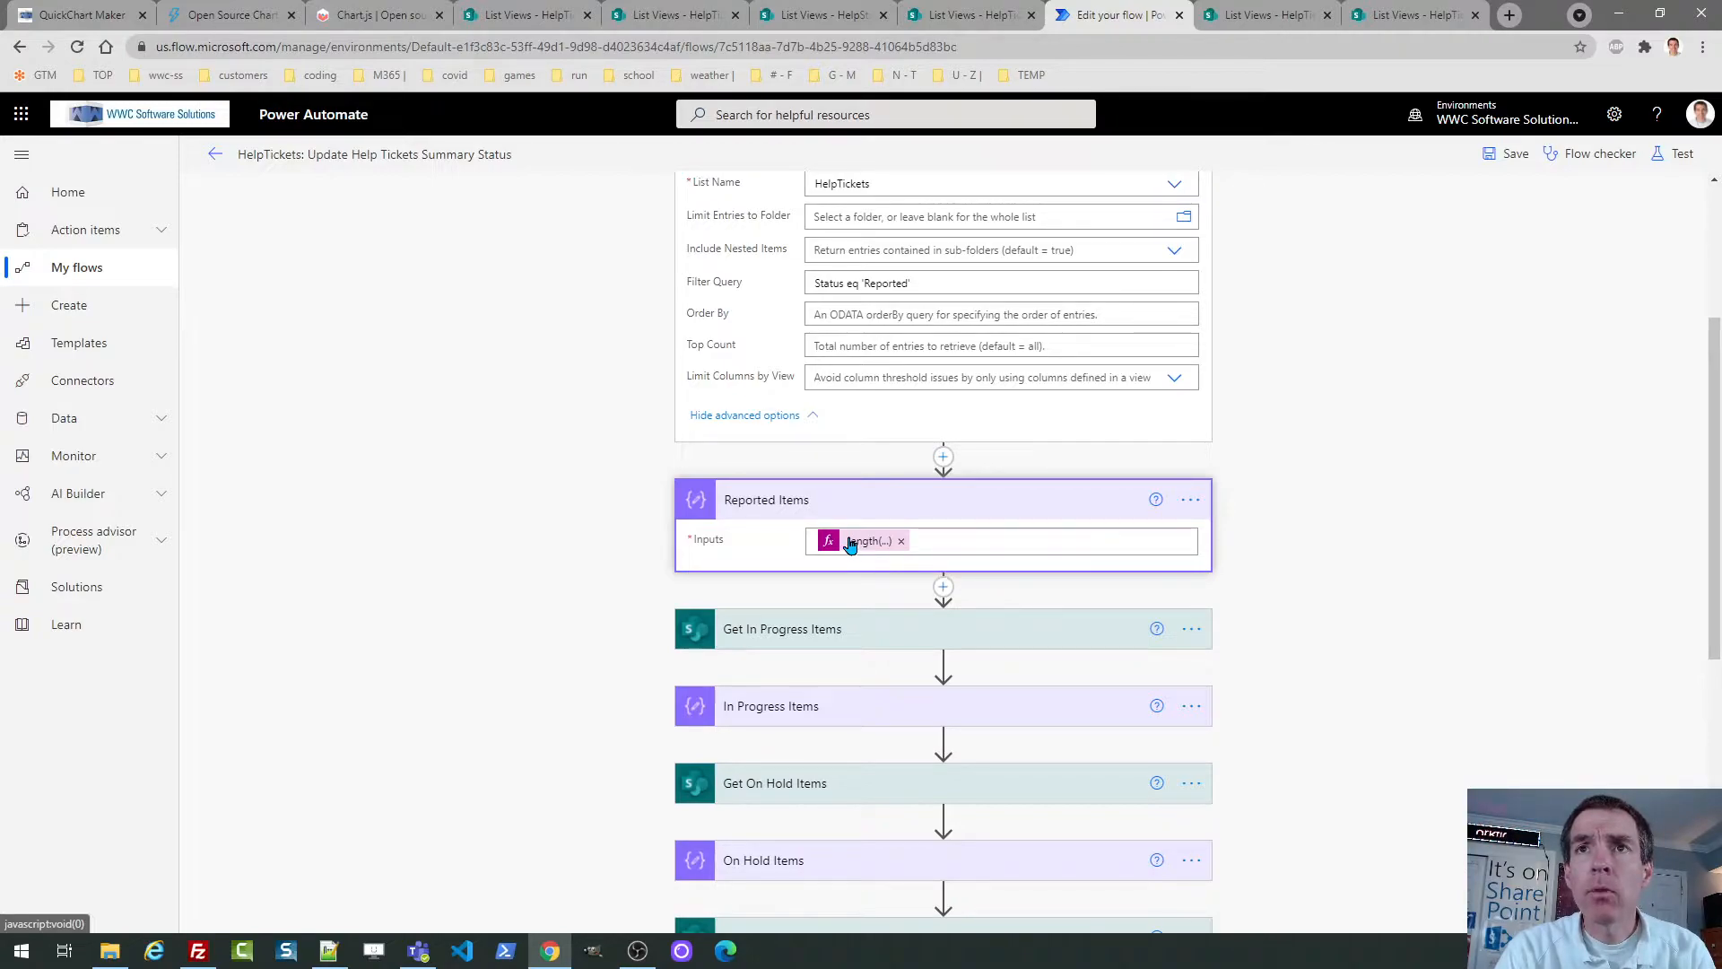
# Try a length() expression for the inputs of Reported Items, and discard the draft without applying it.
pyautogui.click(942, 542)
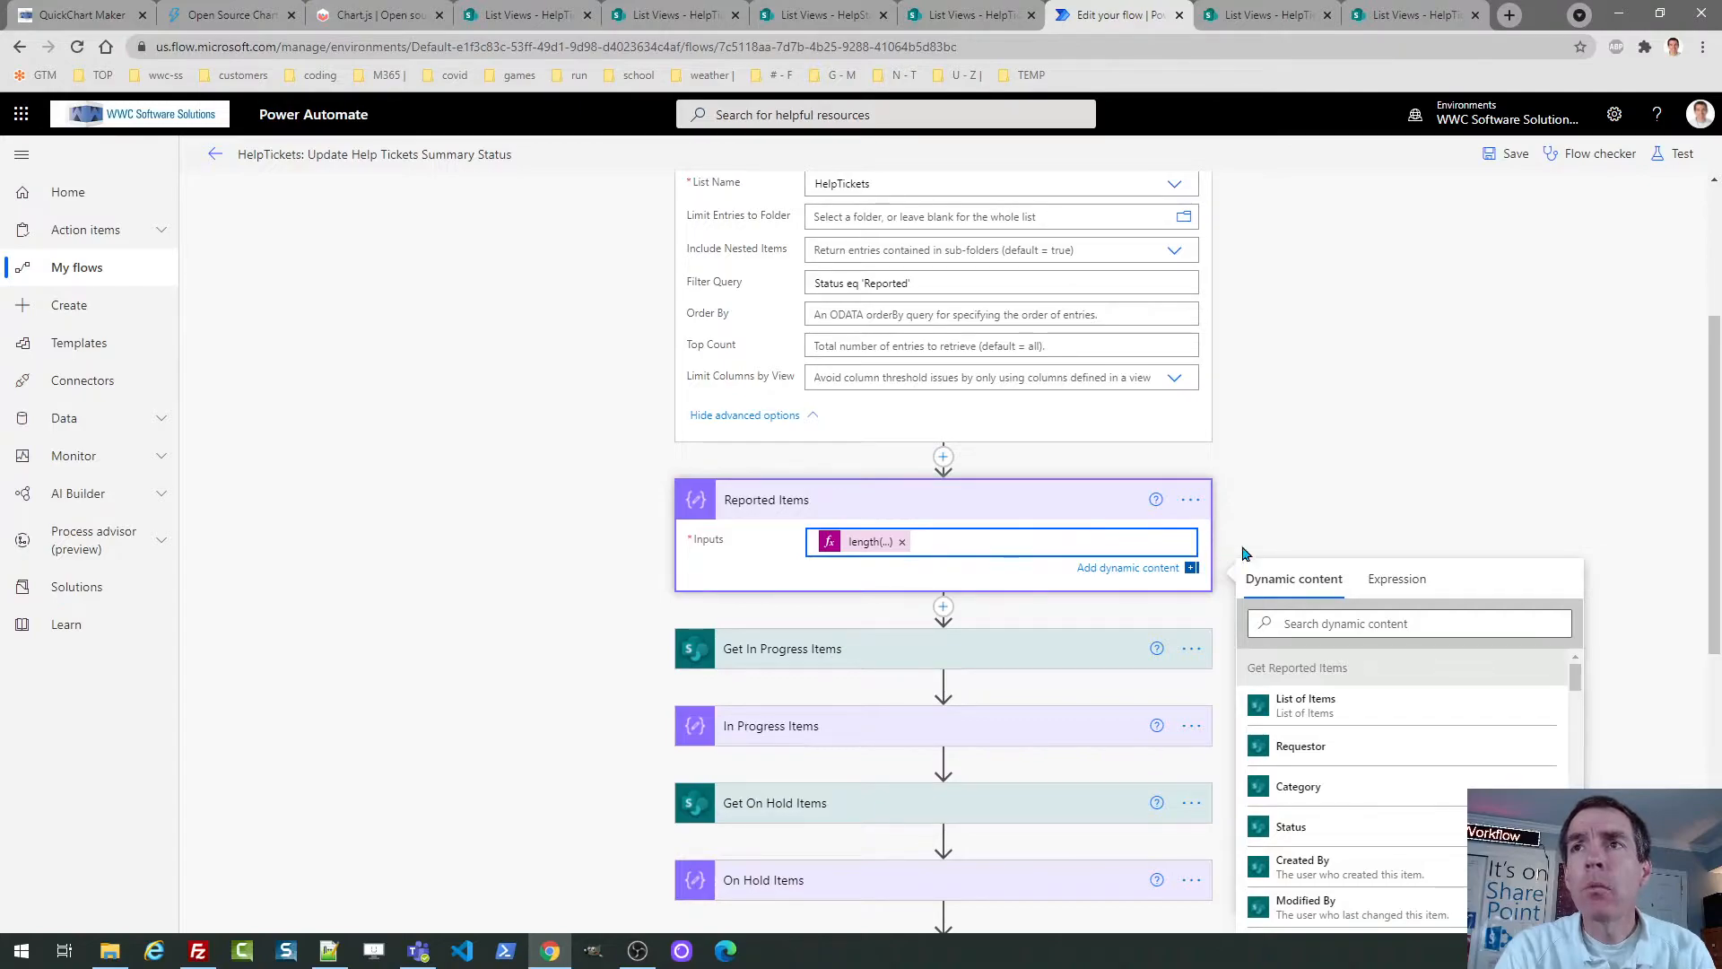
pyautogui.click(1396, 578)
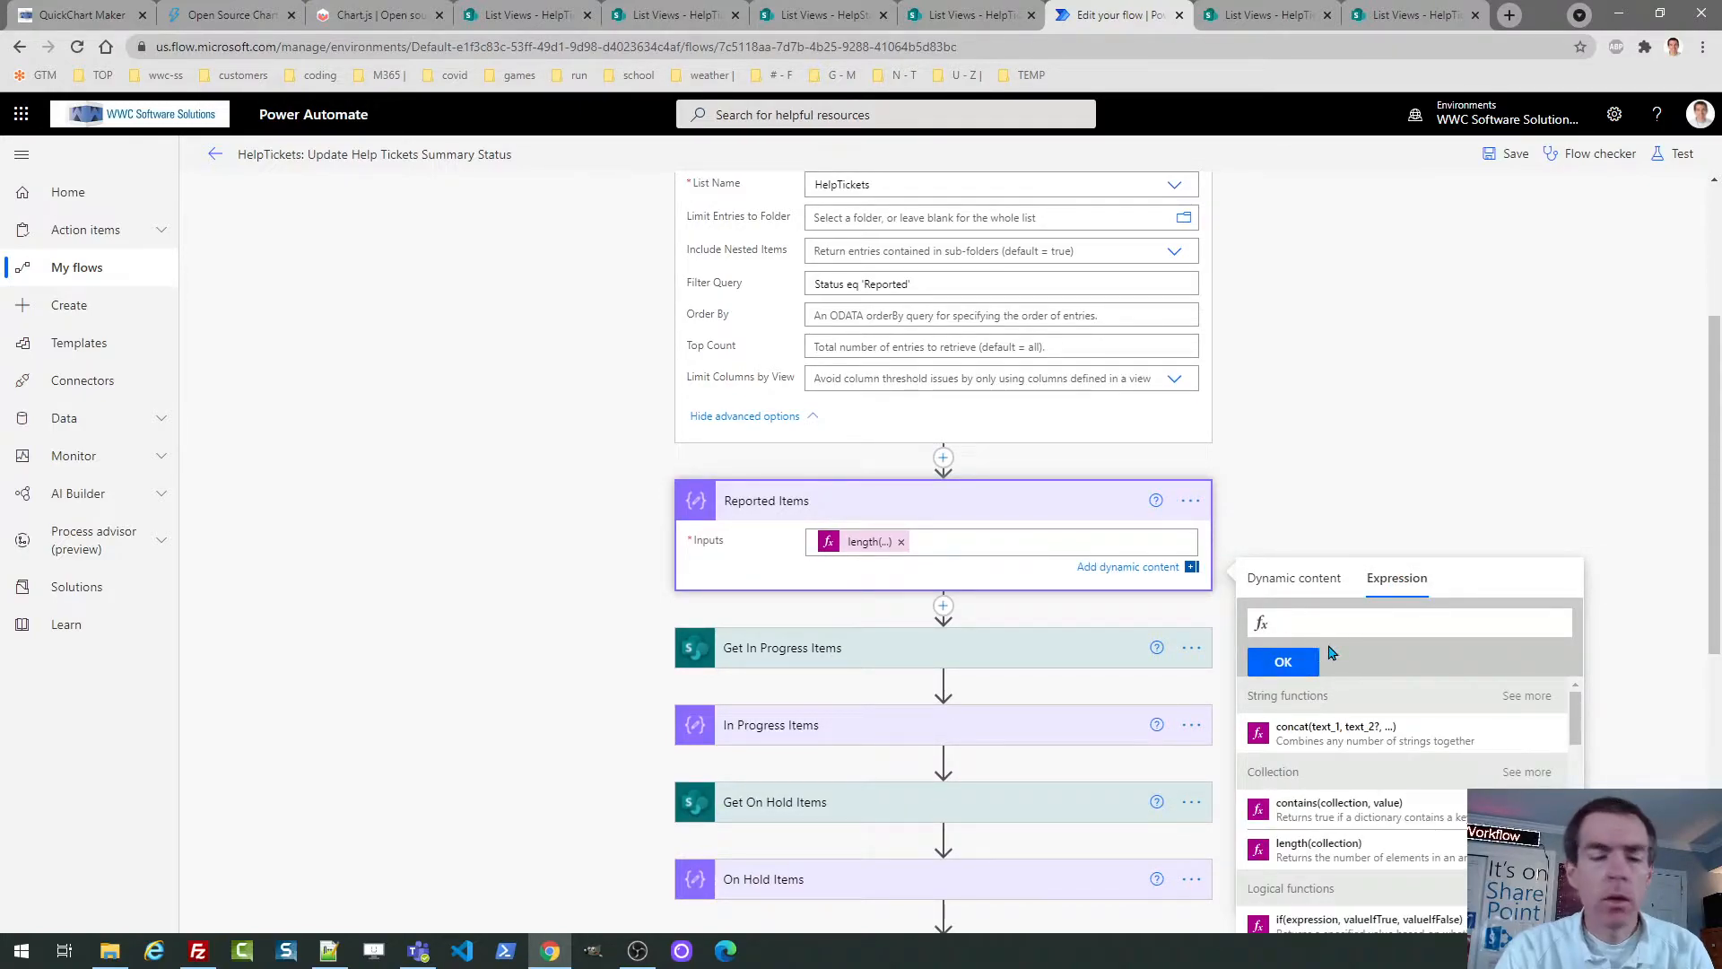
pyautogui.write('lengt')
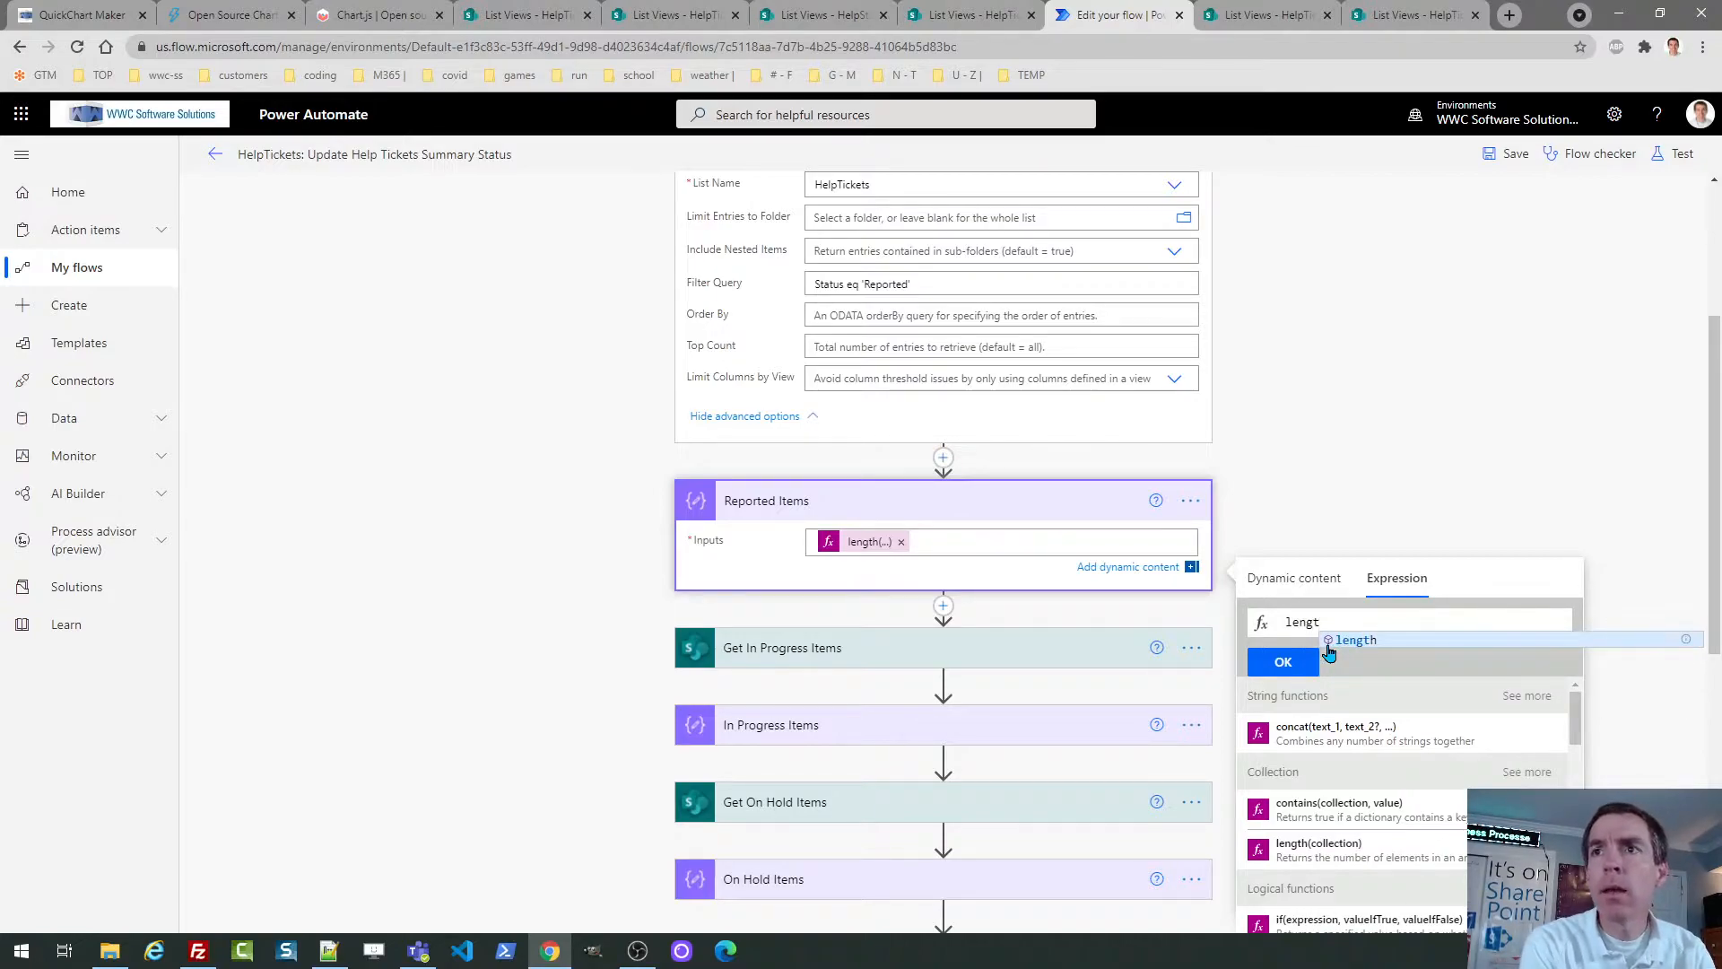
pyautogui.write('h')
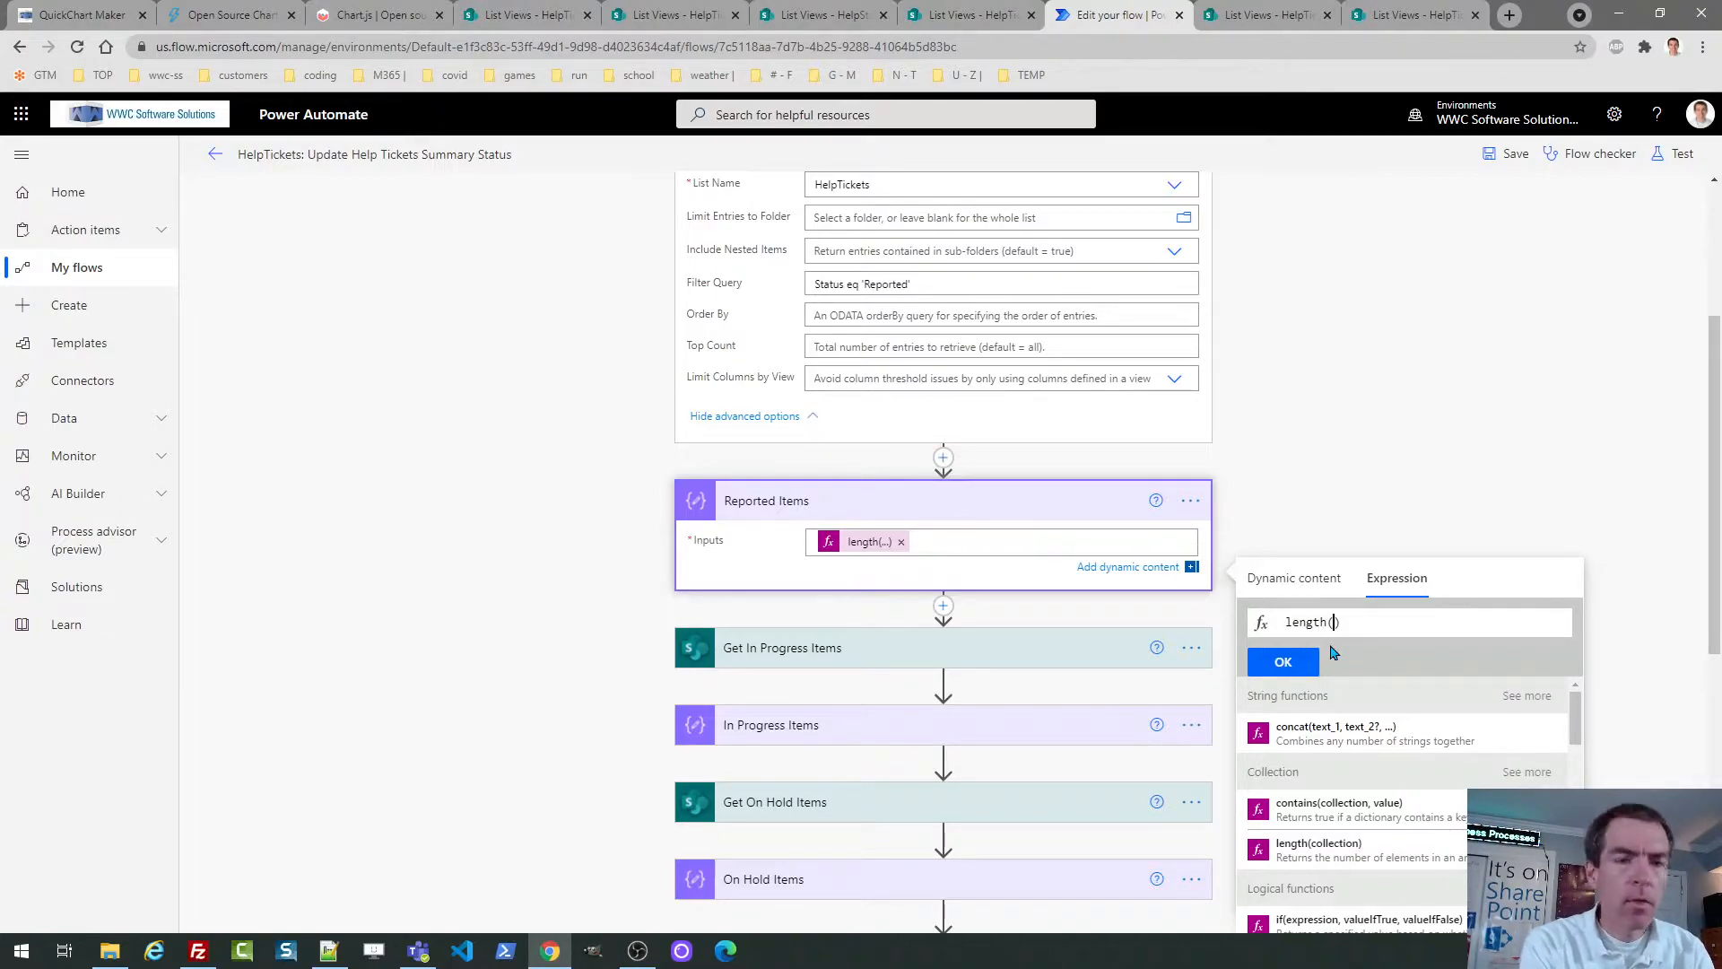
pyautogui.write('(')
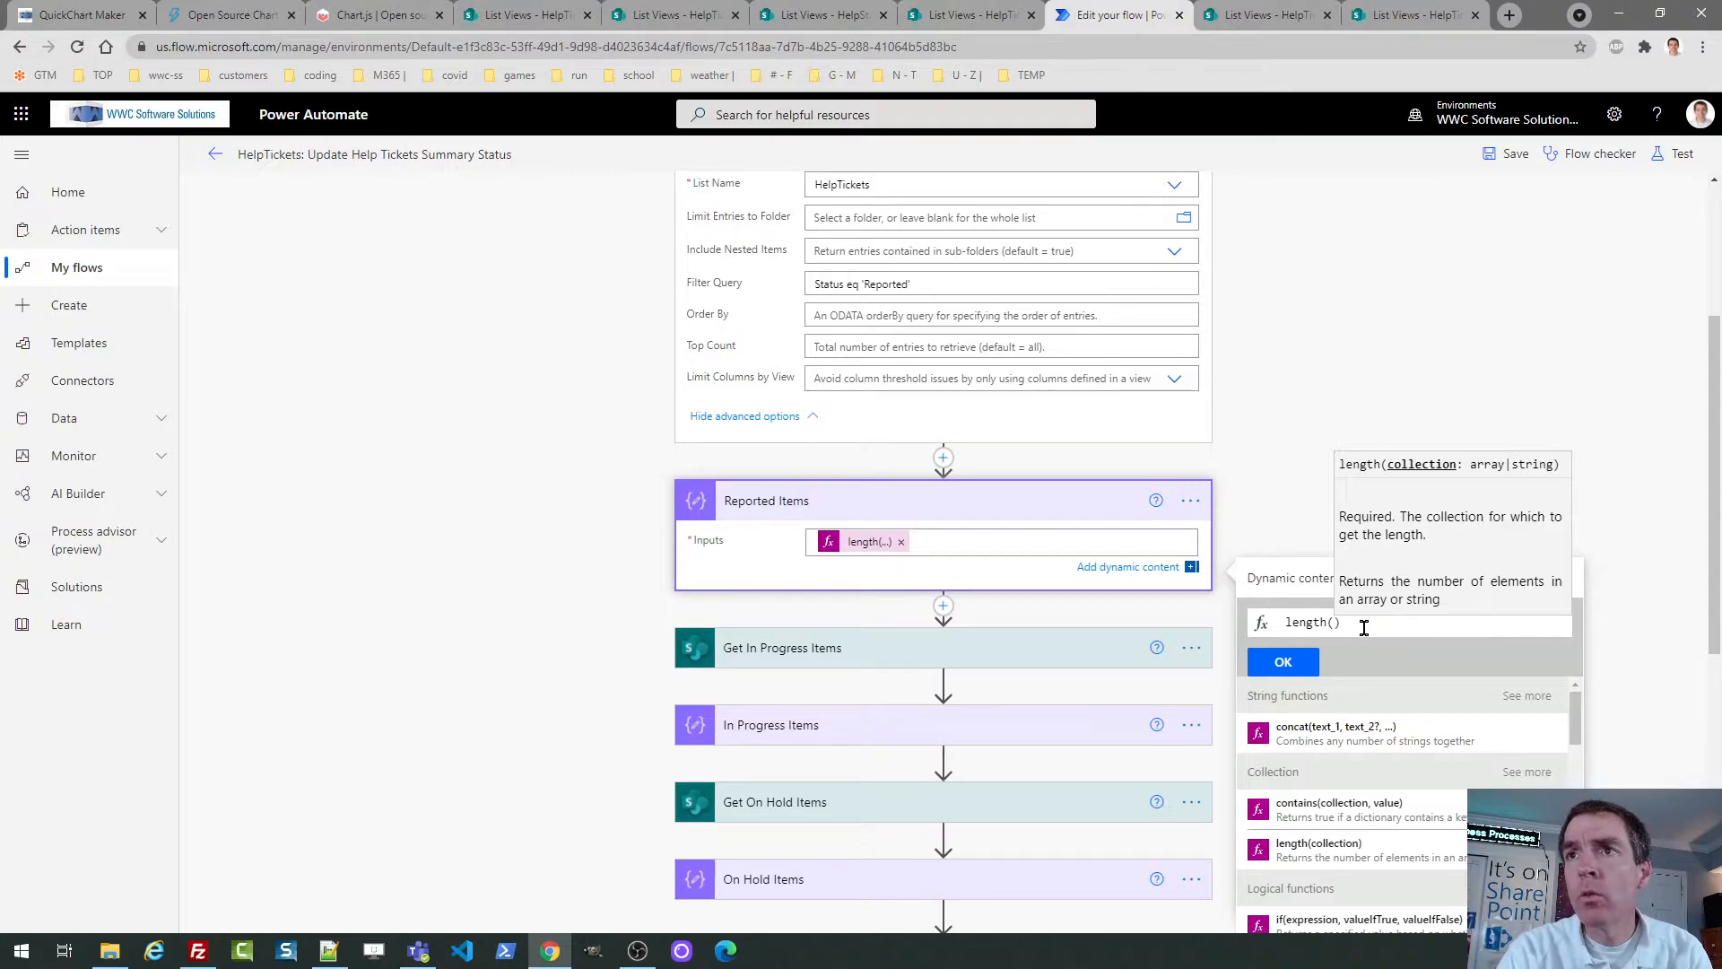
pyautogui.click(1363, 627)
pyautogui.press('BackSpace')
pyautogui.press('BackSpace')
pyautogui.press('BackSpace')
pyautogui.press('BackSpace')
pyautogui.press('BackSpace')
pyautogui.press('BackSpace')
pyautogui.press('BackSpace')
pyautogui.press('BackSpace')
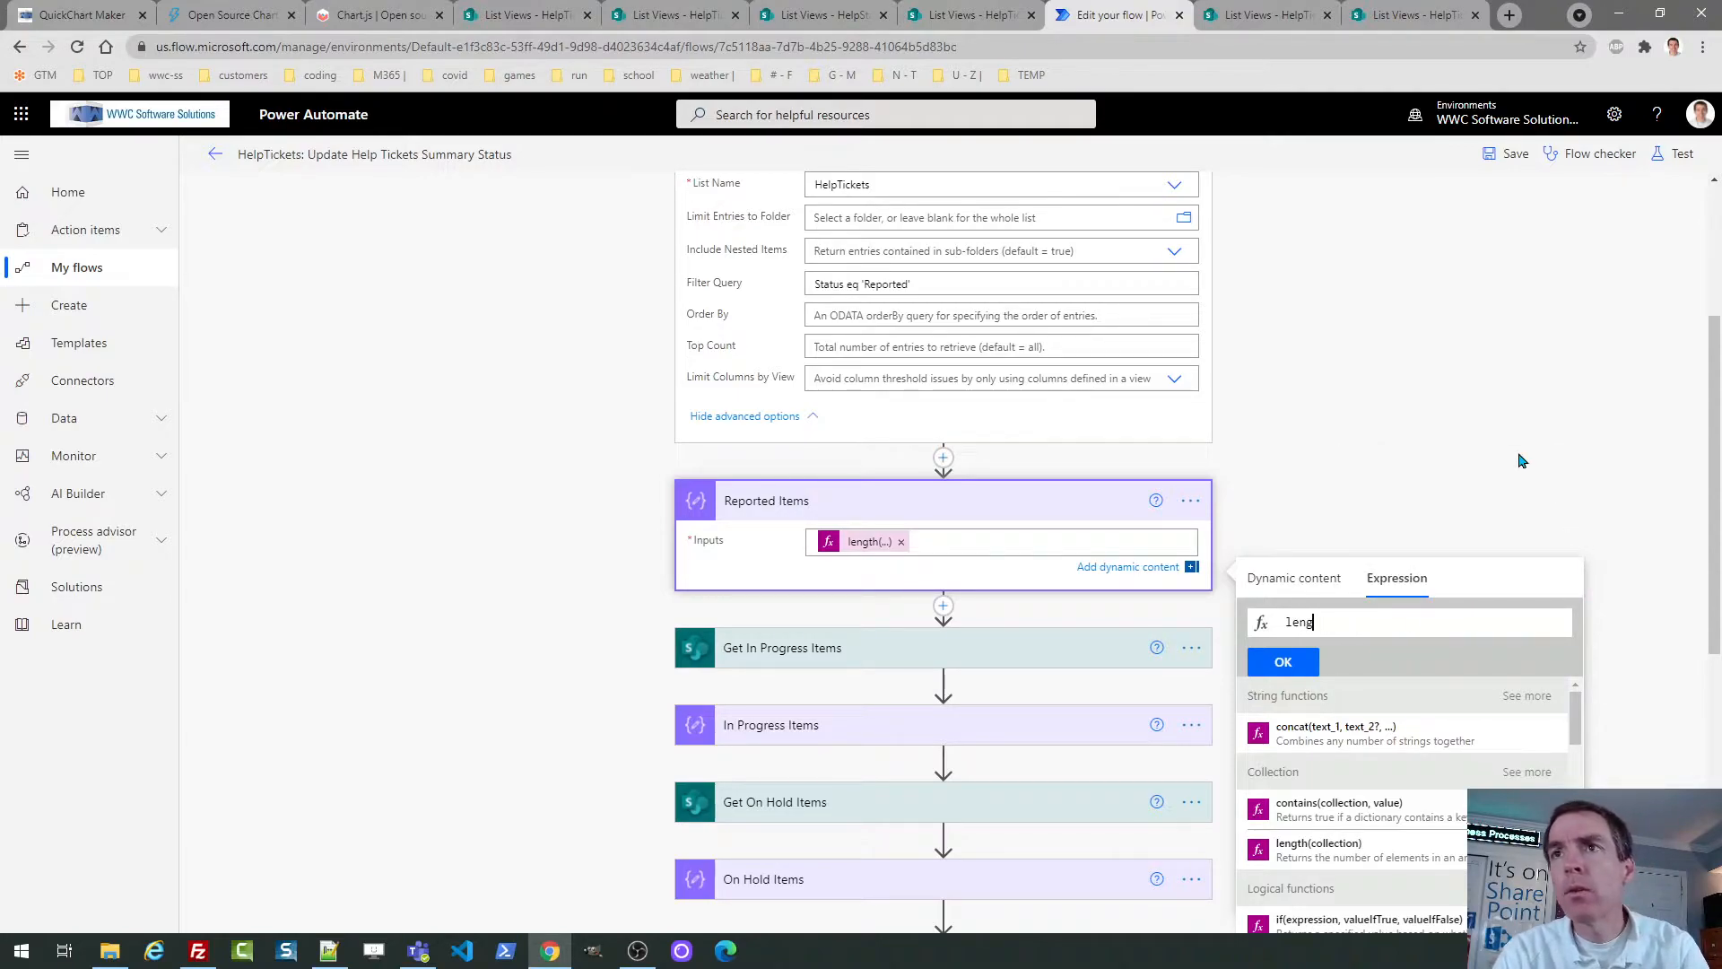
pyautogui.press('Escape')
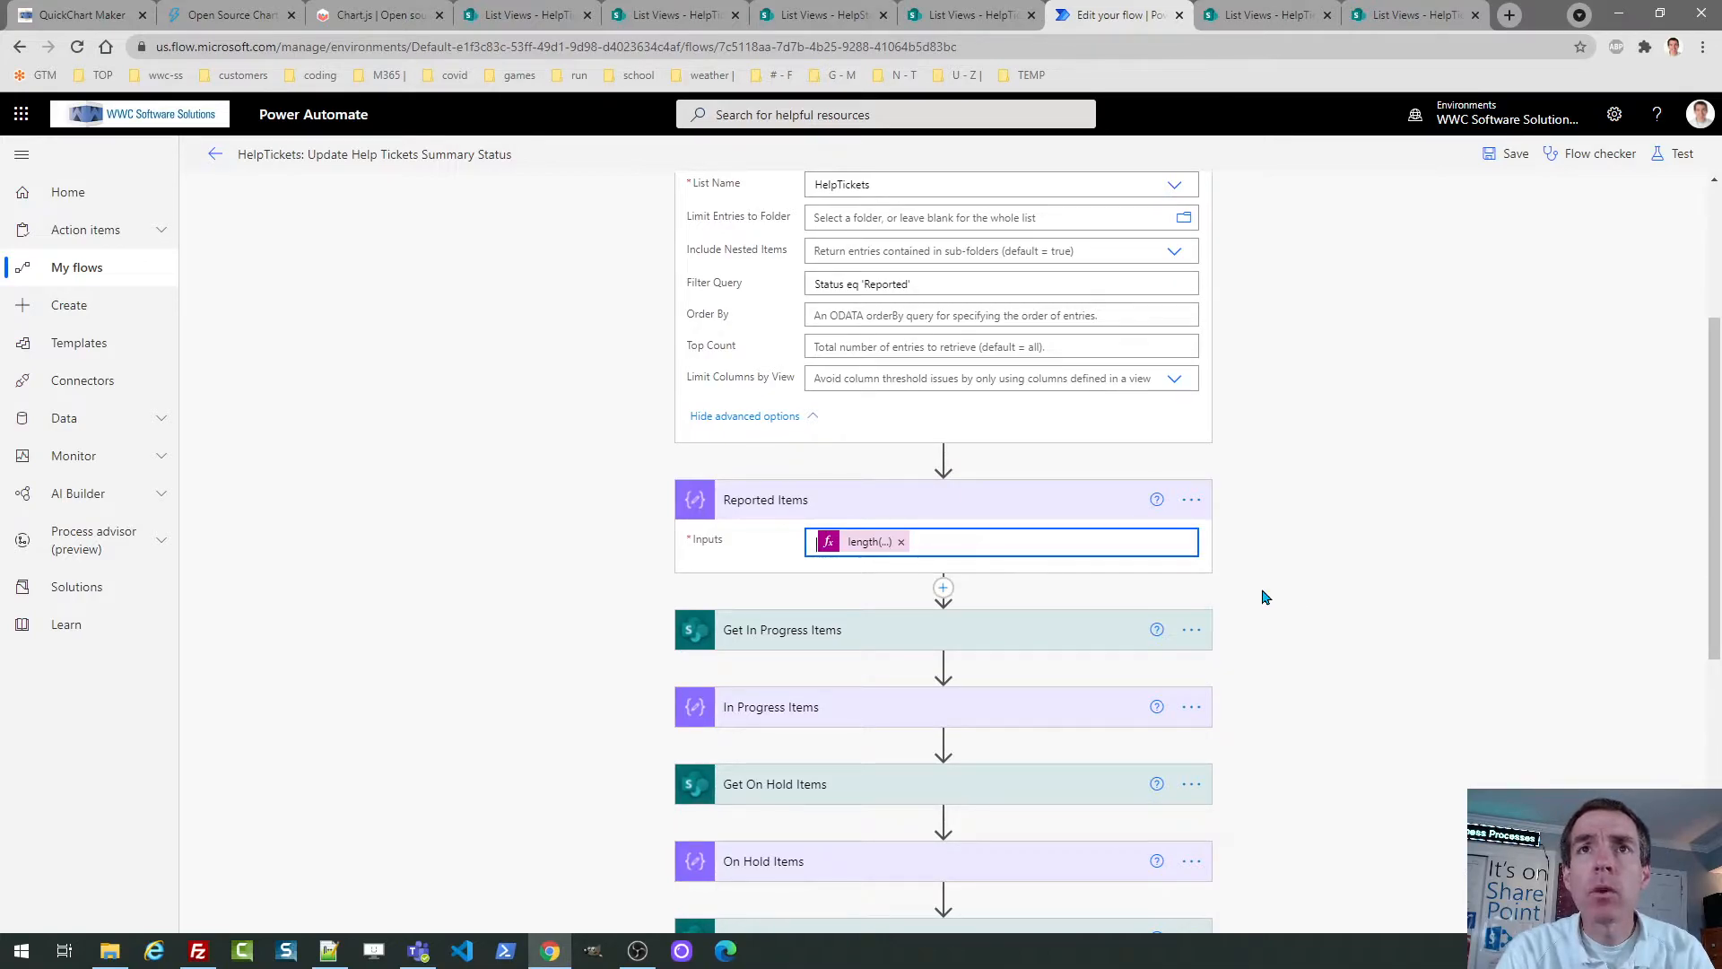
# Expand the Get In Progress Items action and inspect its filter query.
pyautogui.moveTo(1715, 515); pyautogui.dragTo(1716, 578)
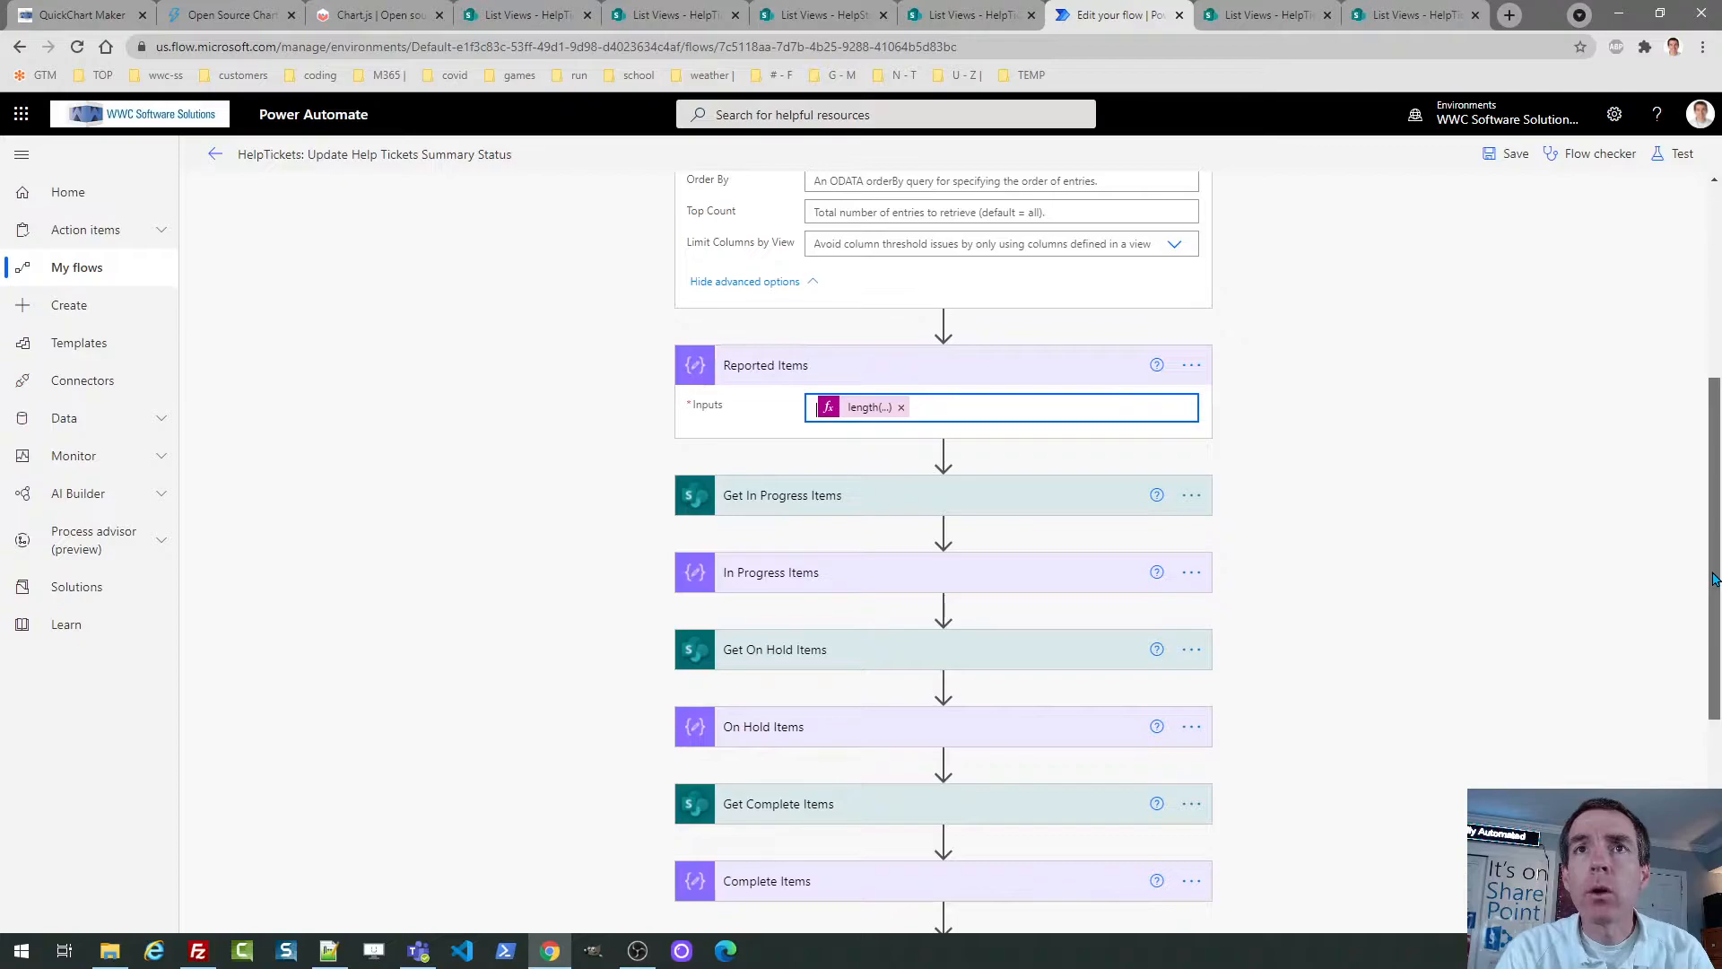
pyautogui.click(829, 506)
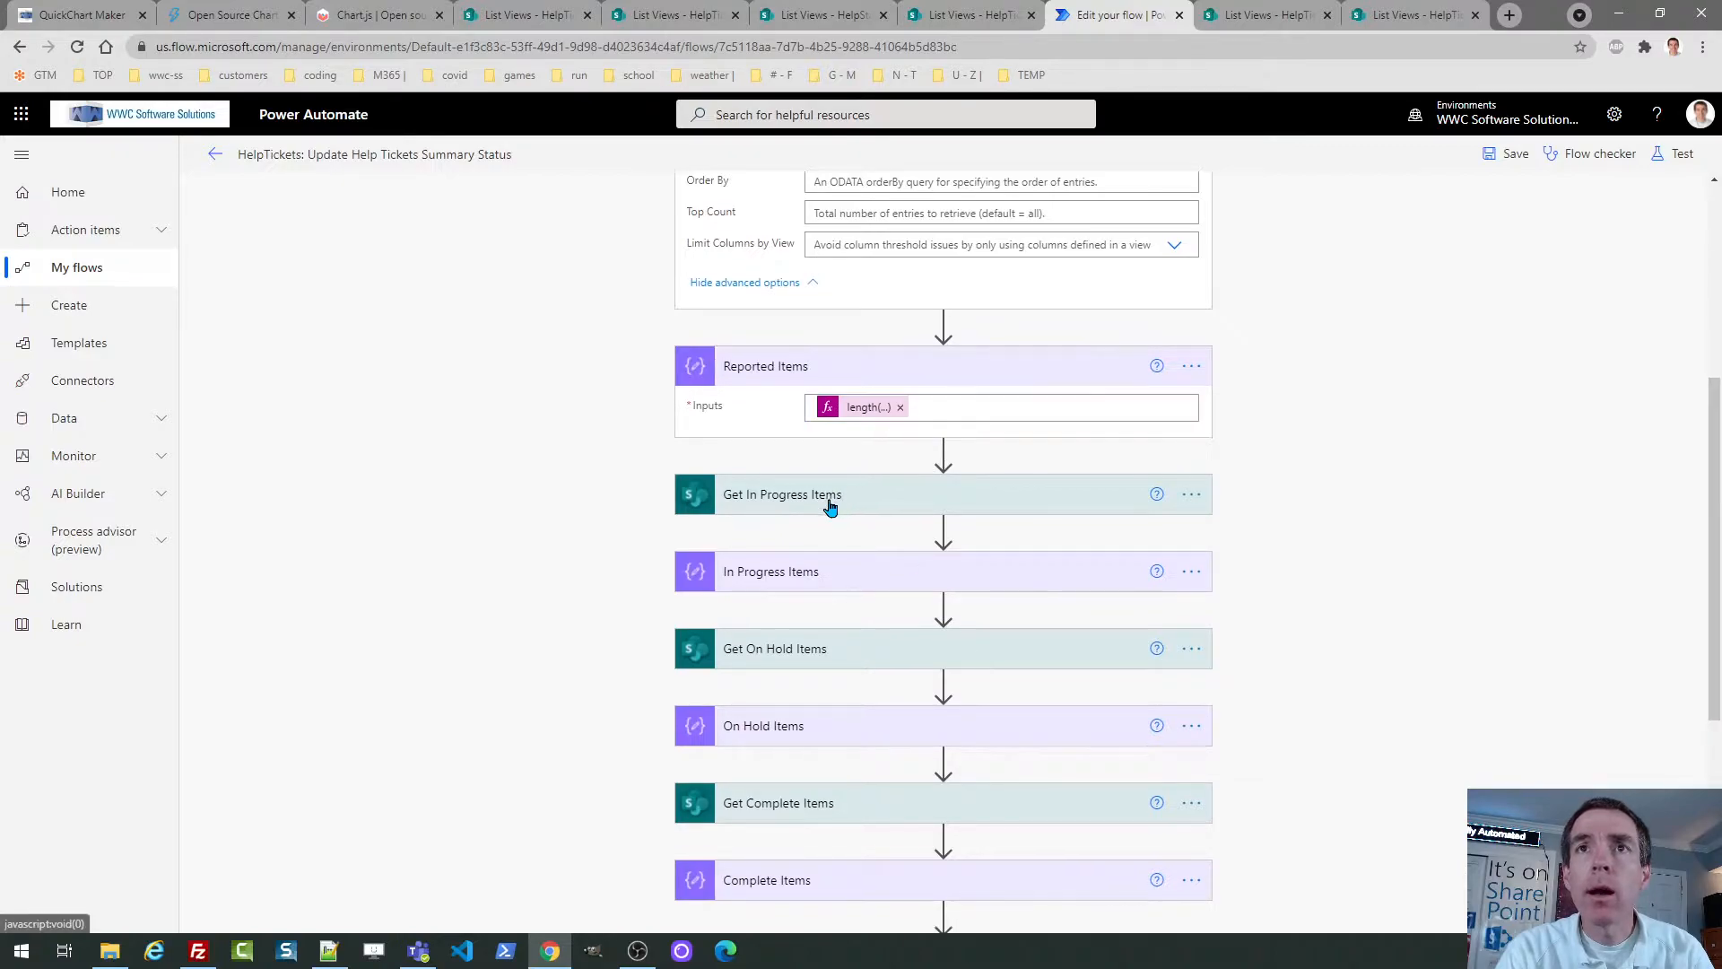
pyautogui.click(766, 680)
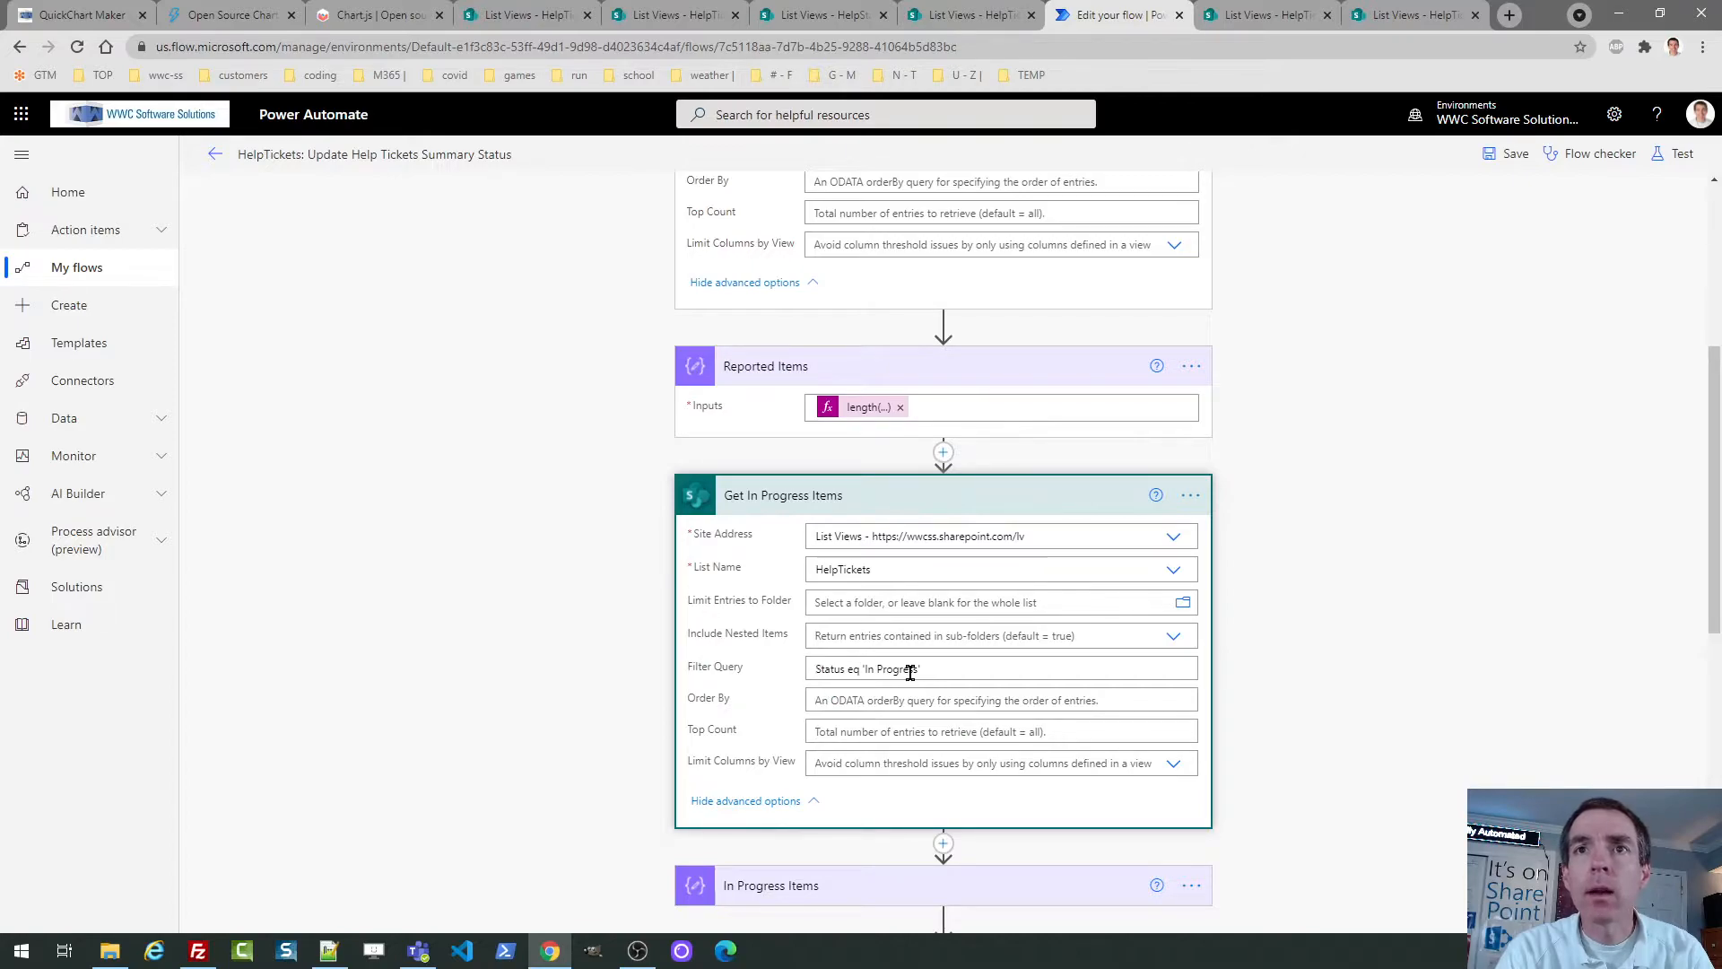
# Expand the Update Summary Record action and inspect how its status and All Tickets fields are mapped to outputs.
pyautogui.moveTo(1717, 426); pyautogui.dragTo(1719, 711)
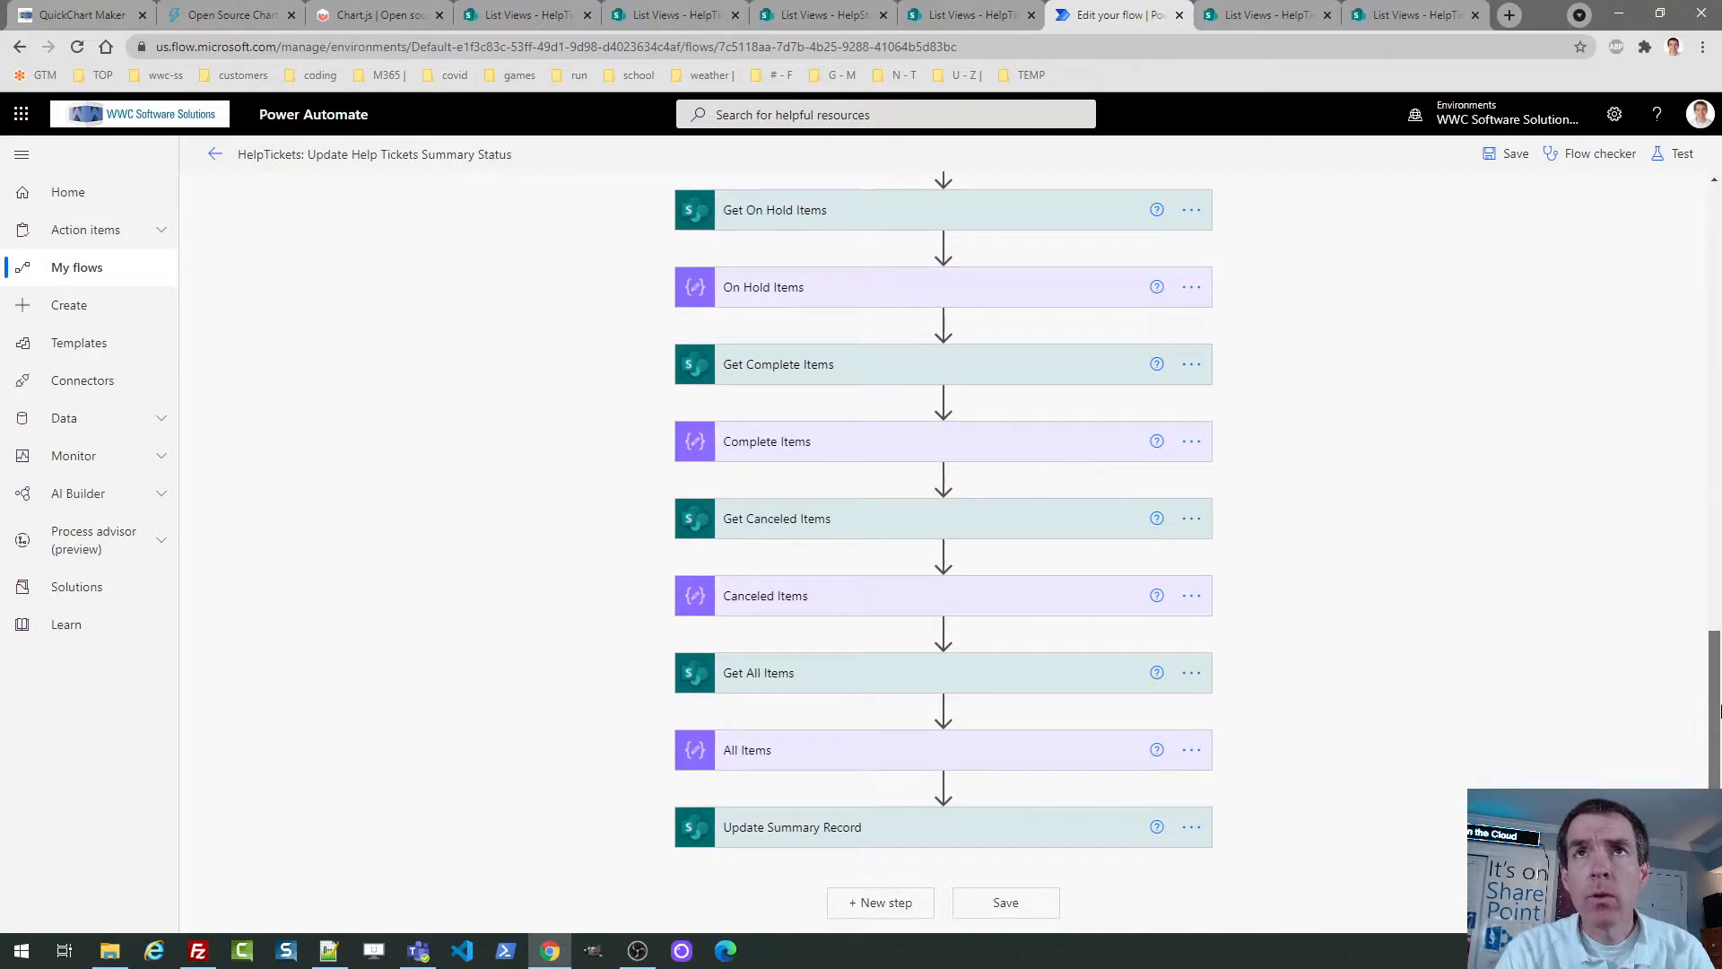
pyautogui.click(822, 830)
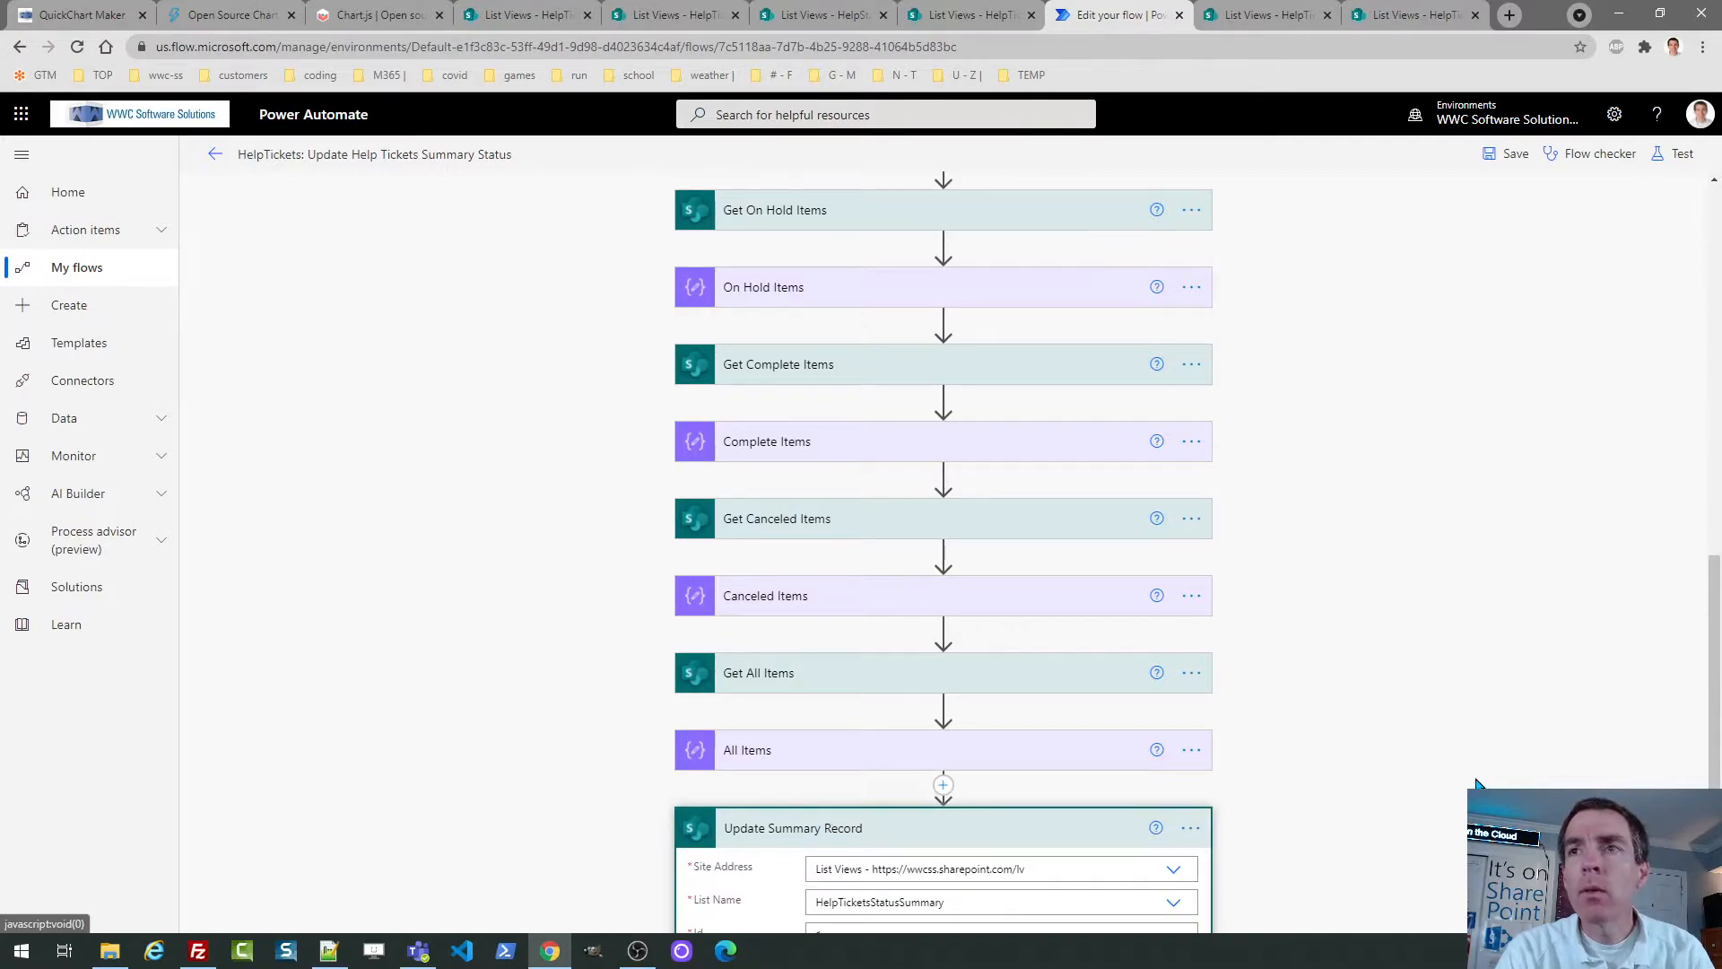
pyautogui.scroll(-4, 1715, 668)
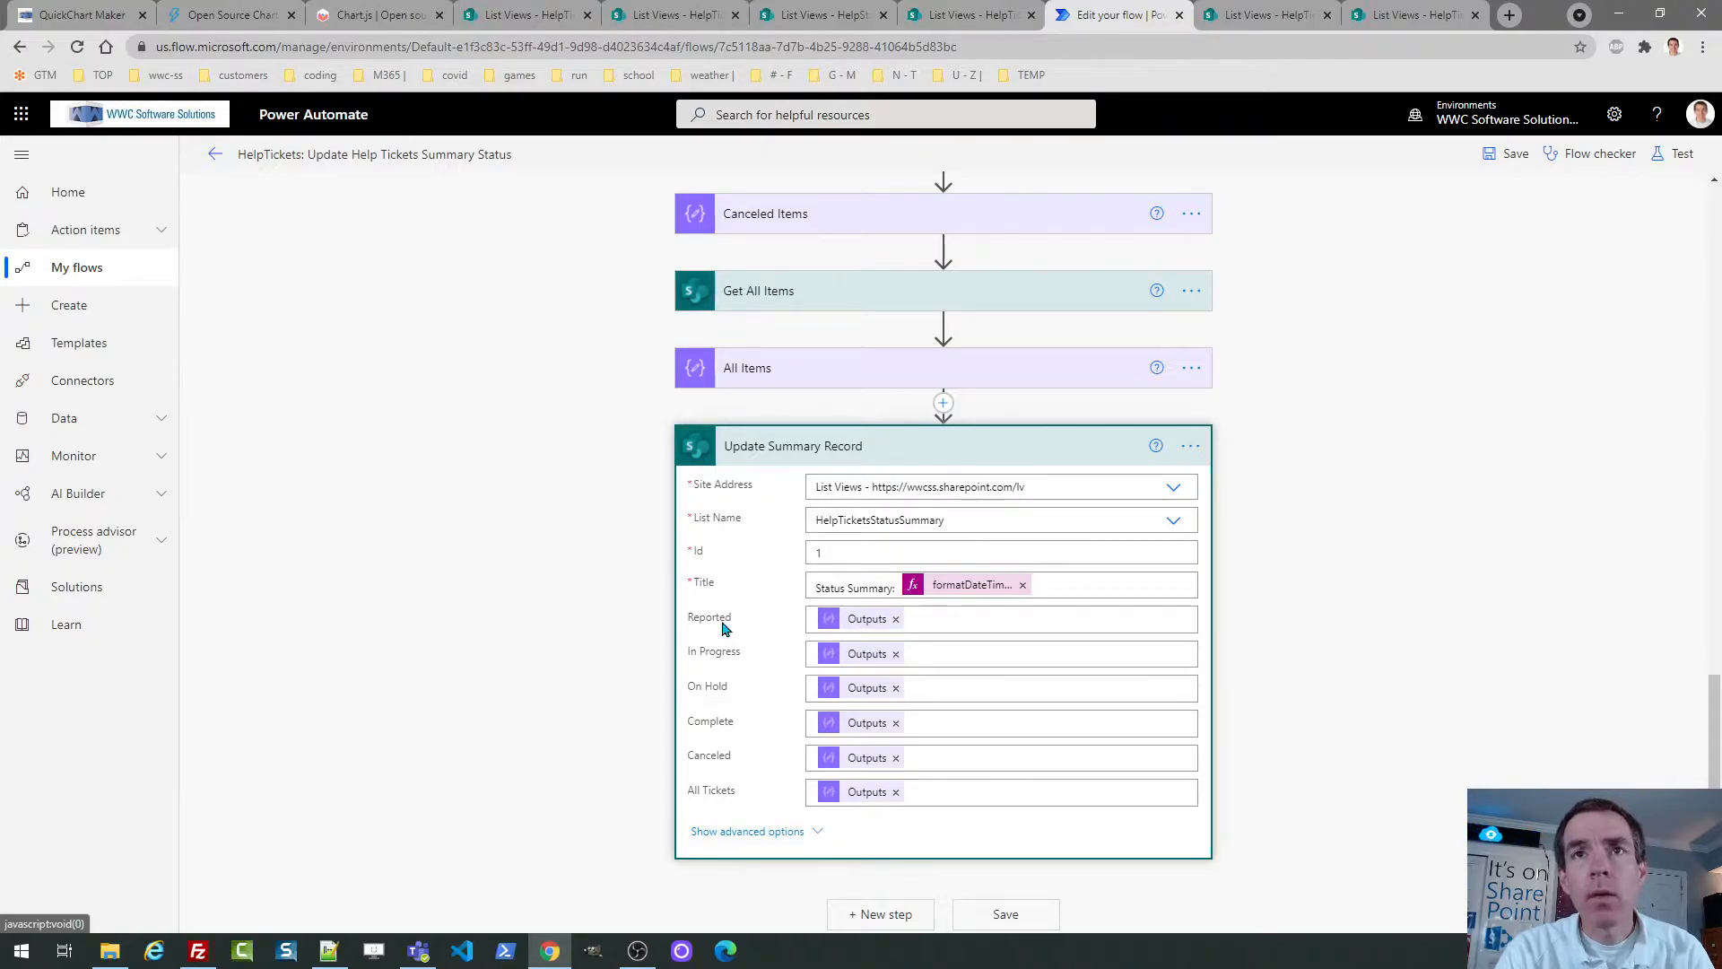
pyautogui.moveTo(858, 626)
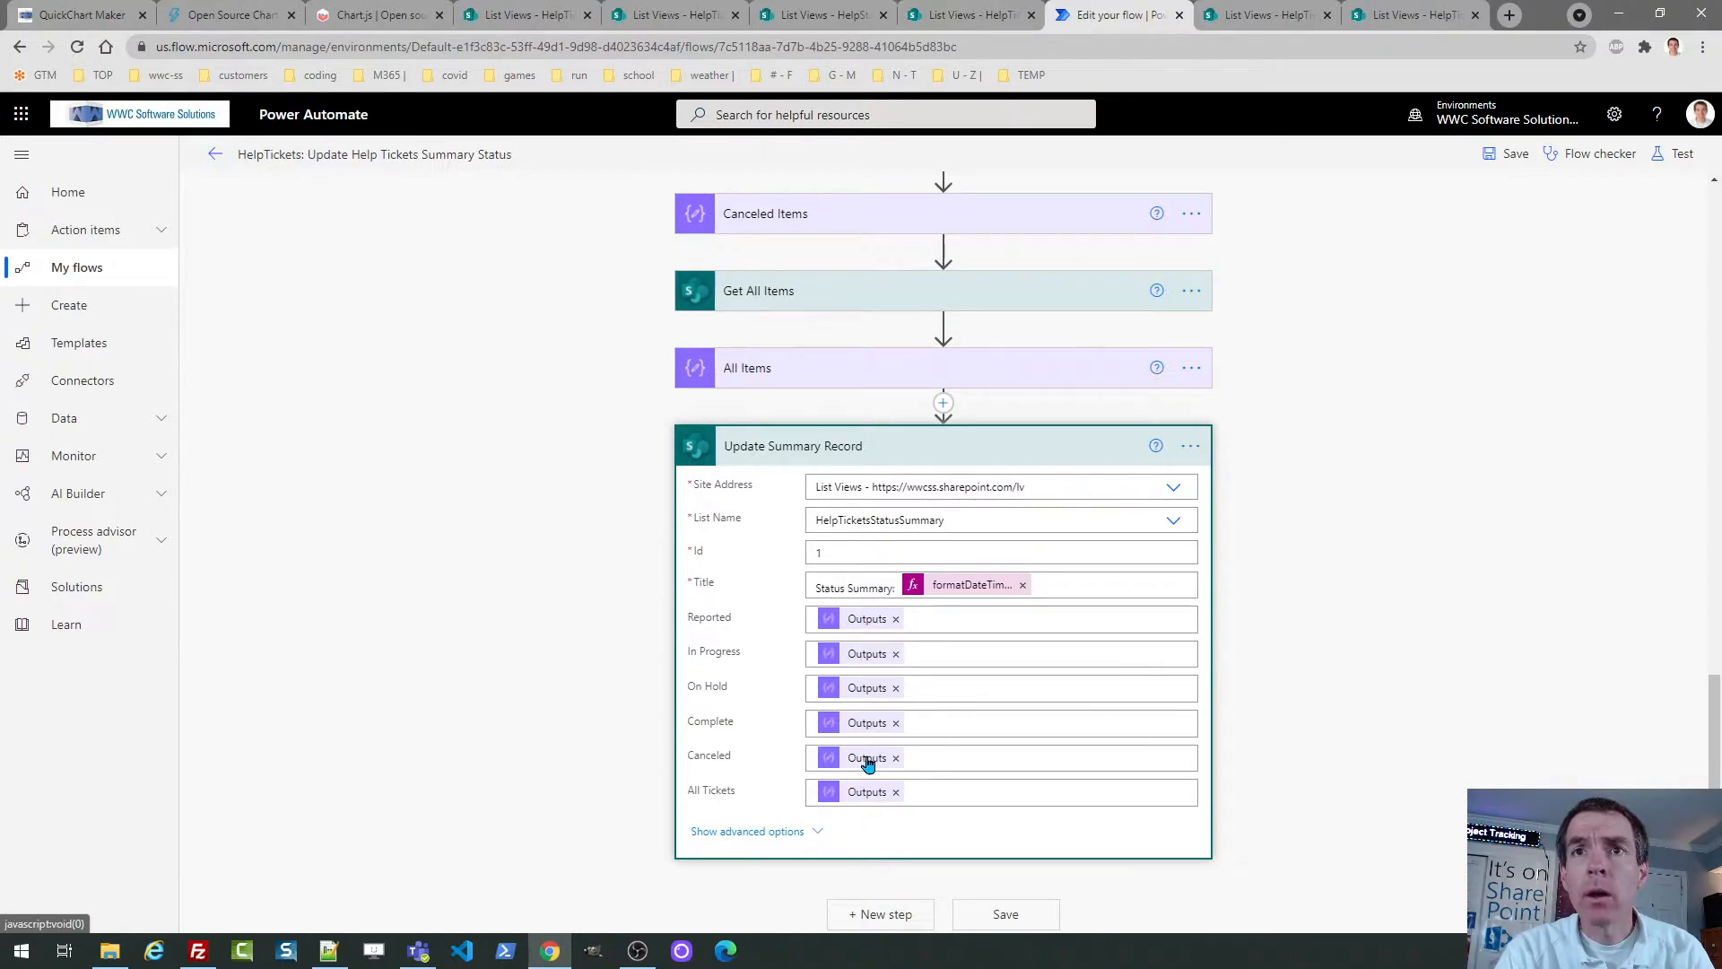
pyautogui.moveTo(864, 798)
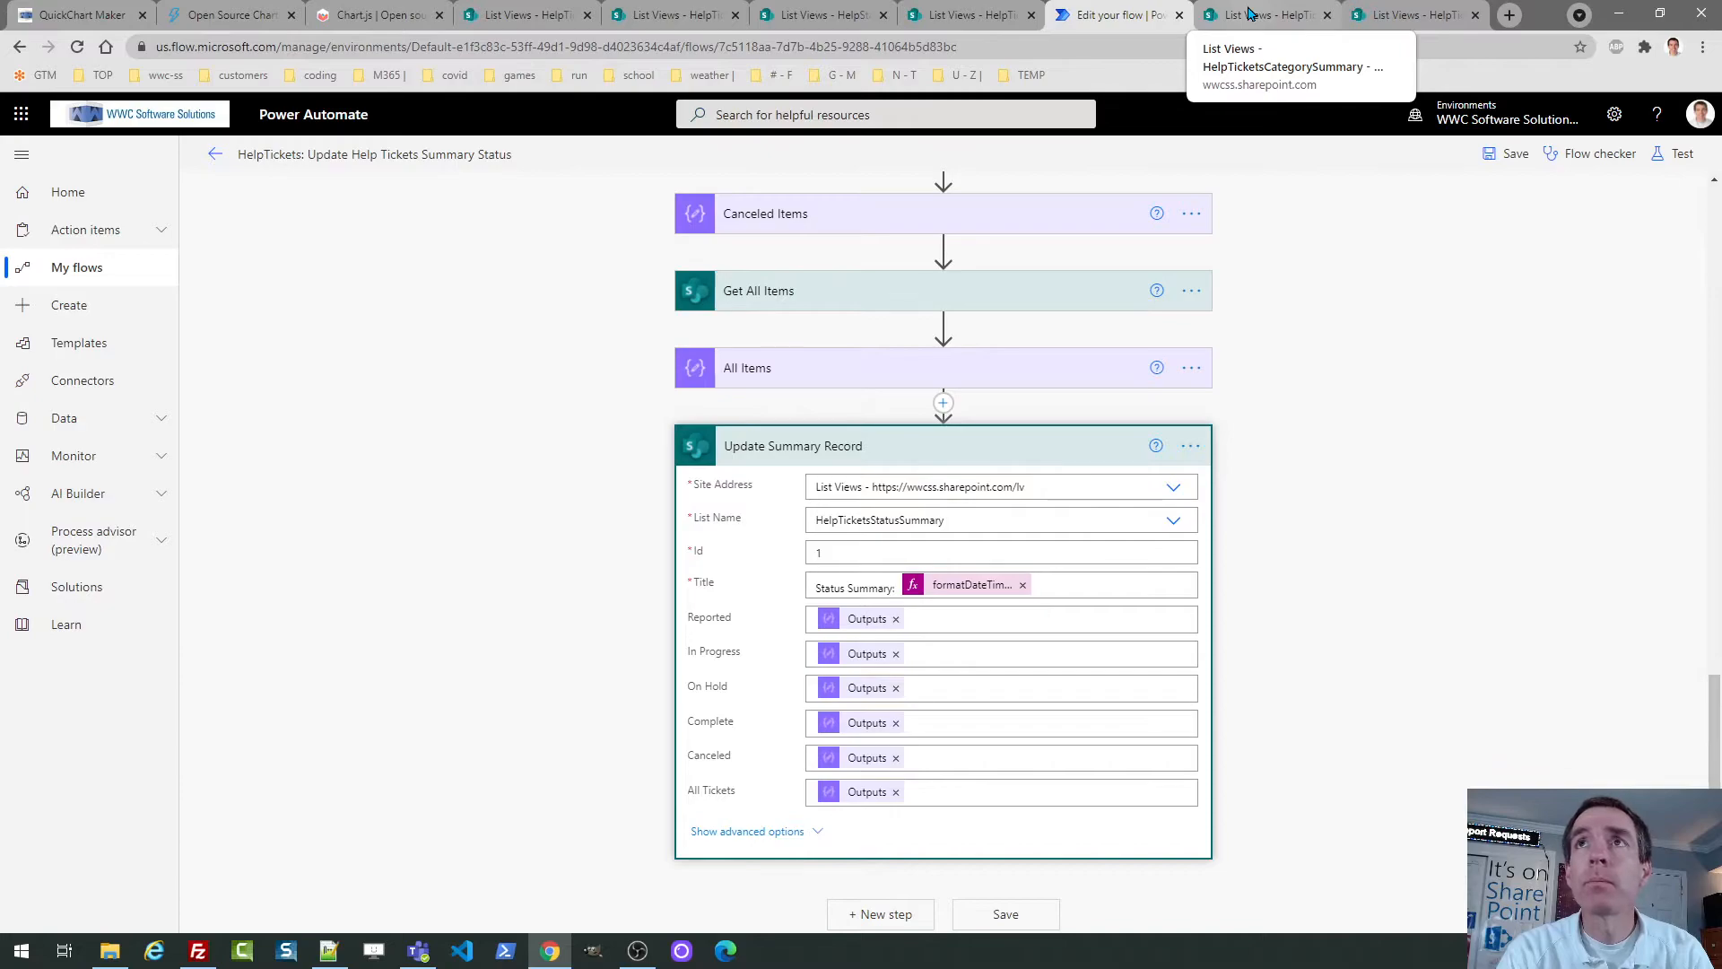
# Switch to SharePoint and compare the columns of the HelpTicketsCategorySummary and HelpTicketsStatusSummary lists.
pyautogui.click(1249, 13)
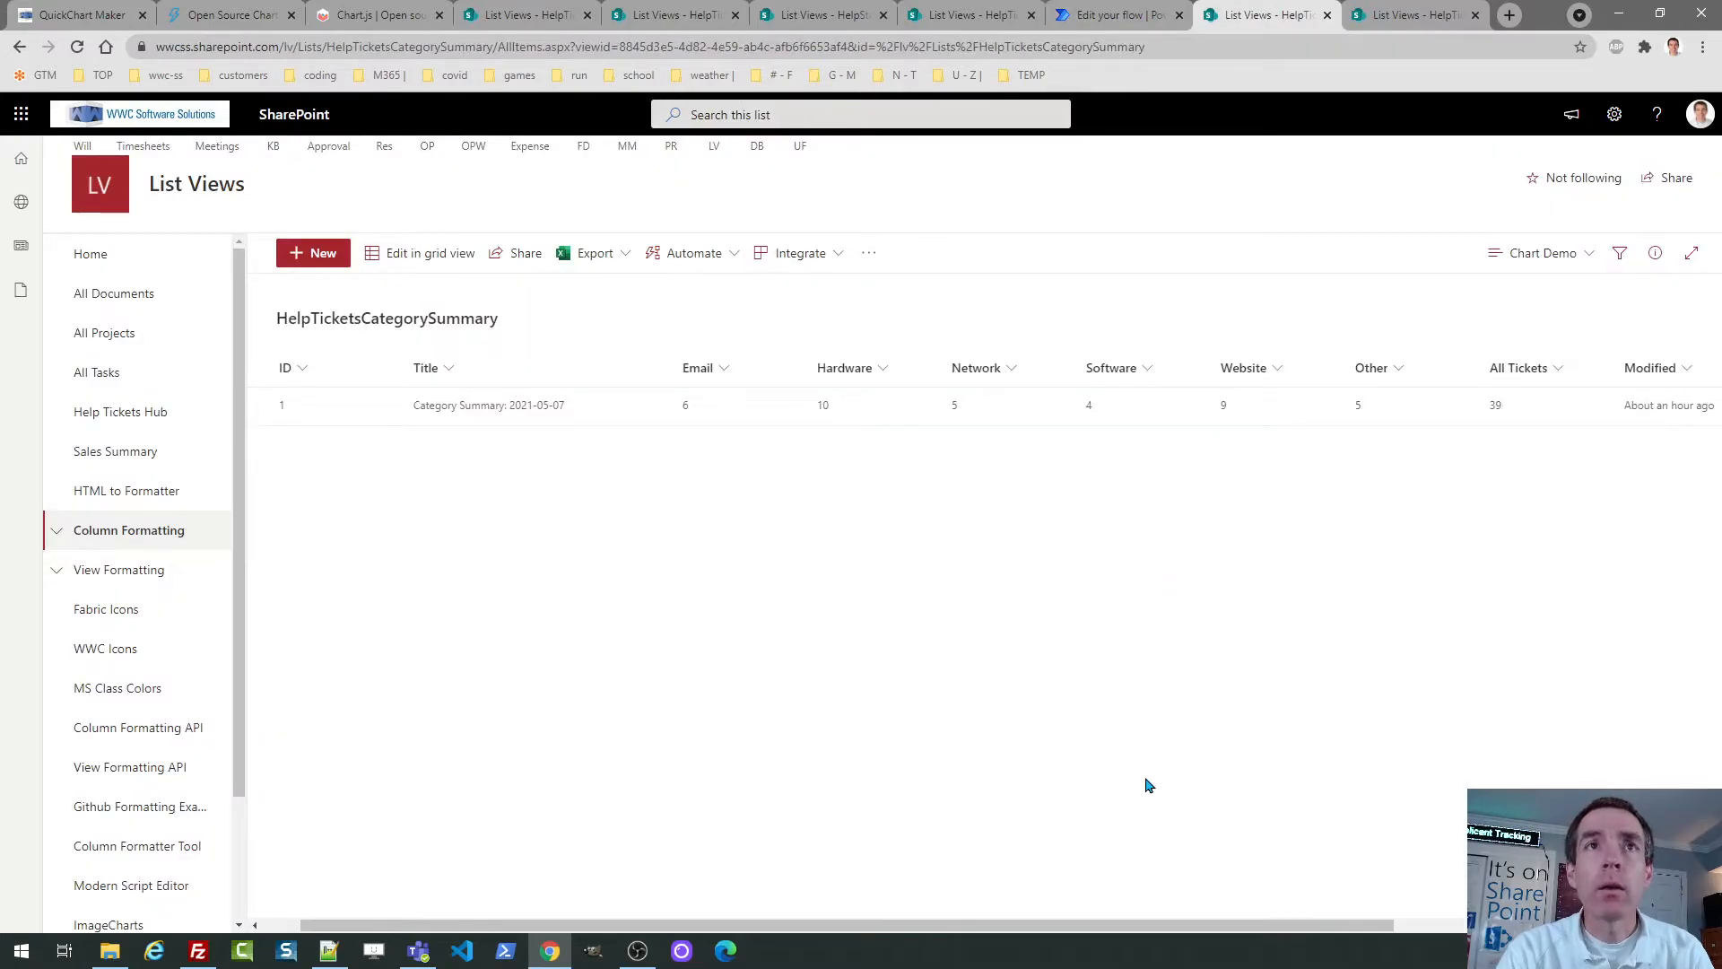
pyautogui.moveTo(943, 929); pyautogui.dragTo(874, 925)
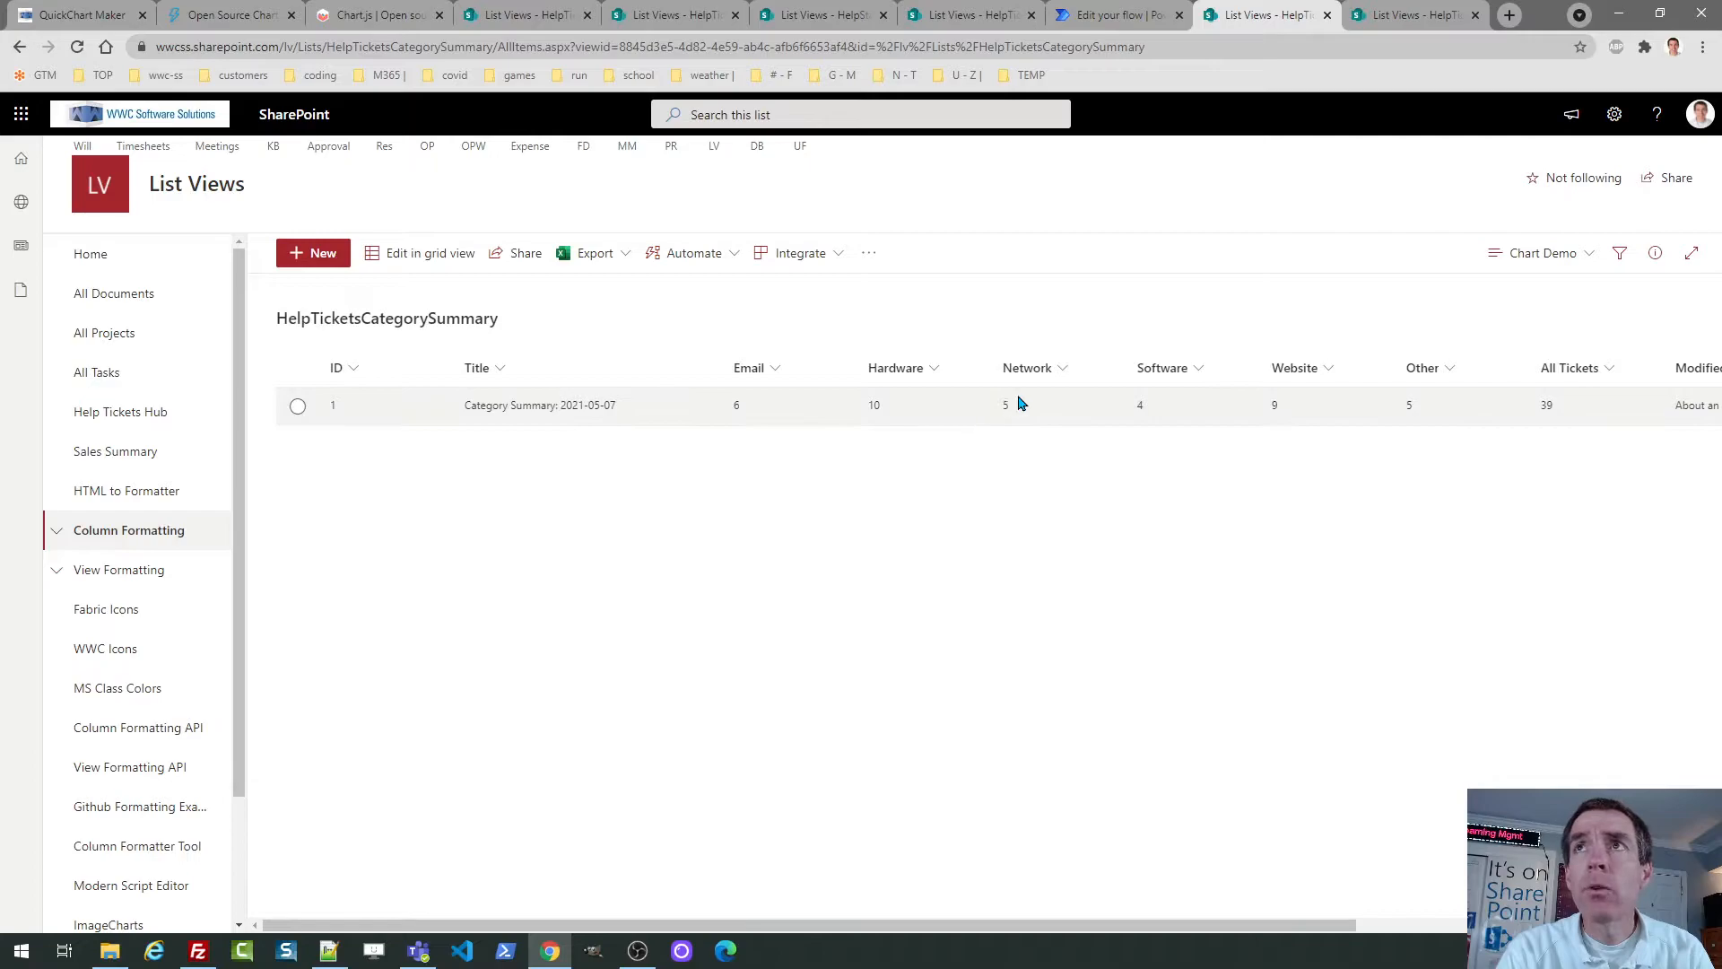
pyautogui.click(1397, 12)
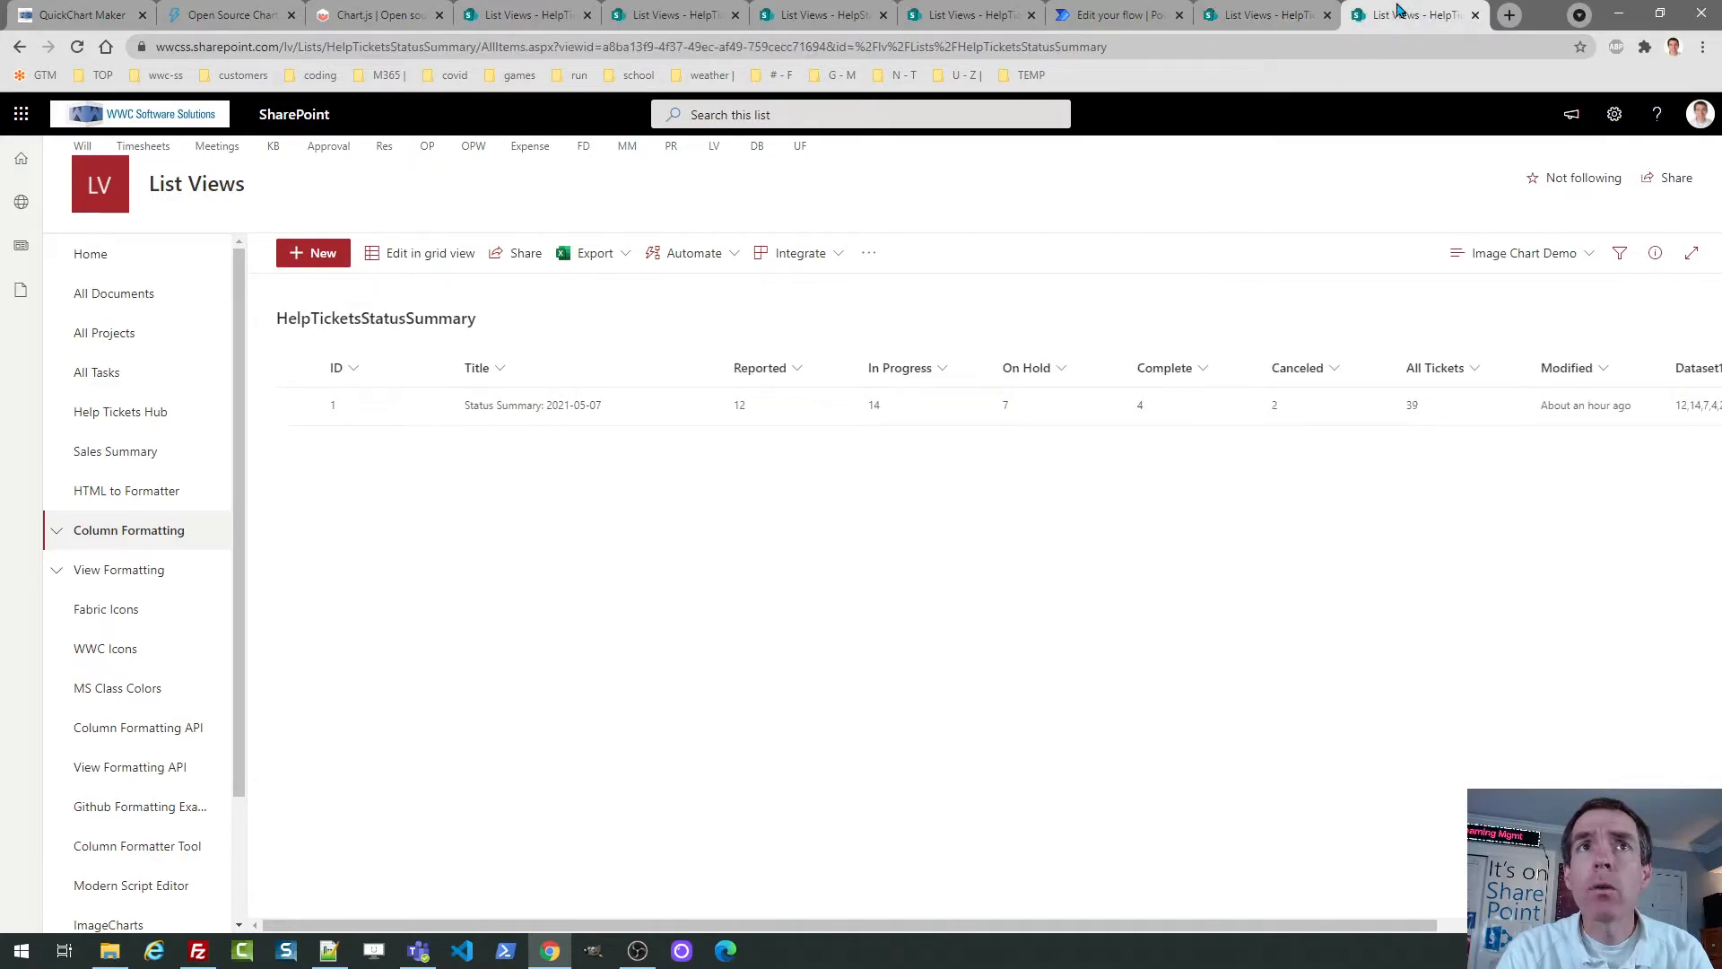
# Return to the HelpTicketsCategorySummary list and review its category columns through to Dataset1.
pyautogui.click(1268, 18)
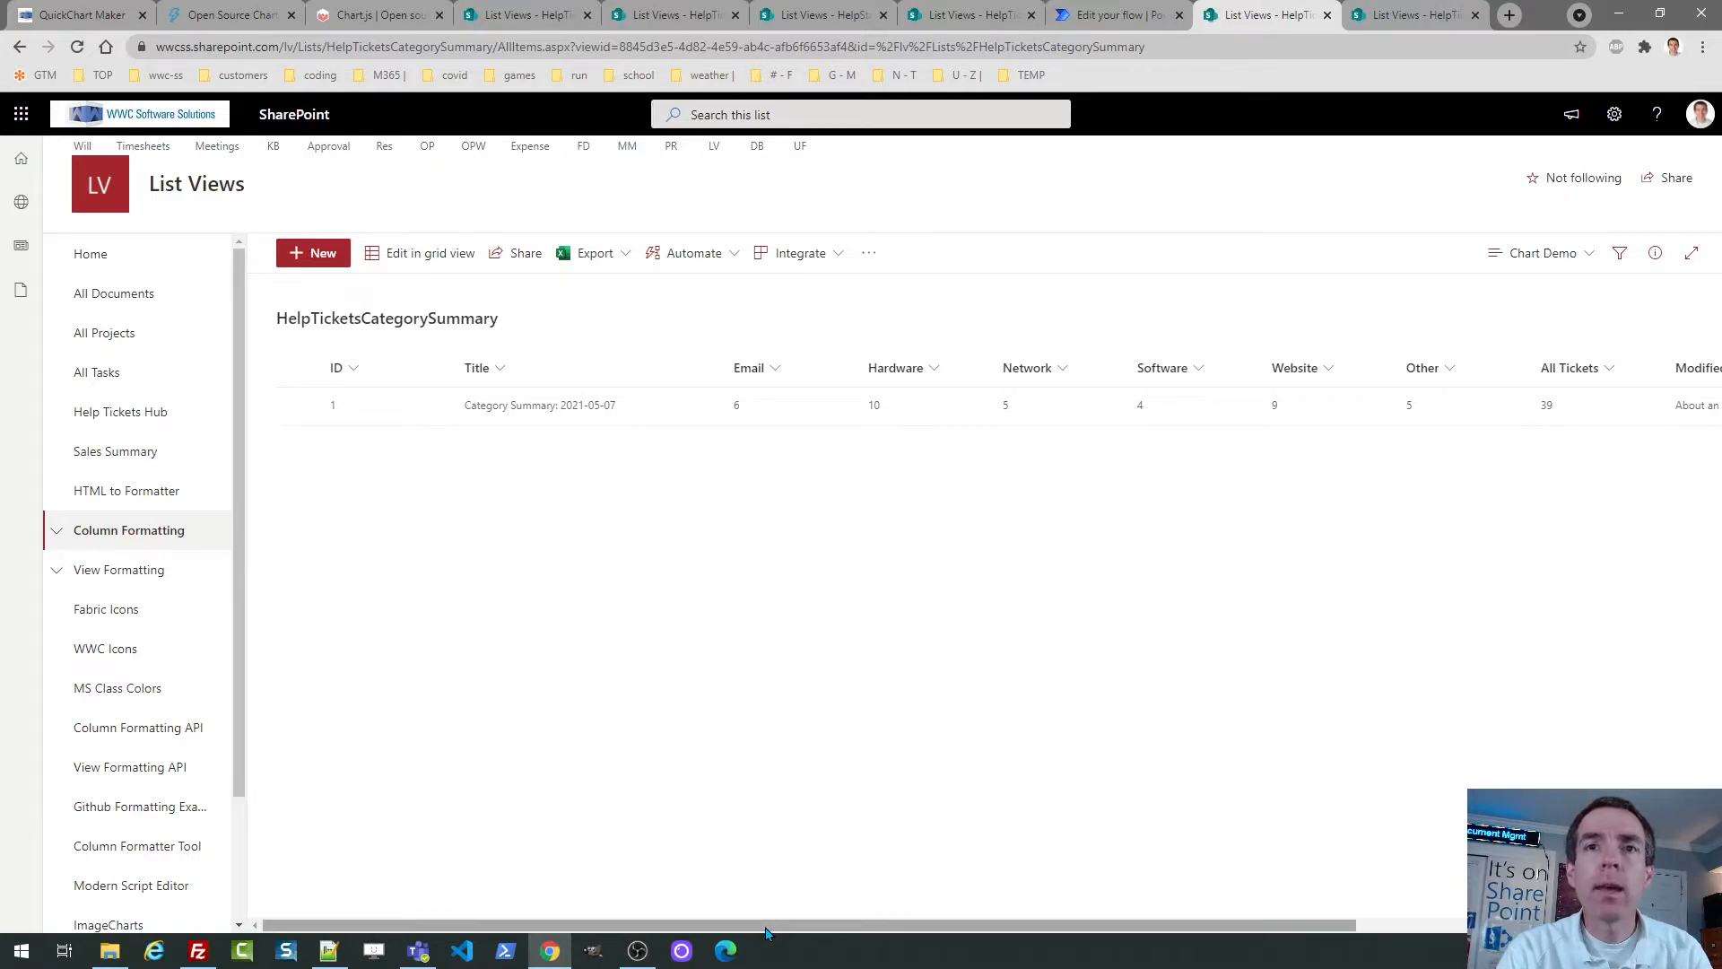
pyautogui.moveTo(766, 931); pyautogui.dragTo(801, 931)
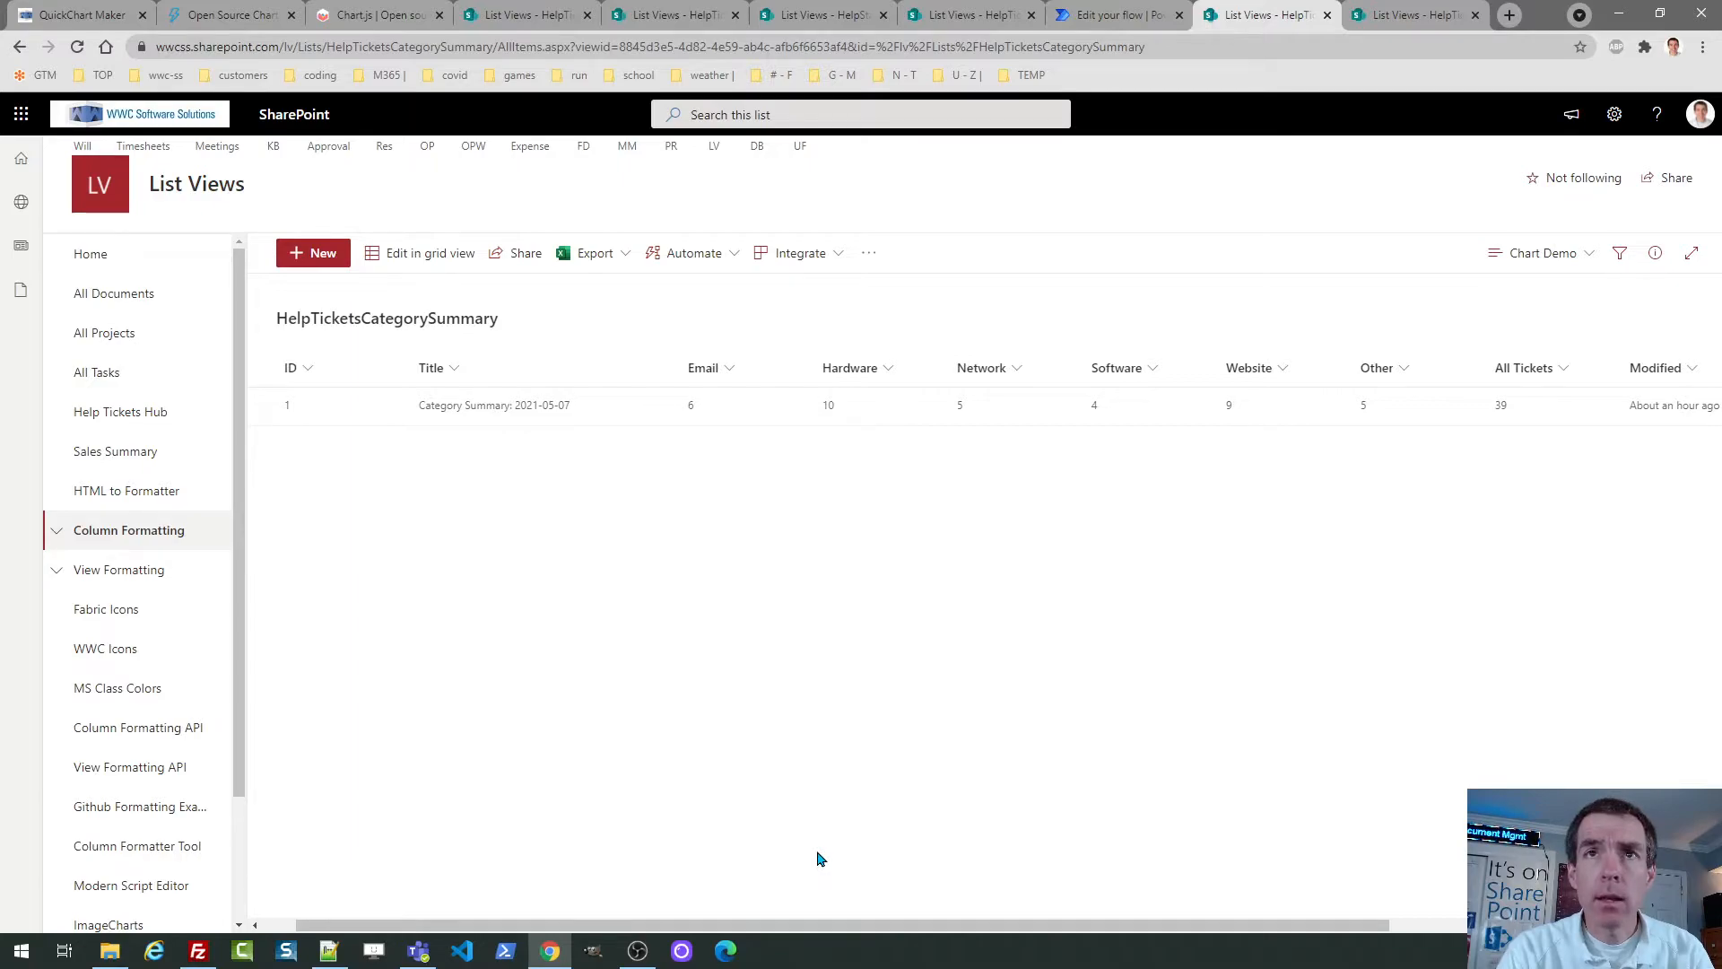
pyautogui.moveTo(784, 924); pyautogui.dragTo(1119, 911)
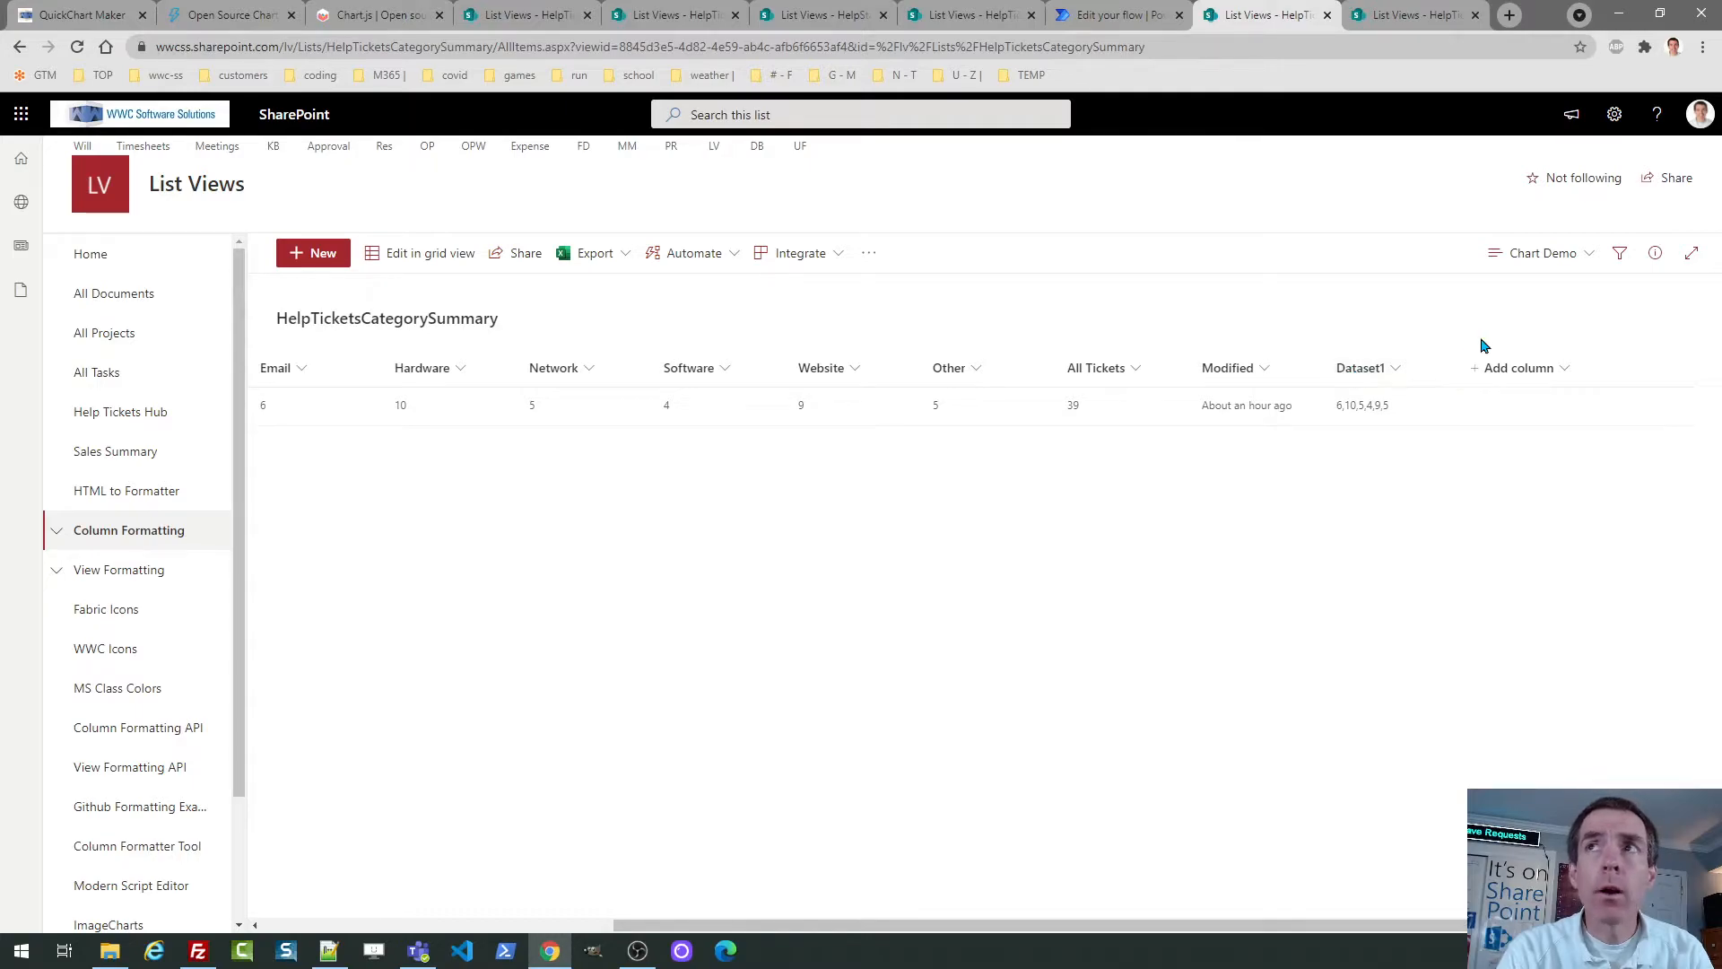
# Open the settings of the HelpTicketsCategorySummary list and inspect the formula of the calculated column Dataset1.
pyautogui.click(1613, 120)
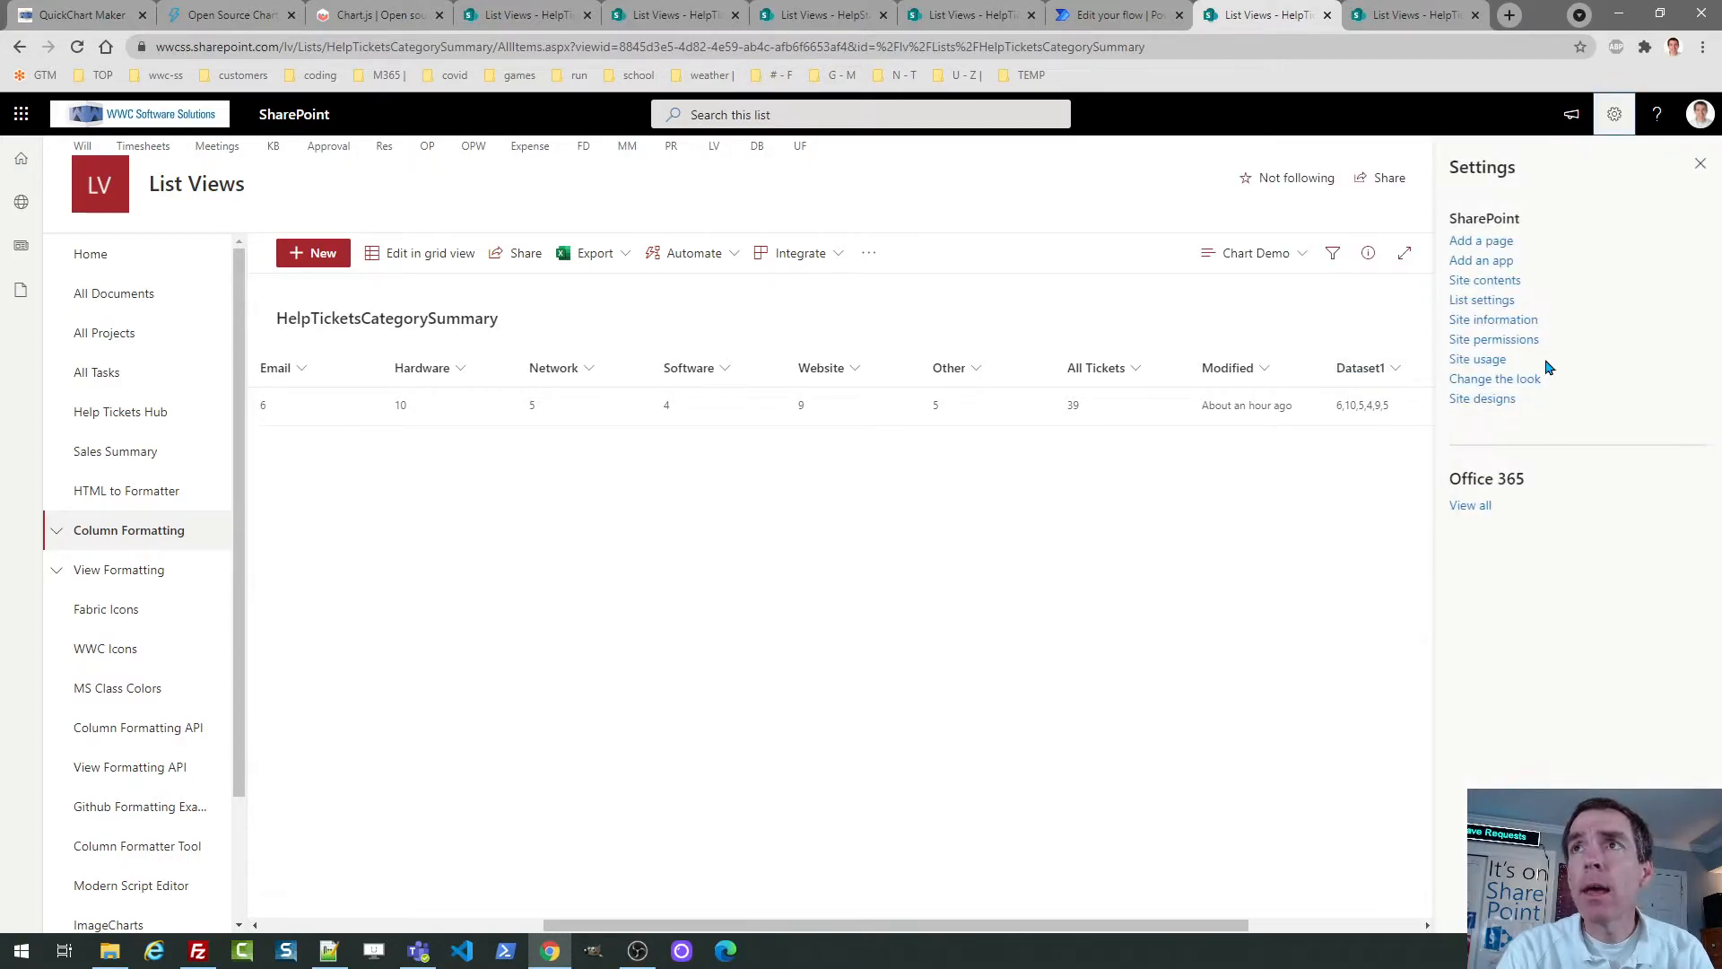
pyautogui.click(1504, 302)
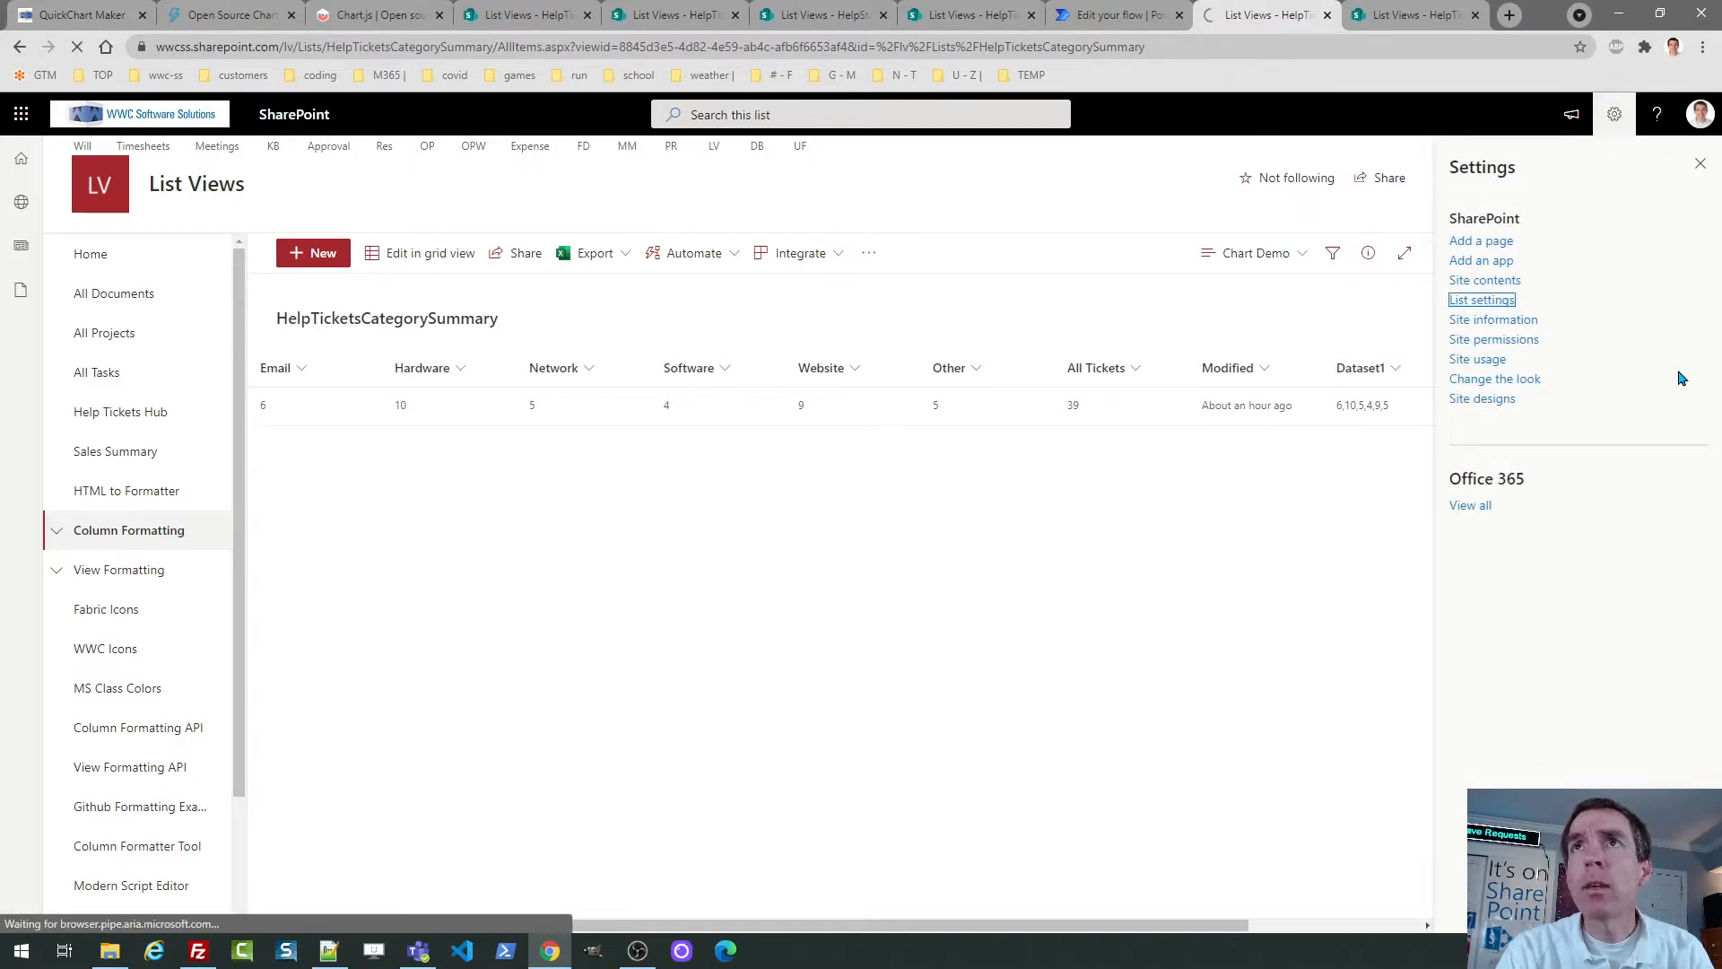
pyautogui.moveTo(1714, 345); pyautogui.dragTo(1718, 563)
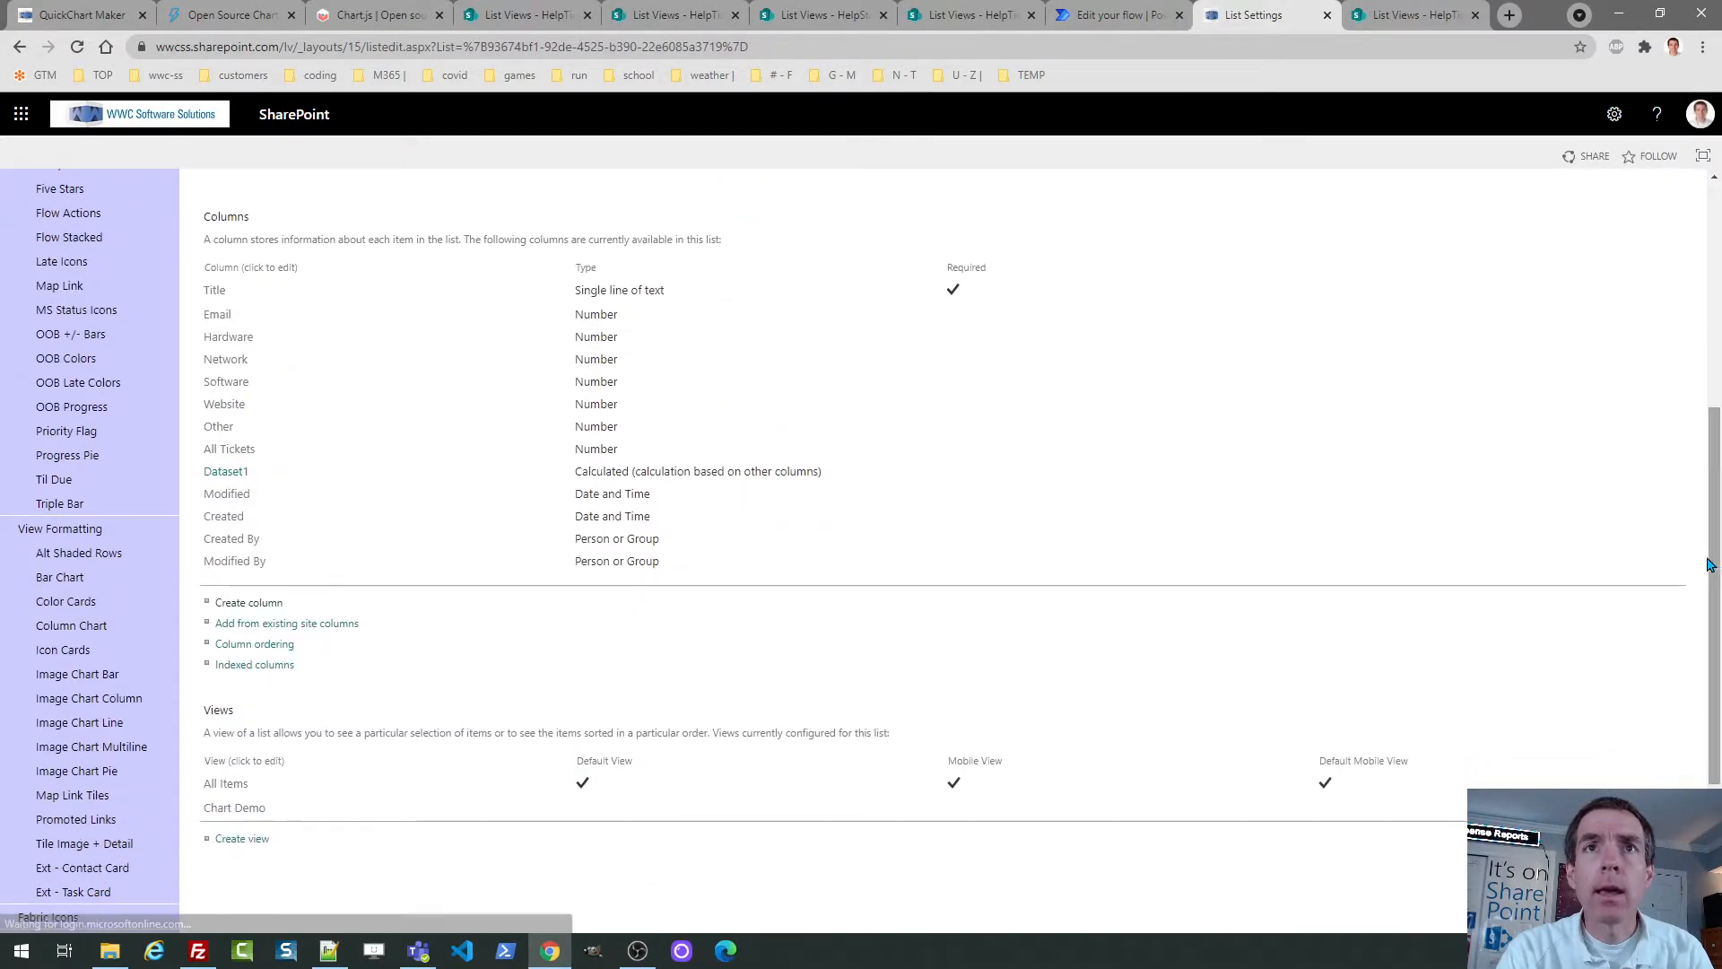
pyautogui.click(224, 474)
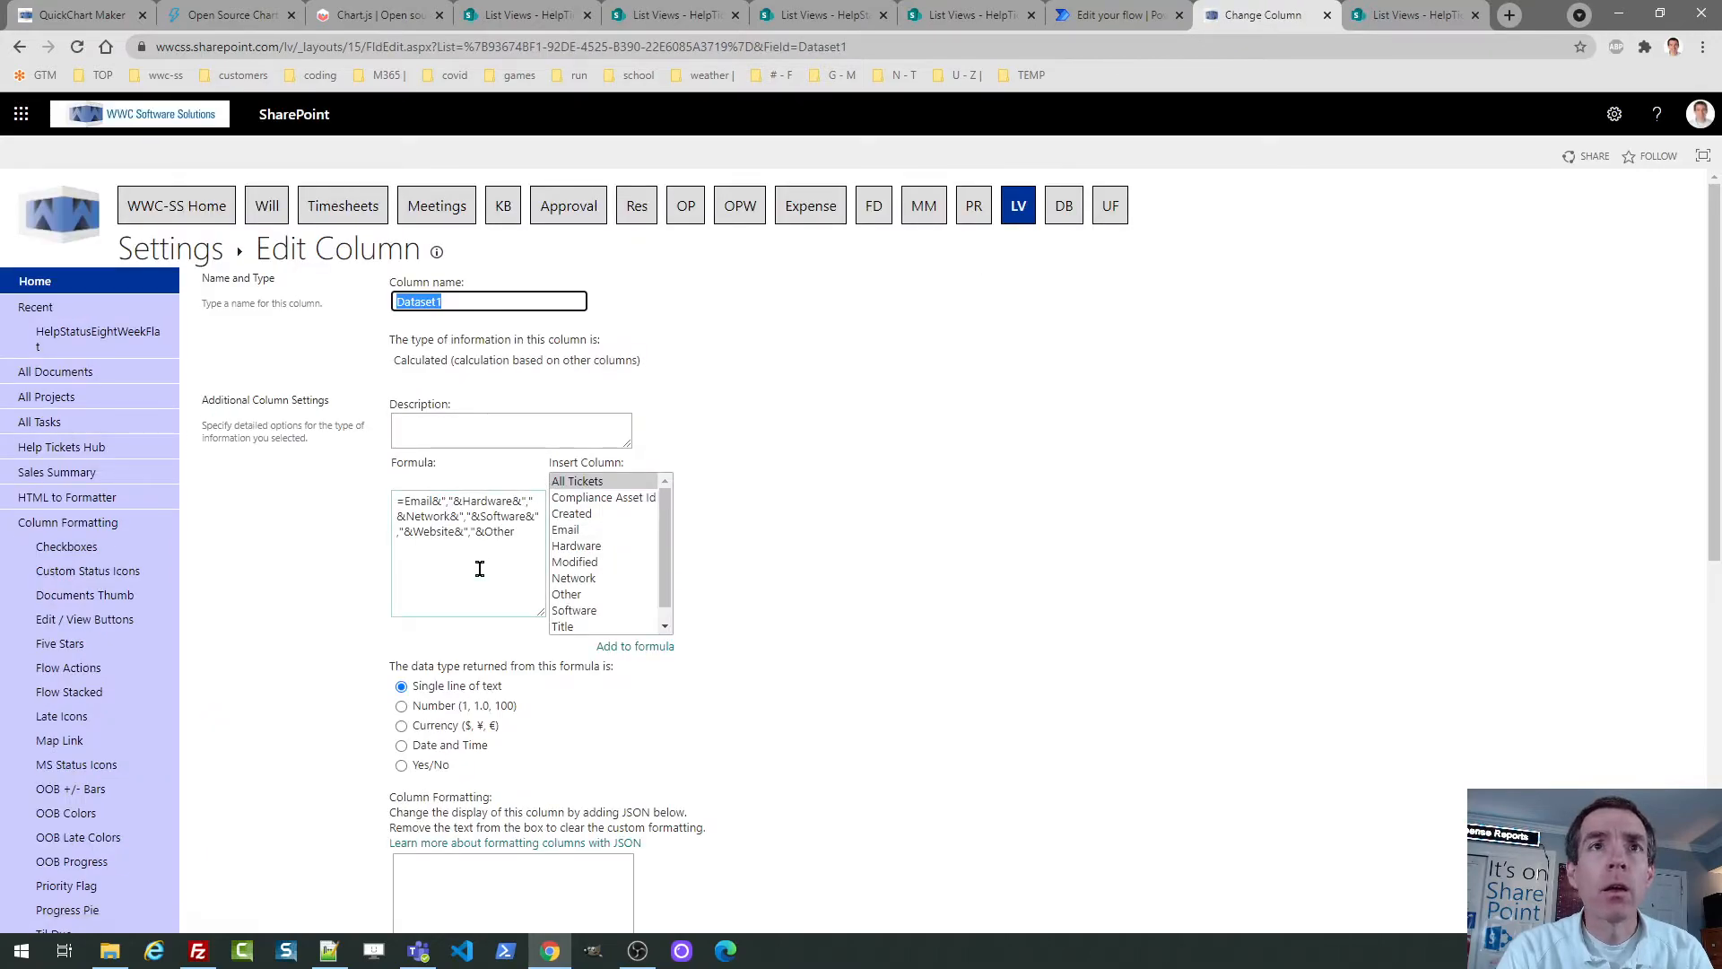
pyautogui.click(438, 503)
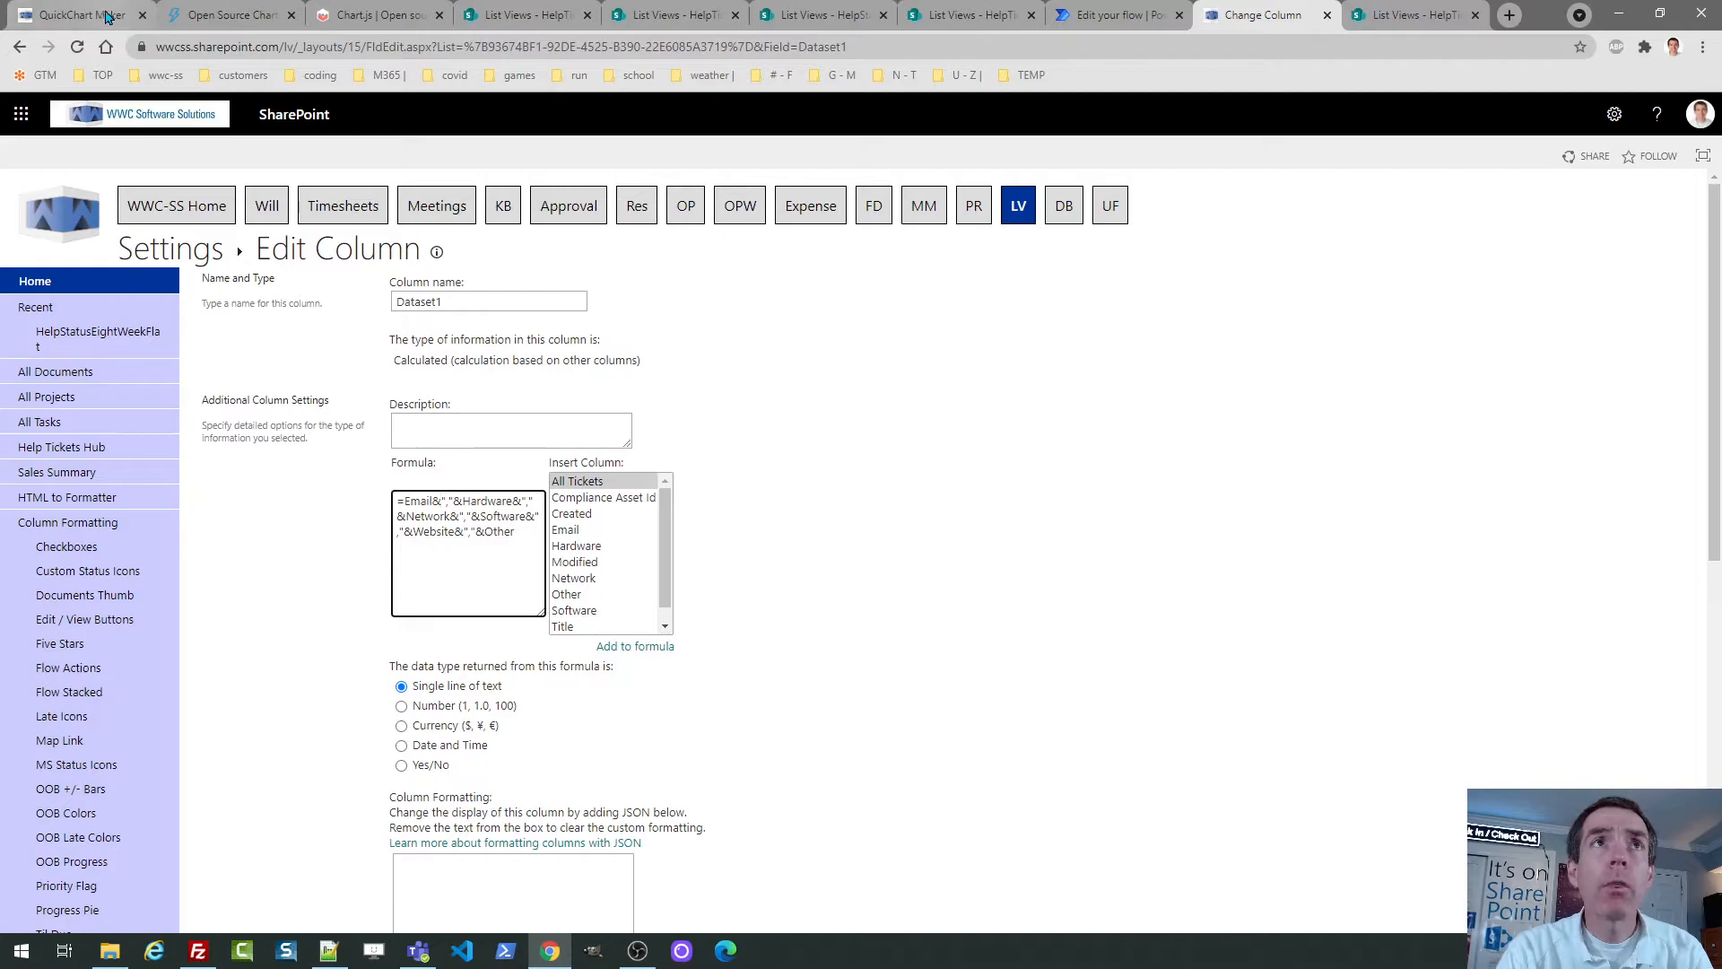
# Check the dataset fields in Quickchart Maker and the HelpTicketsStatusSummary list, and return to the Dataset1 column's settings.
pyautogui.click(108, 15)
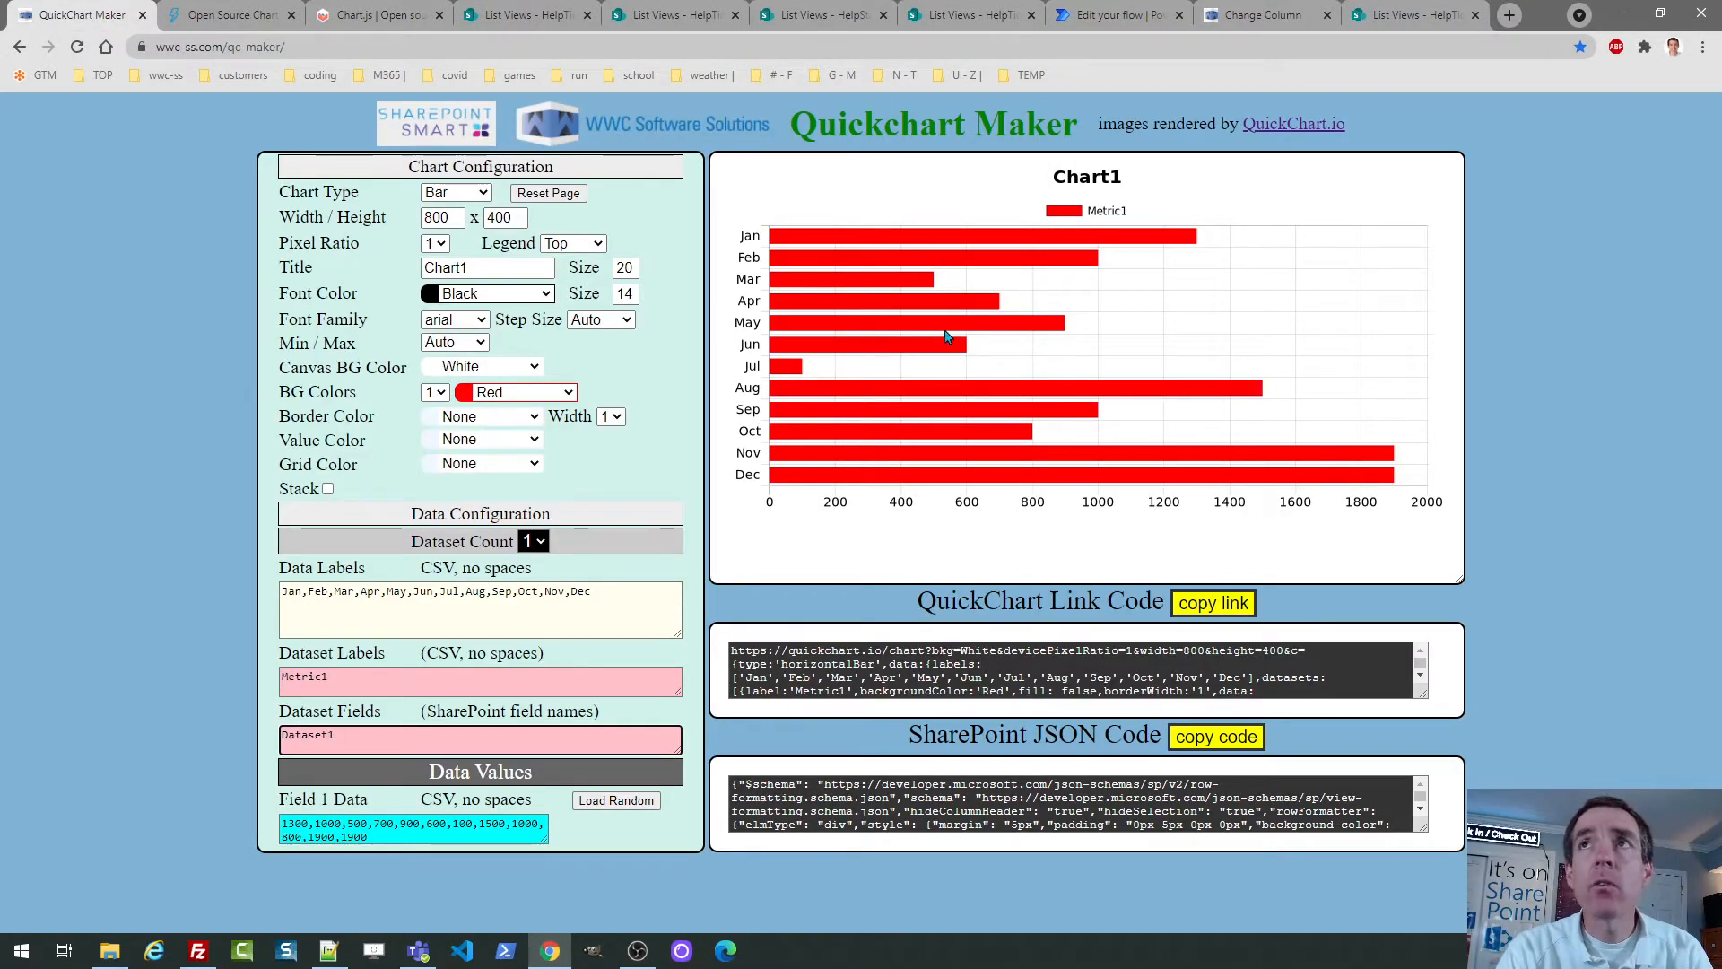
pyautogui.click(1402, 11)
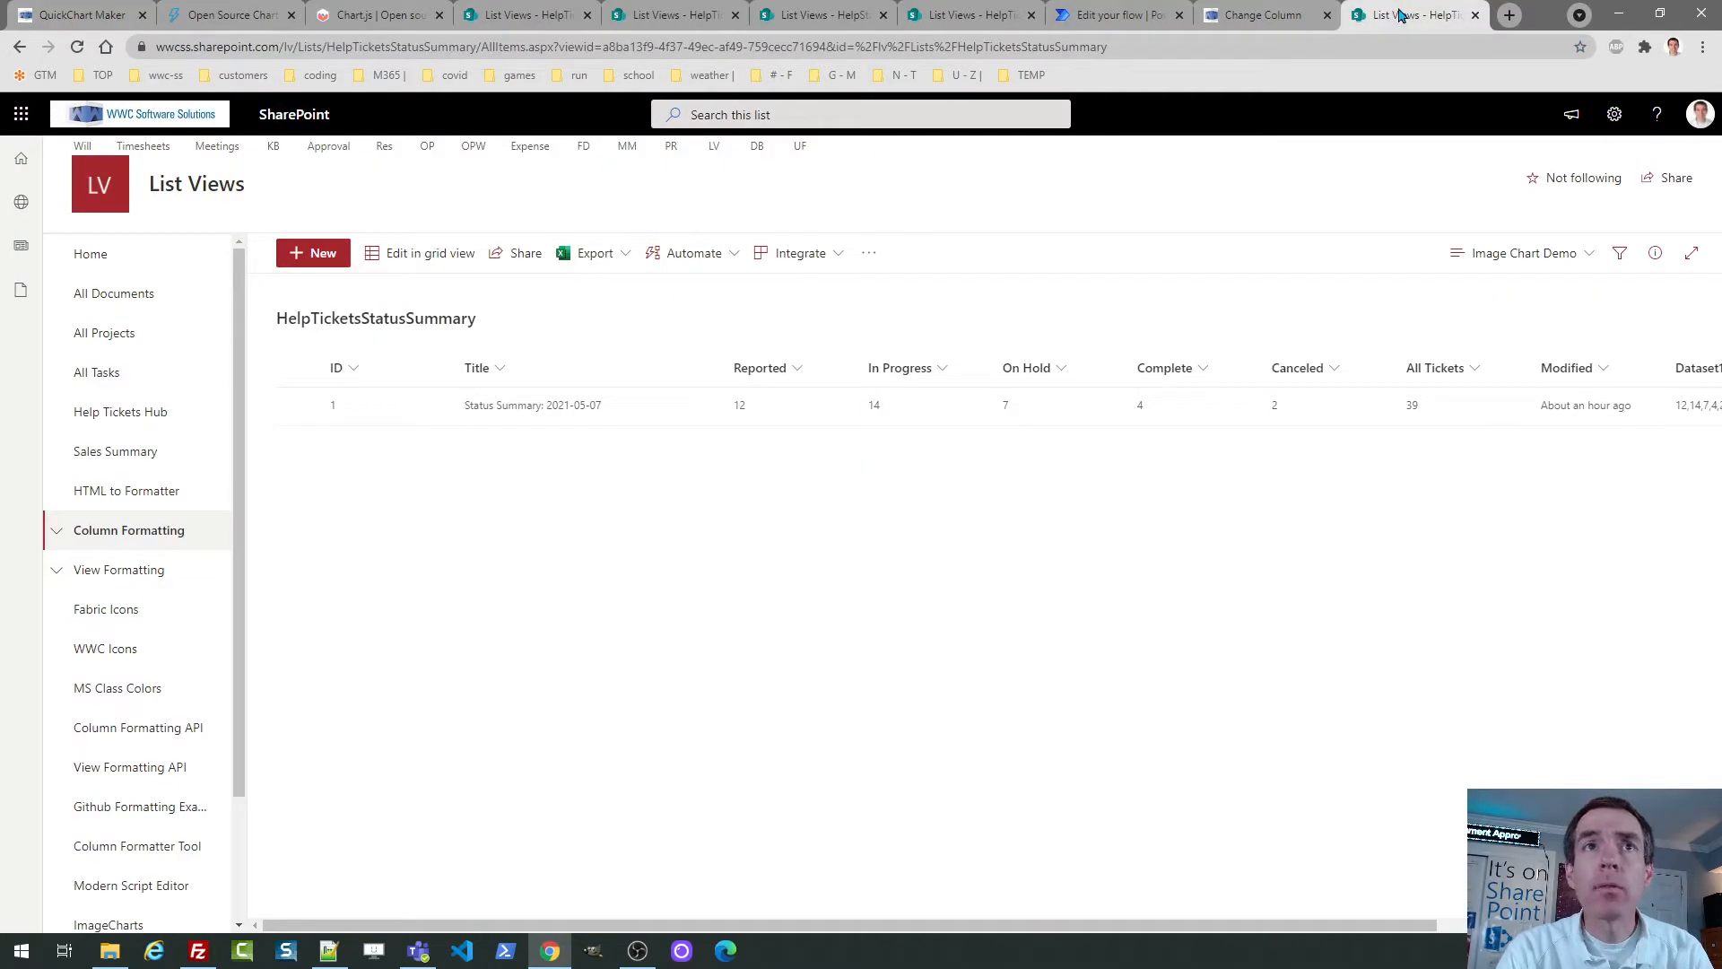
pyautogui.click(1254, 15)
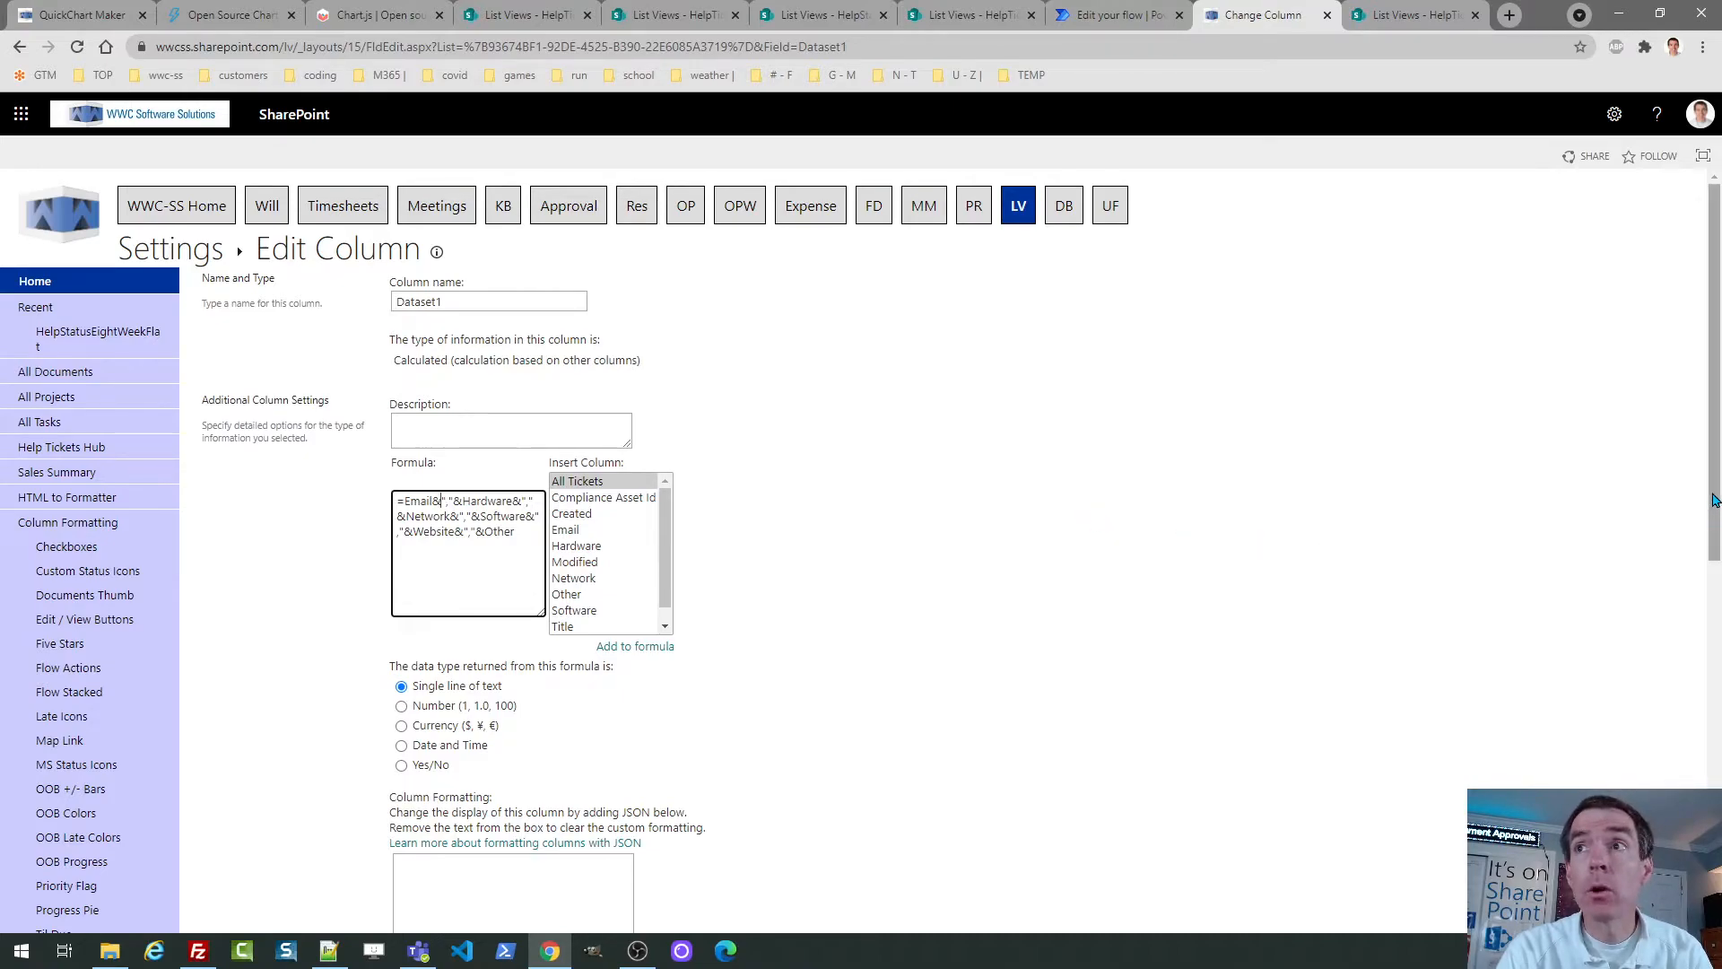
# Cancel editing the Dataset1 column and go back to the items of the HelpTicketsCategorySummary list.
pyautogui.moveTo(1713, 515); pyautogui.dragTo(1718, 769)
pyautogui.click(1650, 523)
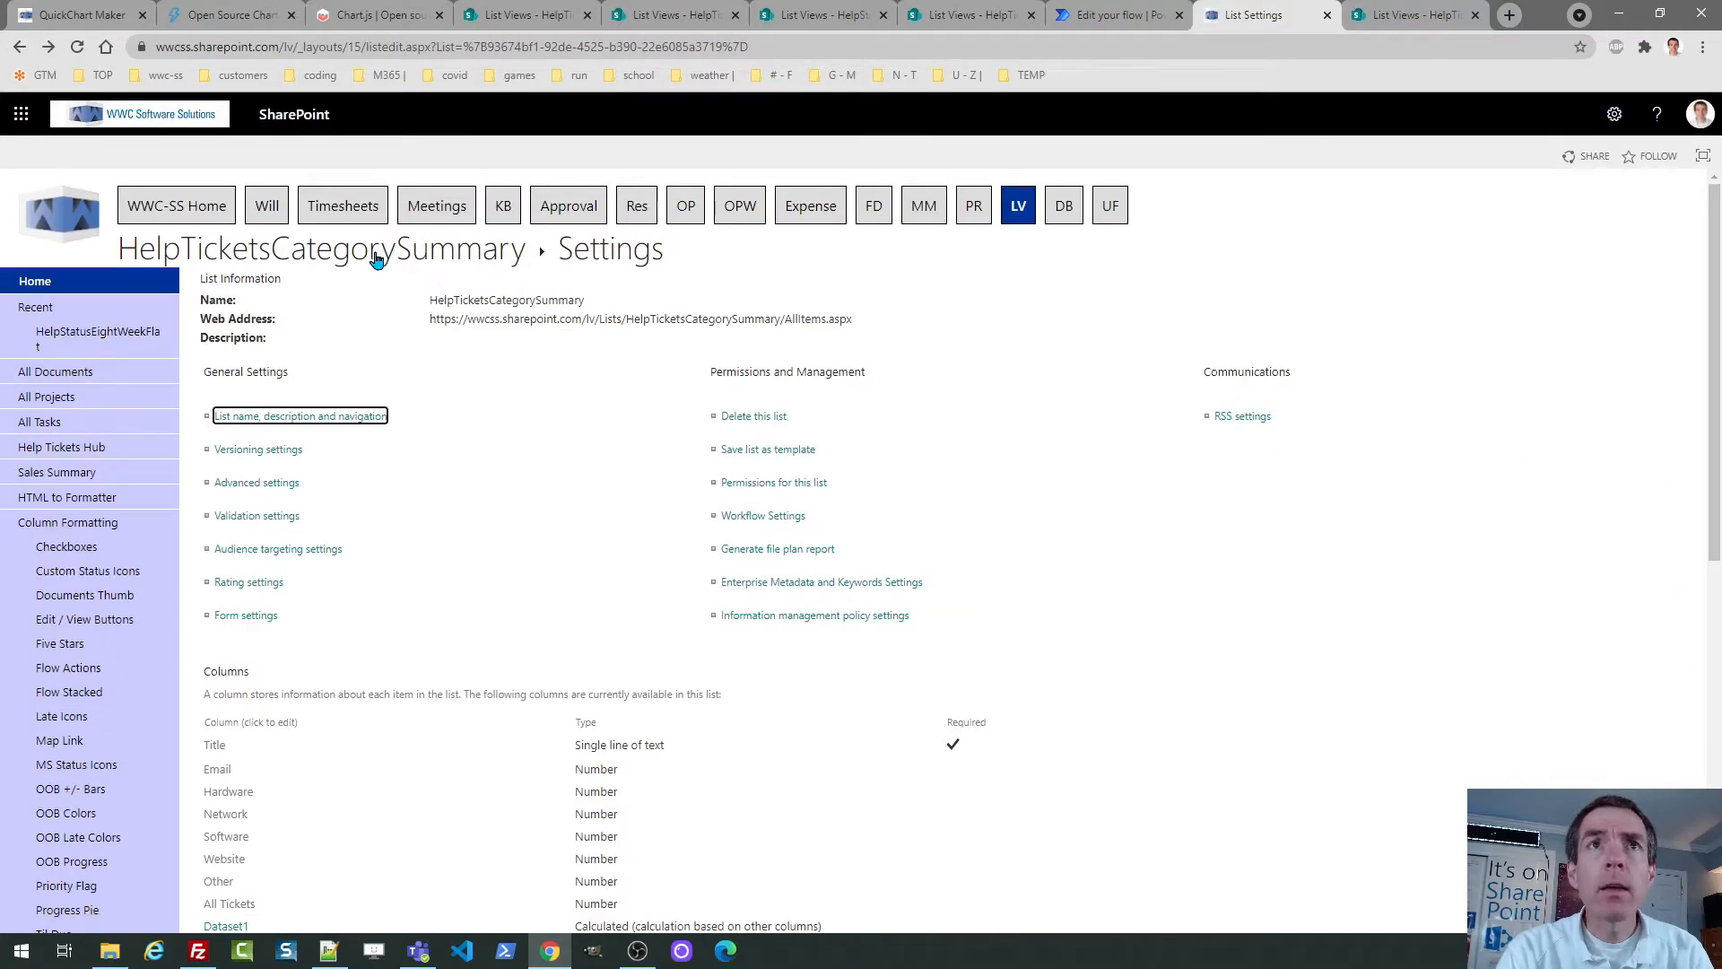
pyautogui.click(377, 260)
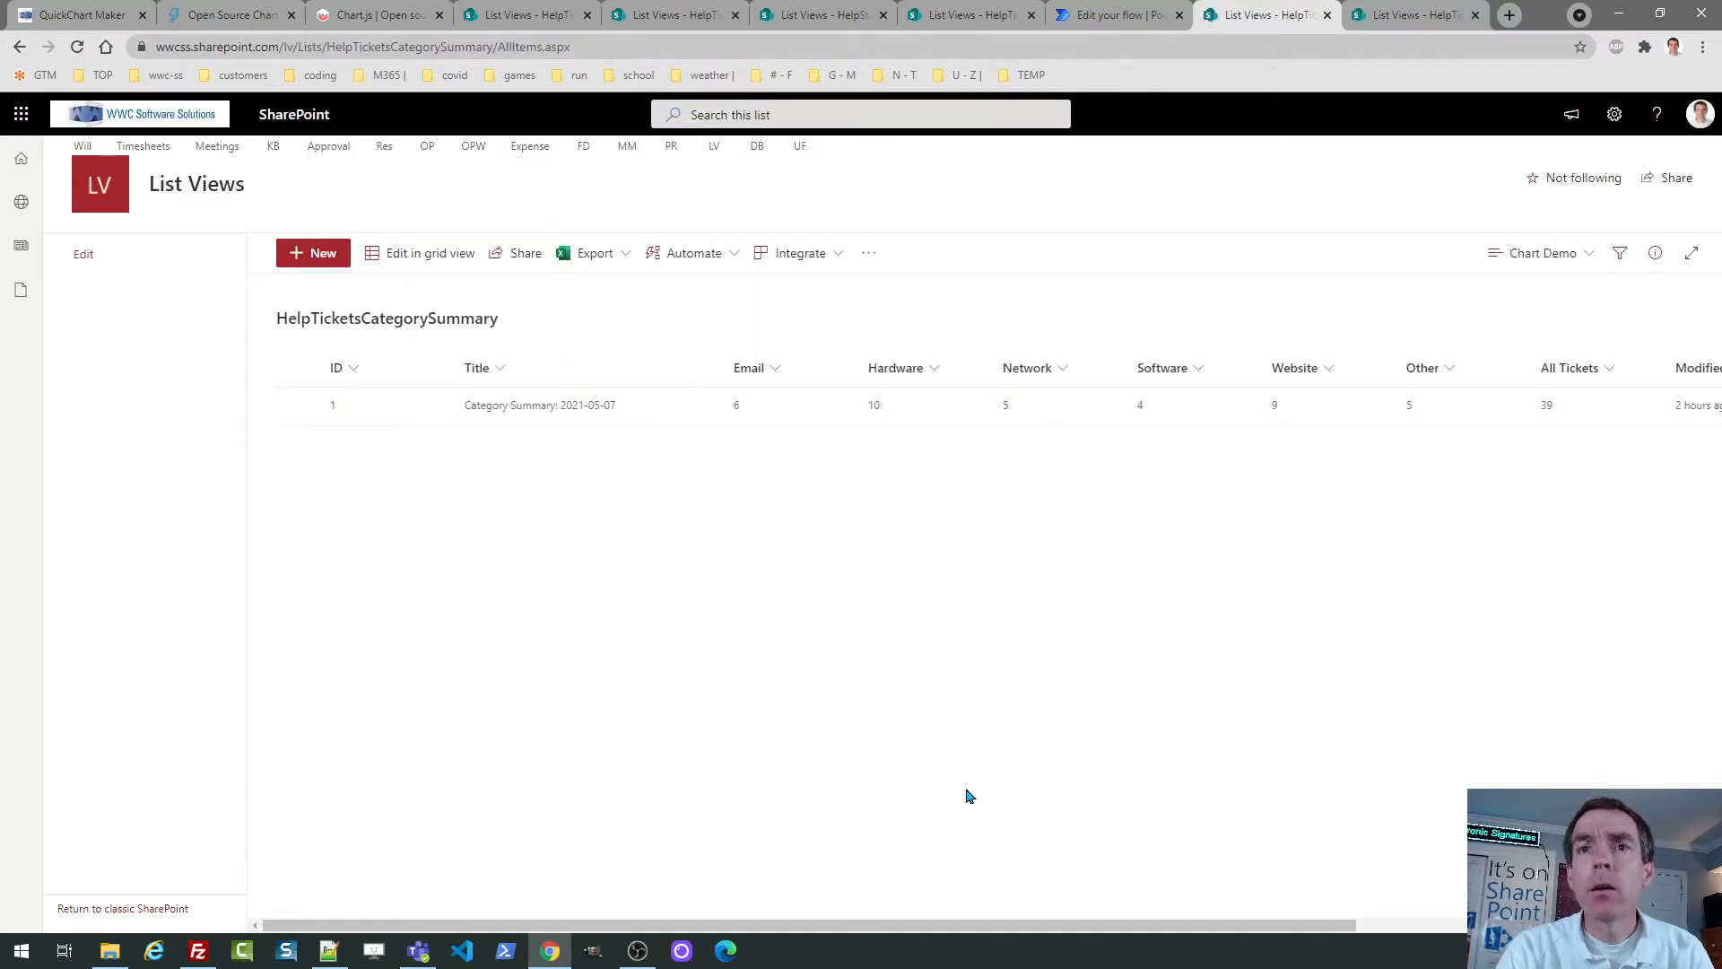
# Copy the Dataset1 field value of the category summary item in the HelpTicketsCategorySummary list.
pyautogui.moveTo(874, 926); pyautogui.dragTo(1239, 915)
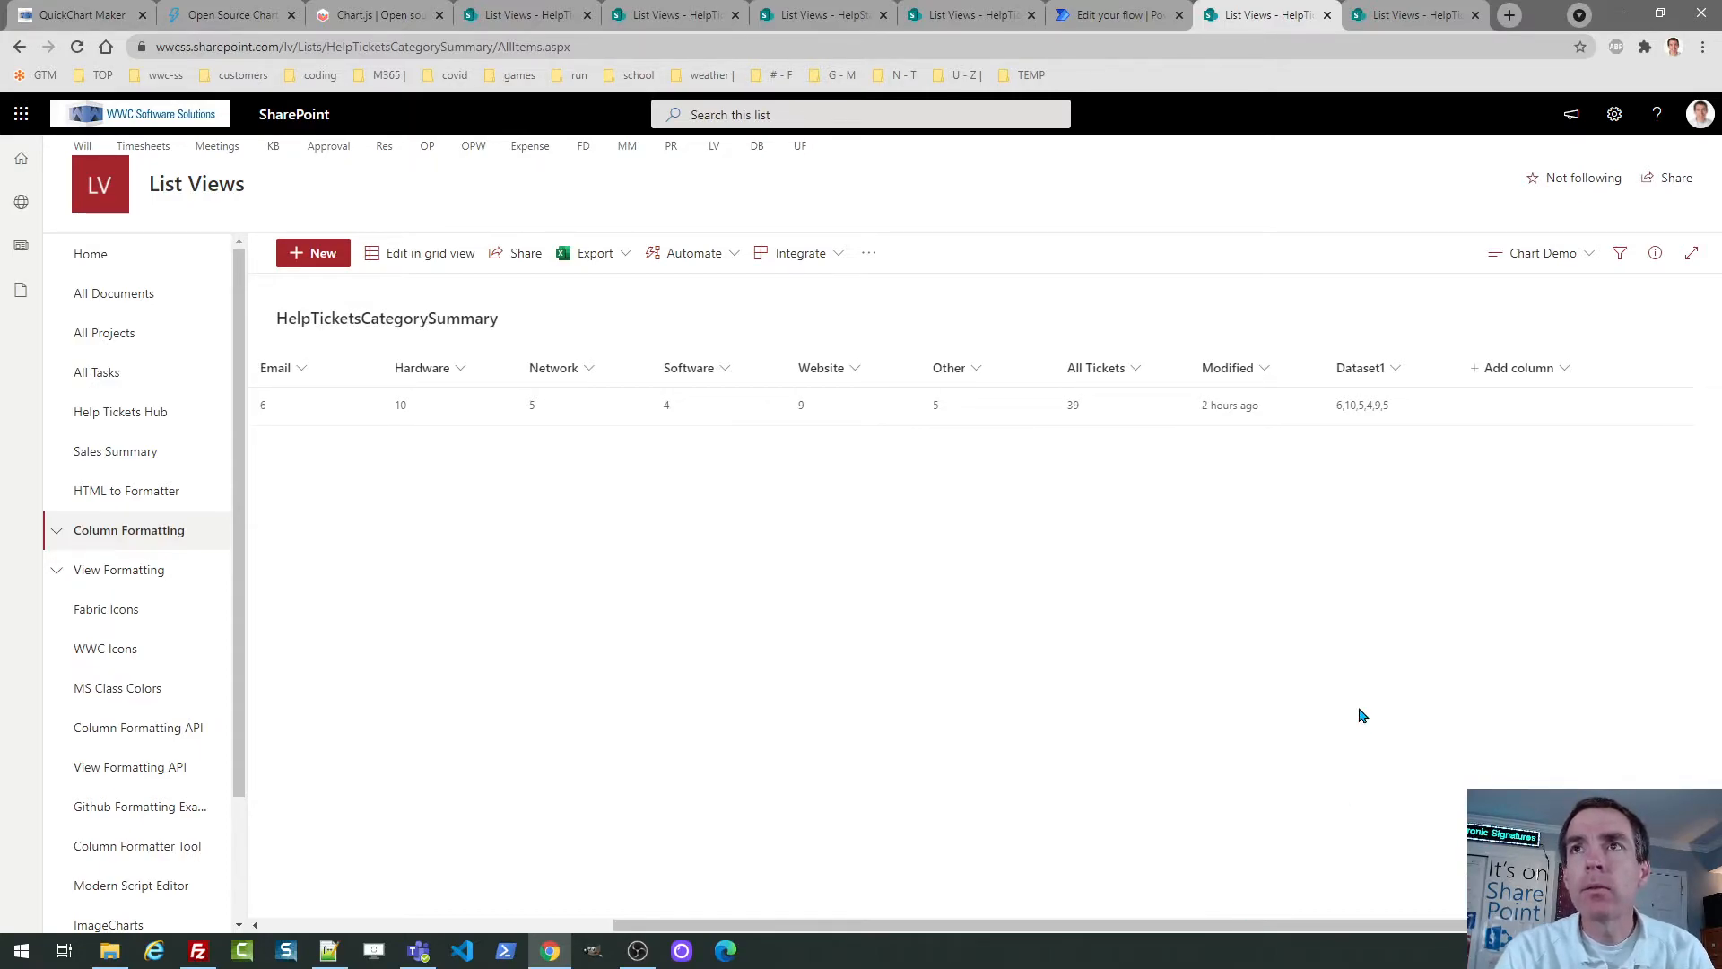
pyautogui.rightClick(1354, 409)
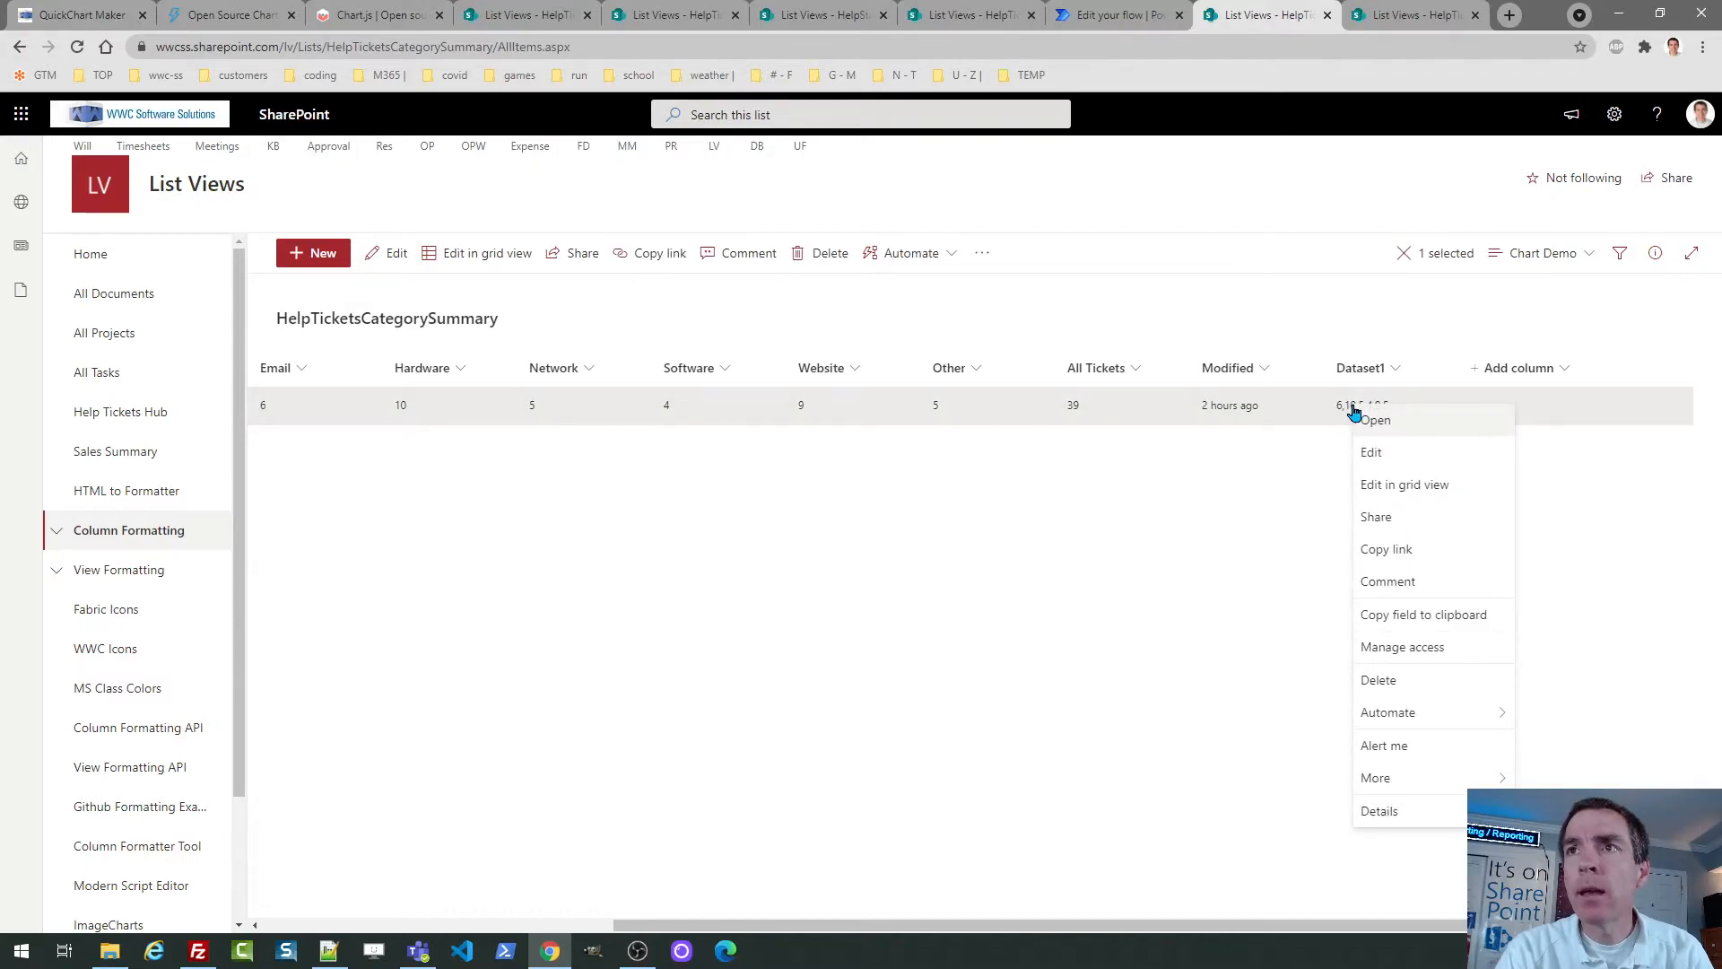
pyautogui.click(1396, 616)
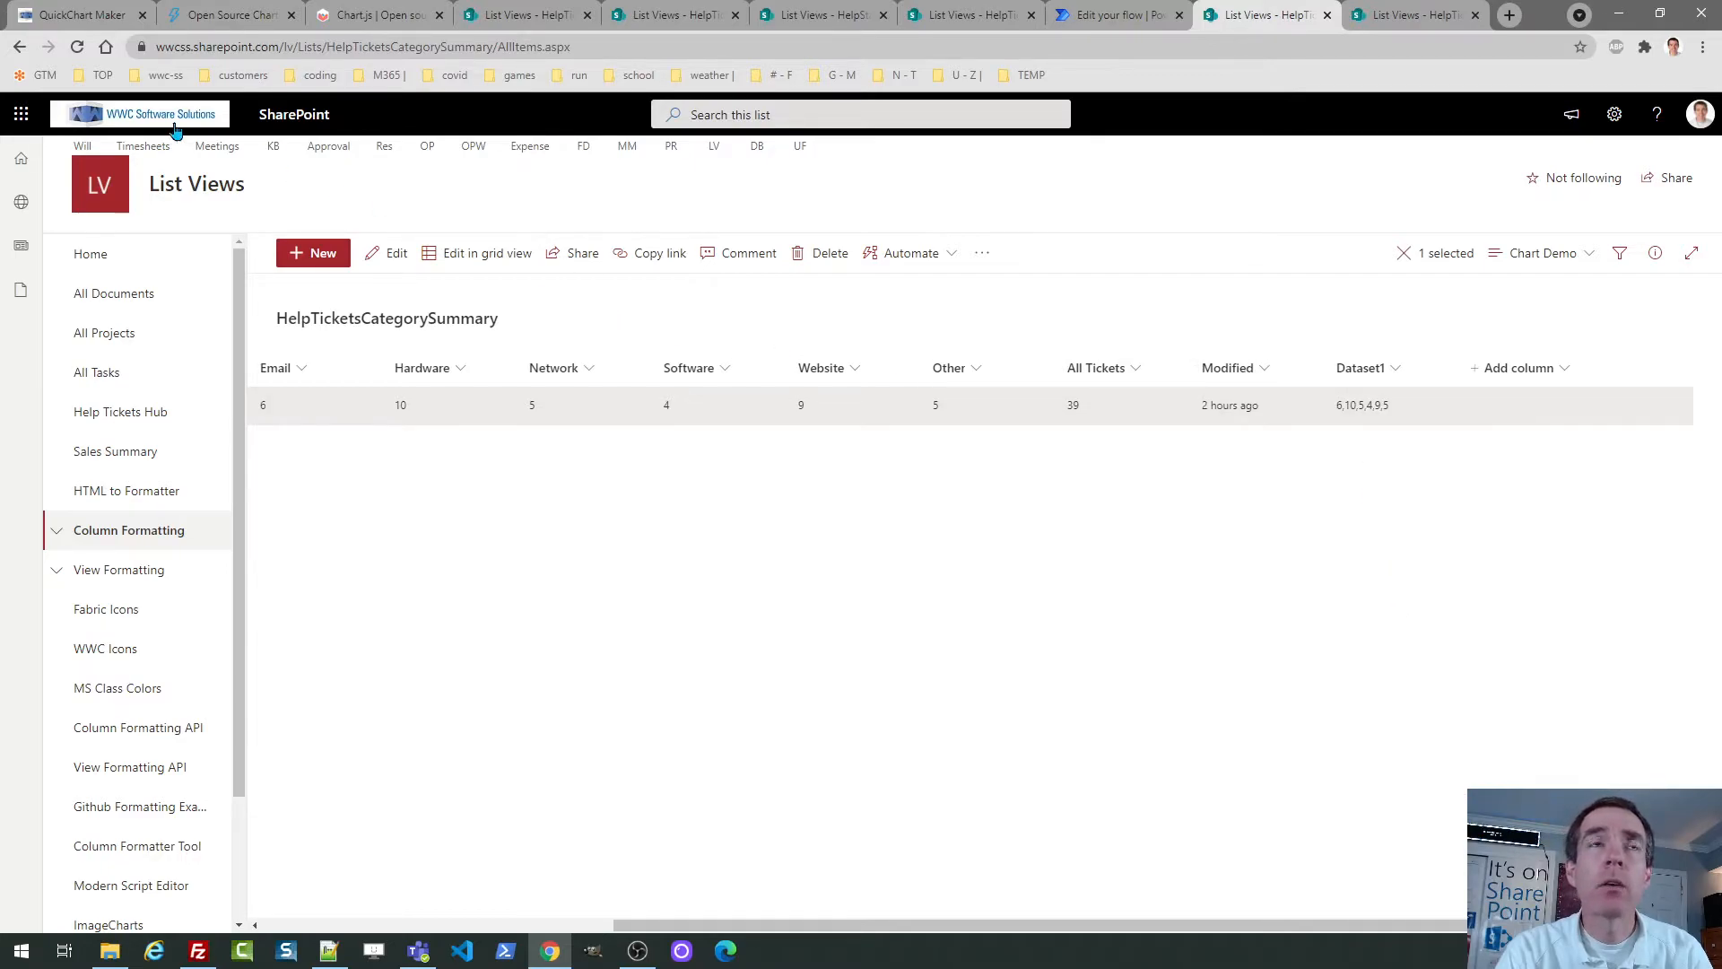
# Switch to Quickchart Maker, reset the page, and replace the Field 1 data with the copied values 6,10,5,4,9,5.
pyautogui.click(80, 14)
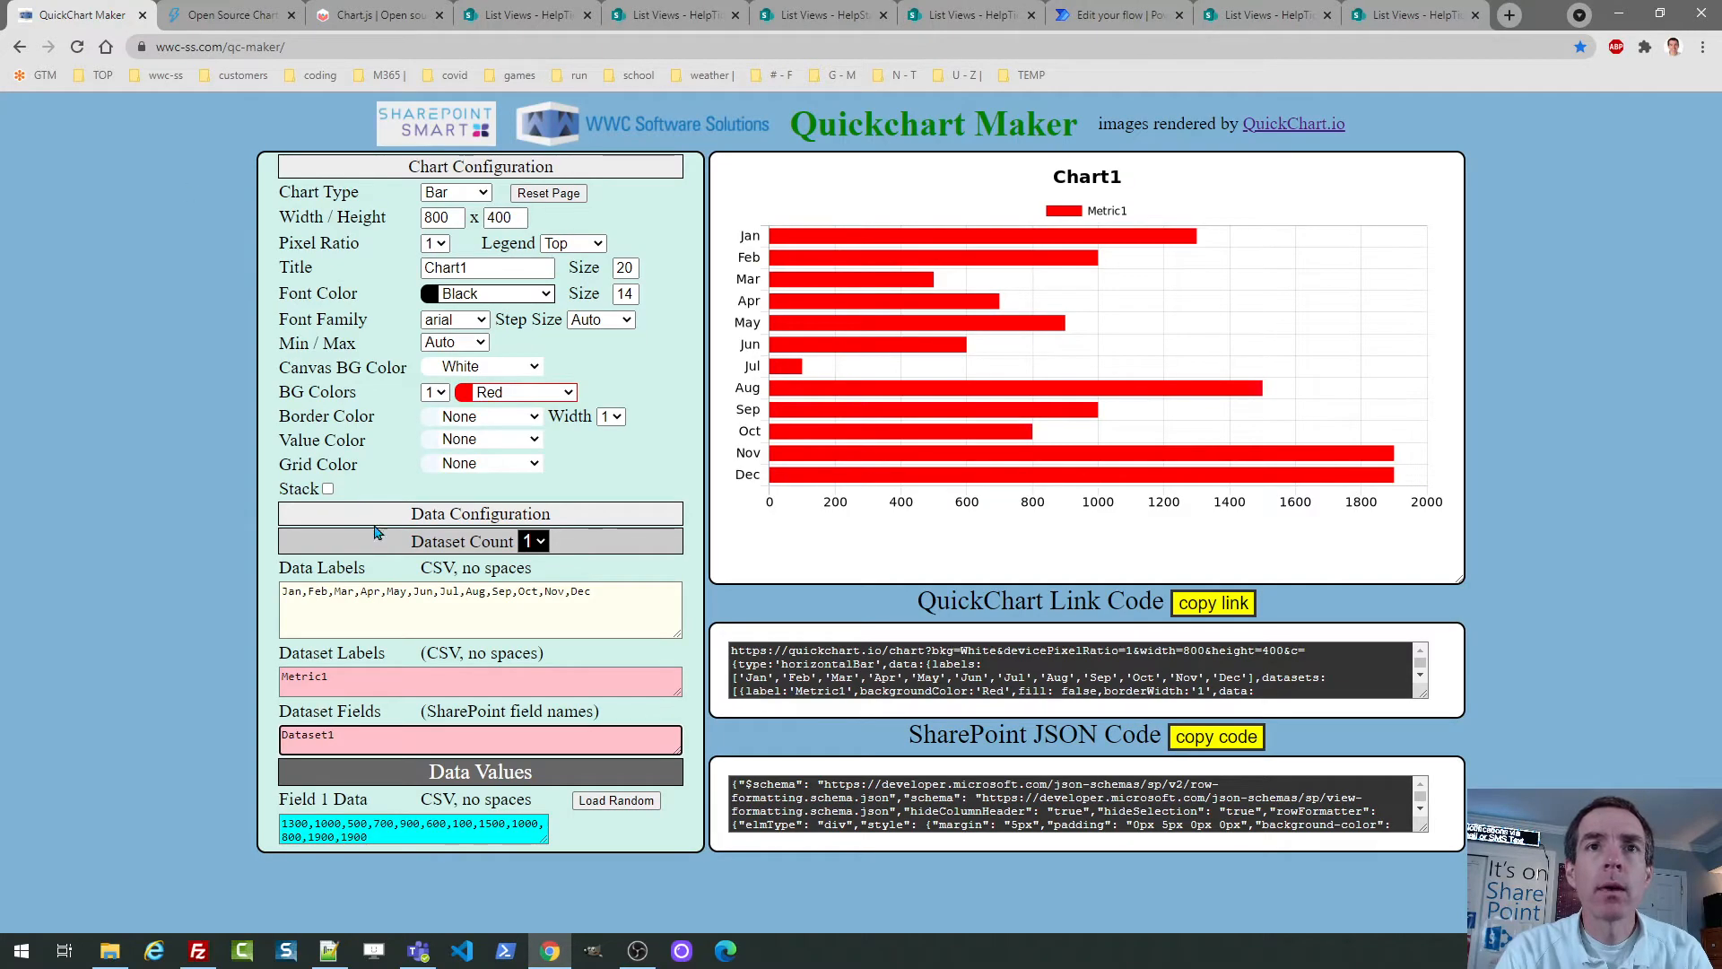
pyautogui.click(550, 195)
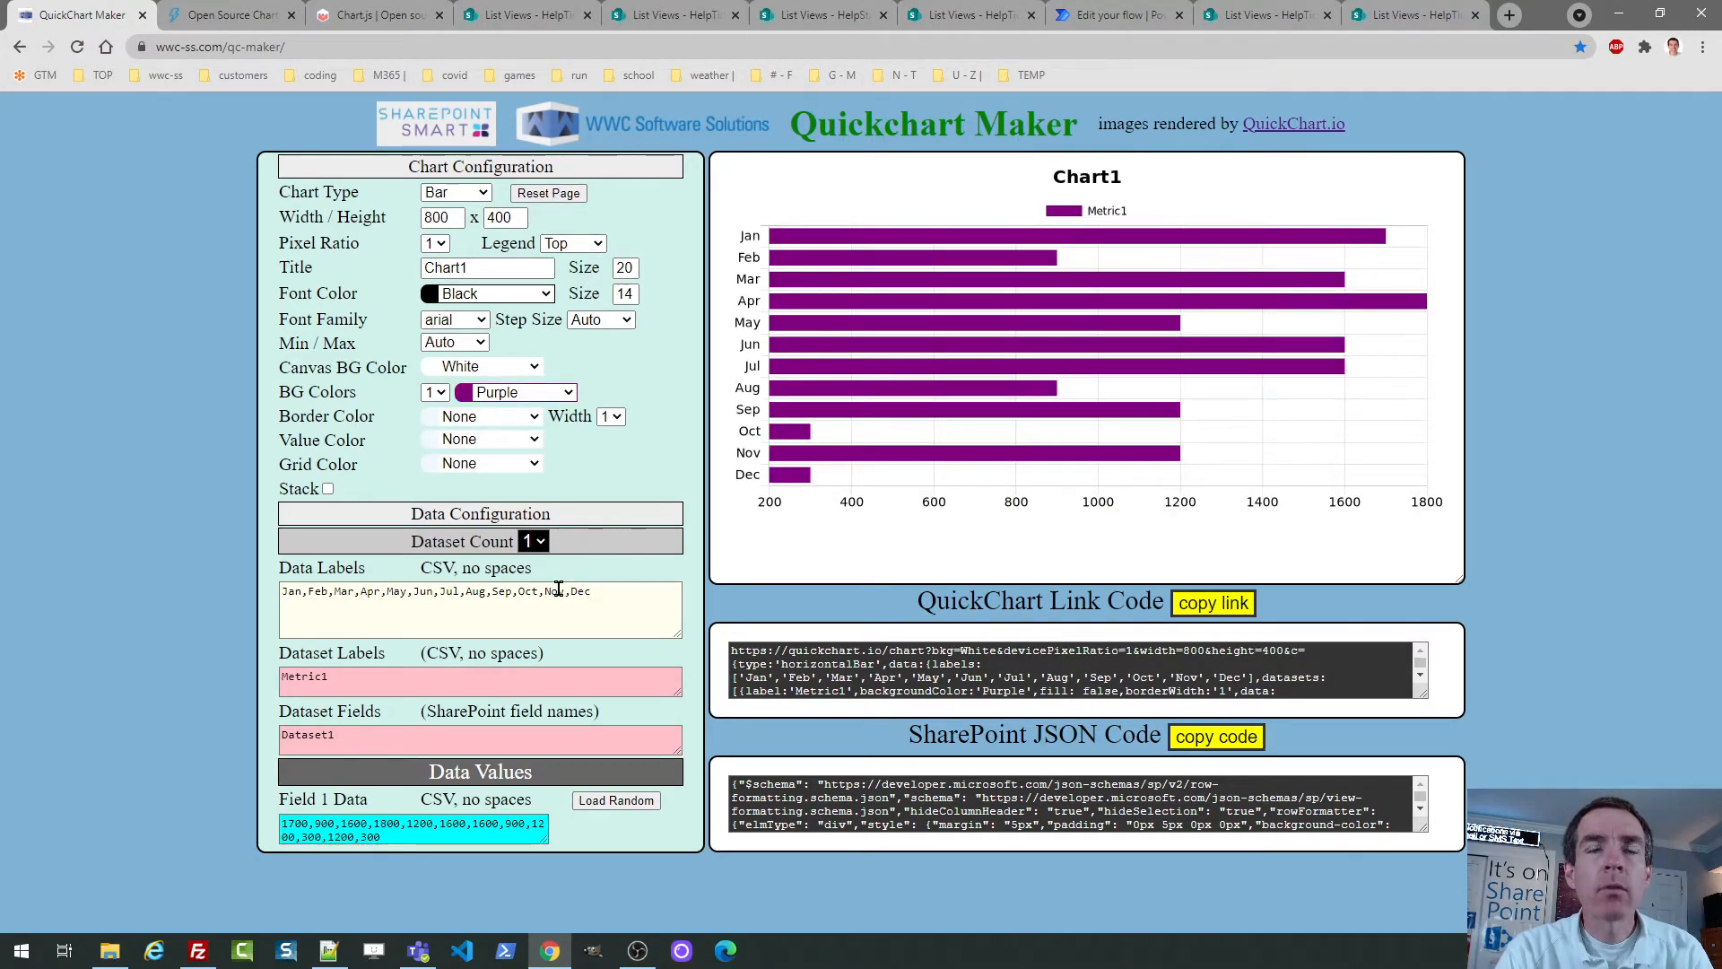
pyautogui.click(400, 831)
pyautogui.moveTo(400, 834); pyautogui.dragTo(284, 825)
pyautogui.hotkey('ctrl', 'v')
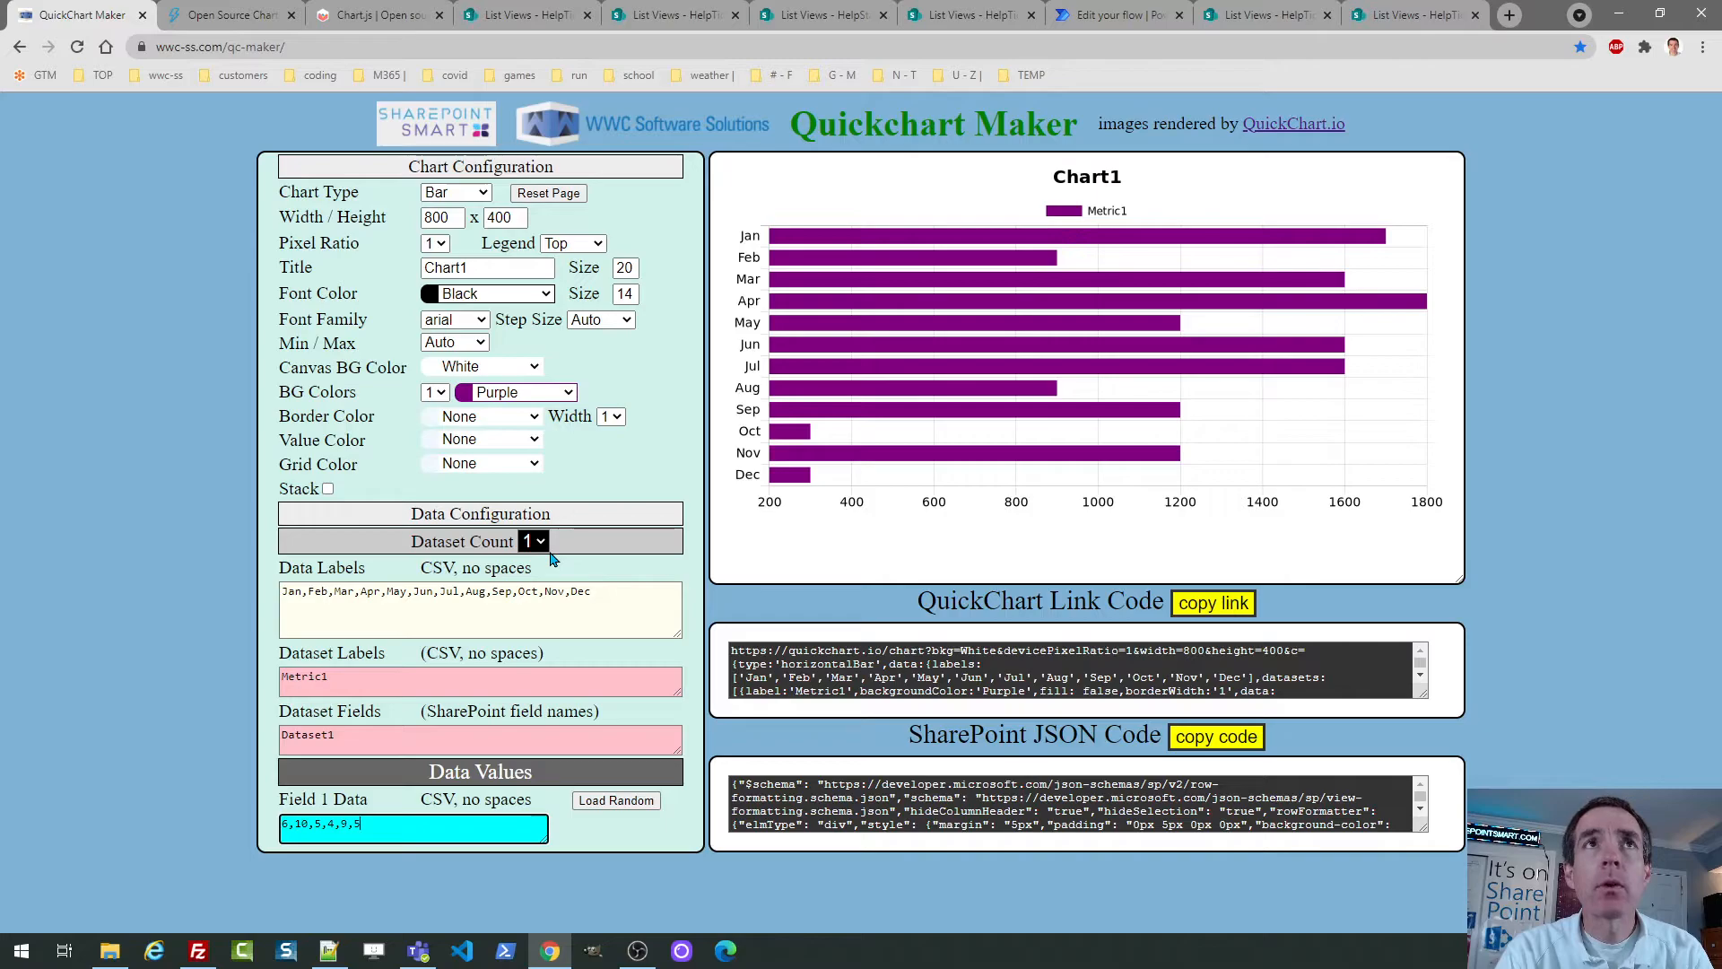
# Check the category column order in the HelpTicketsCategorySummary list and replace the chart's month data labels with Email,Hardware,Network.
pyautogui.click(1242, 16)
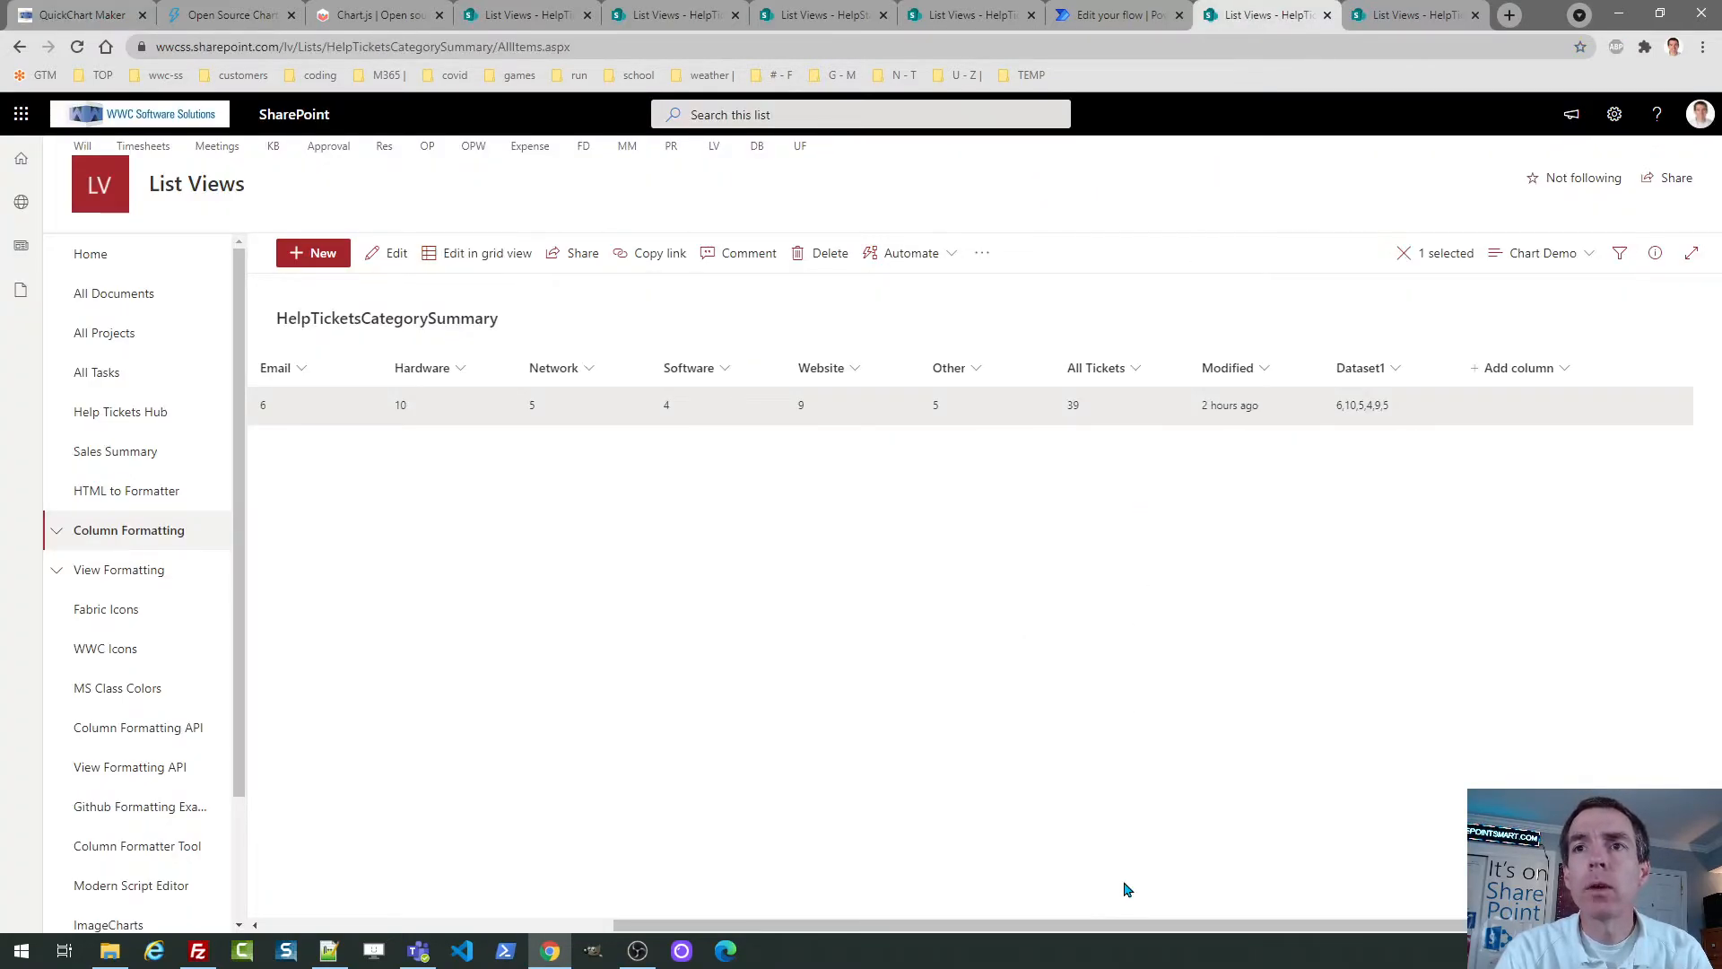
pyautogui.moveTo(1110, 925); pyautogui.dragTo(819, 925)
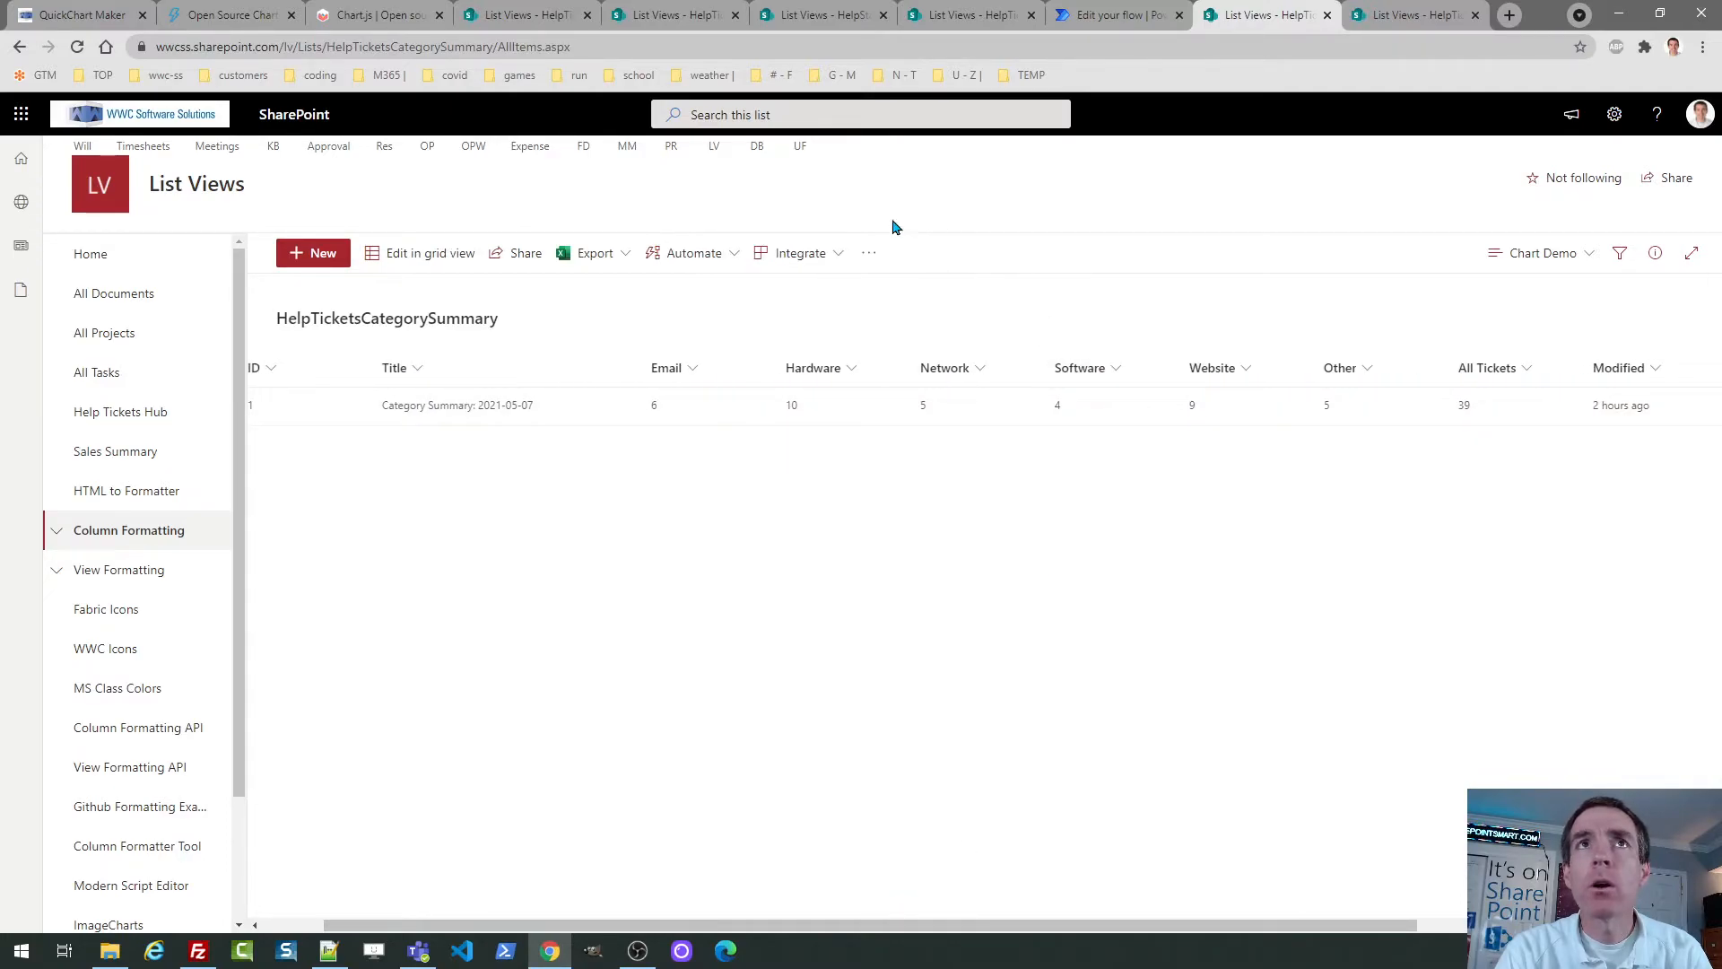
pyautogui.click(90, 15)
pyautogui.moveTo(591, 591); pyautogui.dragTo(252, 610)
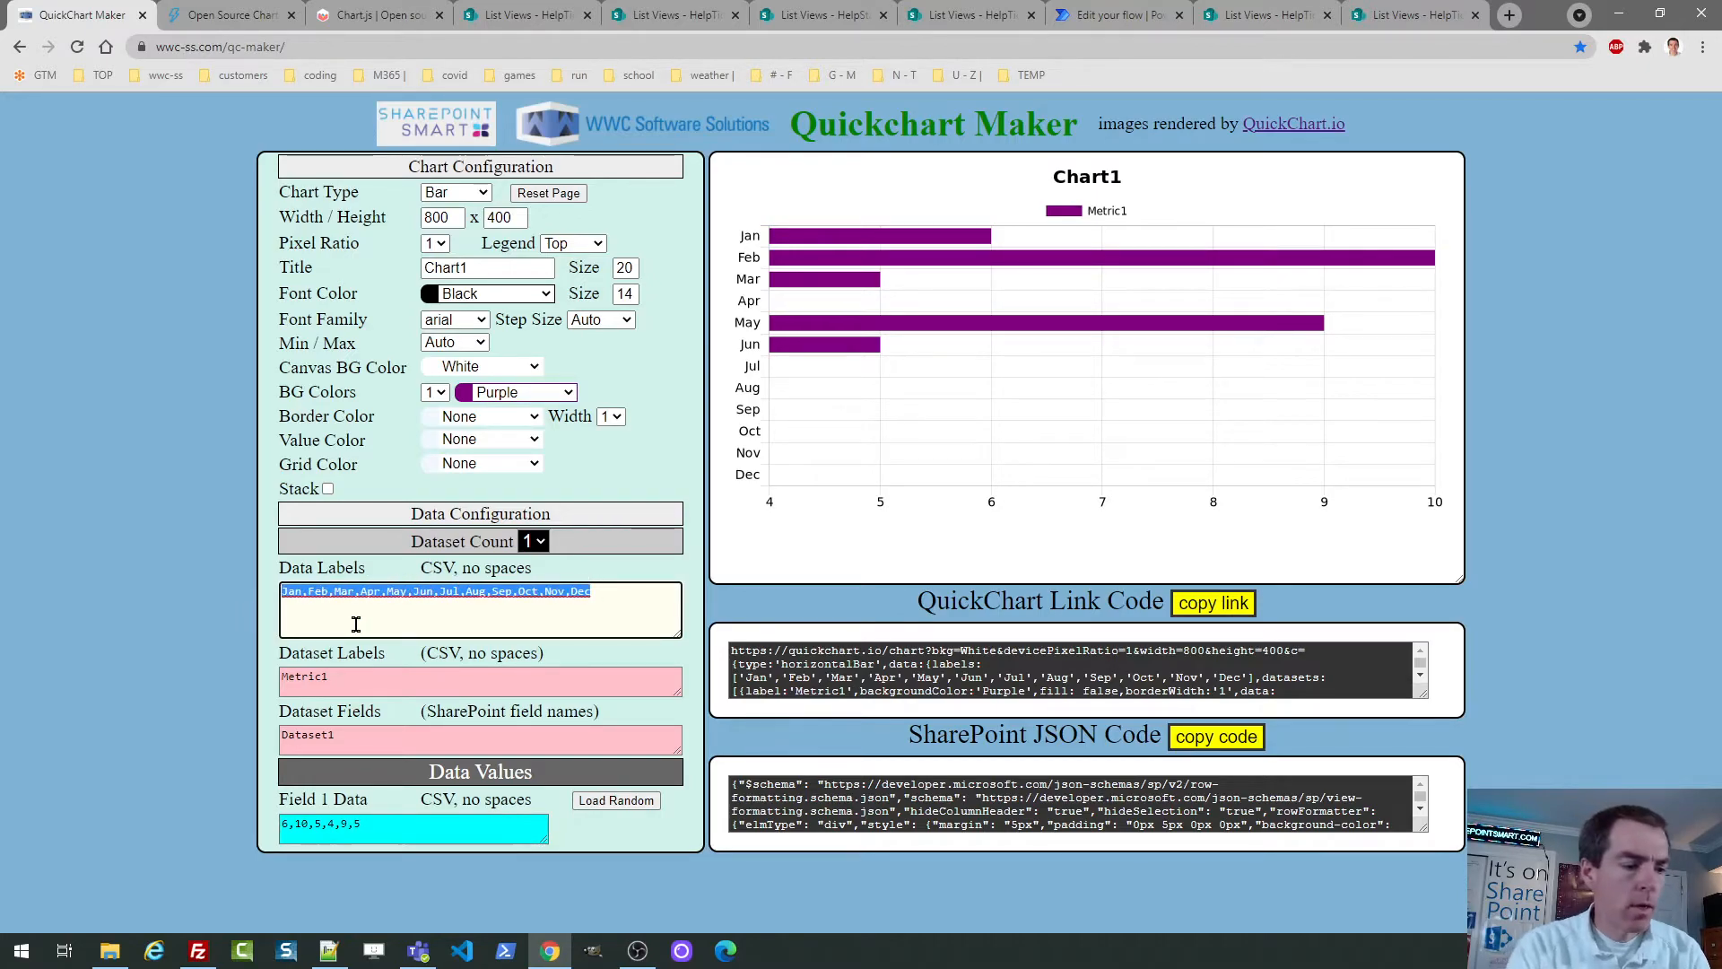
pyautogui.write('Email,')
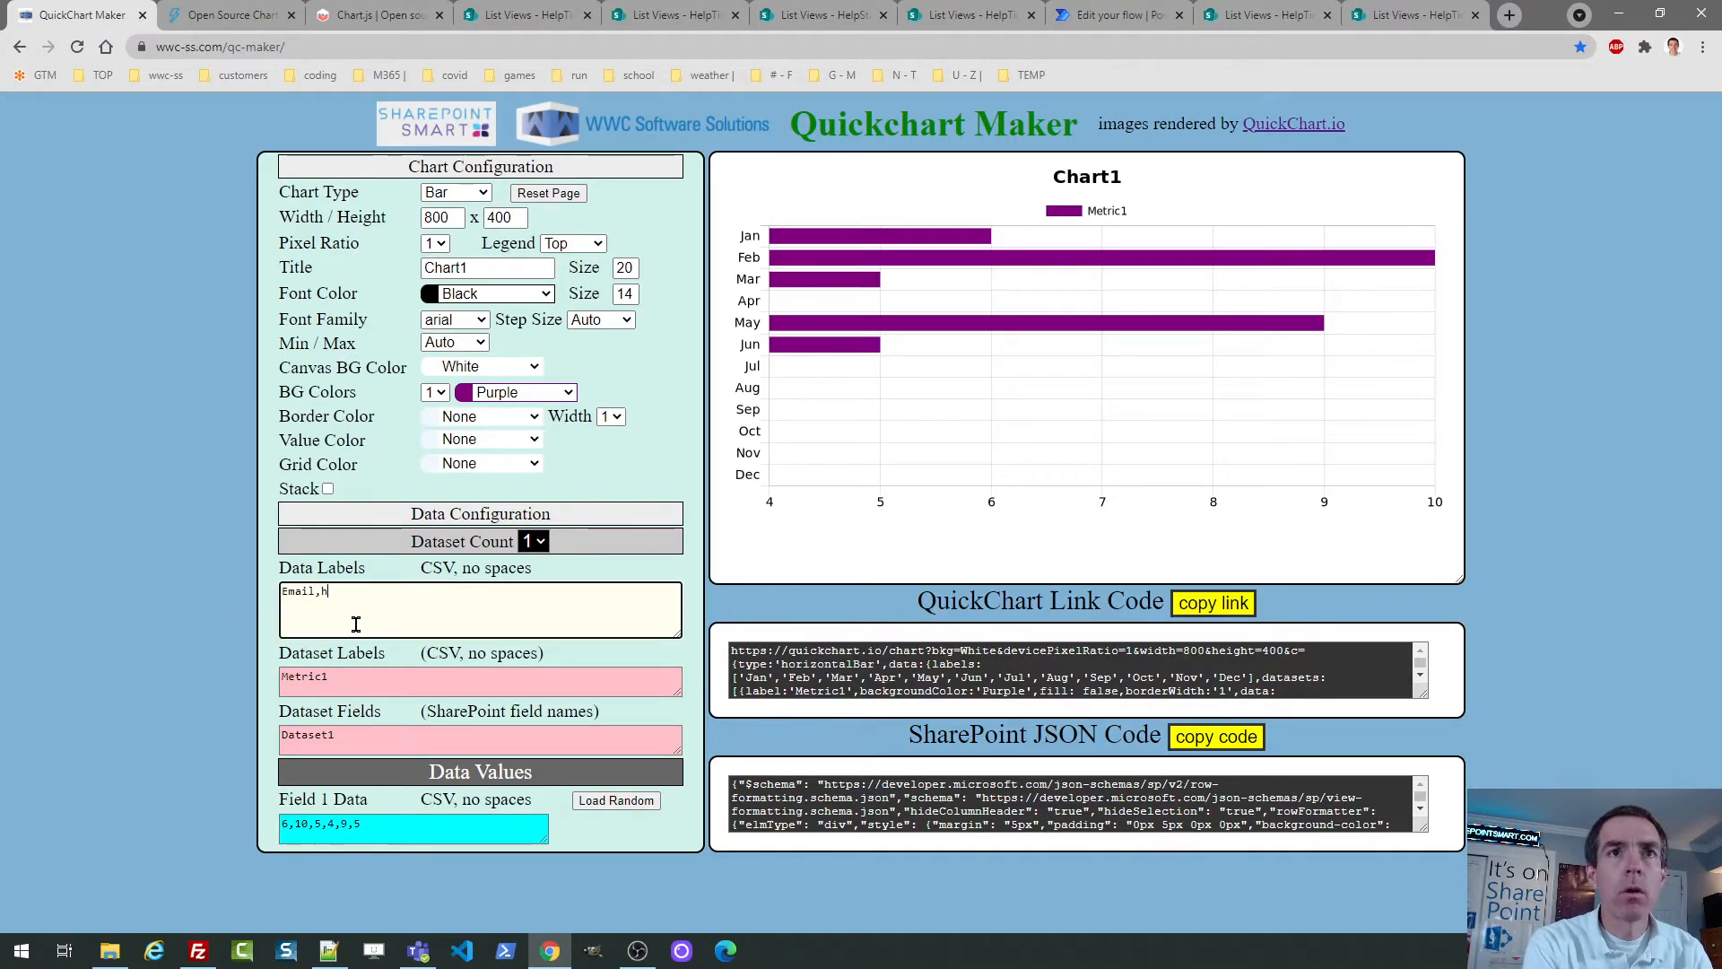
pyautogui.write('Hardware,Network')
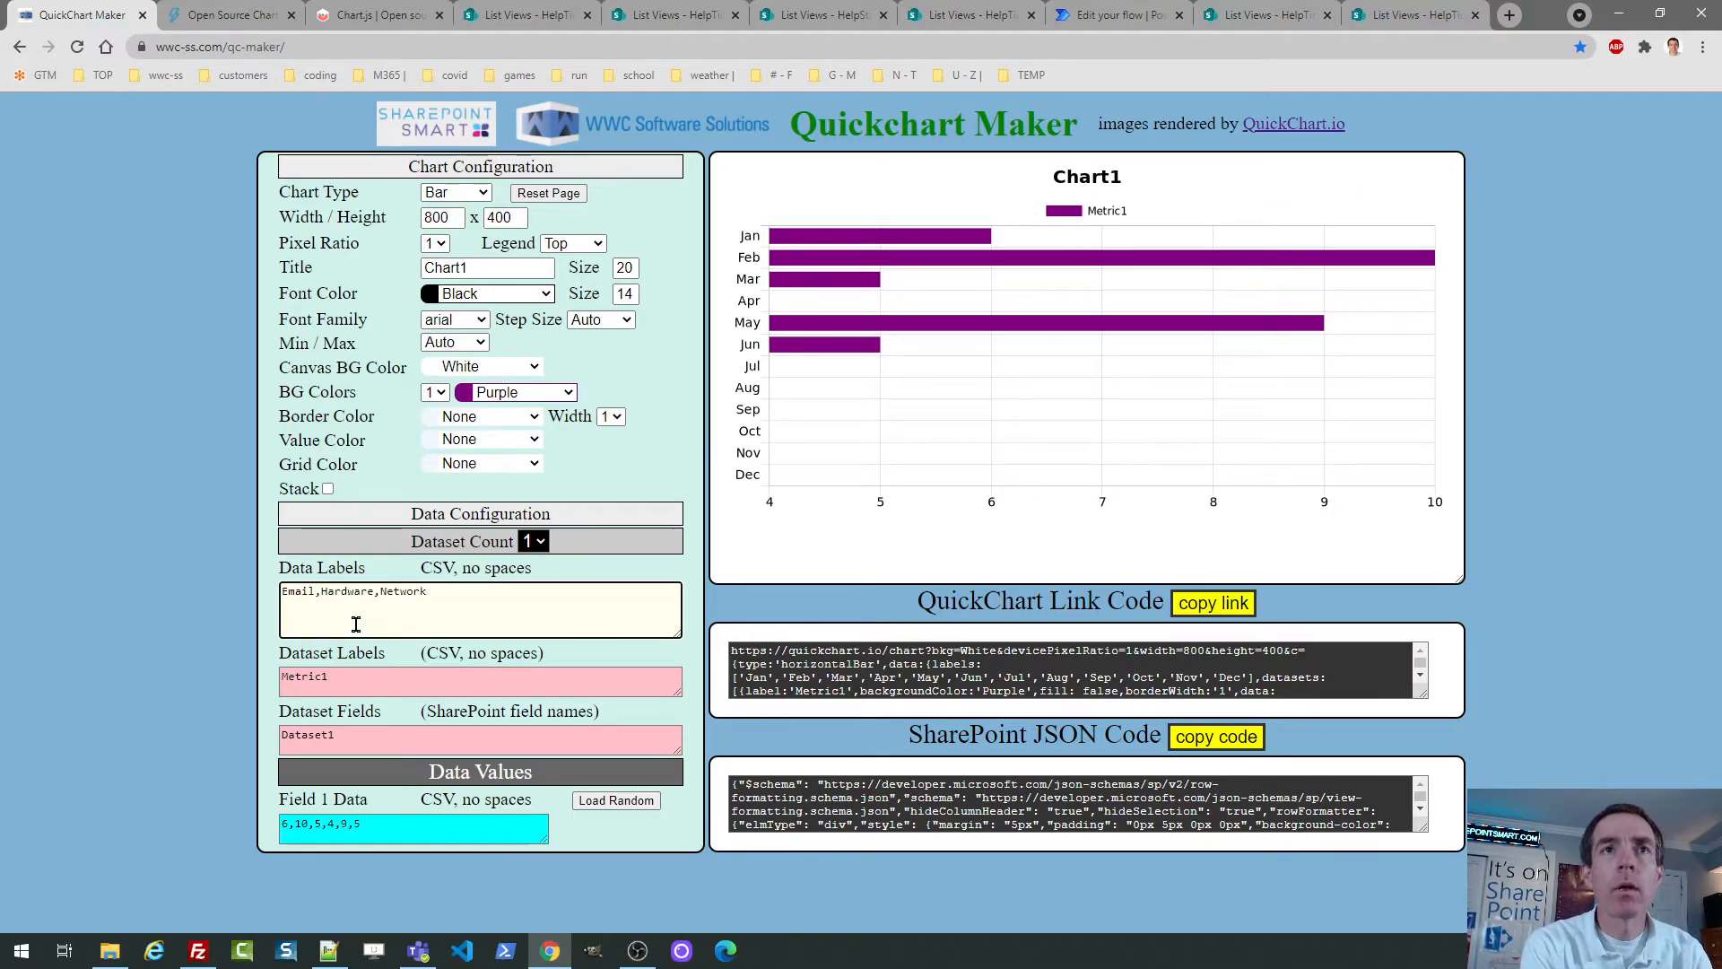
# Check the remaining category columns in the list and append Software,Website,Other to the chart's data labels.
pyautogui.click(1275, 7)
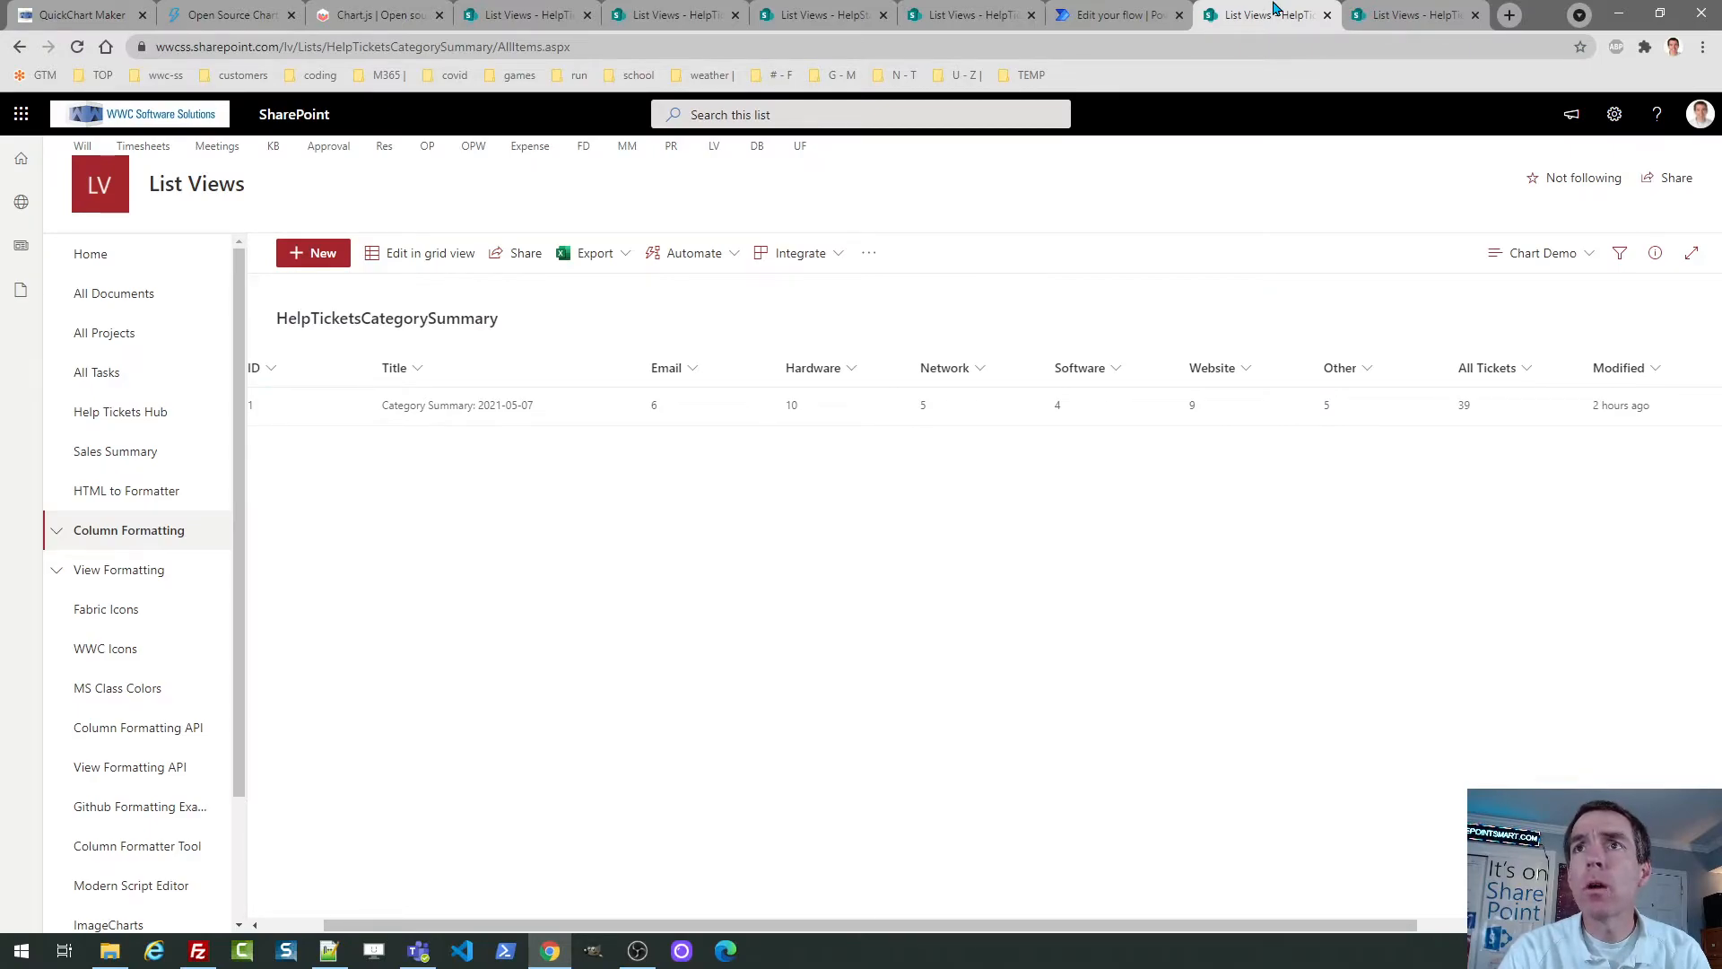
pyautogui.click(83, 15)
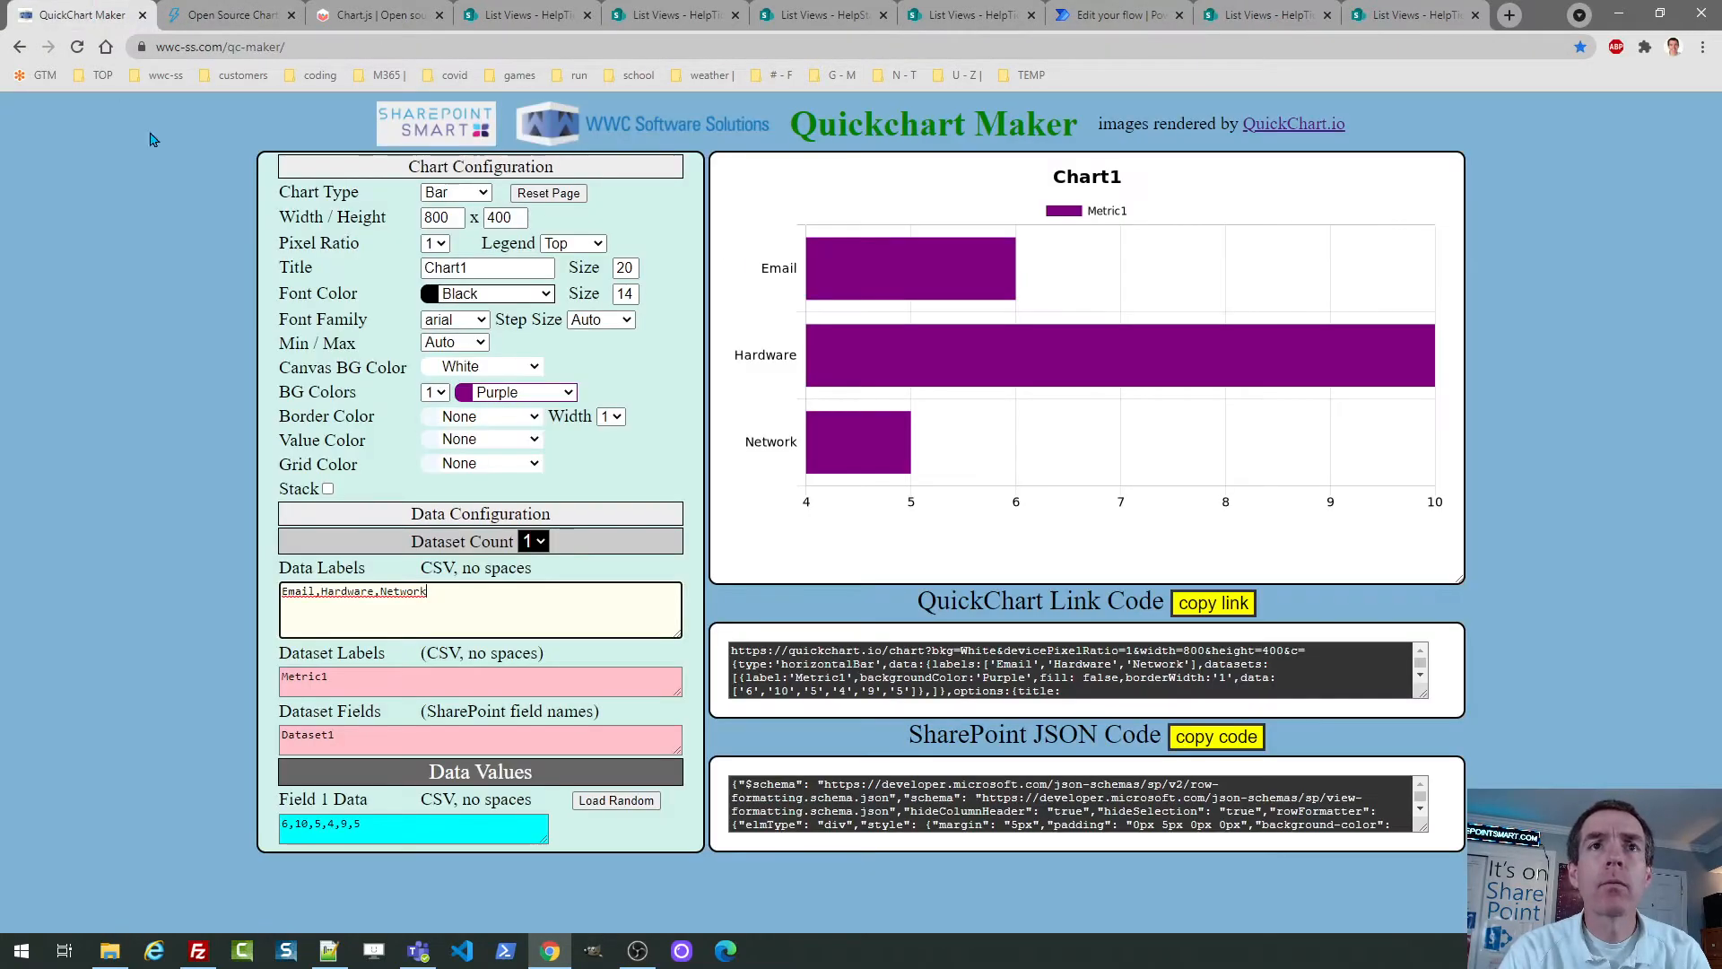
pyautogui.write(',software')
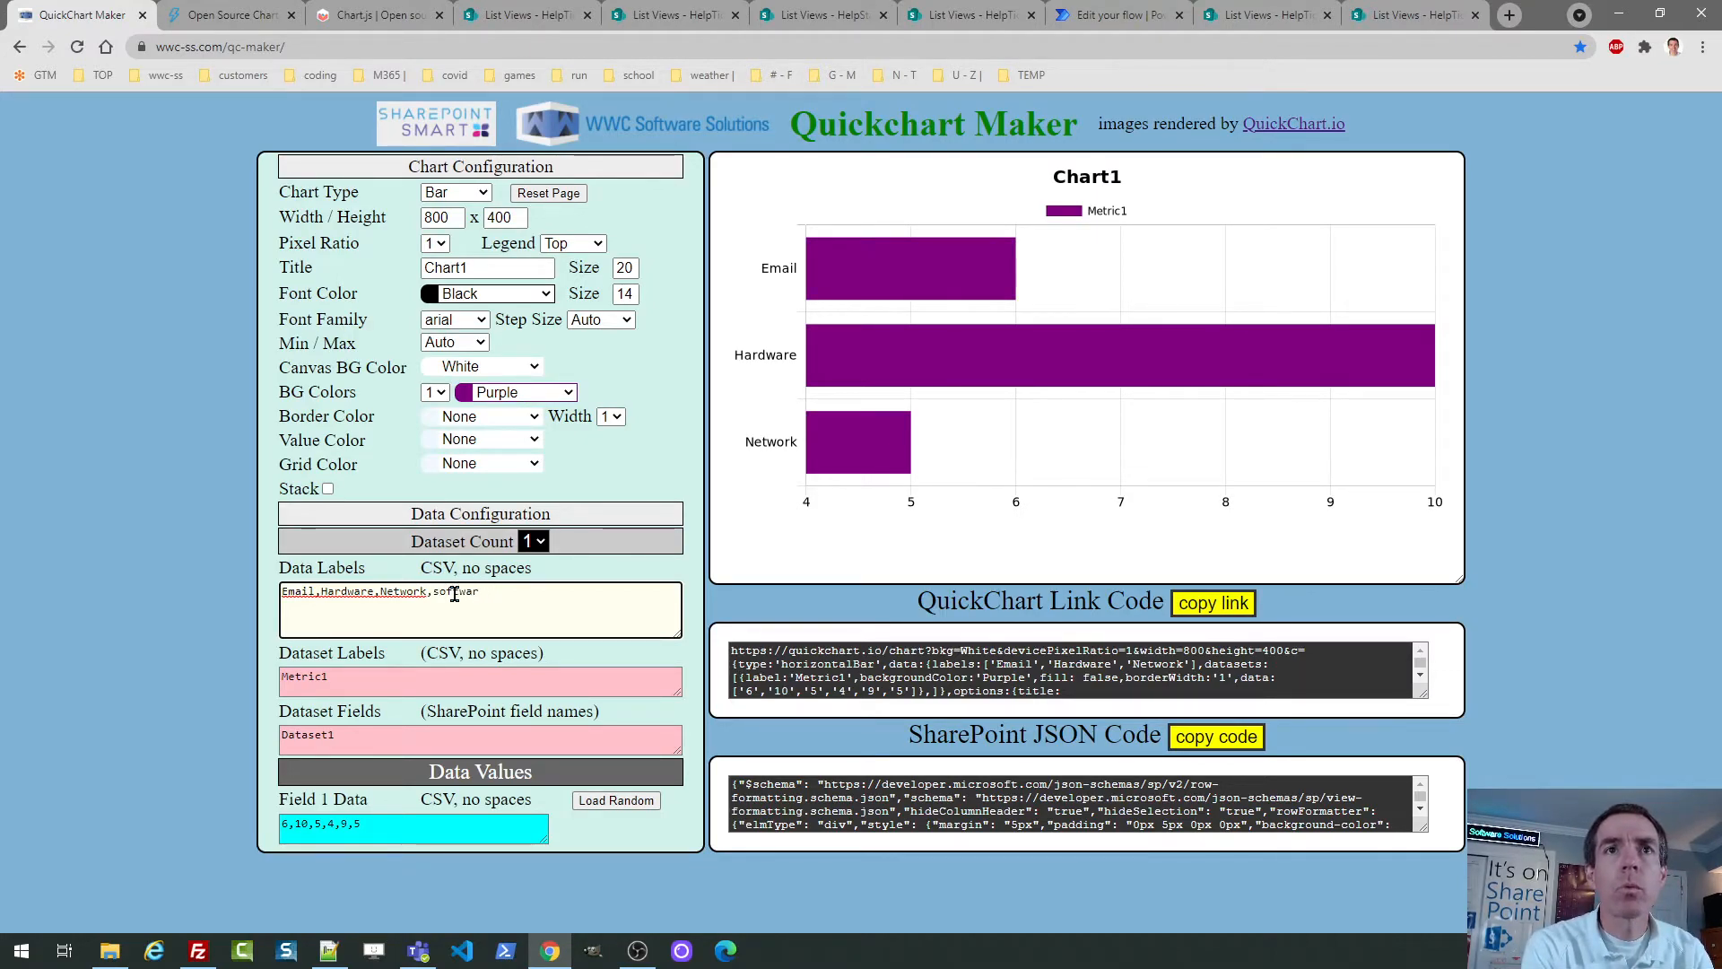
pyautogui.press('BackSpace')
pyautogui.press('BackSpace')
pyautogui.write('Sof')
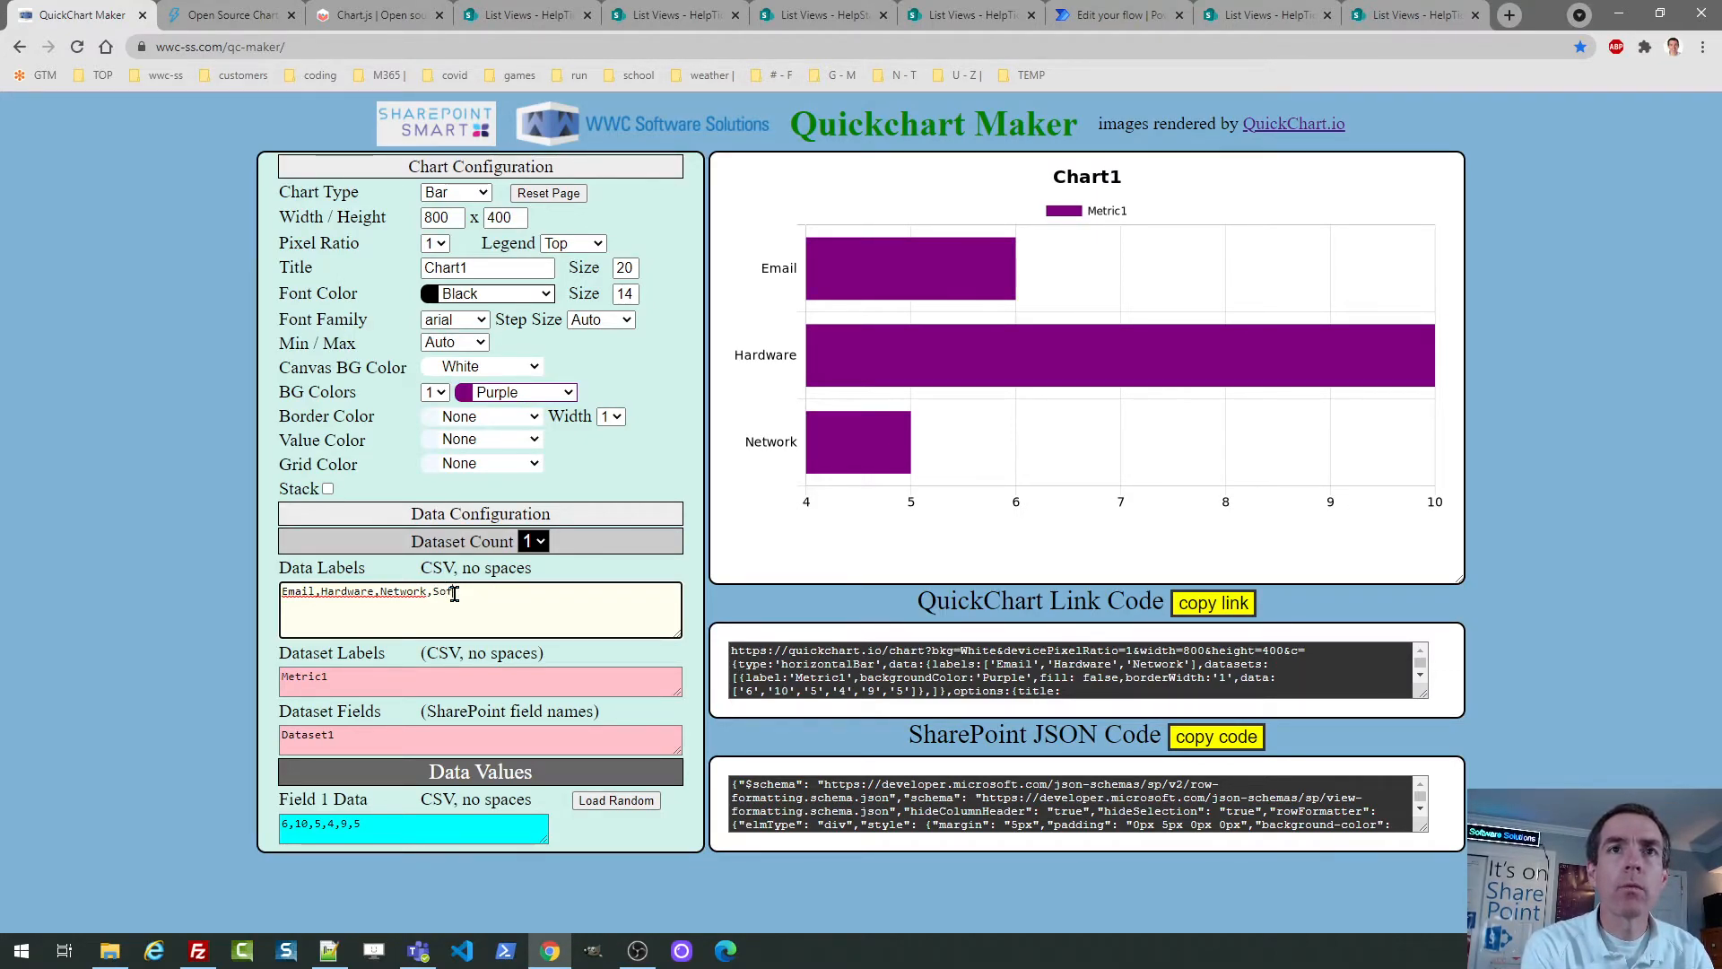
pyautogui.write('tware,Website,Other')
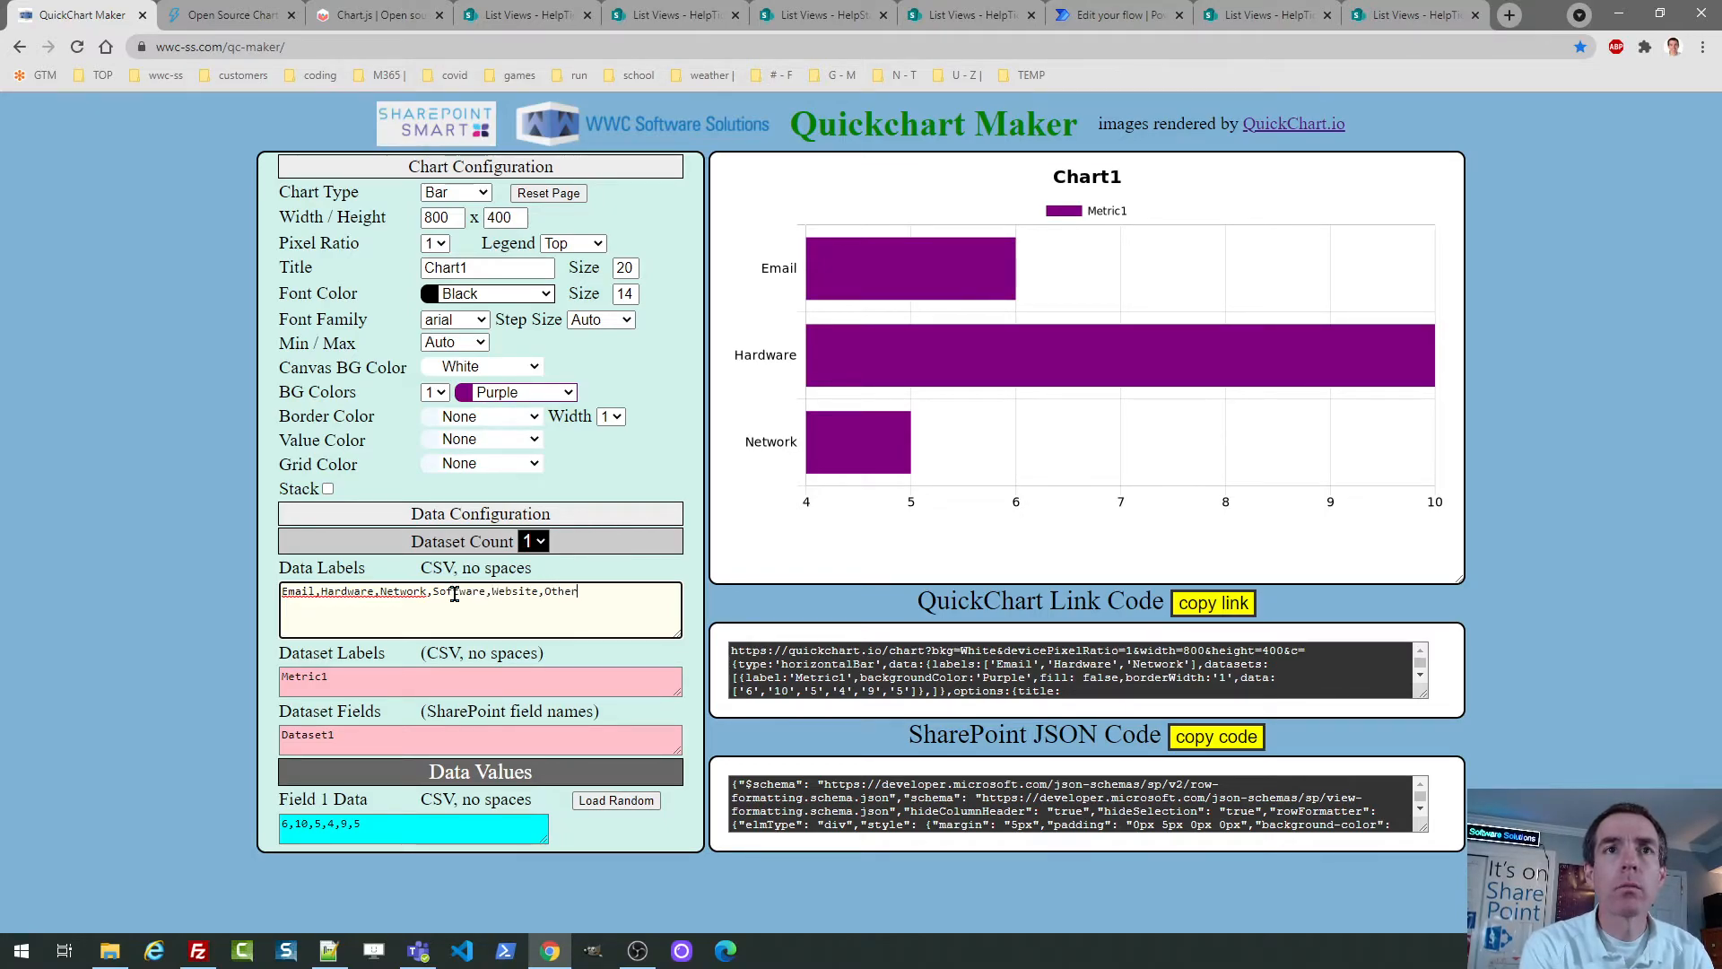
# Replace the dataset label Metric1 with Categories.
pyautogui.click(425, 678)
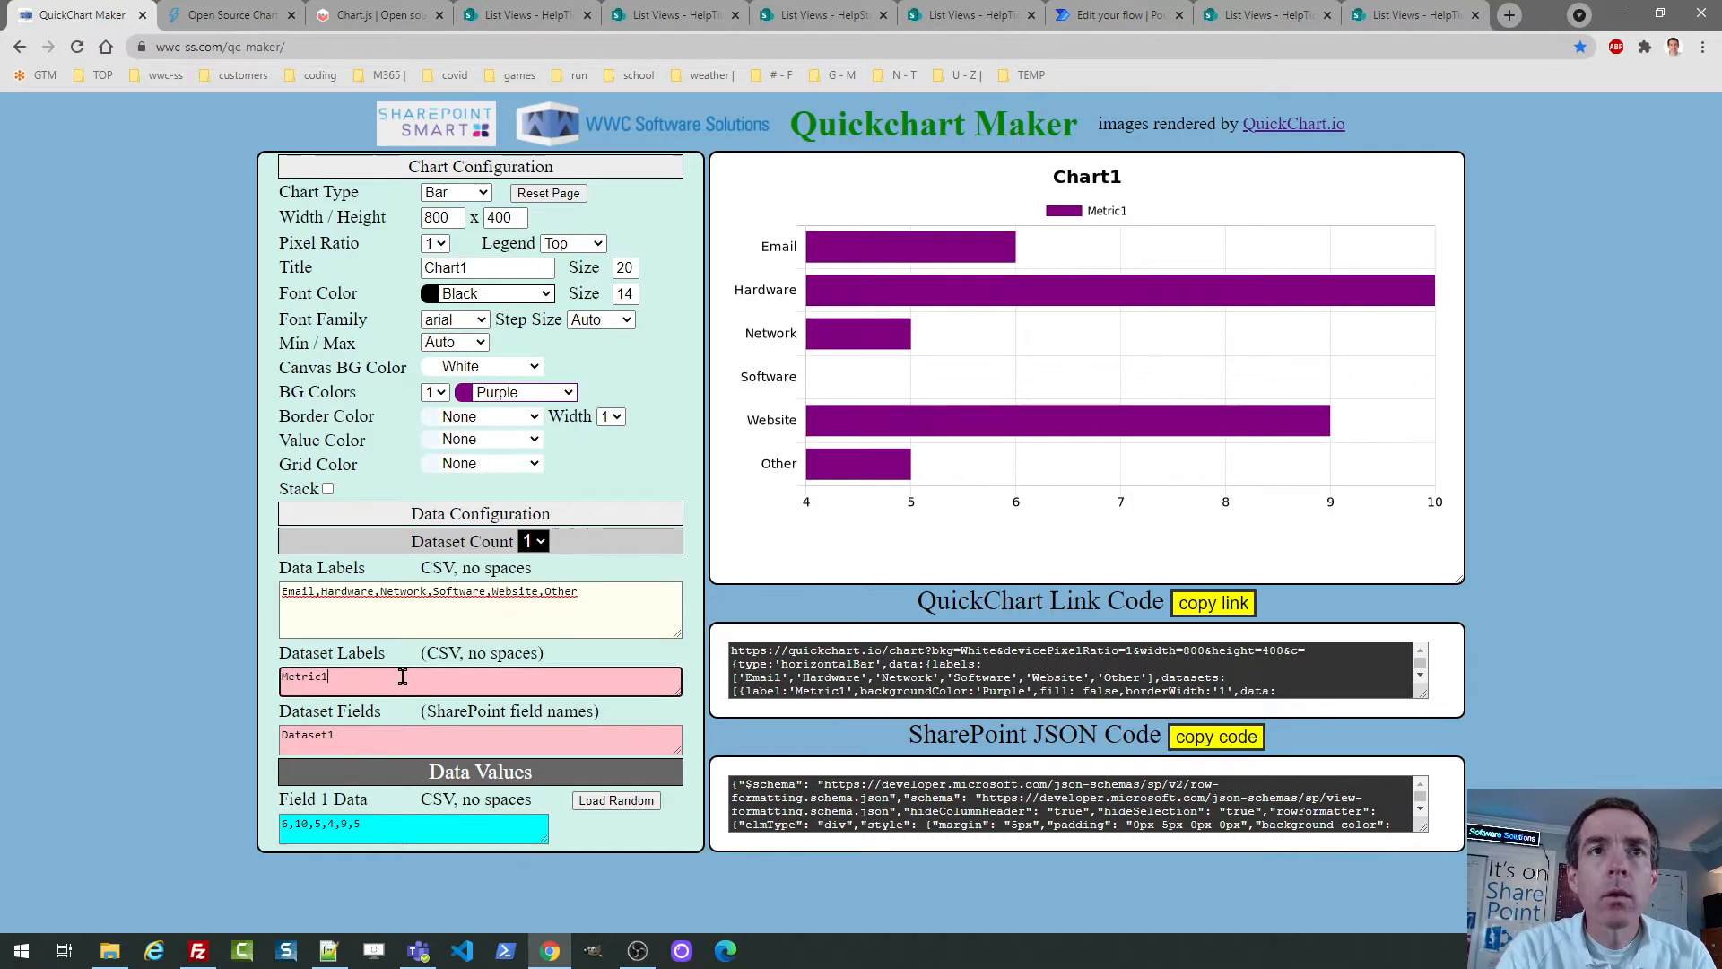
pyautogui.doubleClick(334, 675)
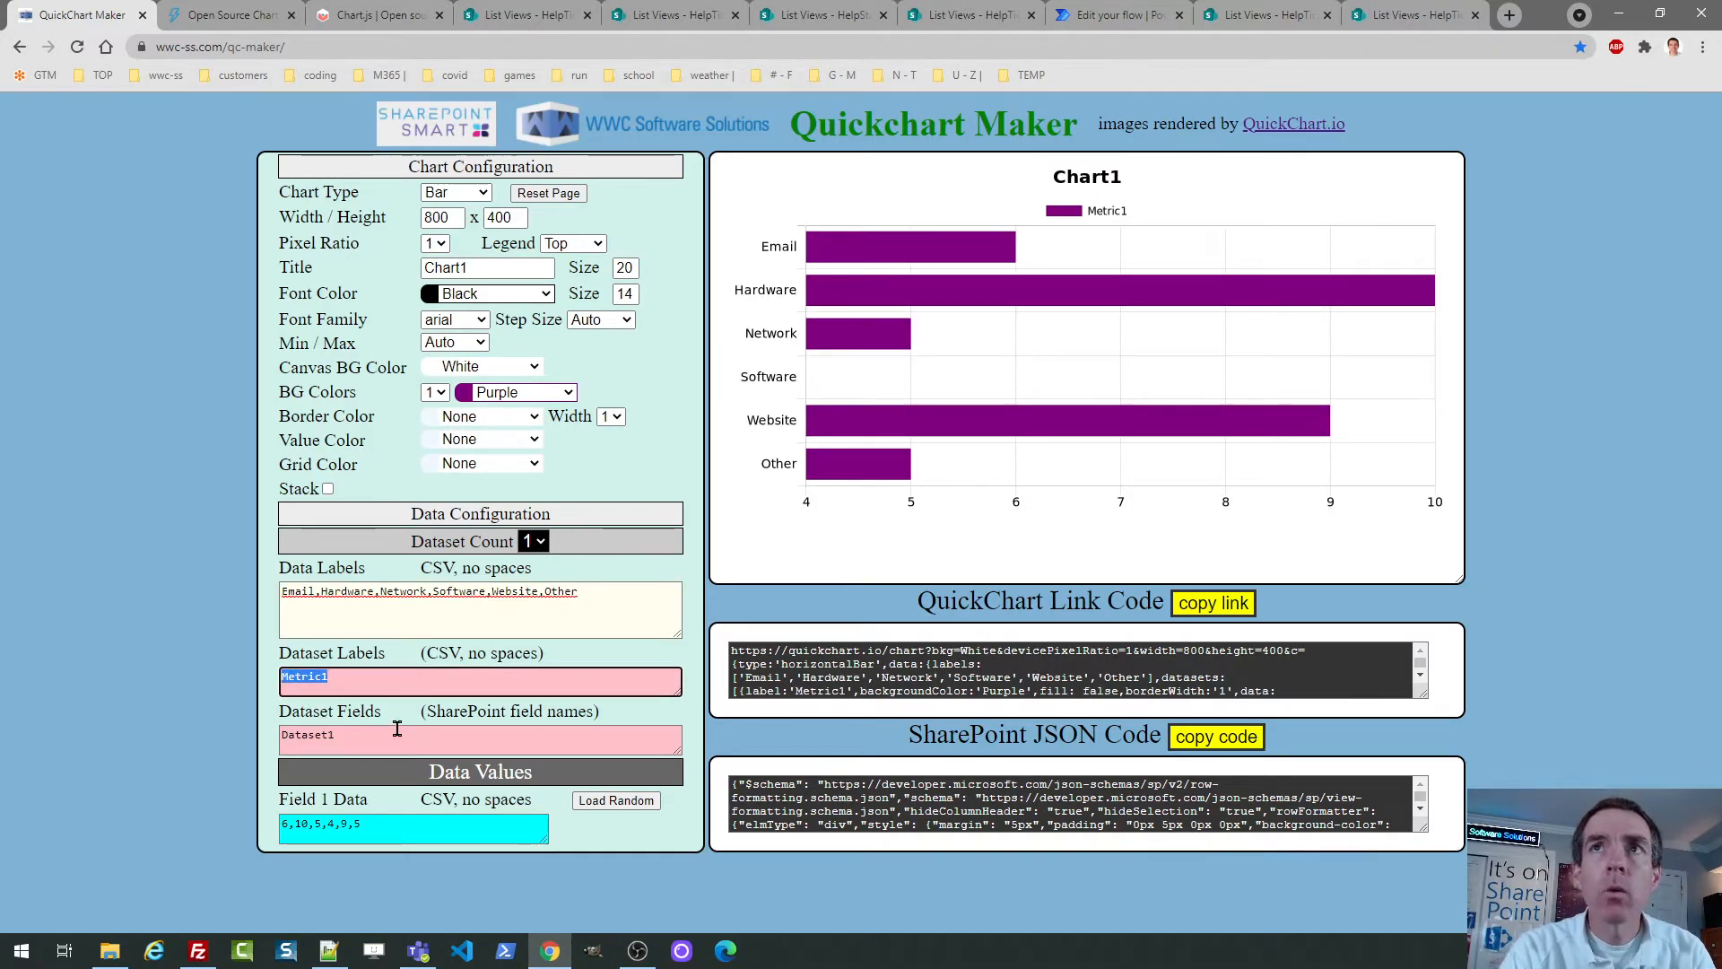
pyautogui.write('Ce')
pyautogui.write('te')
pyautogui.press('BackSpace')
pyautogui.press('BackSpace')
pyautogui.press('BackSpace')
pyautogui.write('ategories')
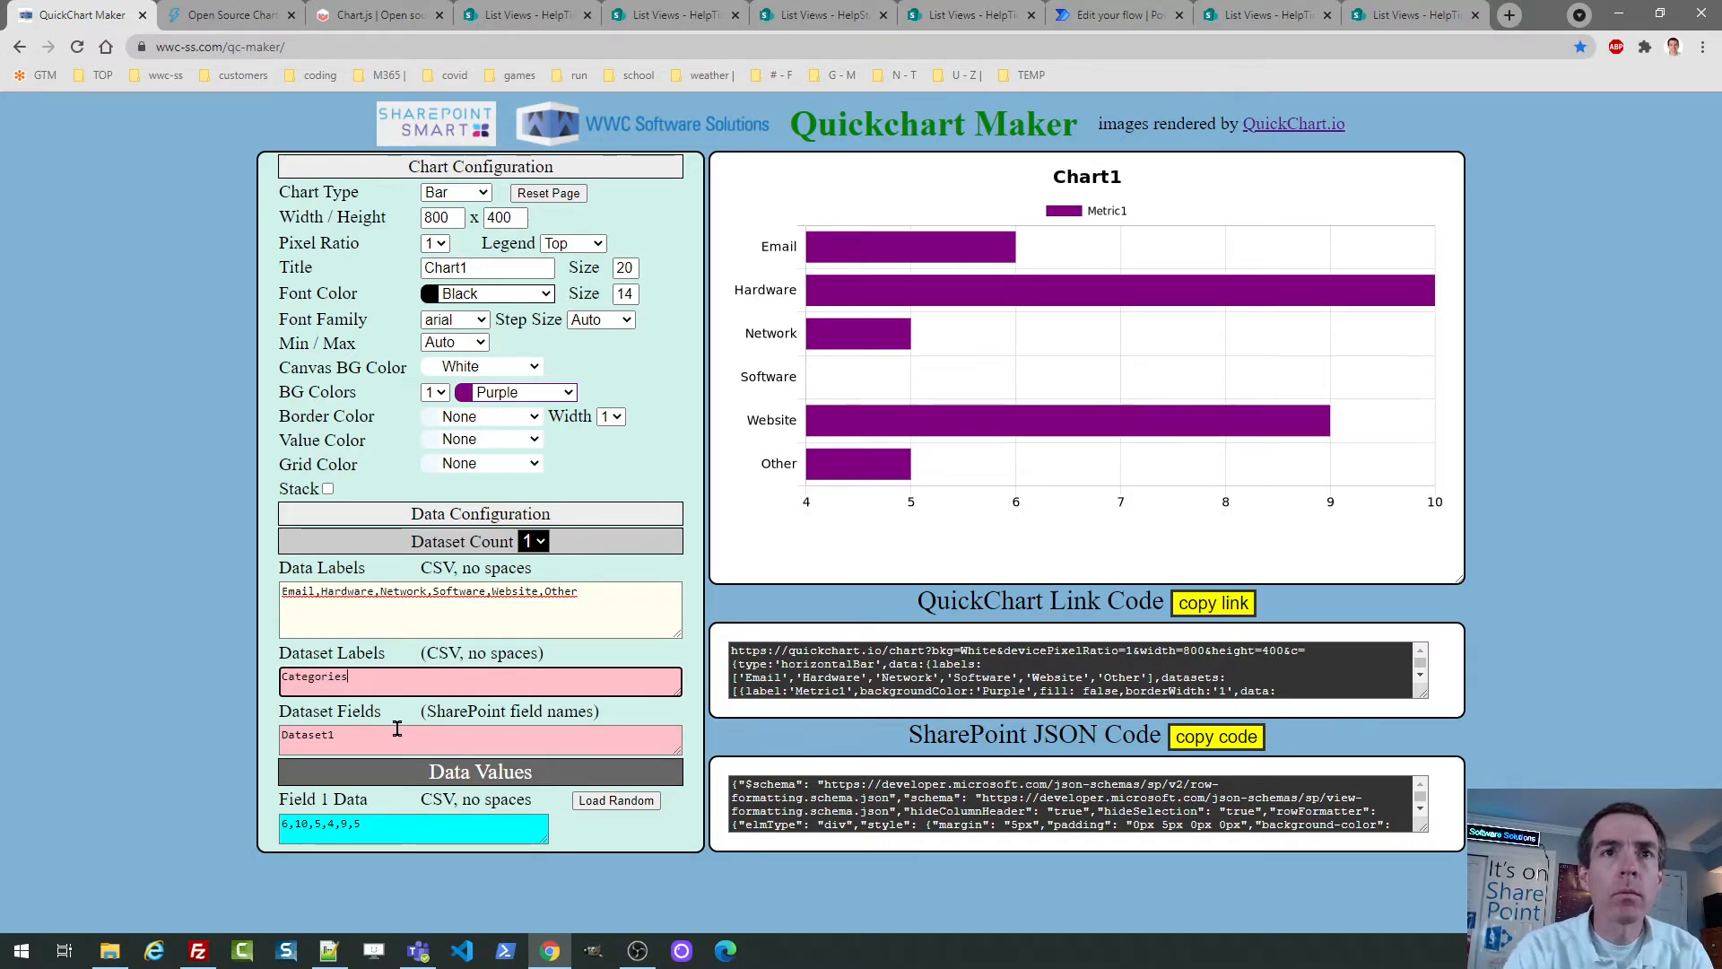
pyautogui.click(397, 729)
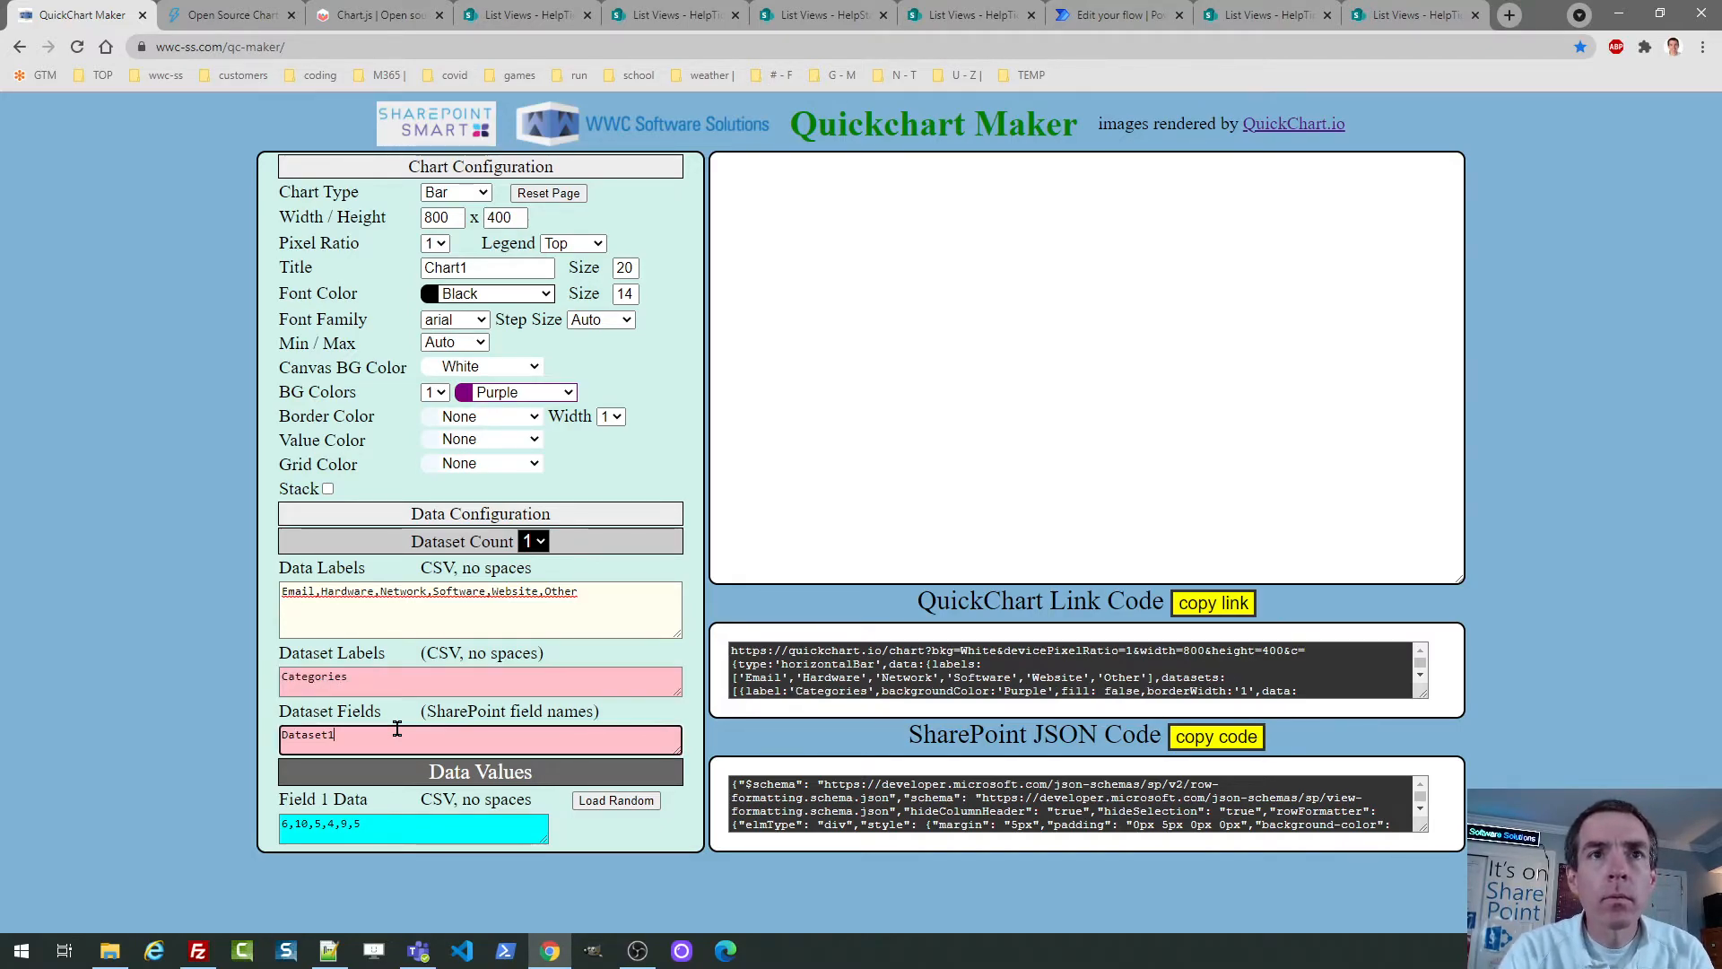
pyautogui.click(390, 675)
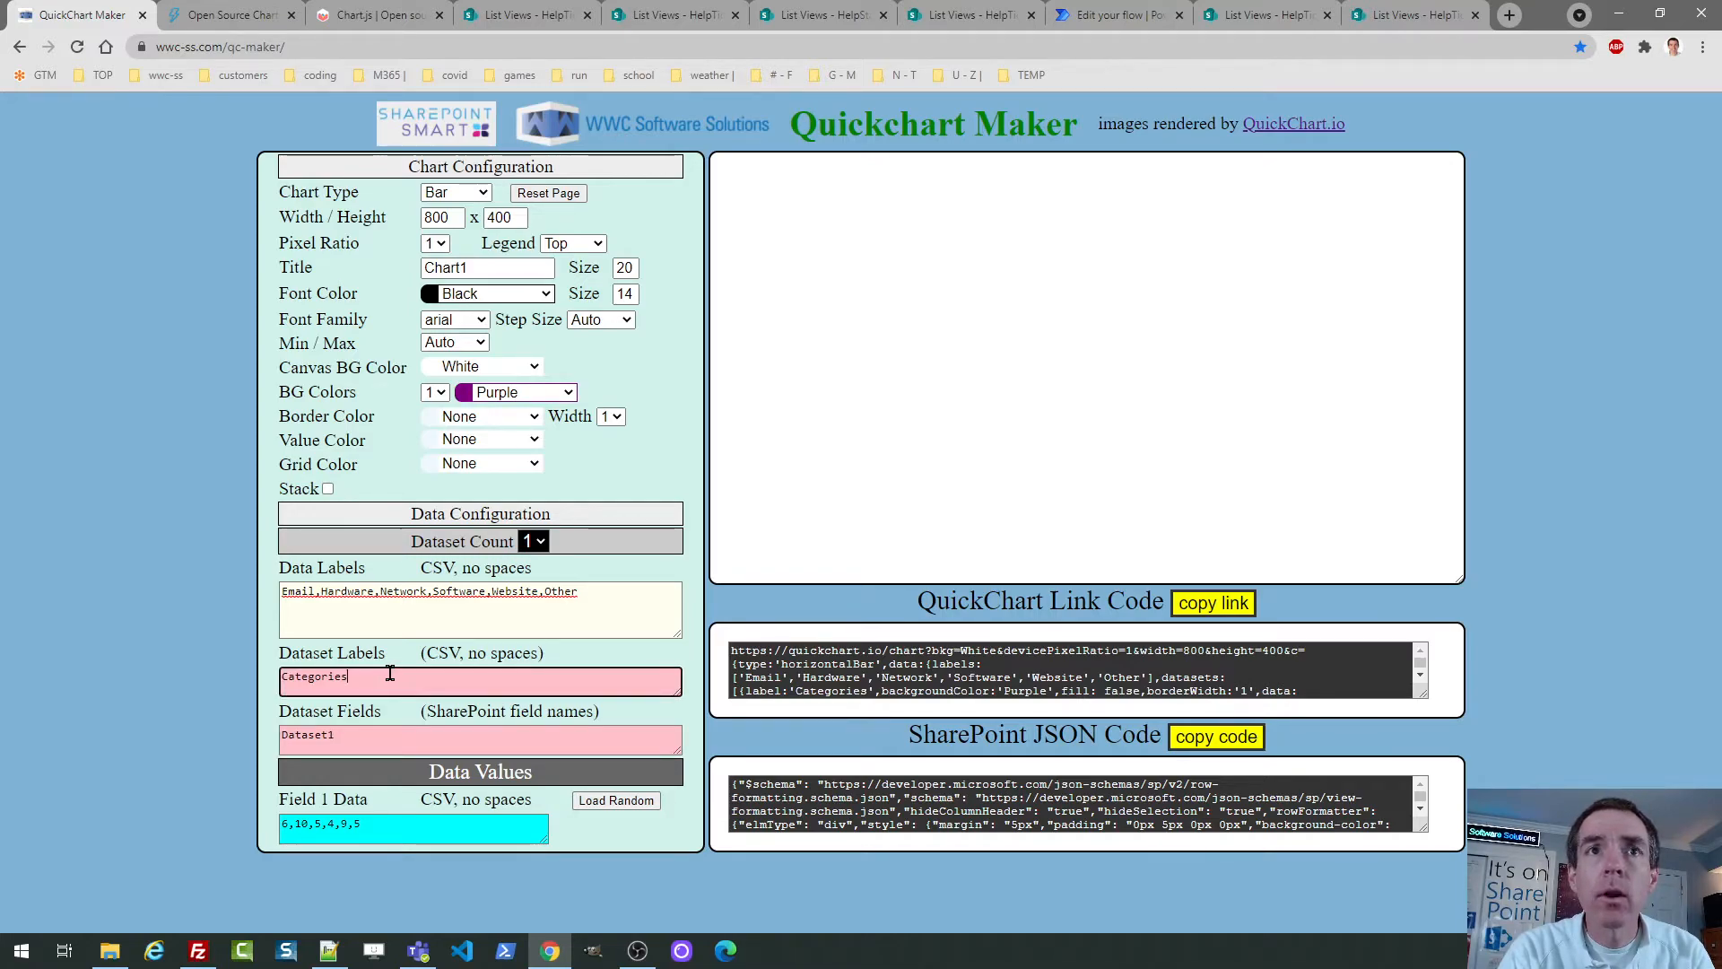
pyautogui.click(596, 594)
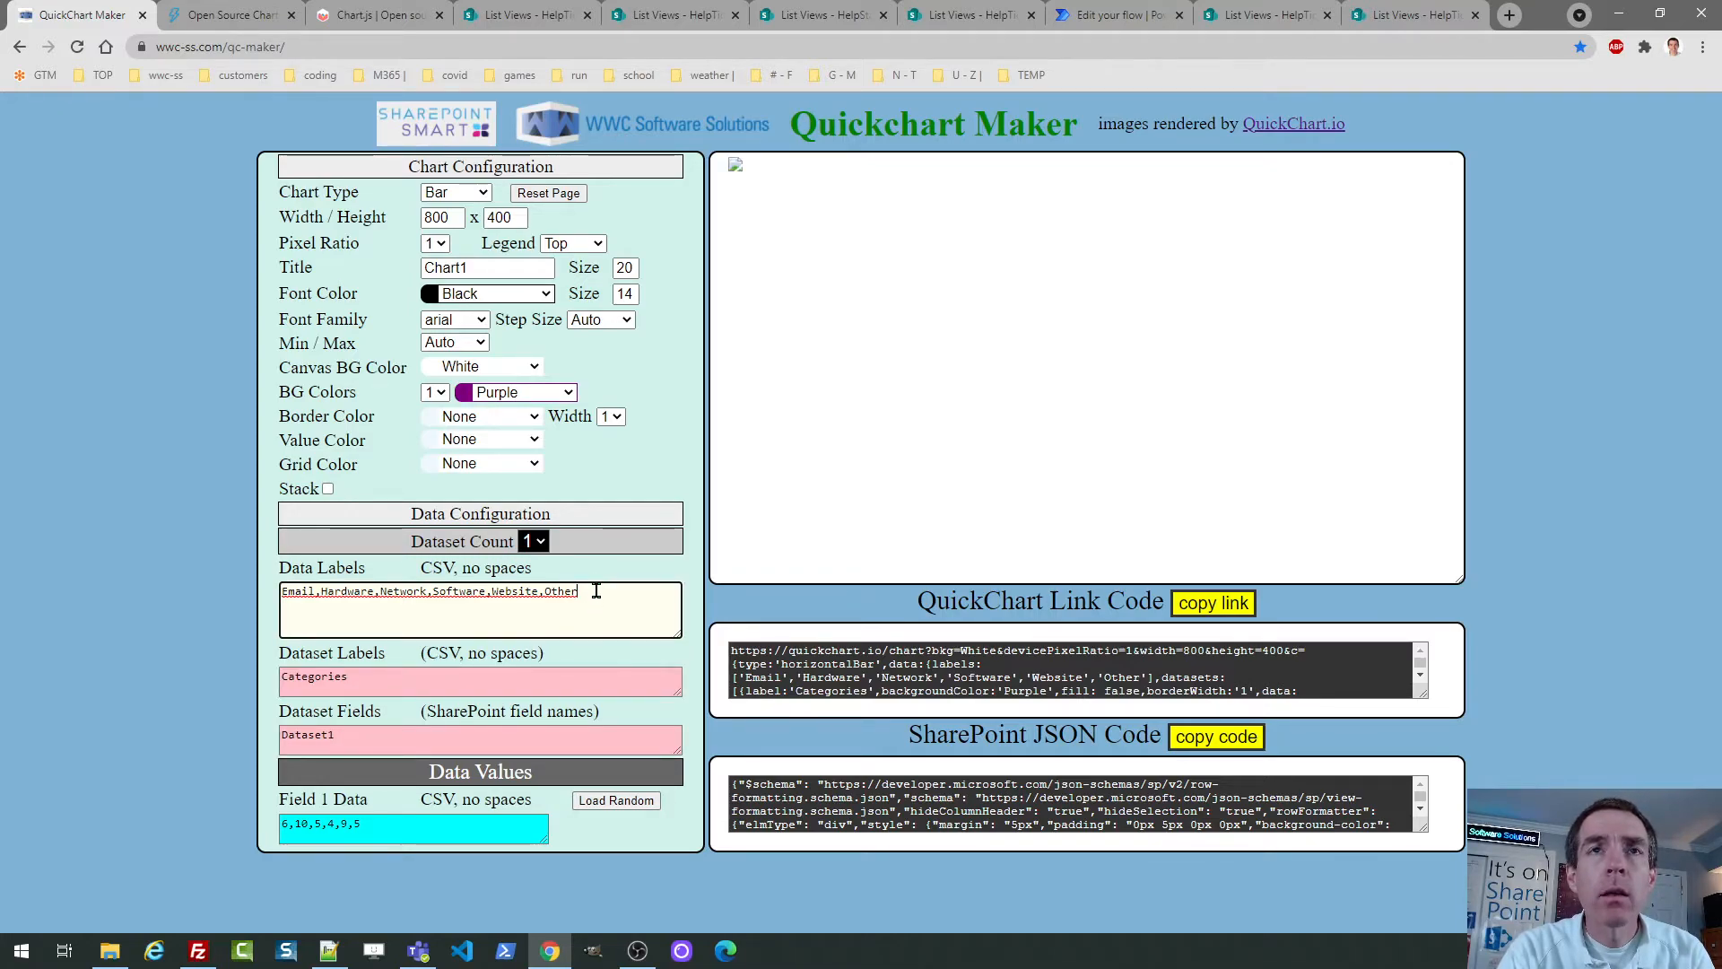
# Set the chart's BG color to Blue and its Min / Max to Manual with a range of 0 to 15.
pyautogui.click(563, 394)
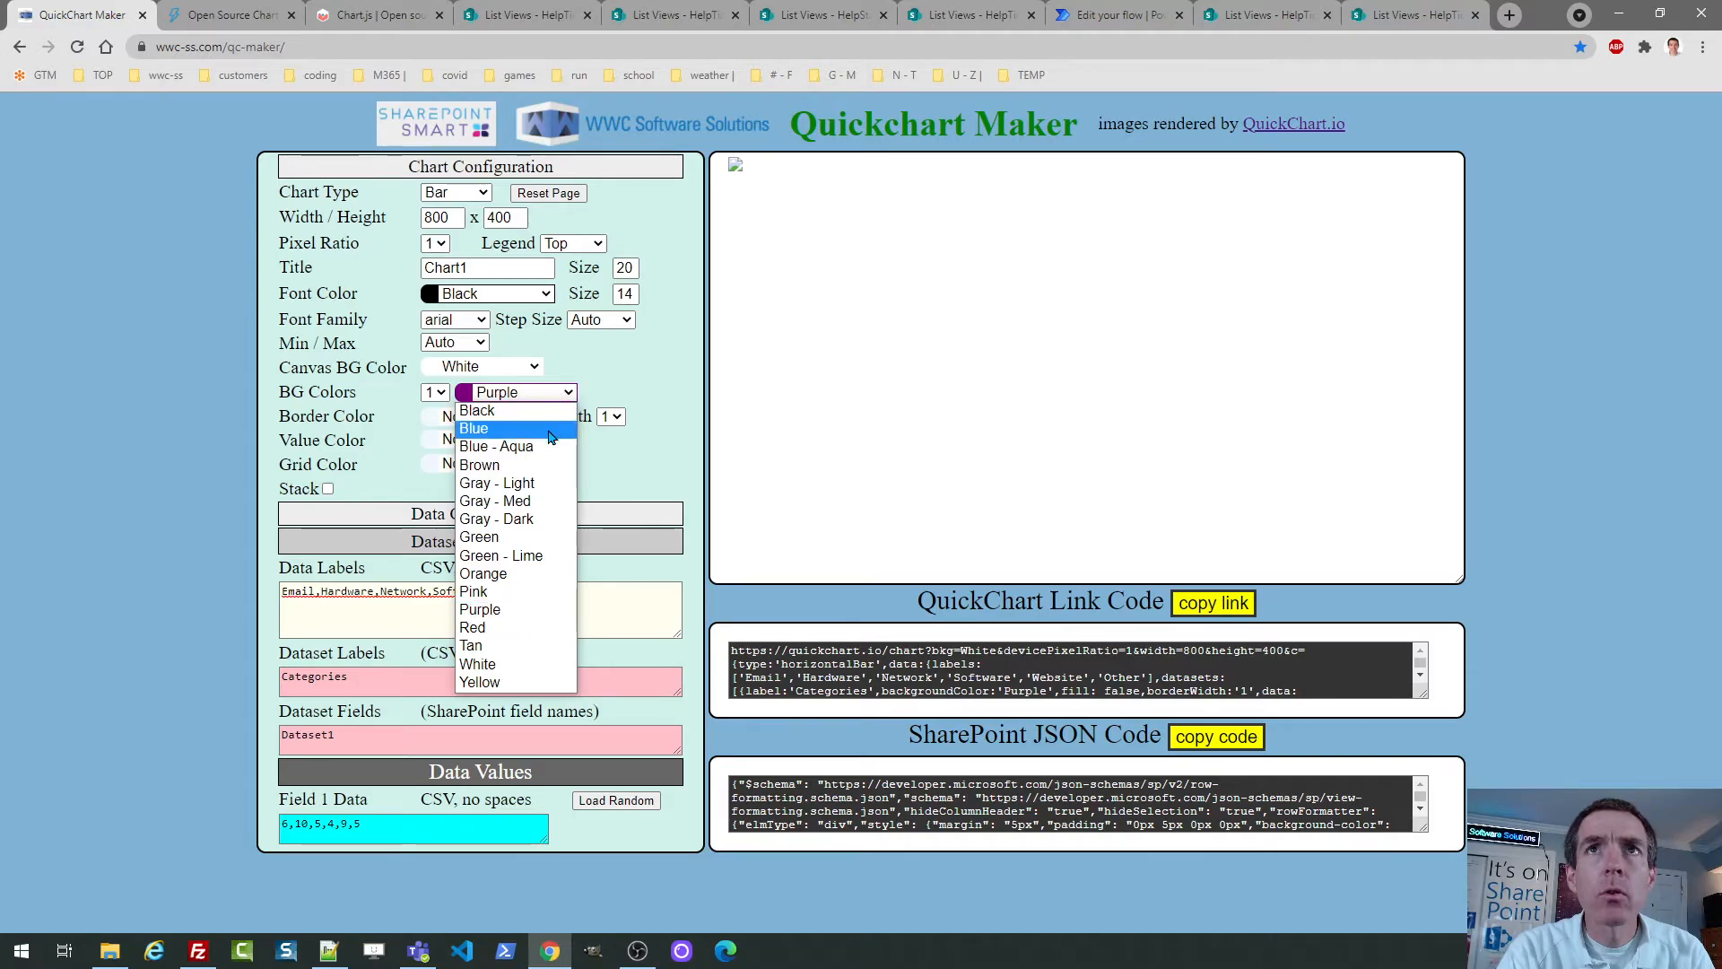
pyautogui.click(549, 430)
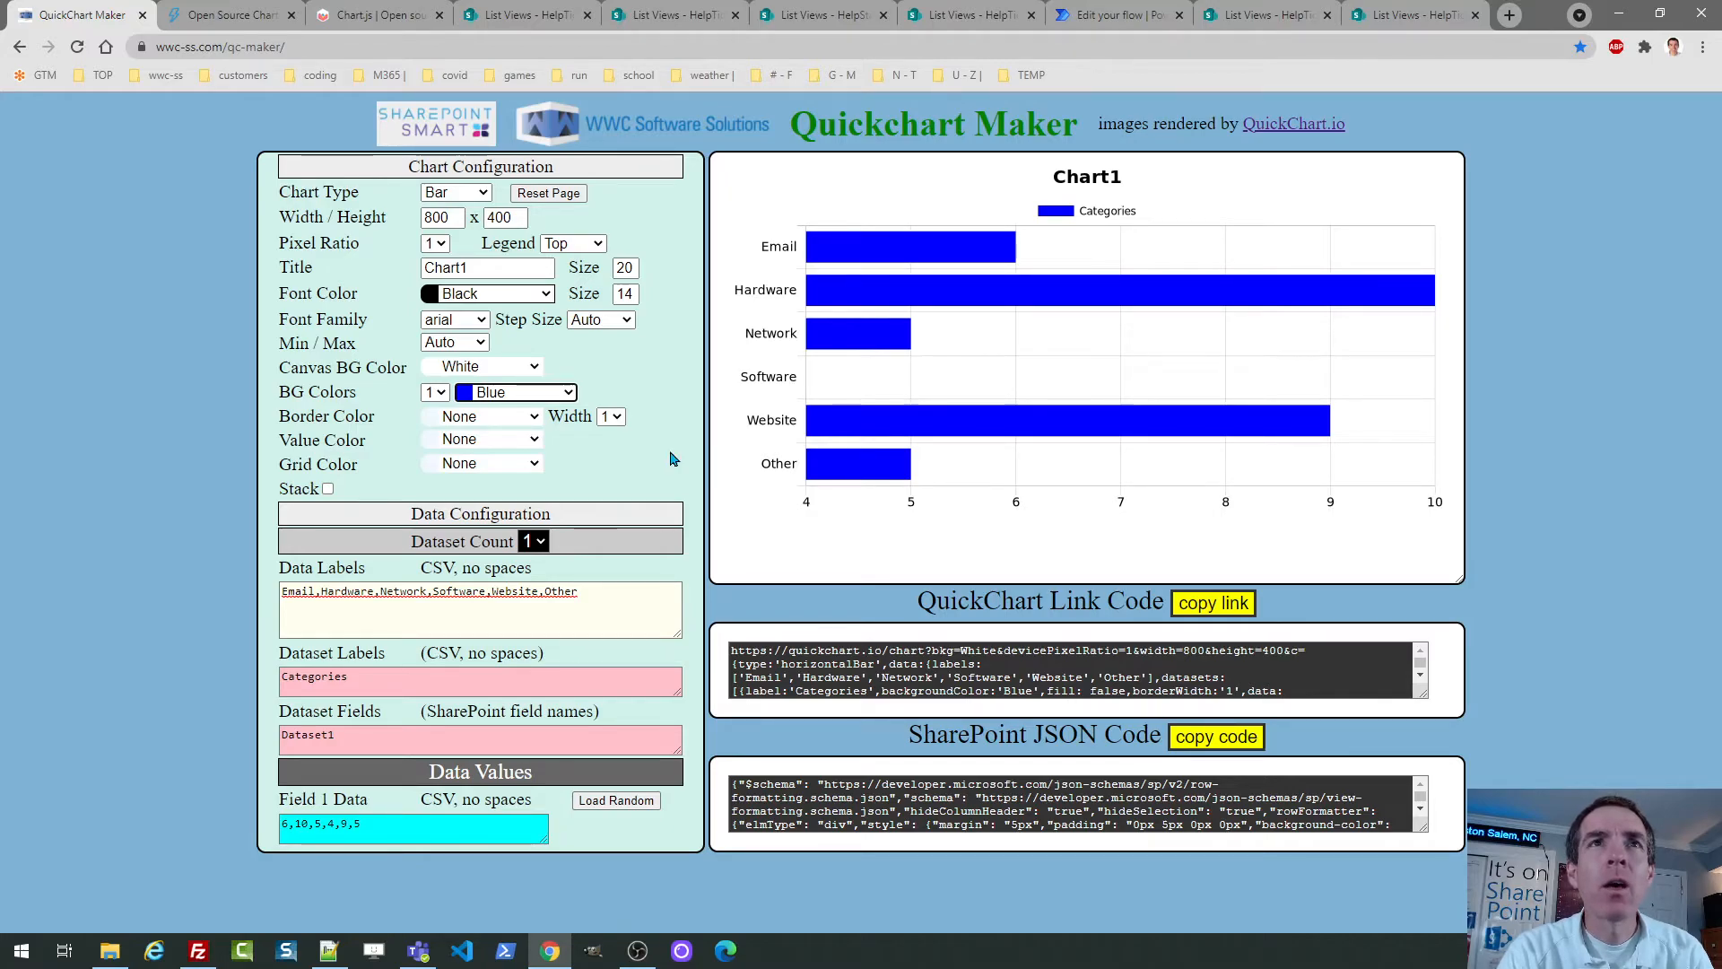
pyautogui.click(477, 343)
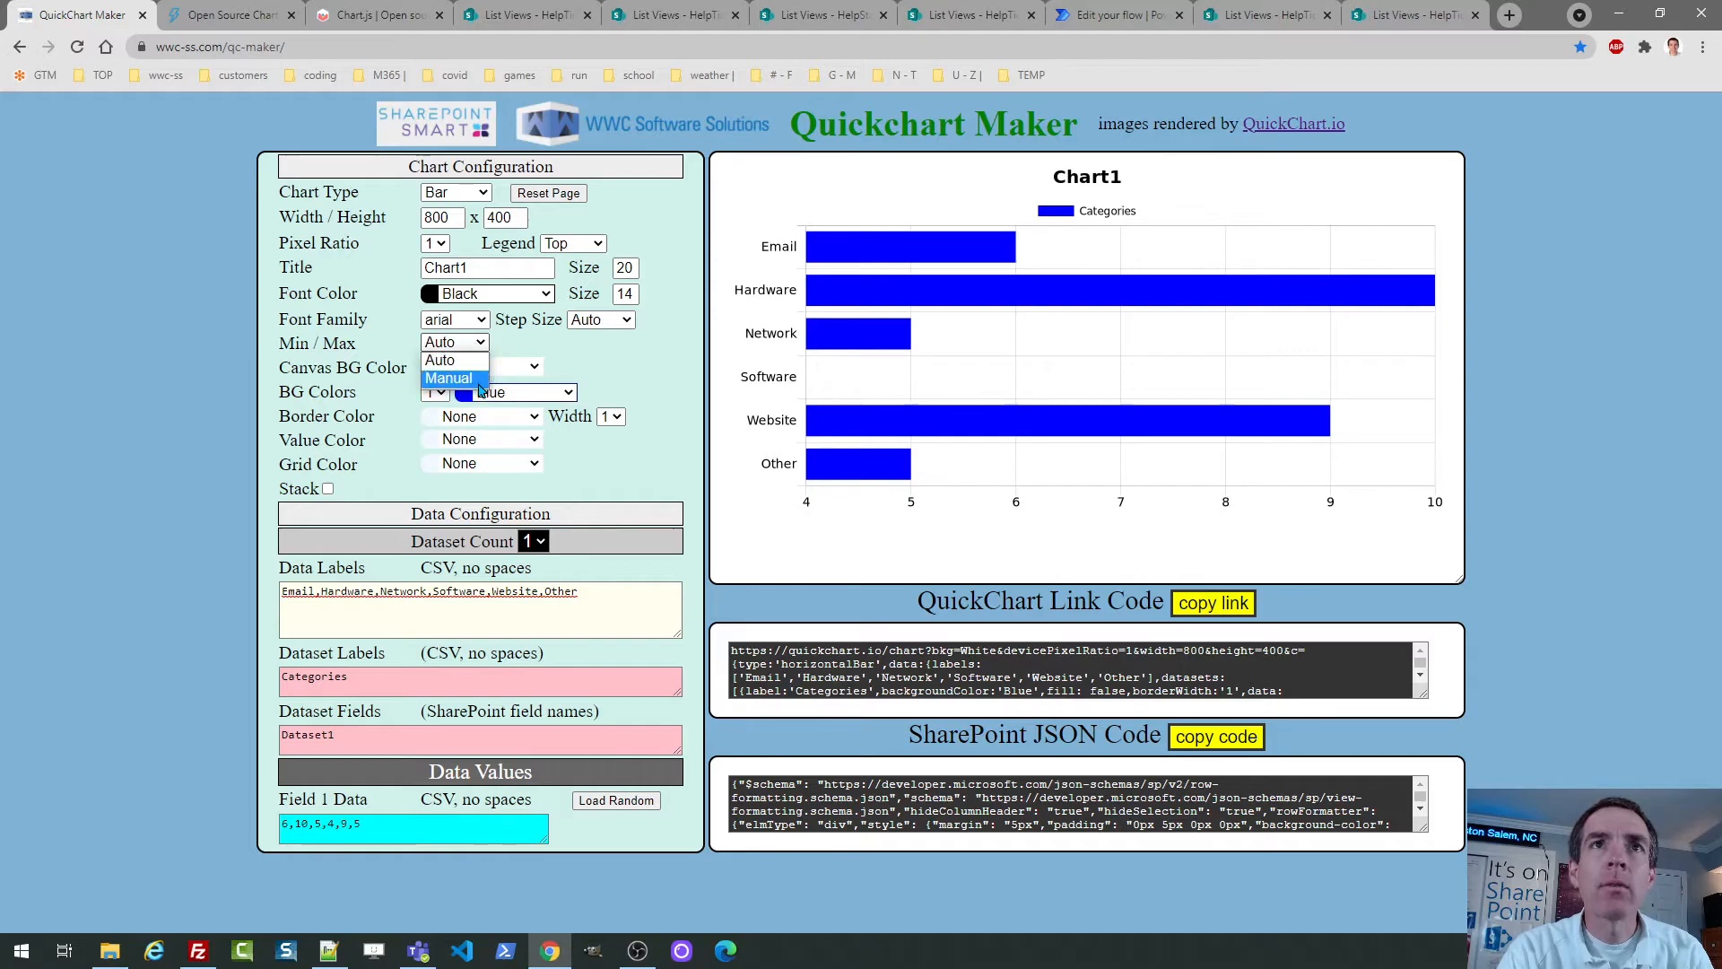
pyautogui.click(477, 380)
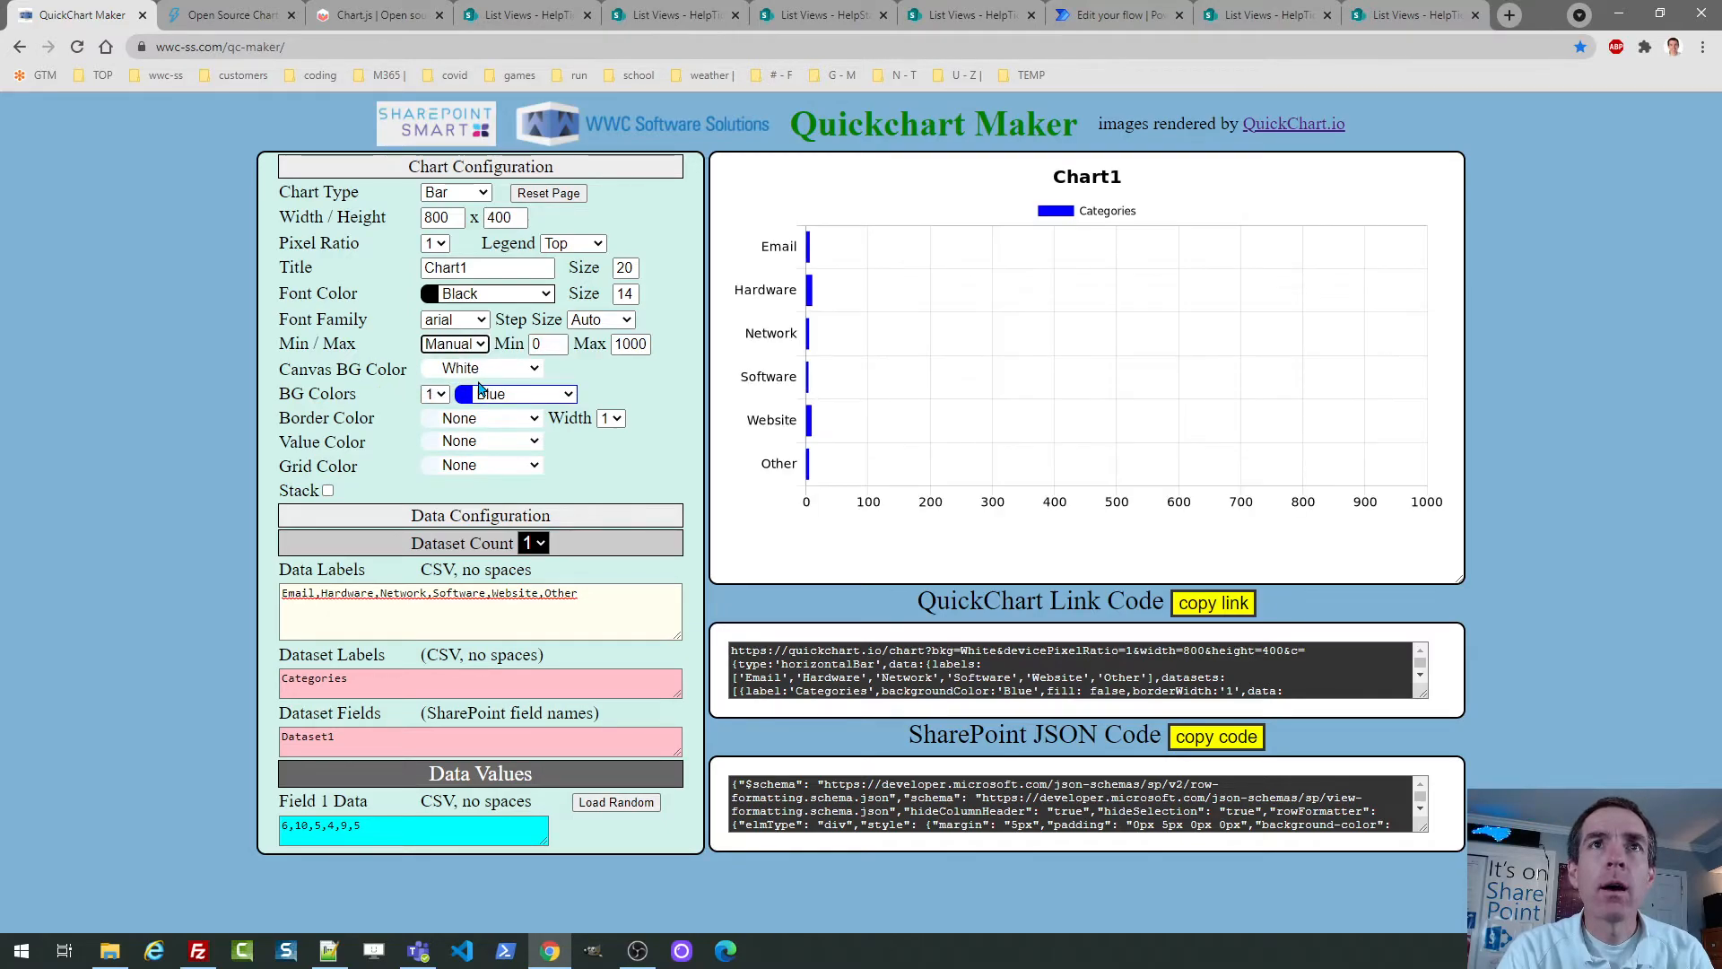
pyautogui.moveTo(556, 342); pyautogui.dragTo(525, 344)
pyautogui.press('Tab')
pyautogui.write('15')
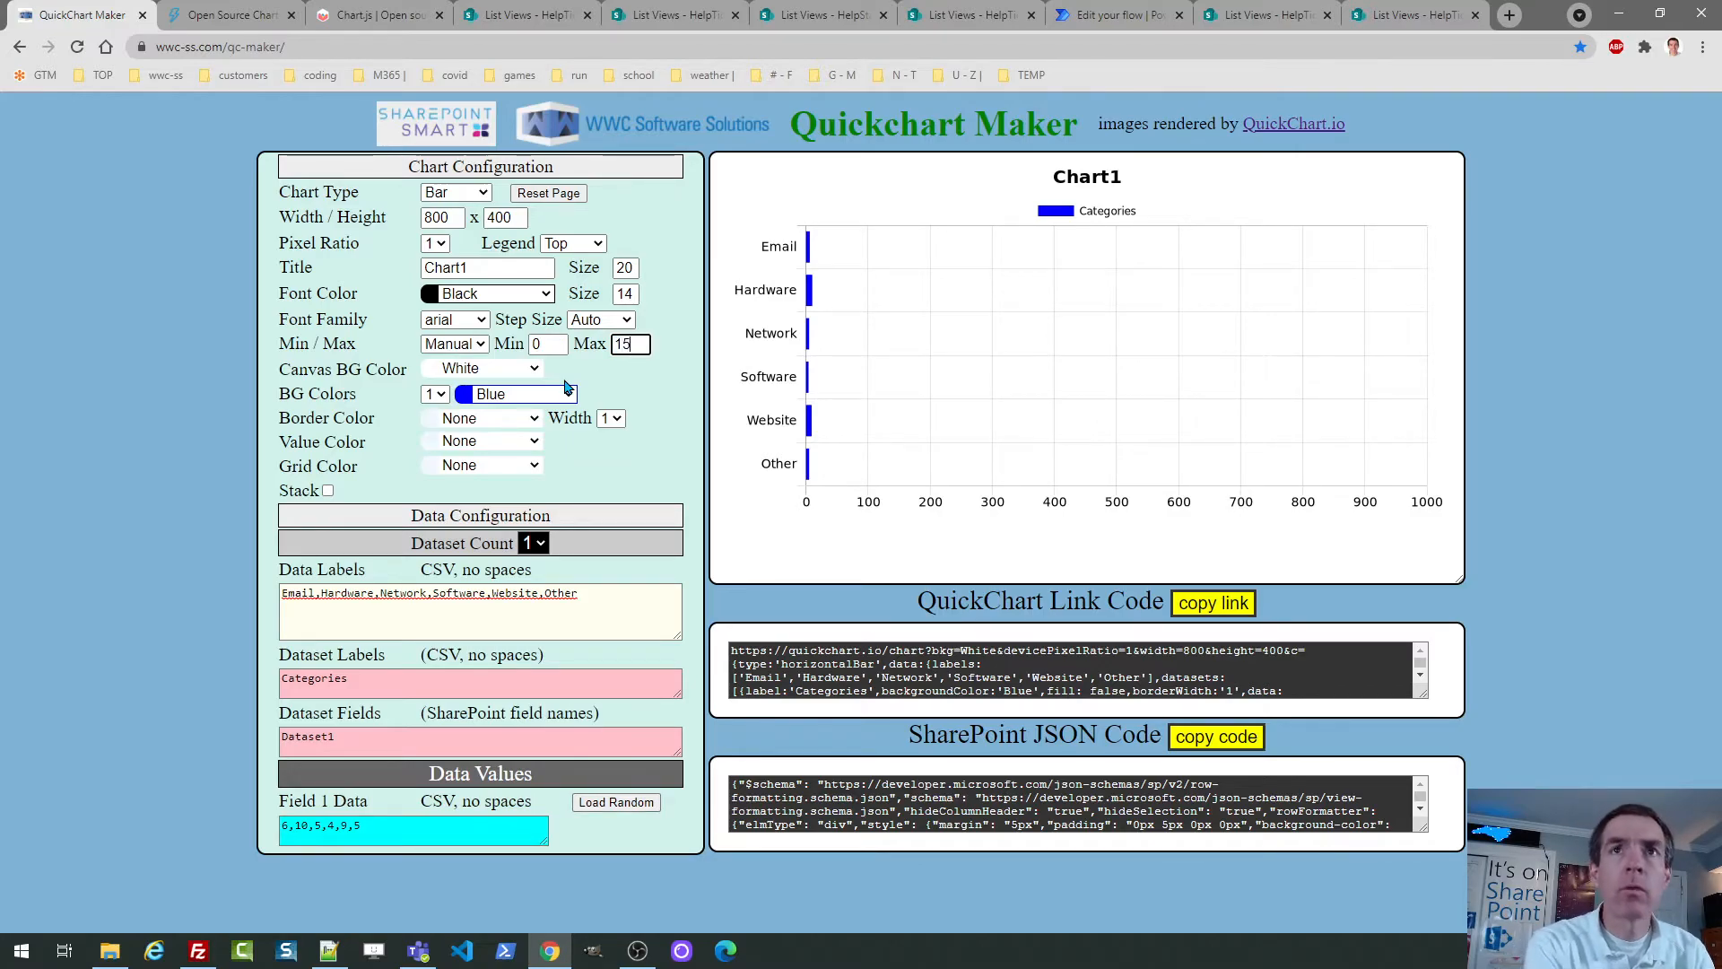
pyautogui.press('Tab')
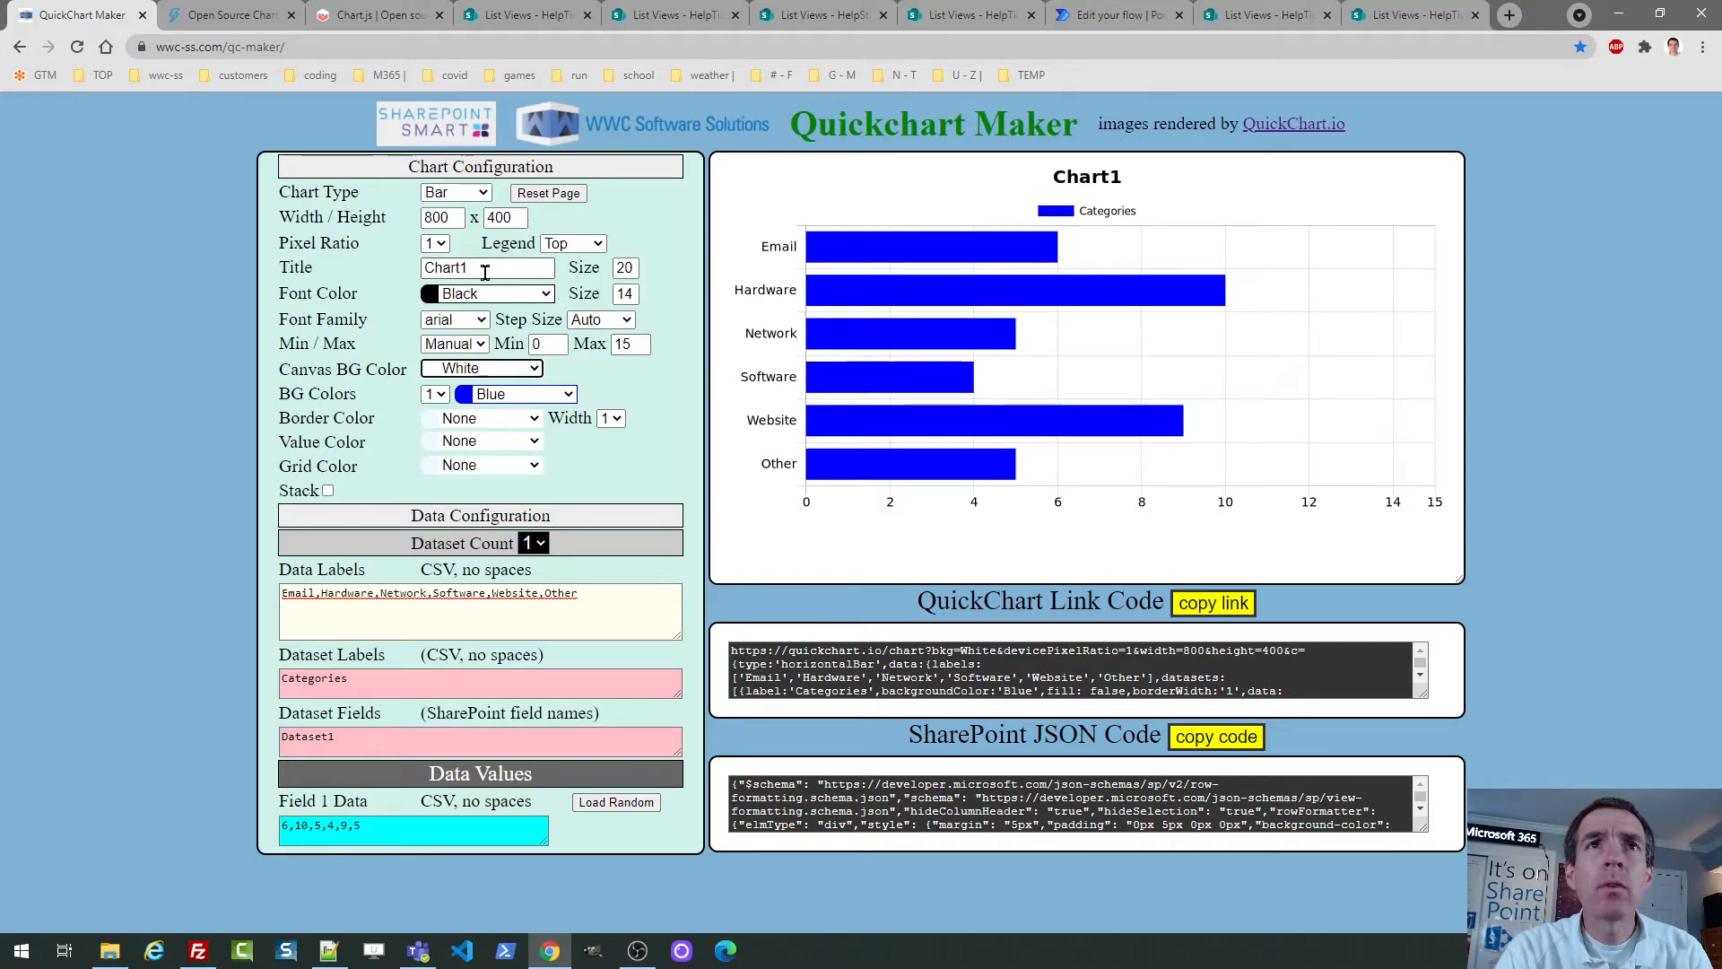
# Clear the chart title and set the canvas background color to Gray - Light.
pyautogui.click(525, 274)
pyautogui.press('BackSpace')
pyautogui.press('BackSpace')
pyautogui.press('BackSpace')
pyautogui.press('BackSpace')
pyautogui.press('BackSpace')
pyautogui.press('BackSpace')
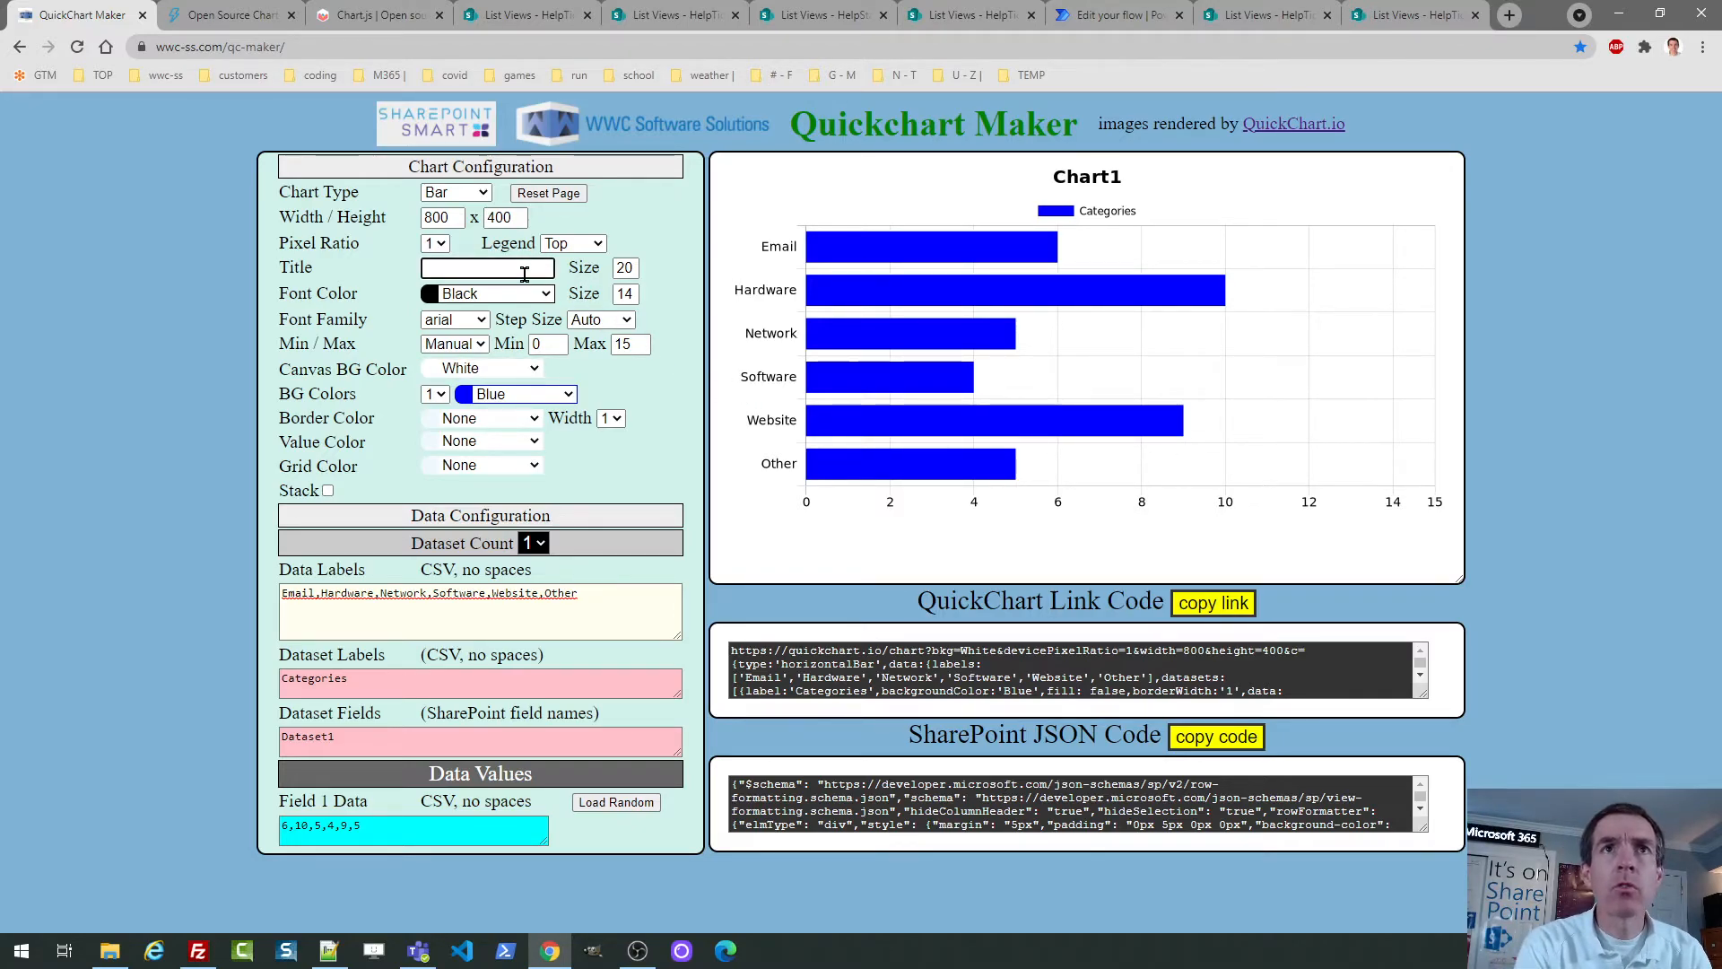
pyautogui.press('Tab')
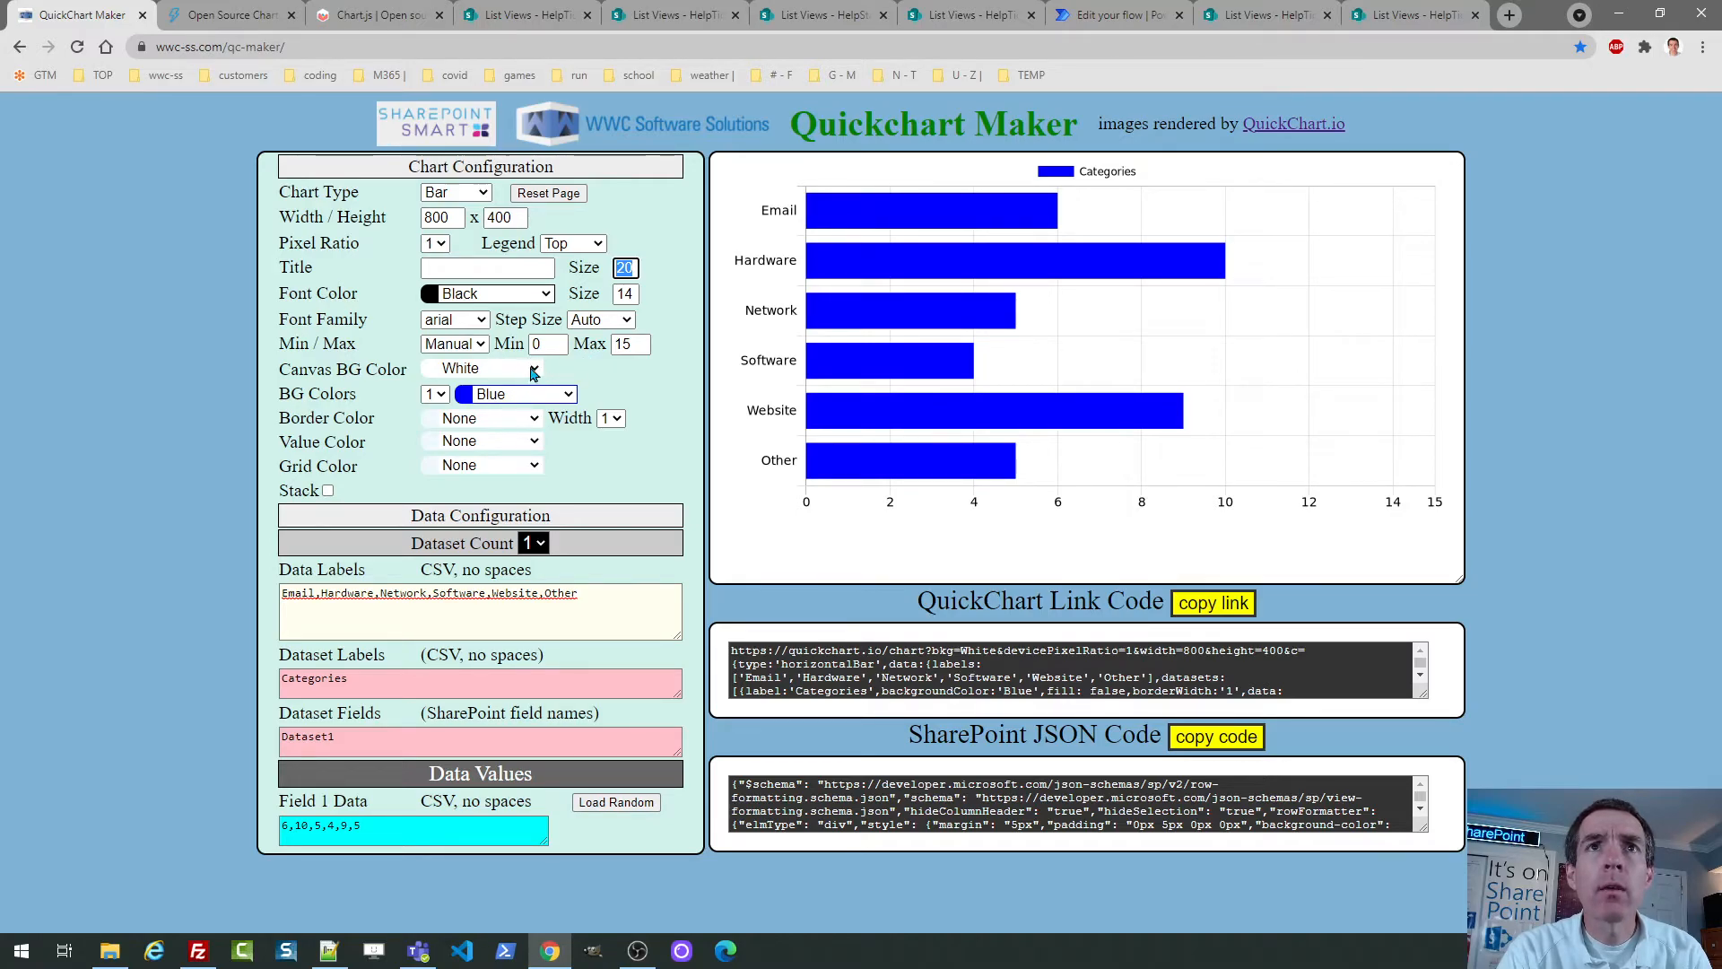
pyautogui.click(535, 371)
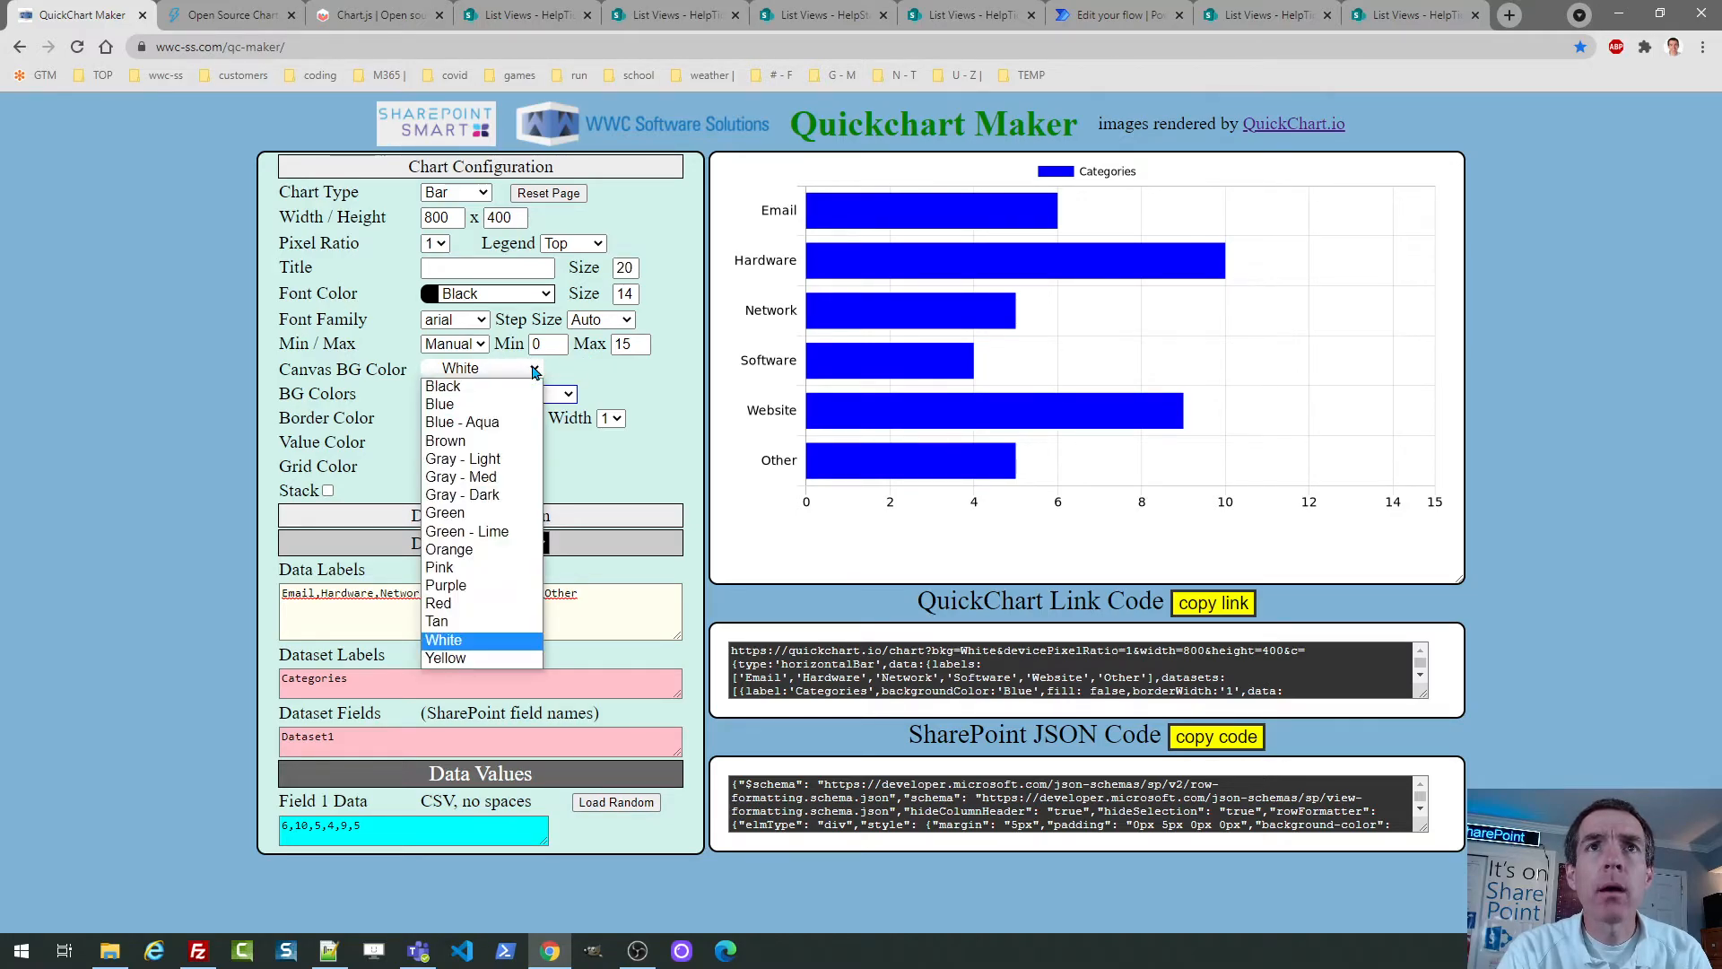
pyautogui.click(517, 462)
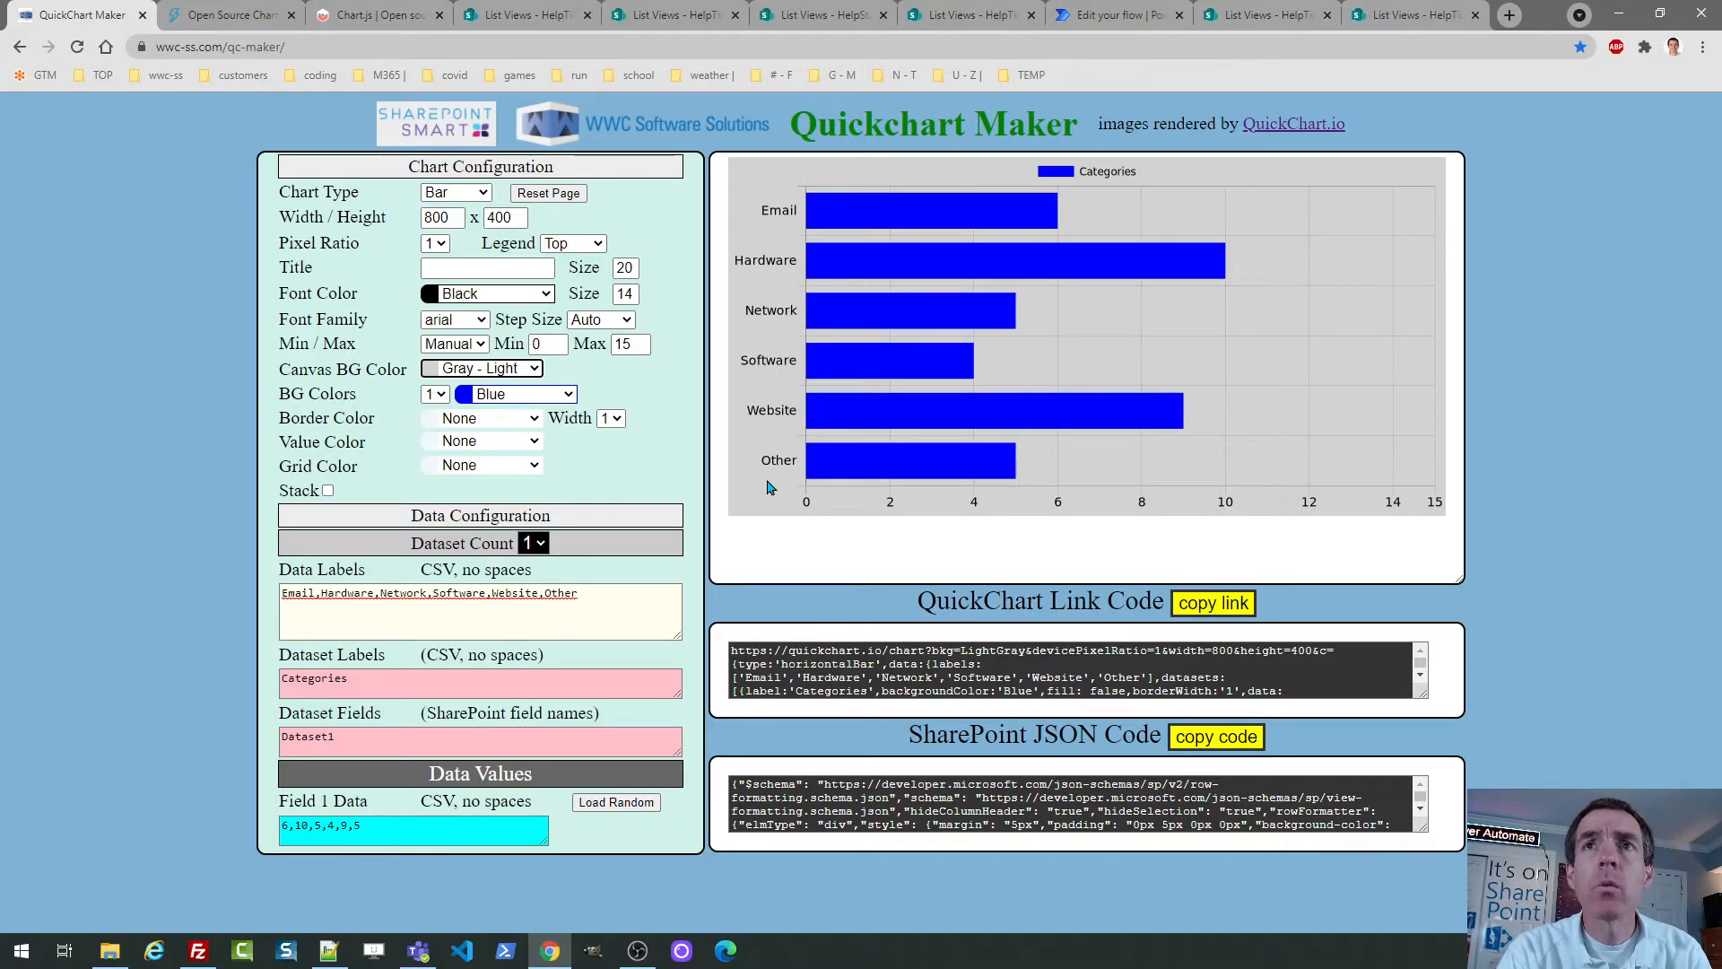
# Set the chart height to 500 and copy the generated SharePoint JSON code.
pyautogui.doubleClick(502, 218)
pyautogui.write('500')
pyautogui.press('Tab')
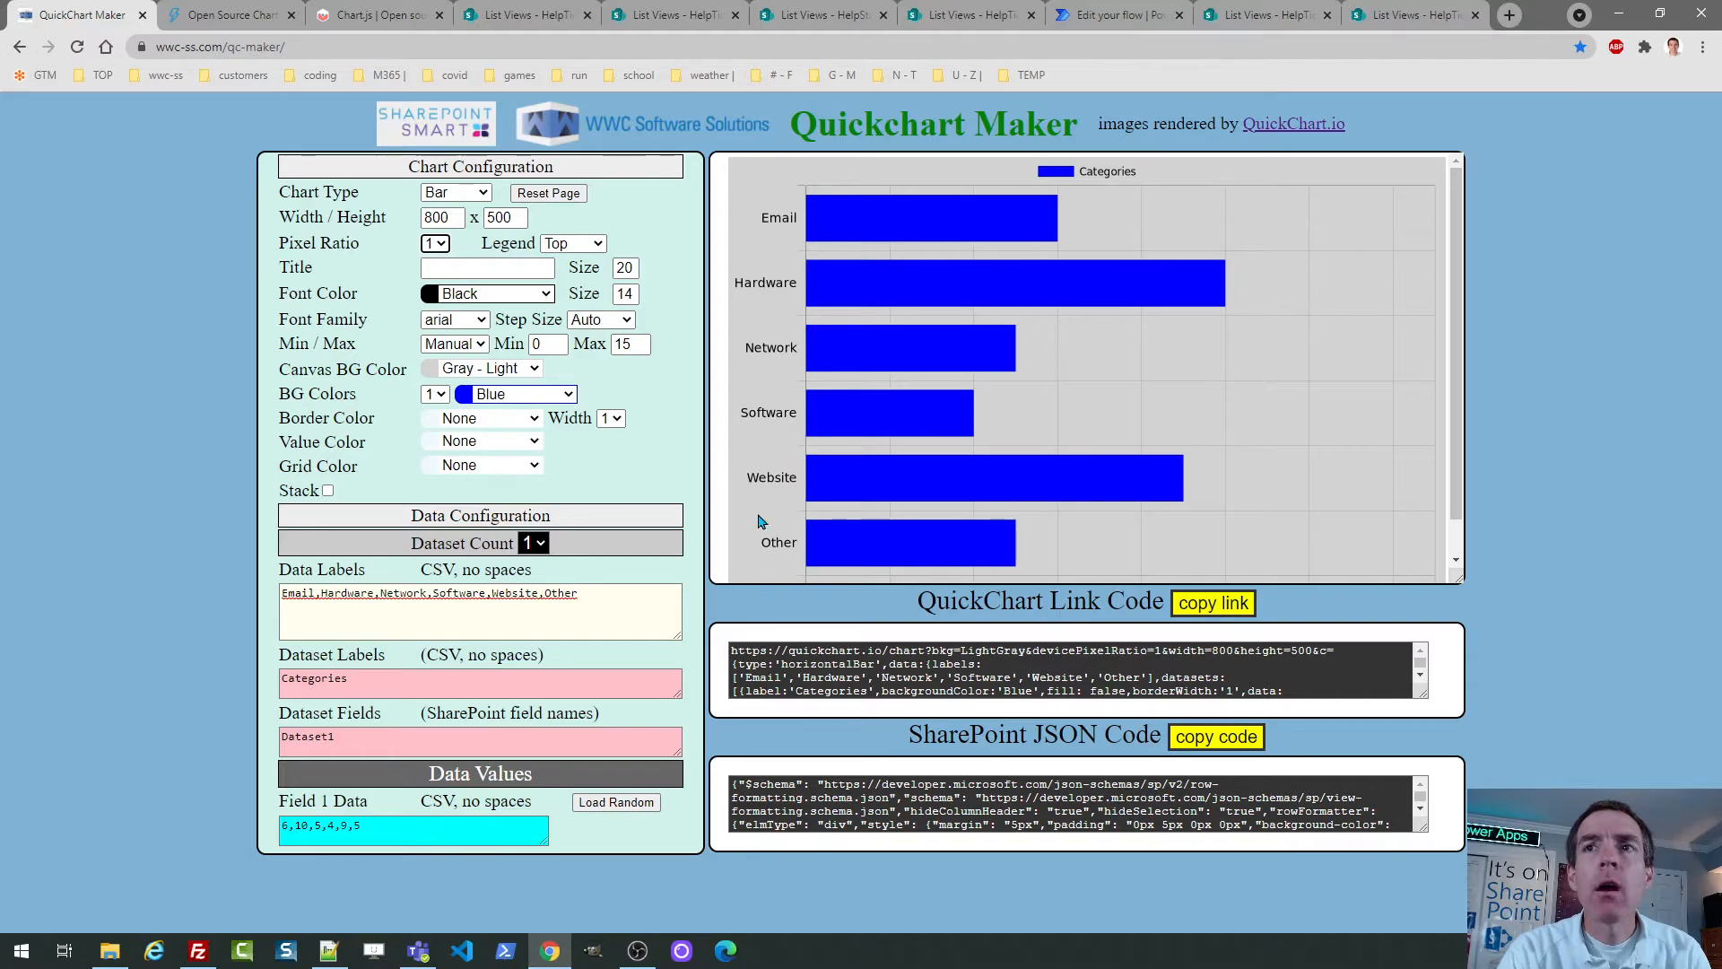
pyautogui.click(1200, 749)
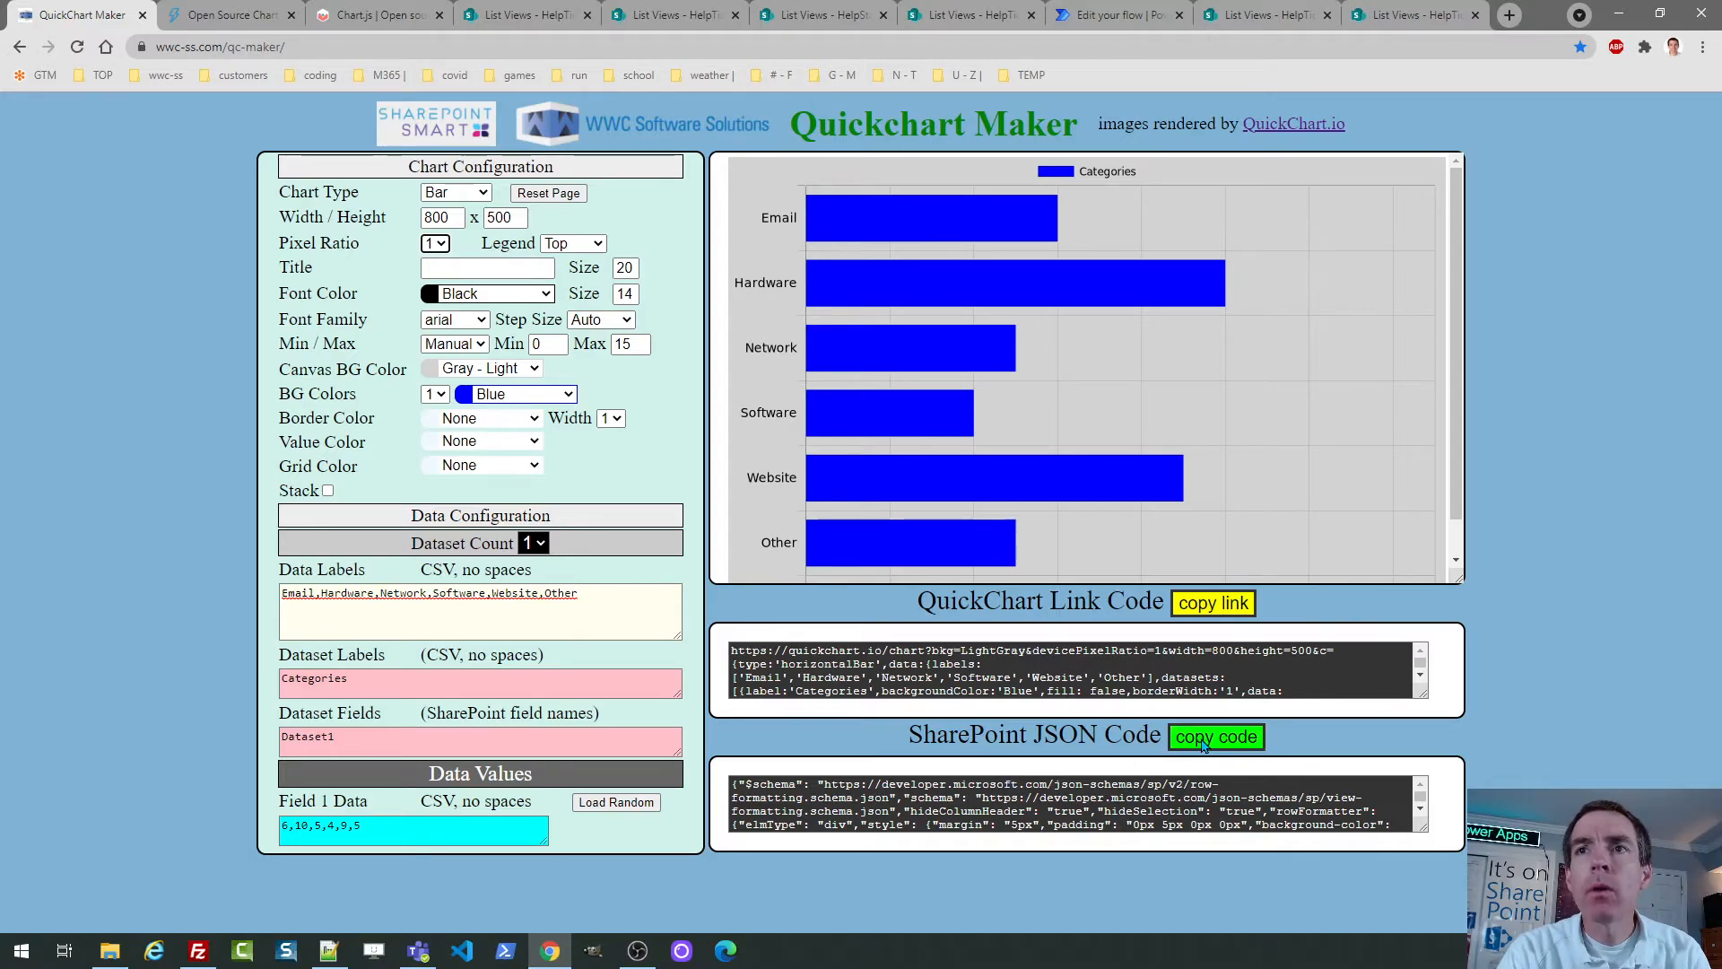
pyautogui.click(1208, 744)
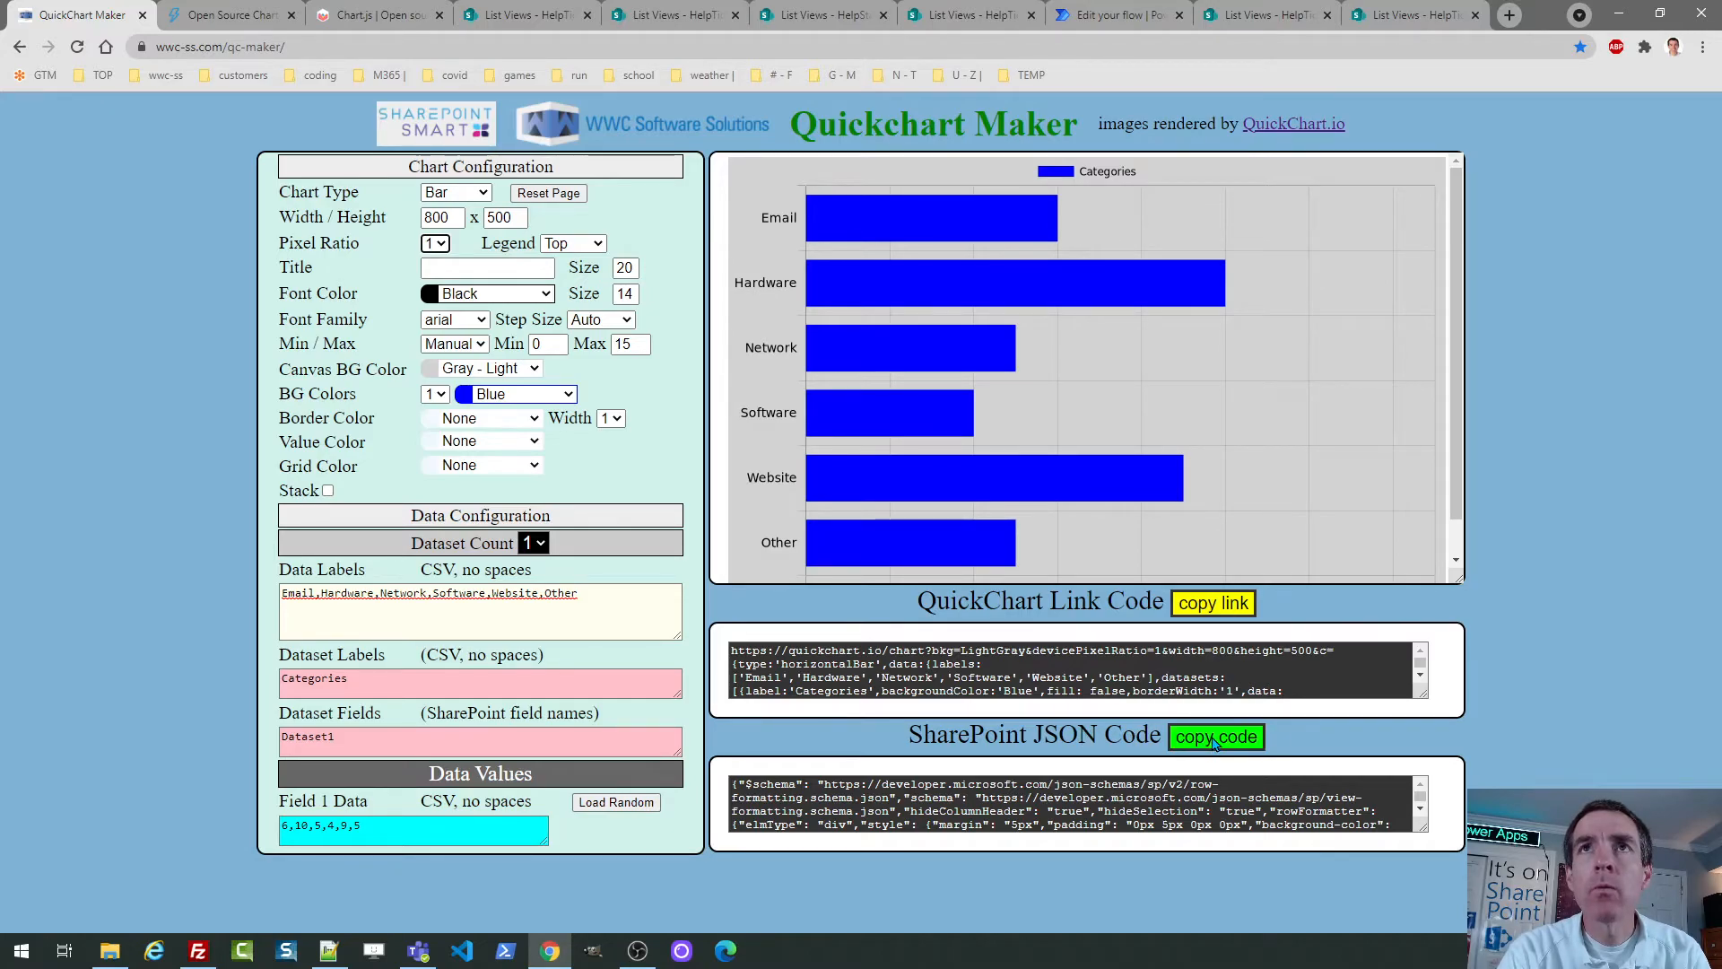
# Replace the Chart Demo view's formatting JSON in the HelpTicketsCategorySummary list with the copied chart code and save it.
pyautogui.click(1251, 15)
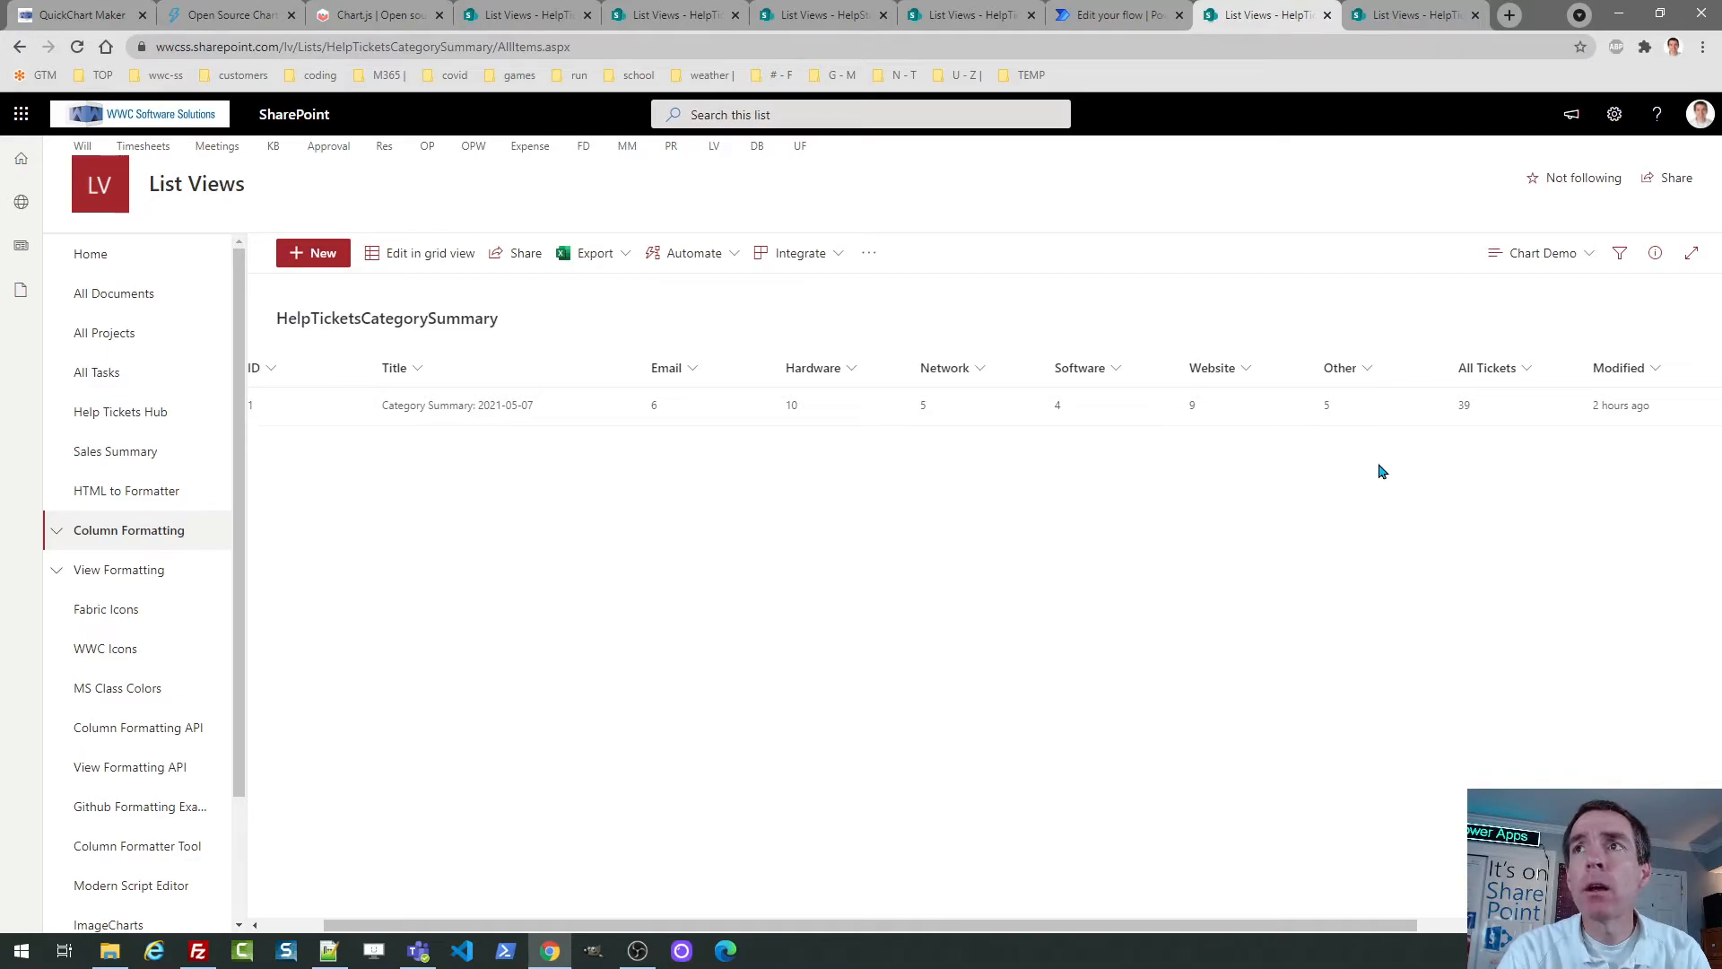
pyautogui.click(1556, 258)
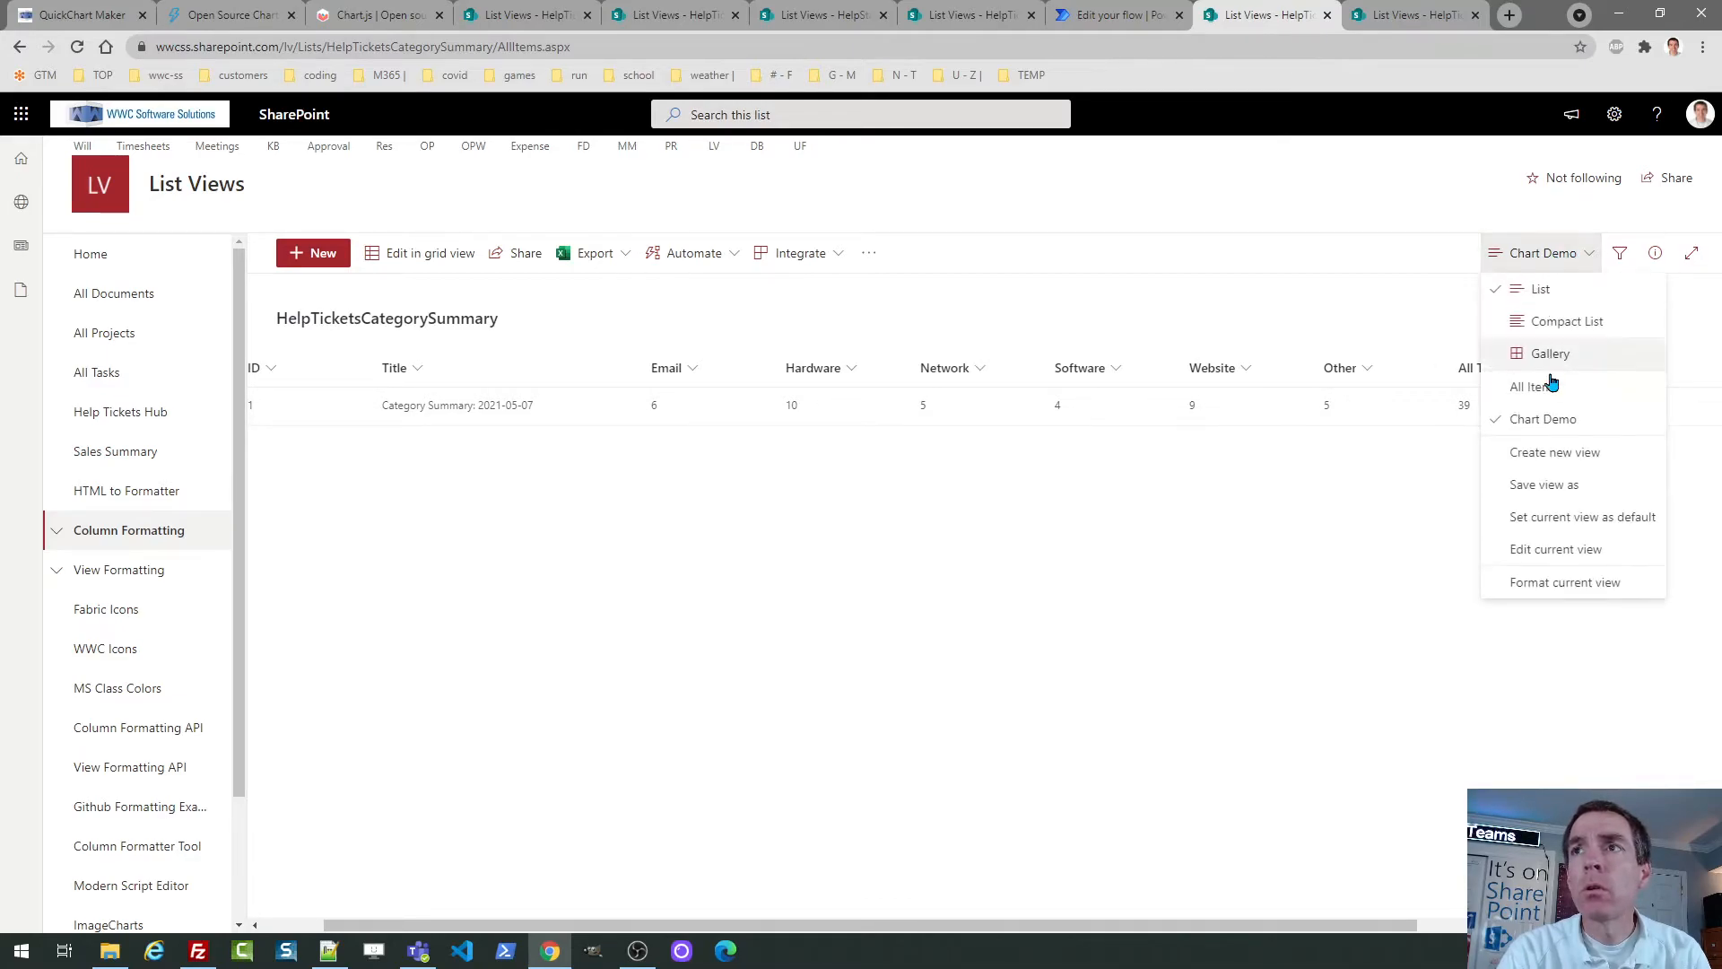
pyautogui.click(1561, 585)
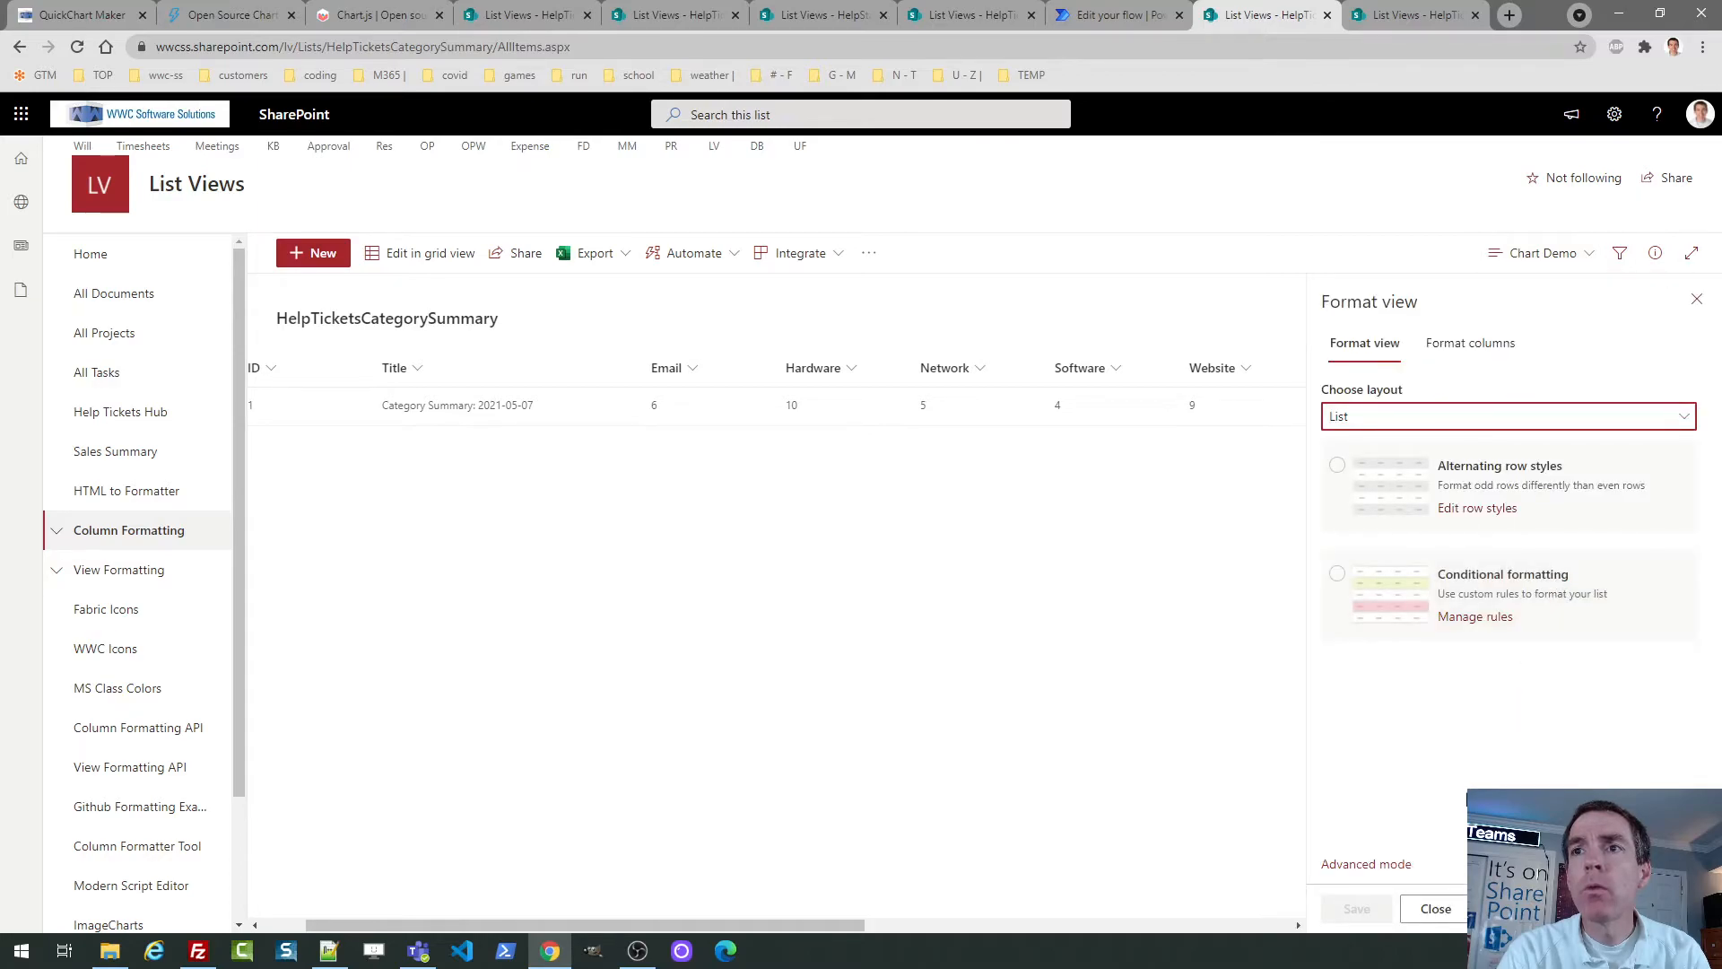
pyautogui.click(1338, 866)
pyautogui.click(1448, 628)
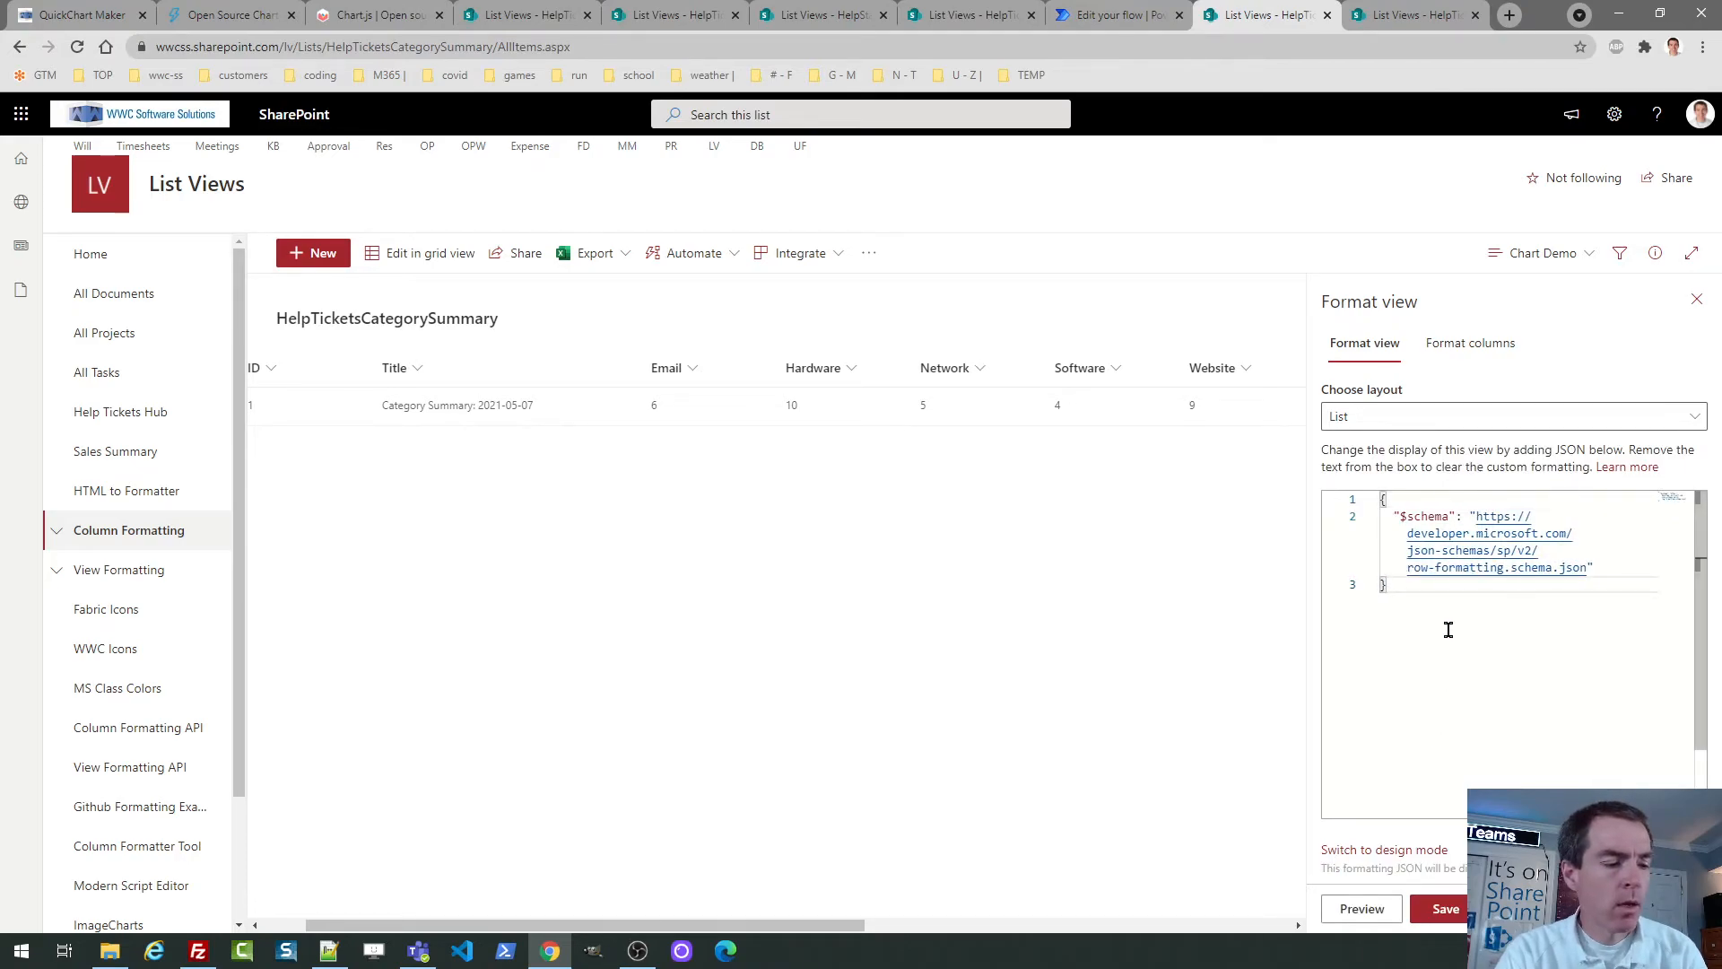
pyautogui.hotkey('ctrl', 'a')
pyautogui.hotkey('ctrl', 'v')
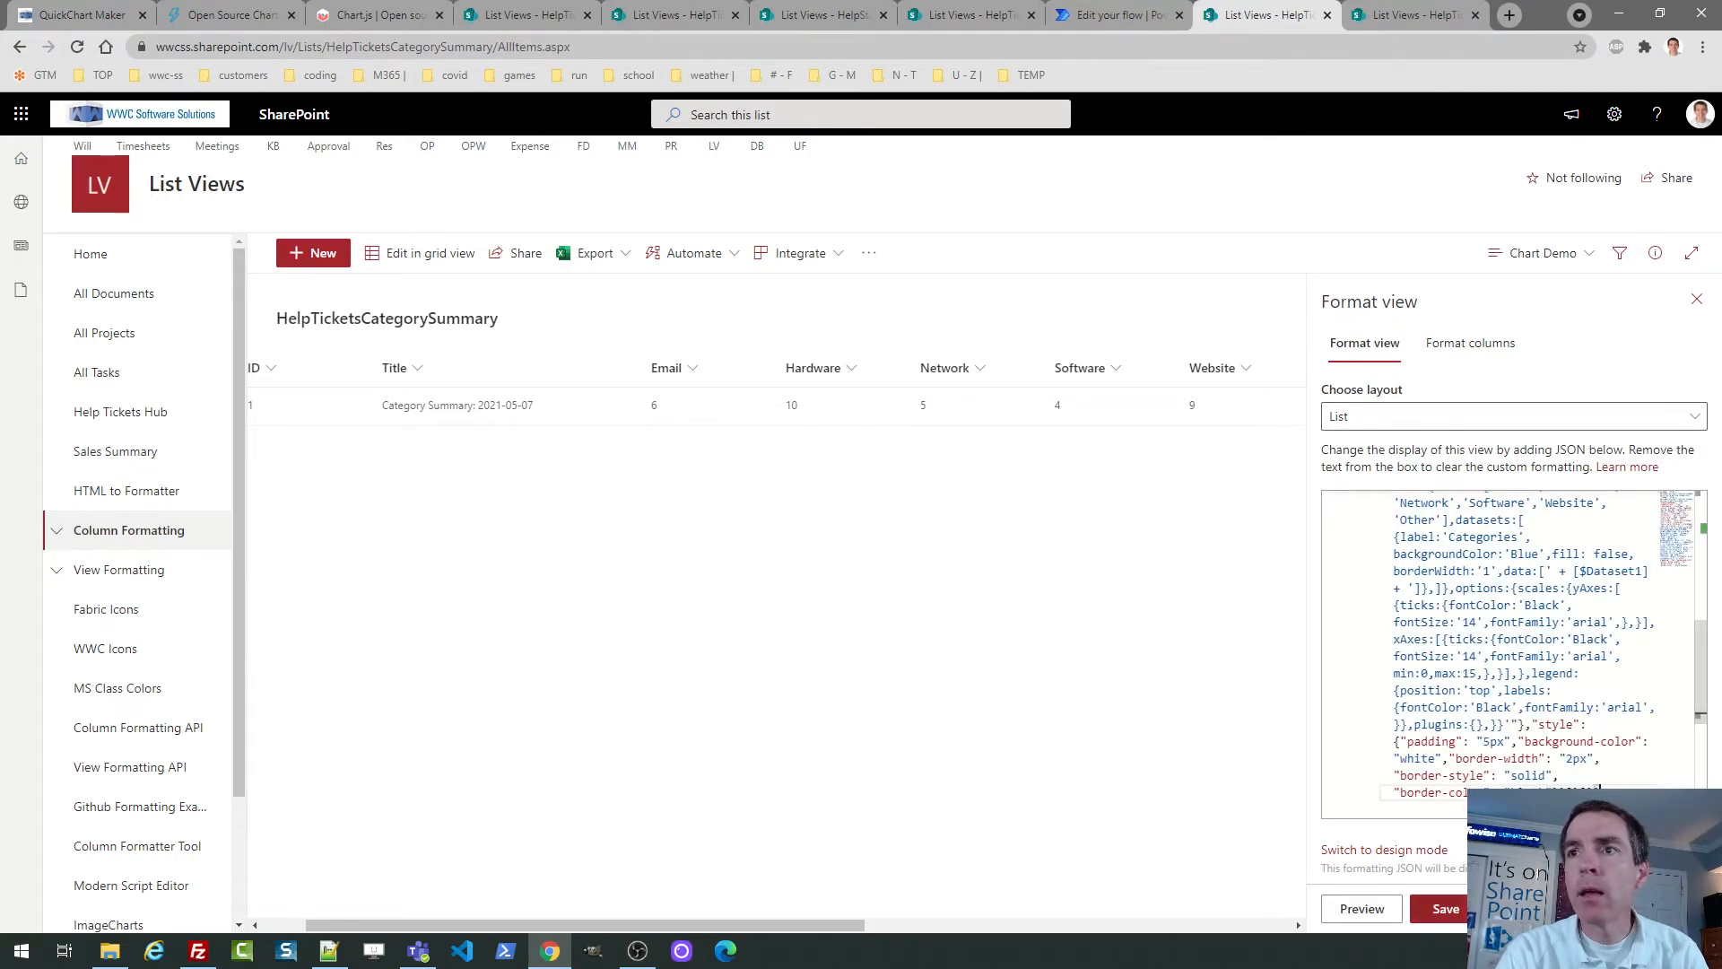
pyautogui.click(1445, 909)
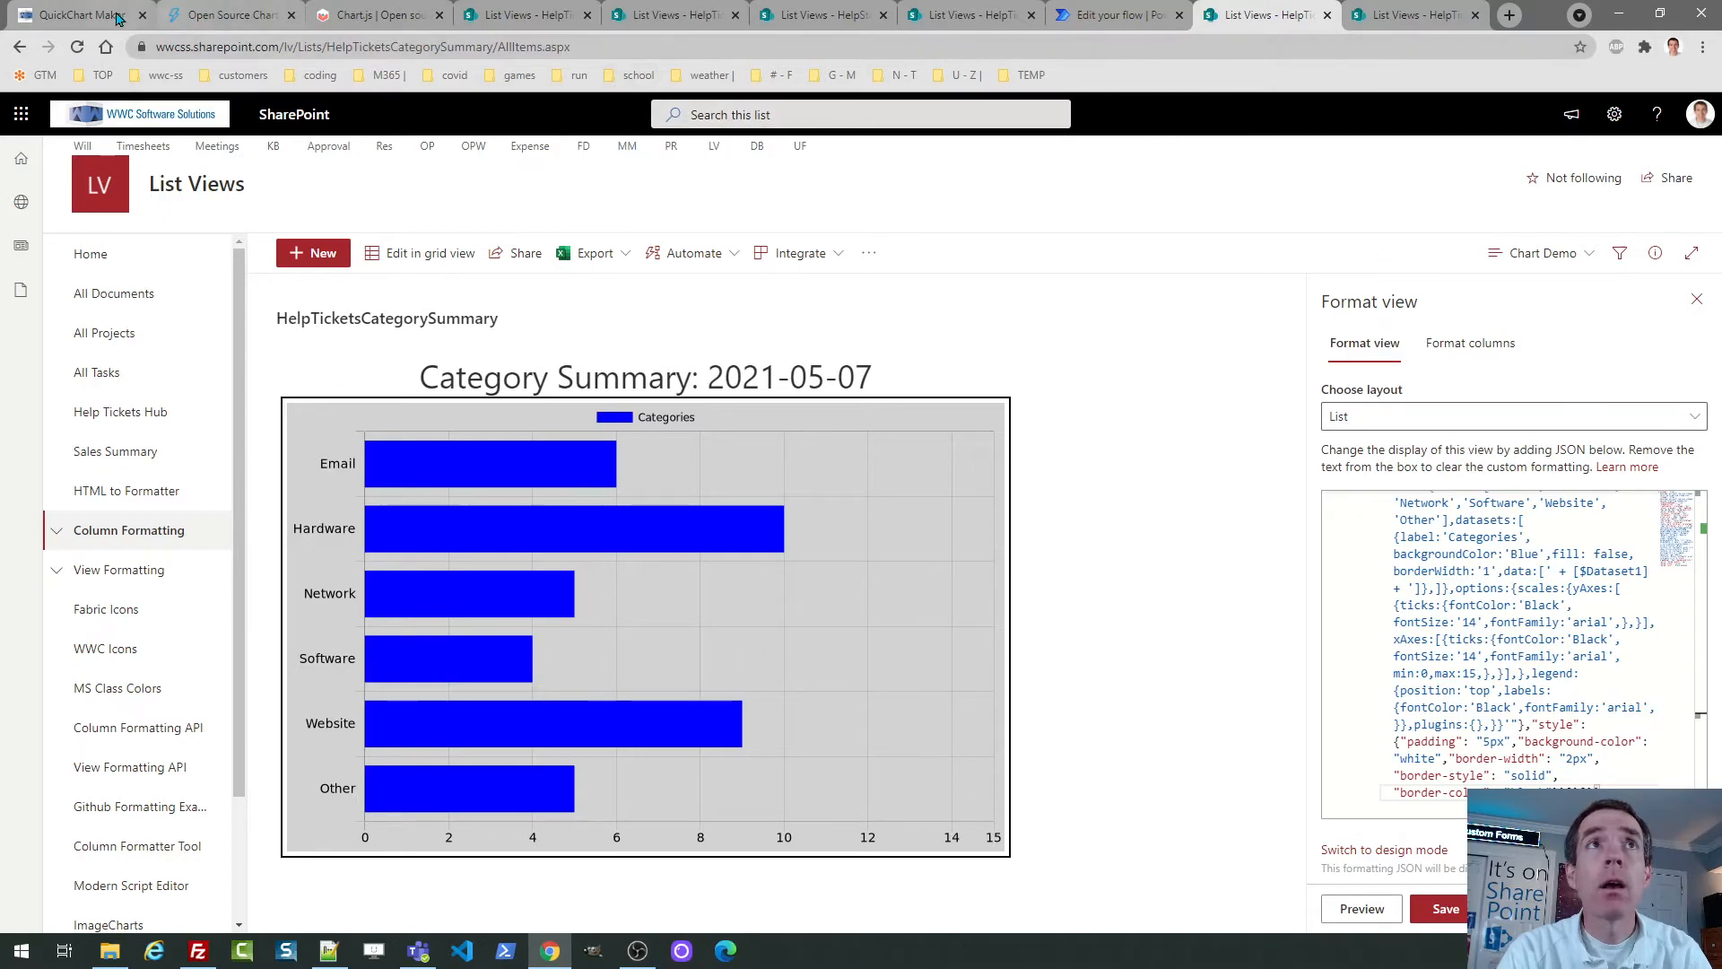
# In Quickchart Maker, set the chart's BG color to Orange and copy the regenerated SharePoint JSON code.
pyautogui.click(78, 12)
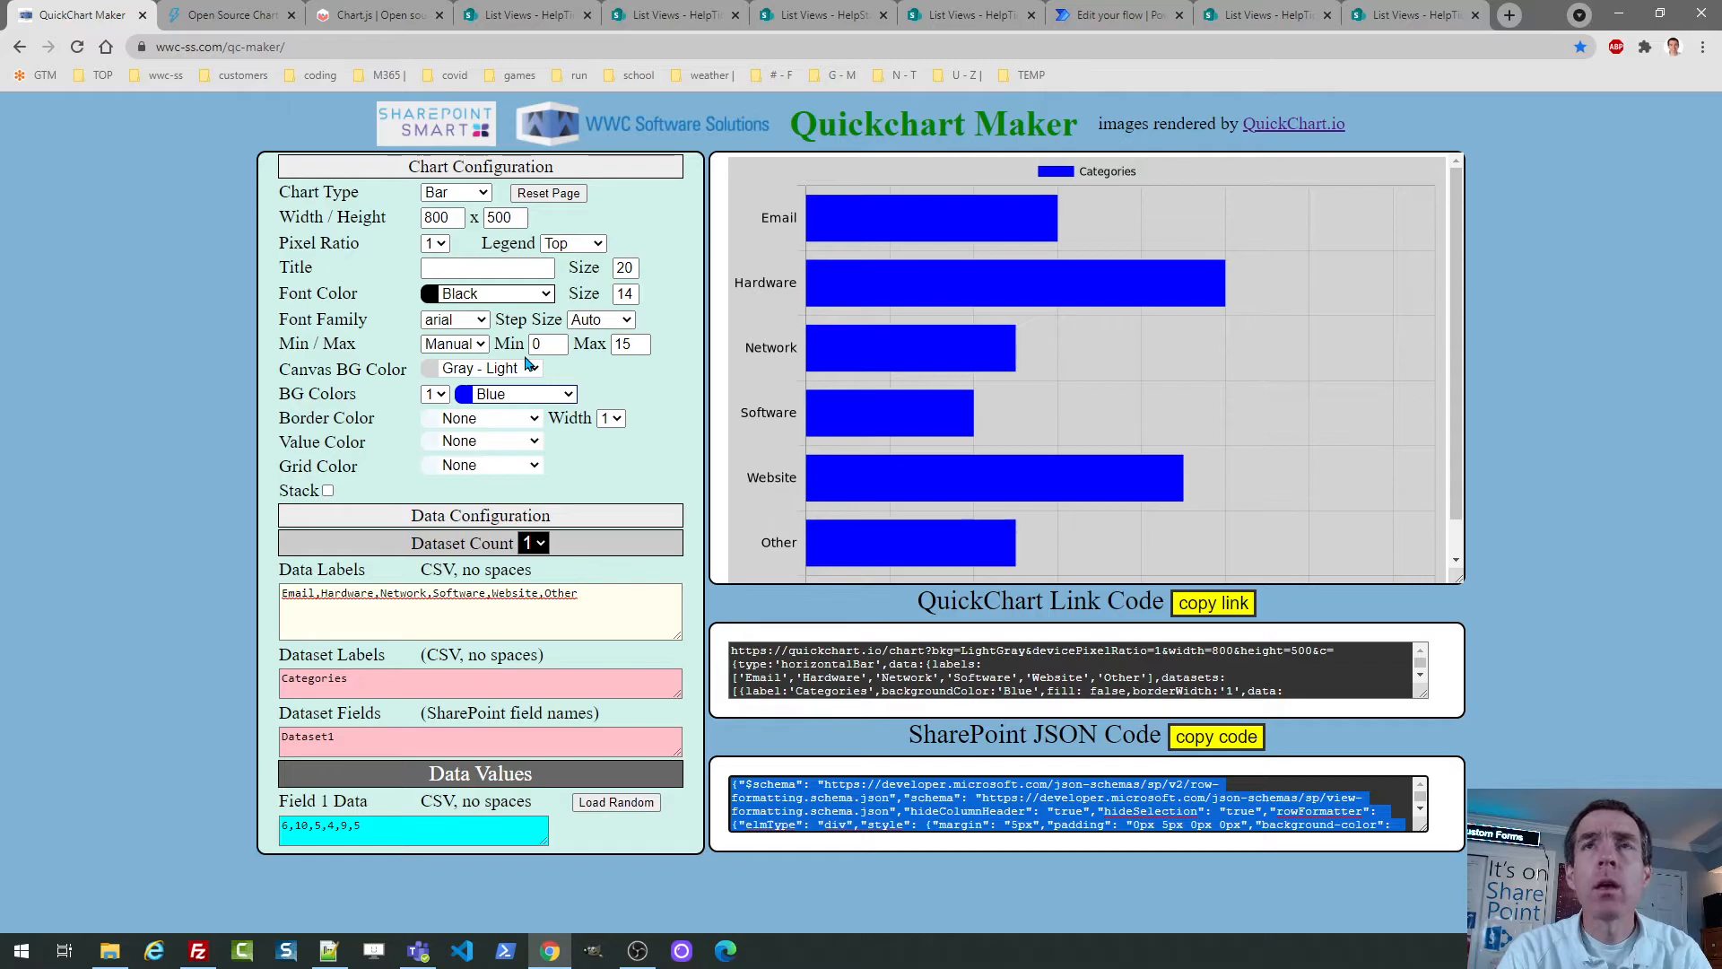
pyautogui.click(567, 397)
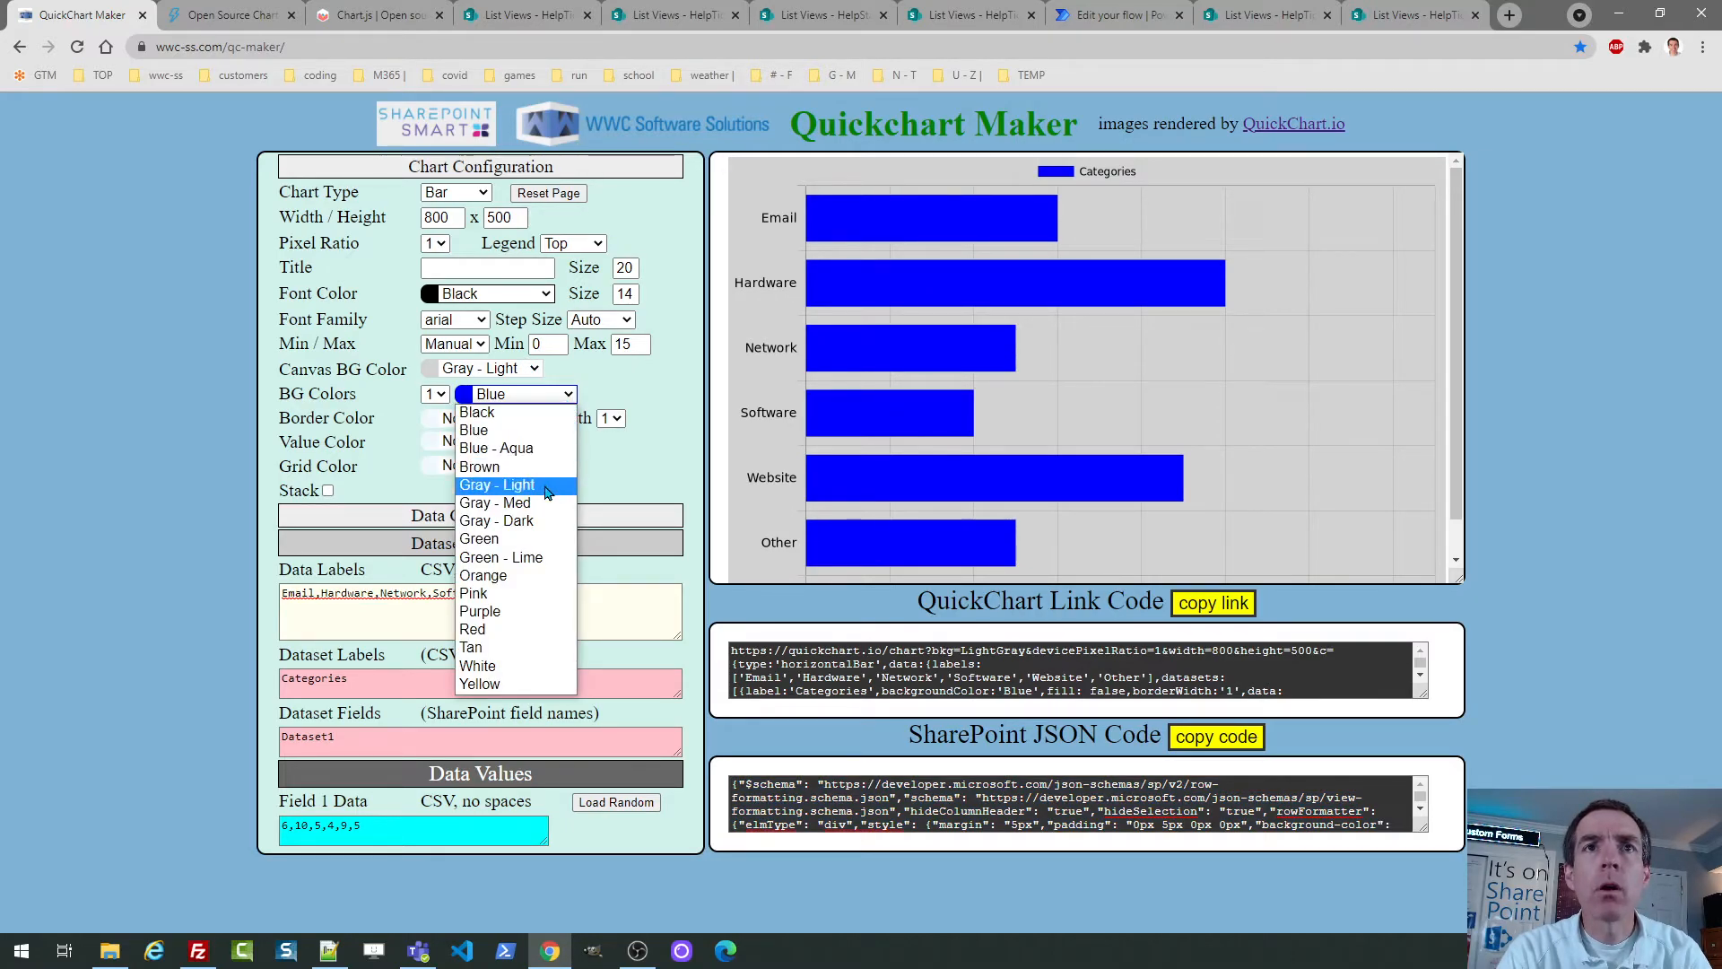
pyautogui.click(542, 582)
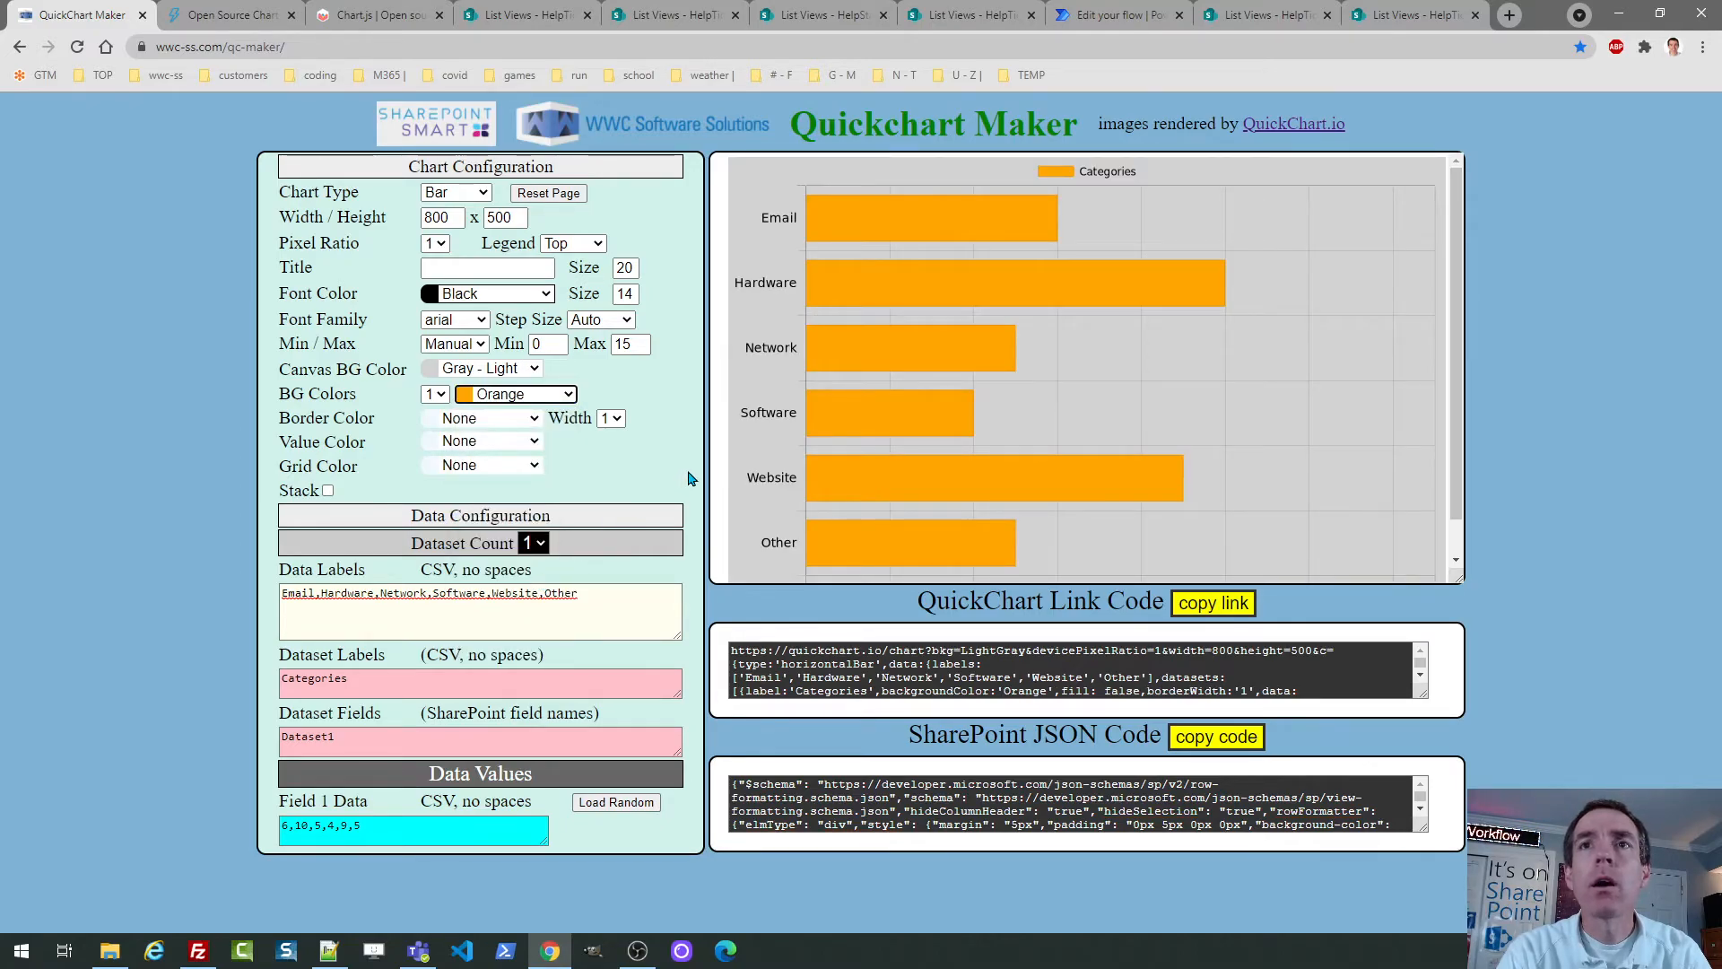
pyautogui.click(1197, 738)
# Replace the Chart Demo view's formatting JSON with the orange chart code, save it, and close the view formatting.
pyautogui.click(1246, 13)
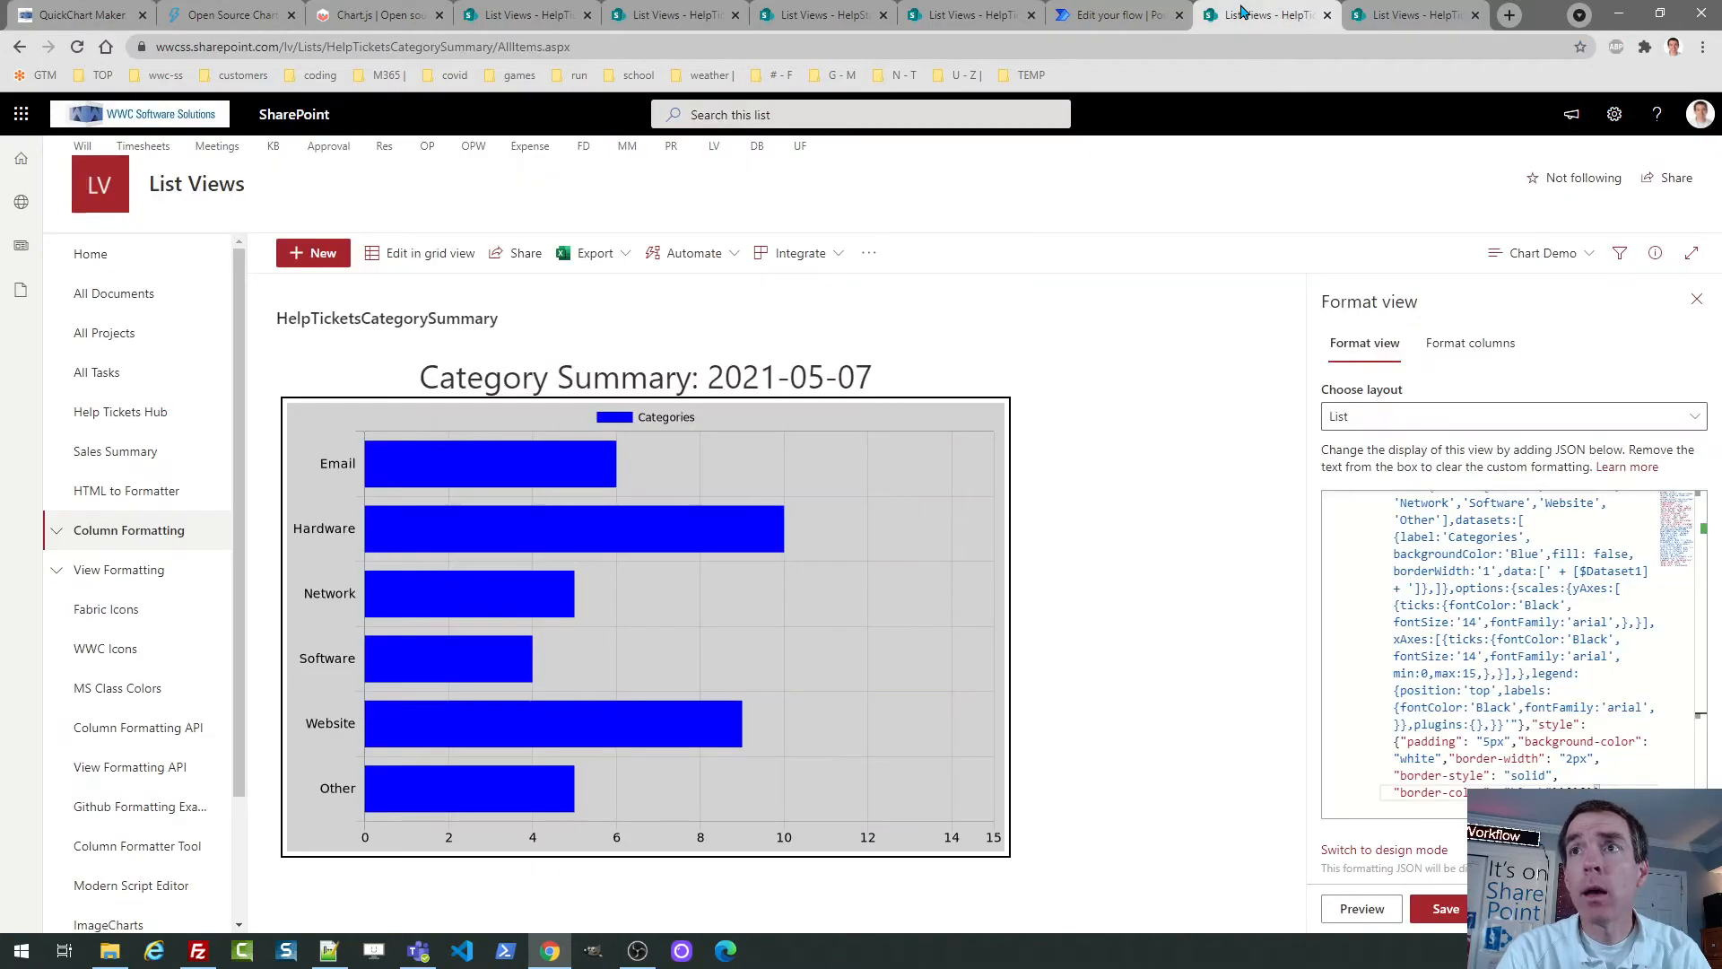
pyautogui.click(1471, 570)
pyautogui.hotkey('ctrl', 'a')
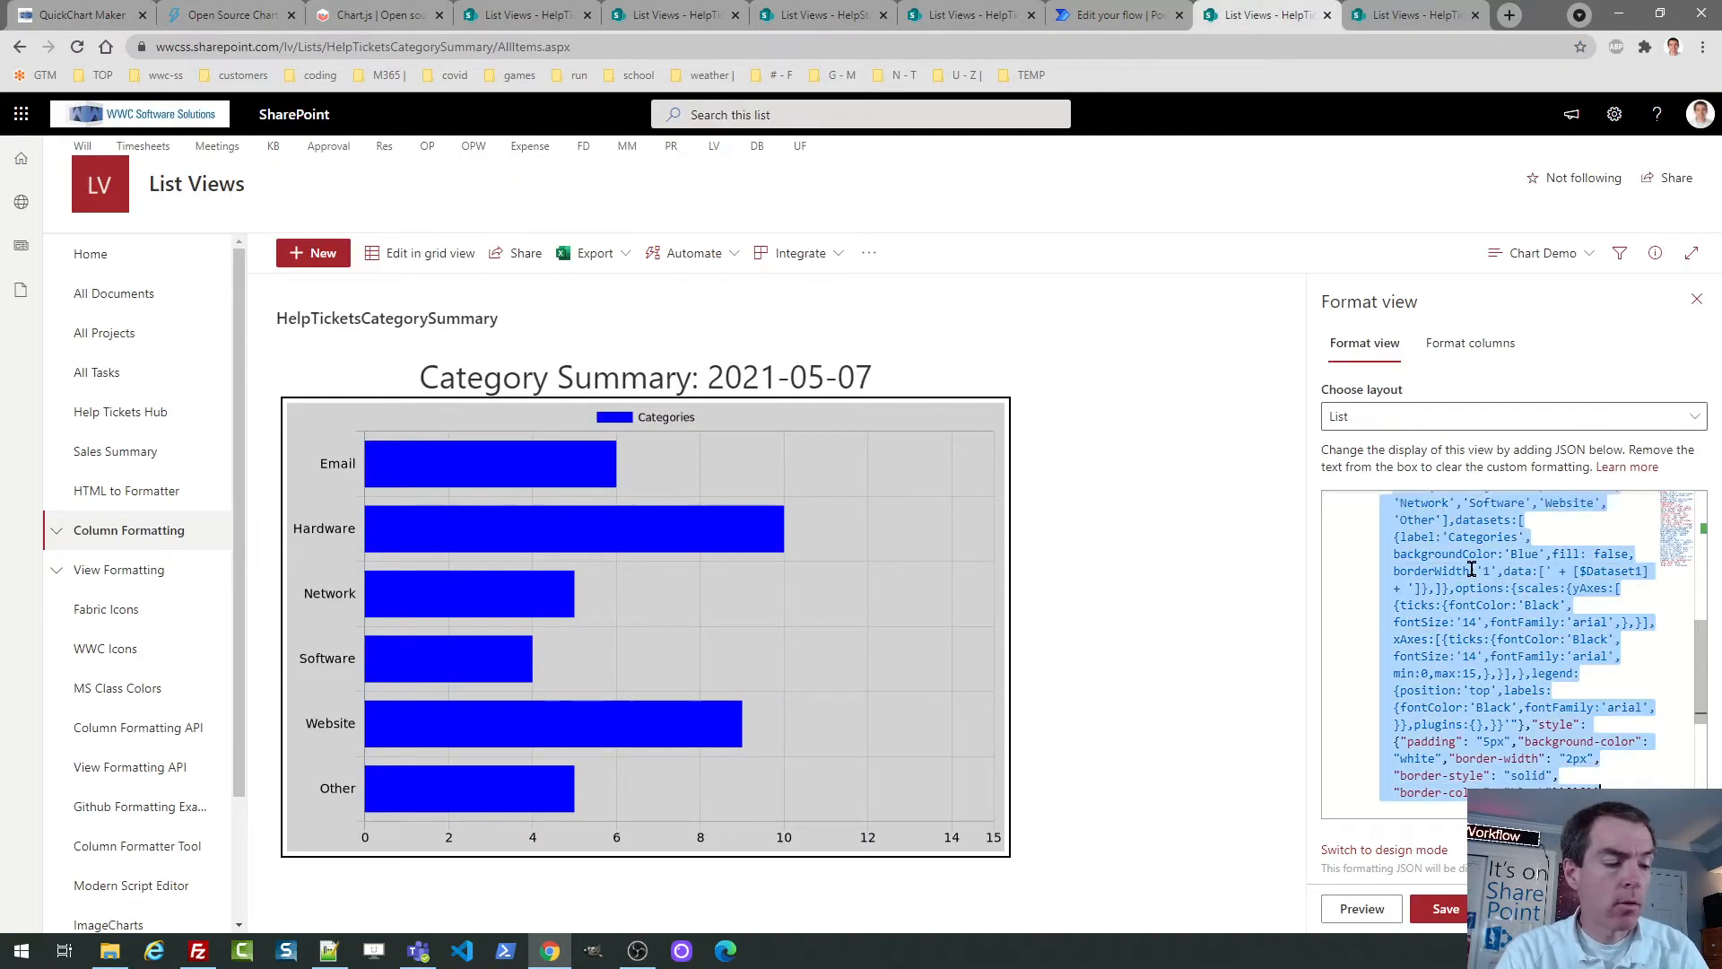
pyautogui.hotkey('ctrl', 'v')
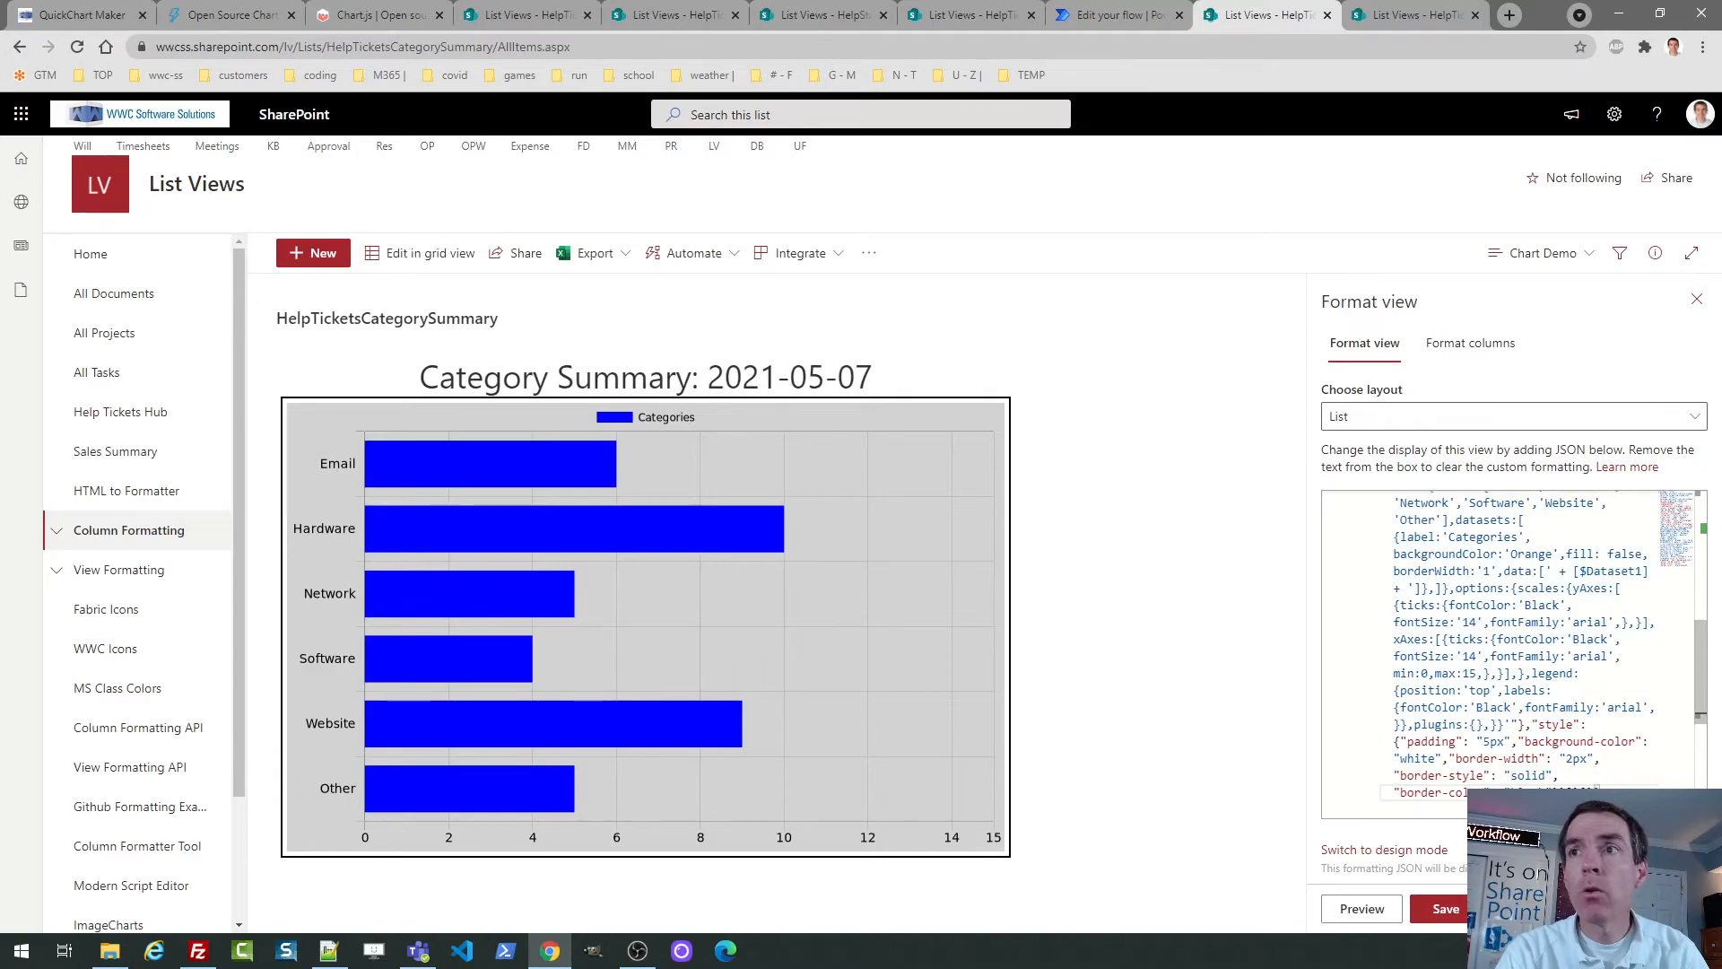
pyautogui.click(1446, 909)
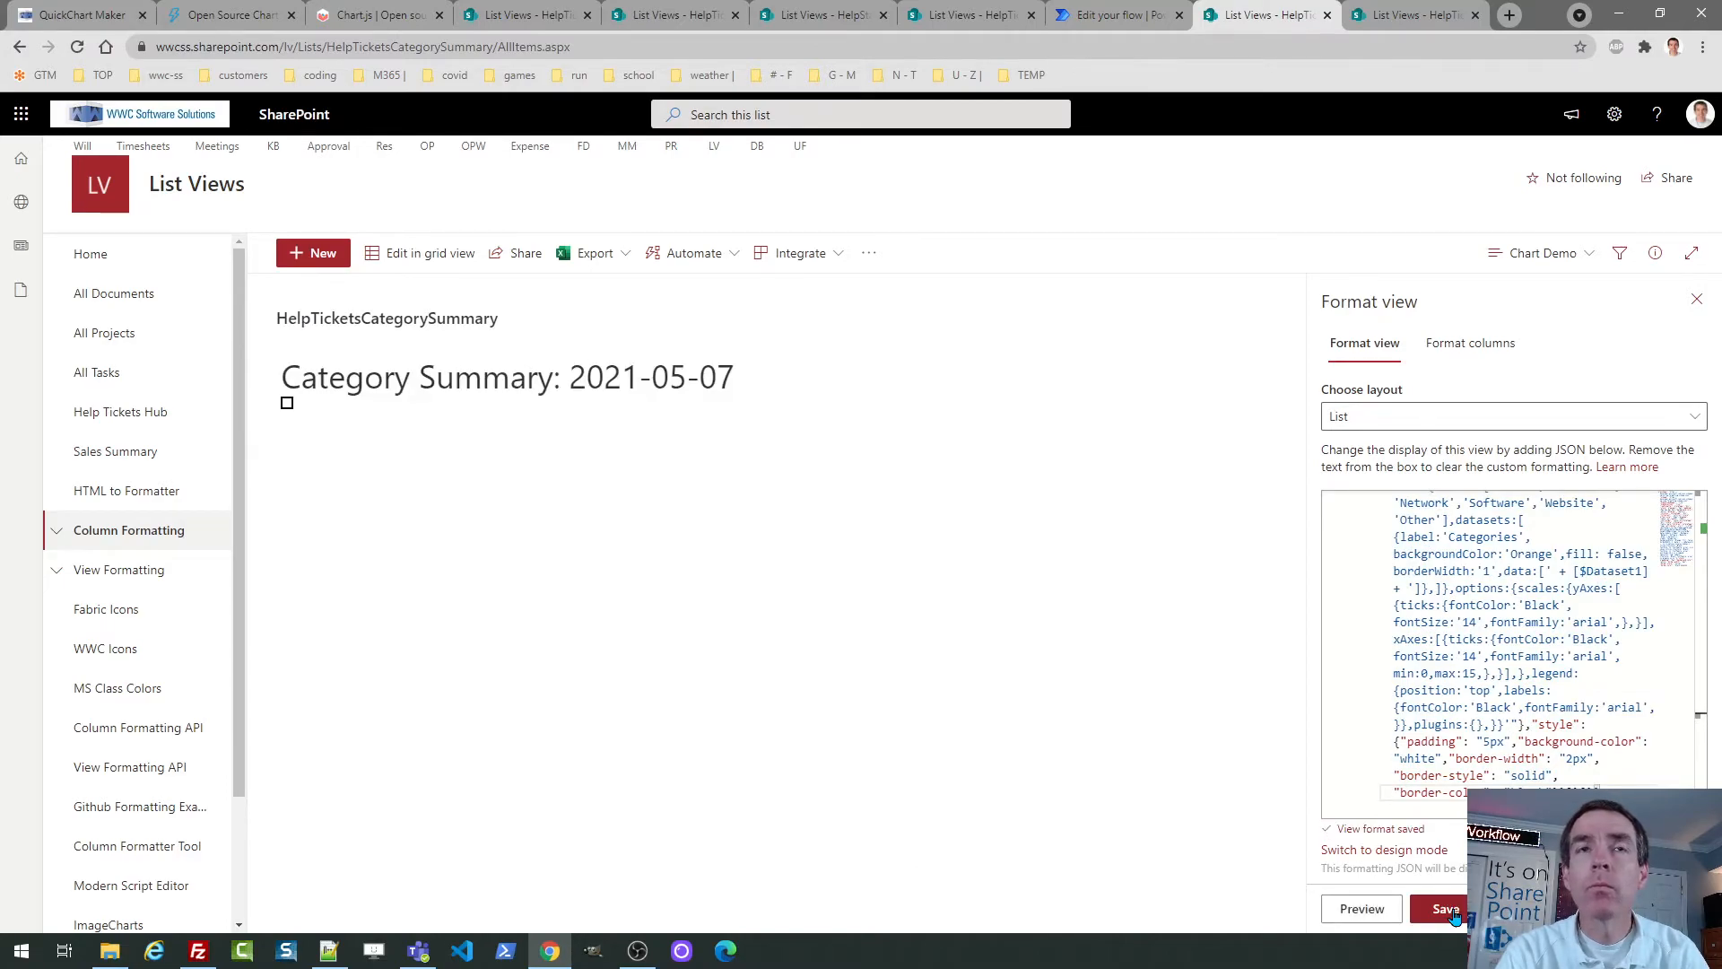
pyautogui.click(1449, 908)
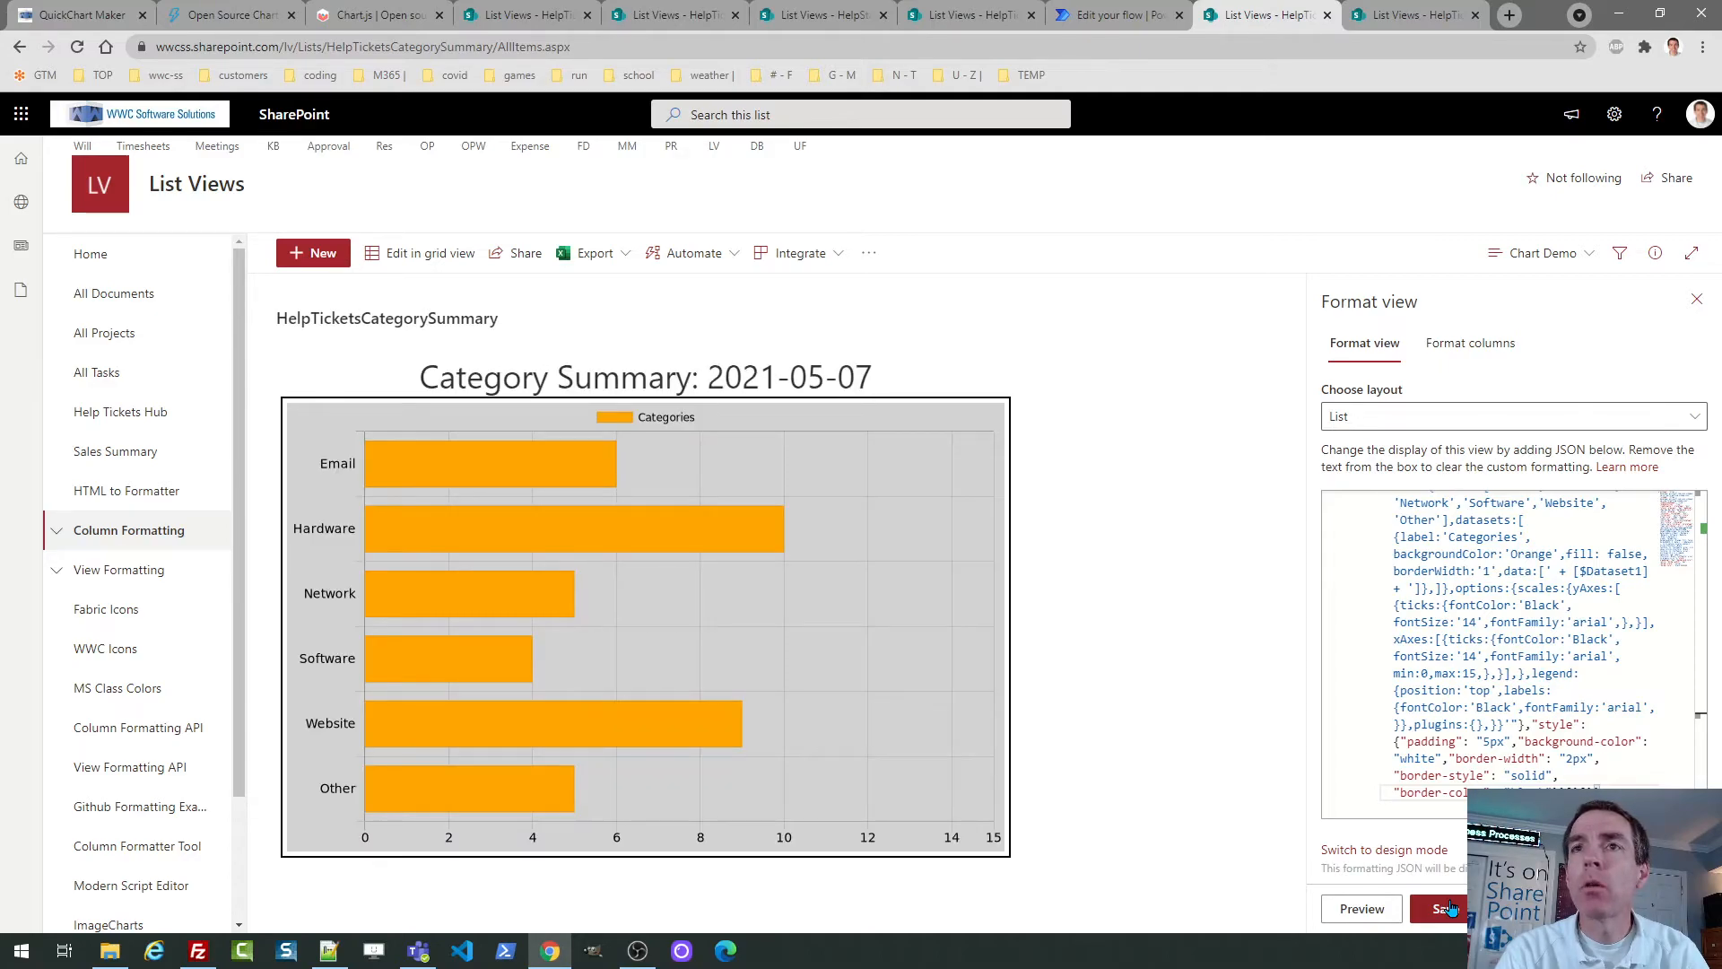
pyautogui.click(1449, 909)
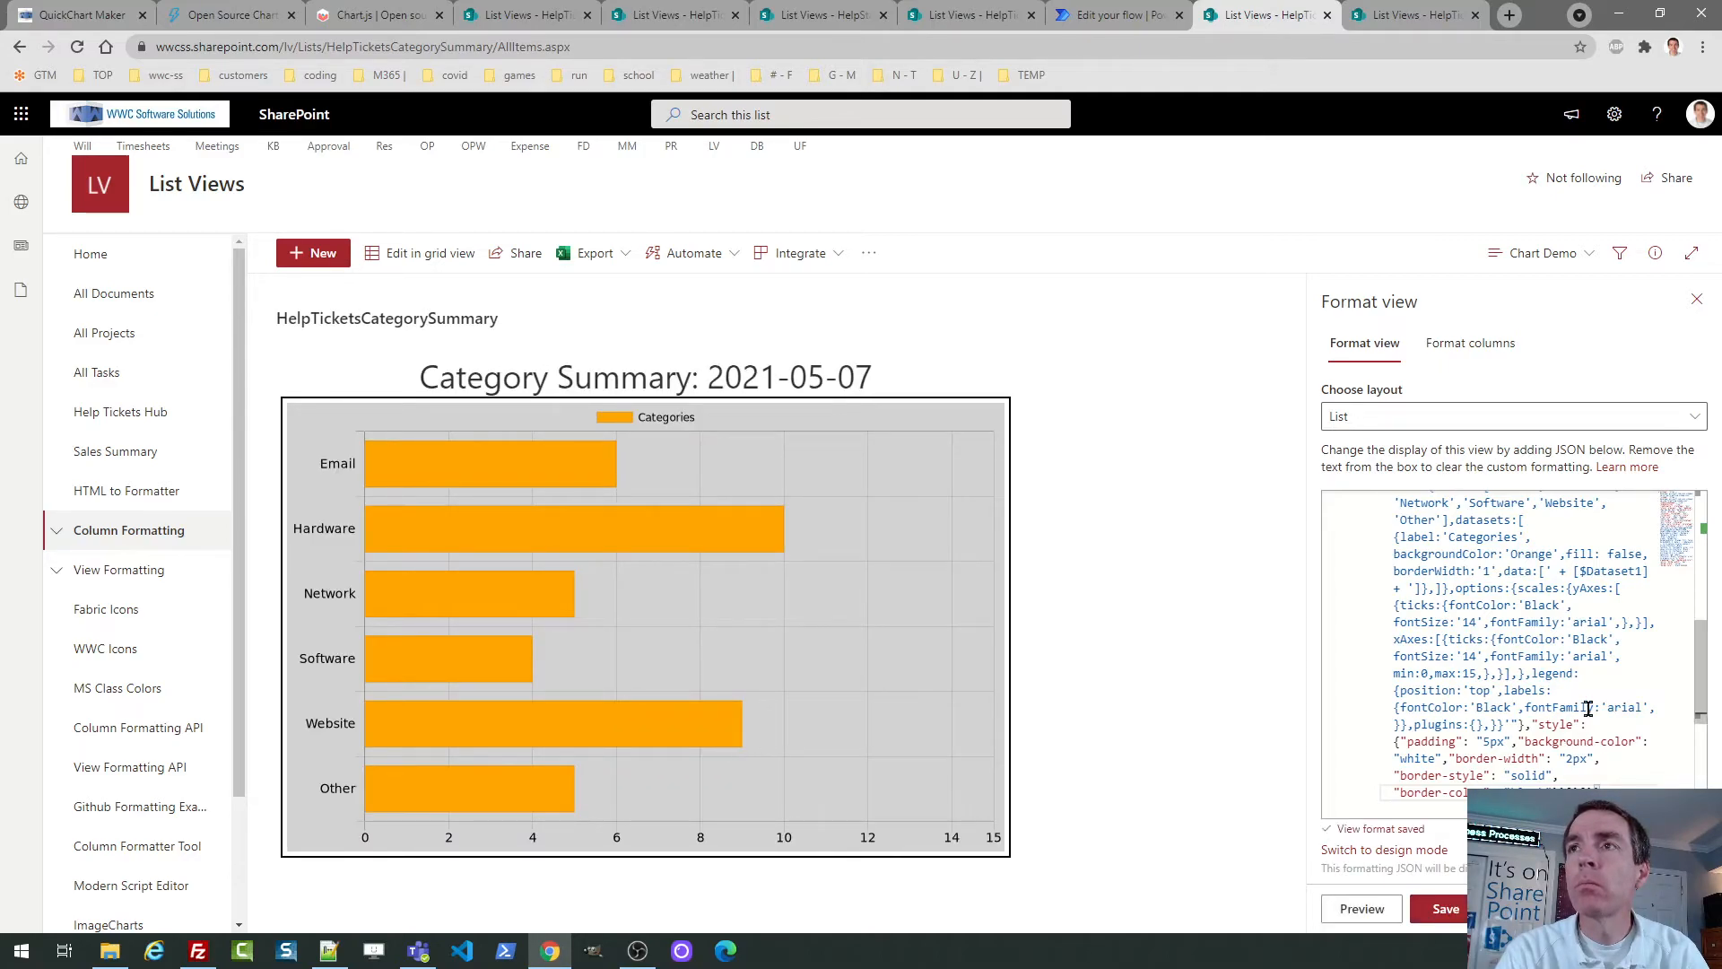
pyautogui.click(1696, 302)
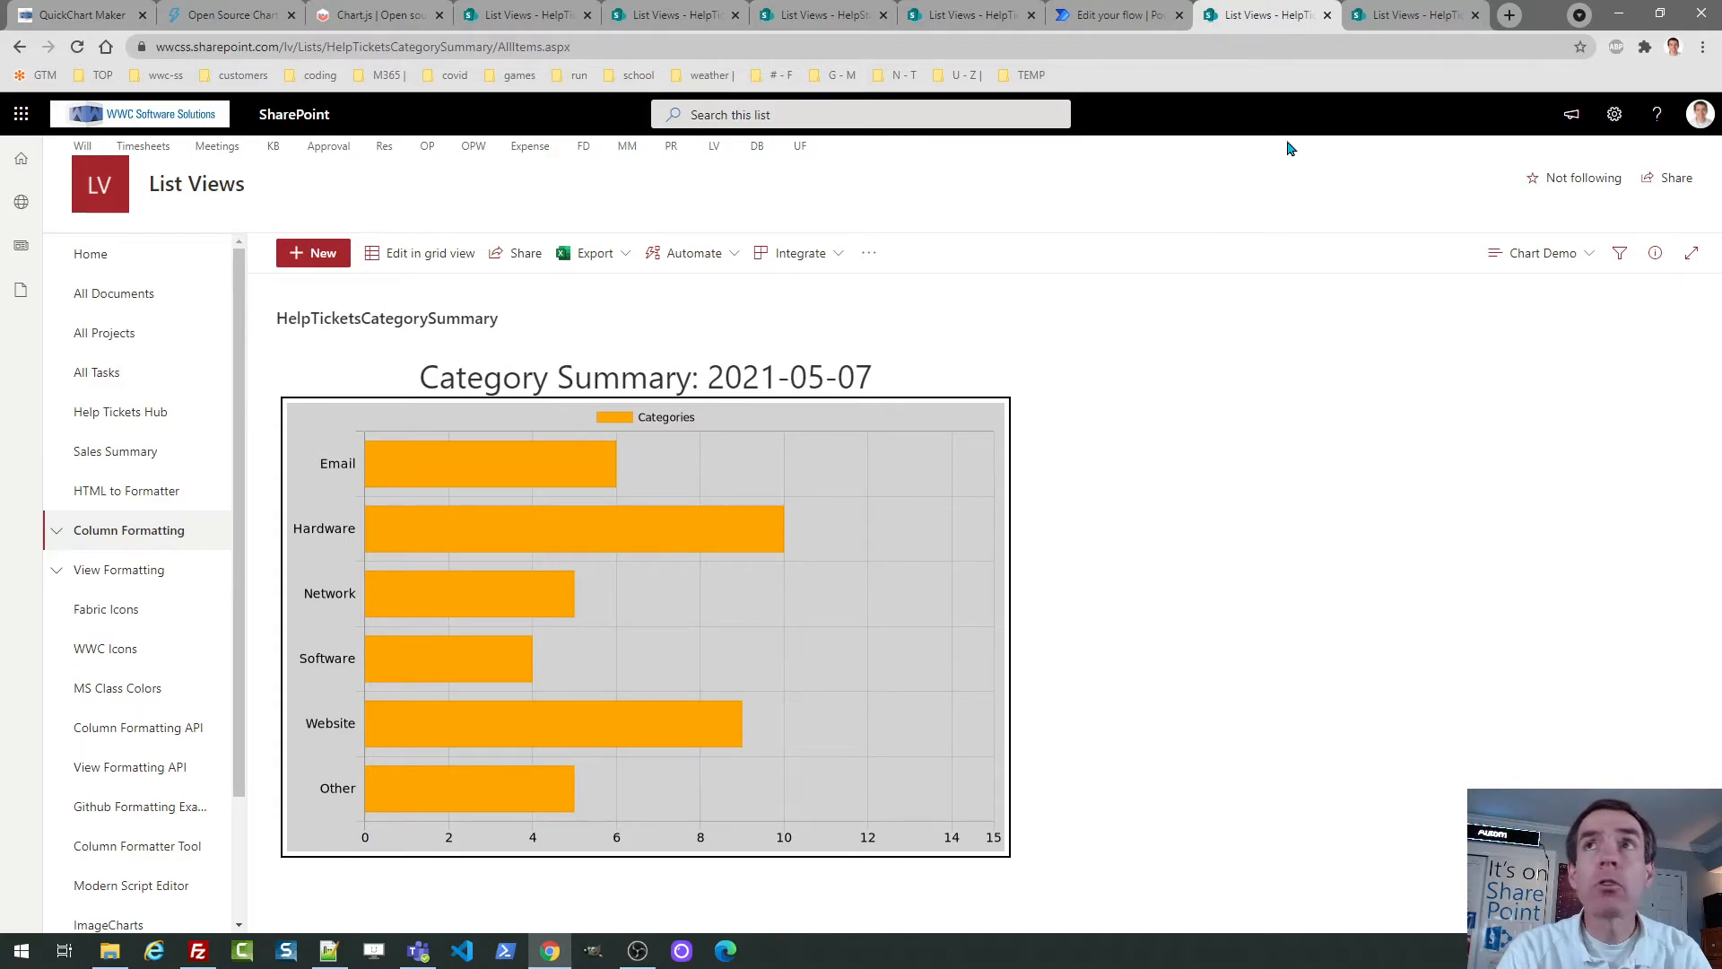
# Copy the Dataset1 value of the status summary item in the HelpTicketsStatusSummary list.
pyautogui.click(1387, 16)
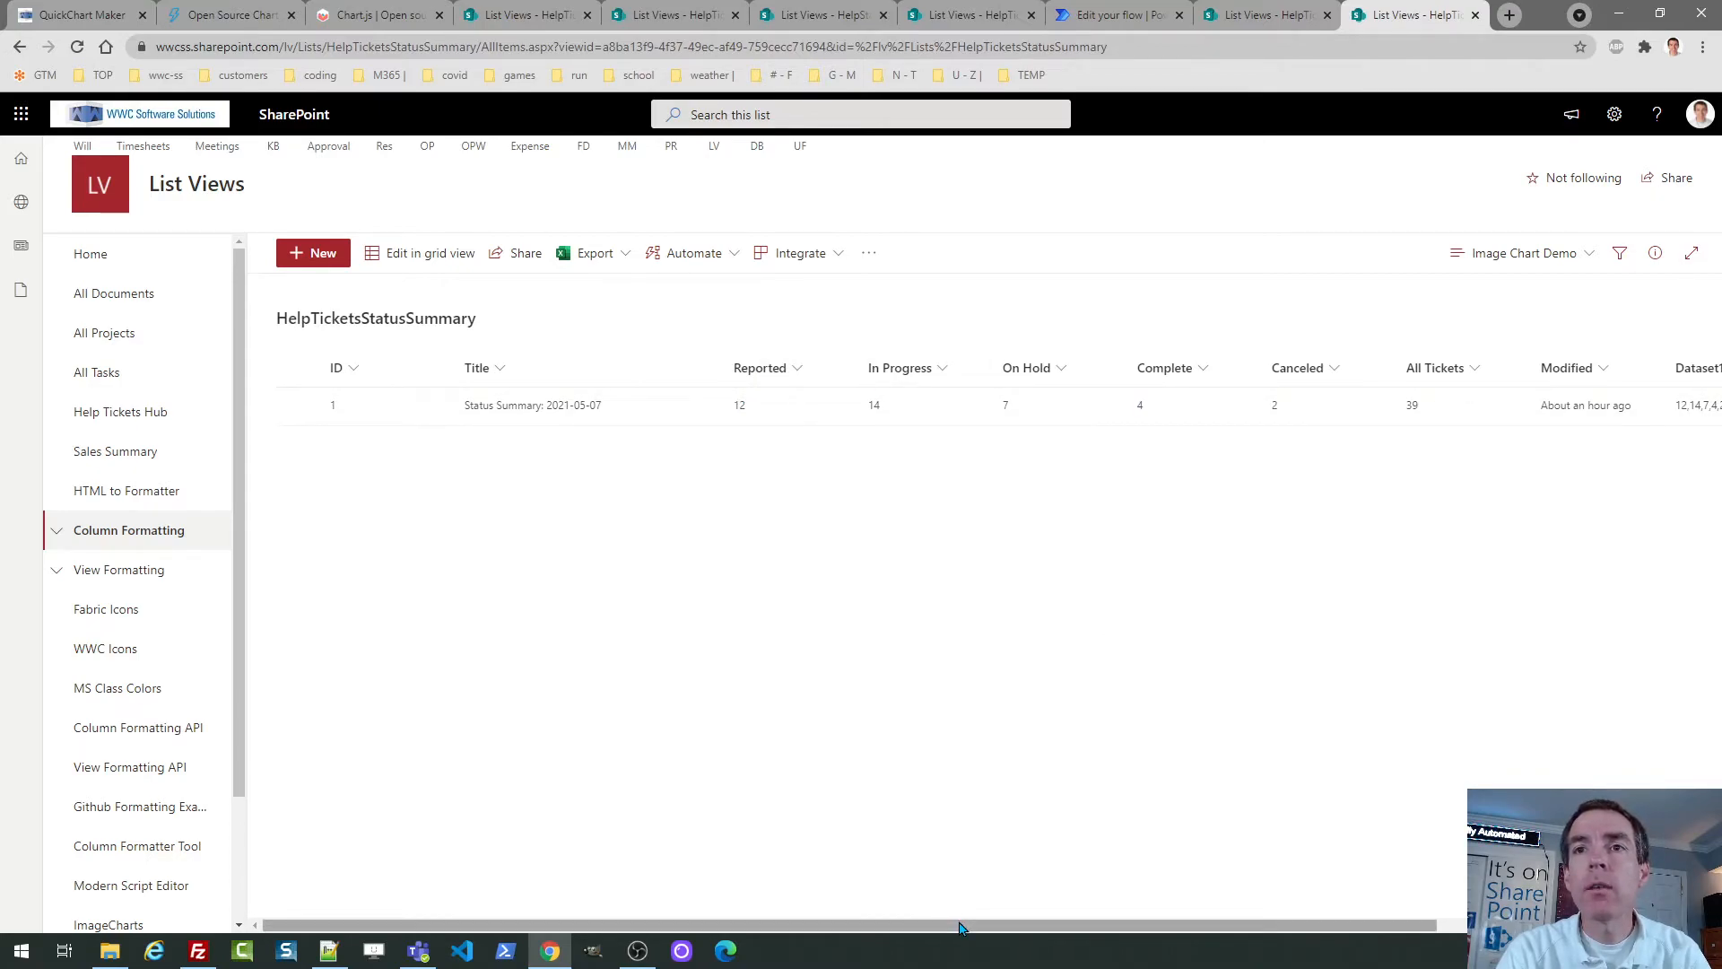
pyautogui.moveTo(960, 925); pyautogui.dragTo(1151, 931)
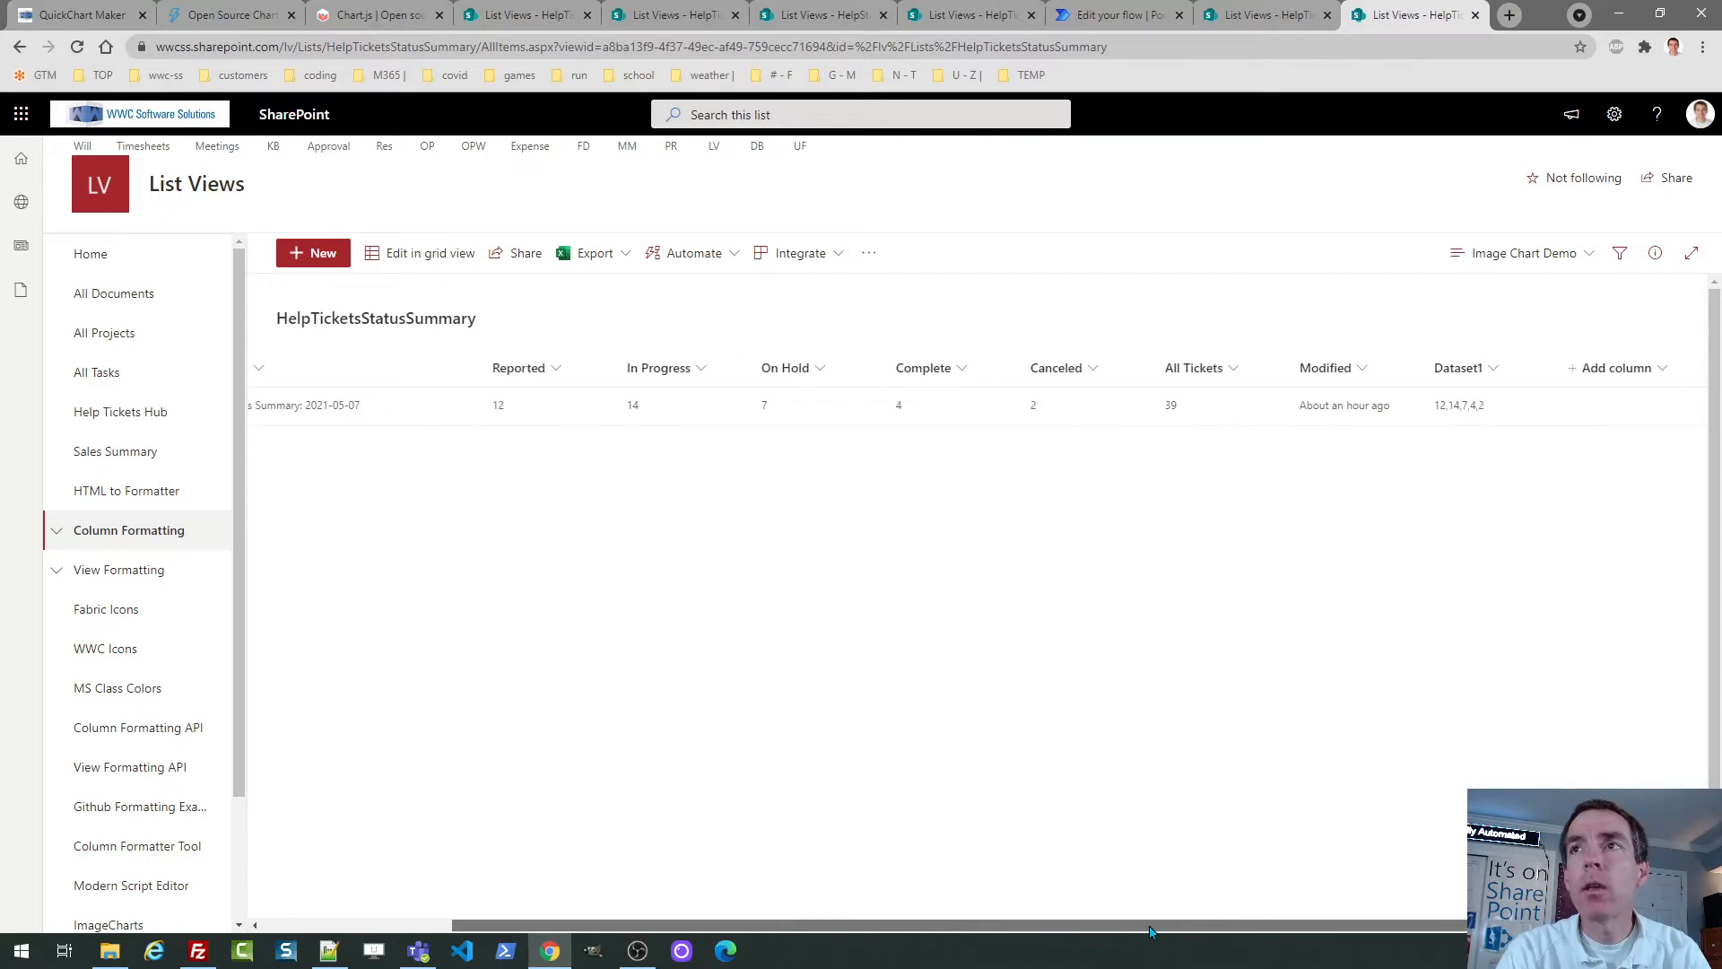
pyautogui.rightClick(1457, 409)
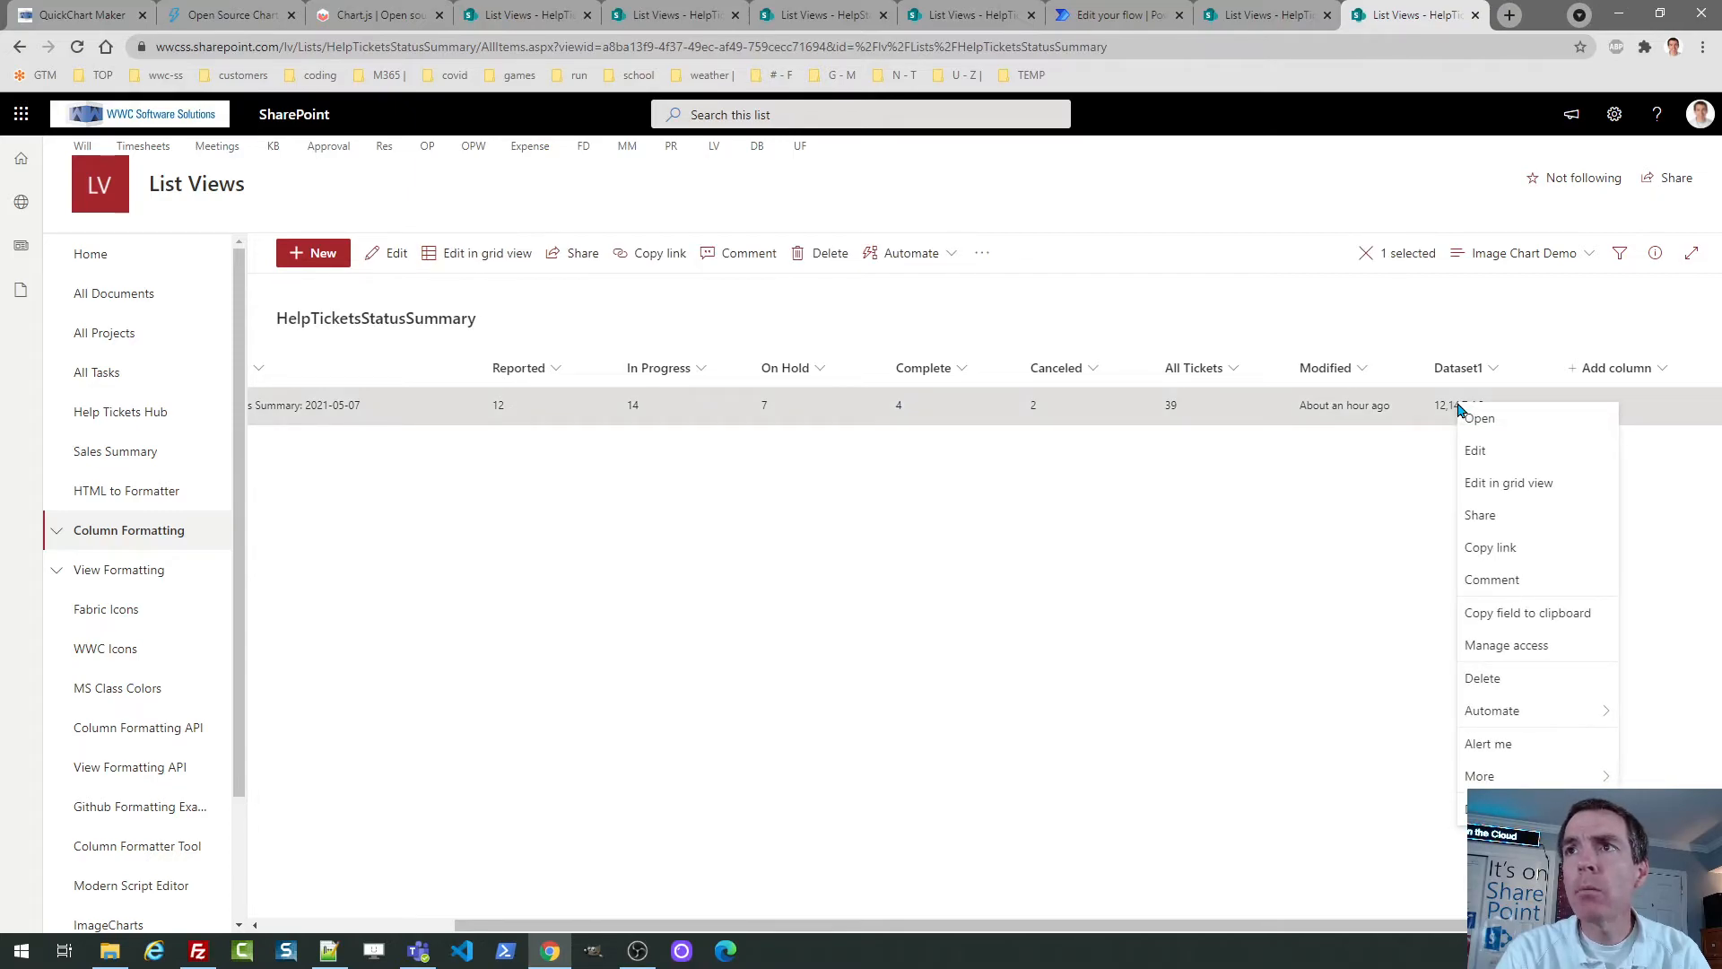
pyautogui.click(1515, 613)
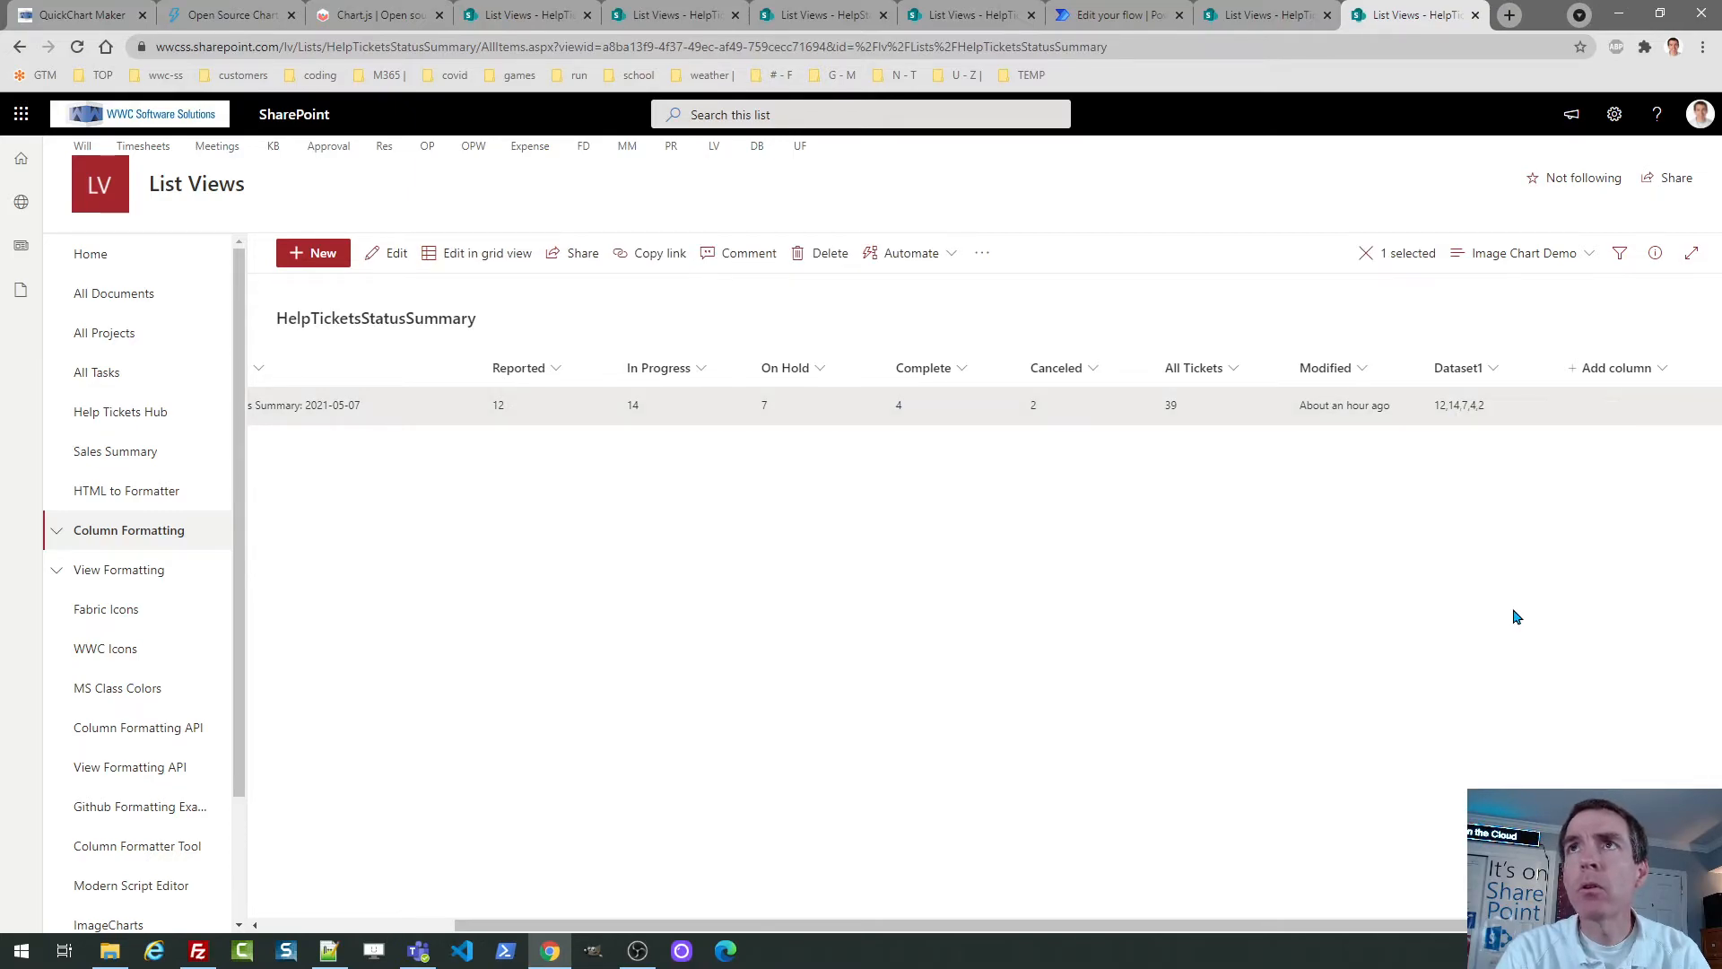
# Reset the Quickchart Maker configuration and replace the Field 1 data with 12,14,7,4,2.
pyautogui.click(90, 16)
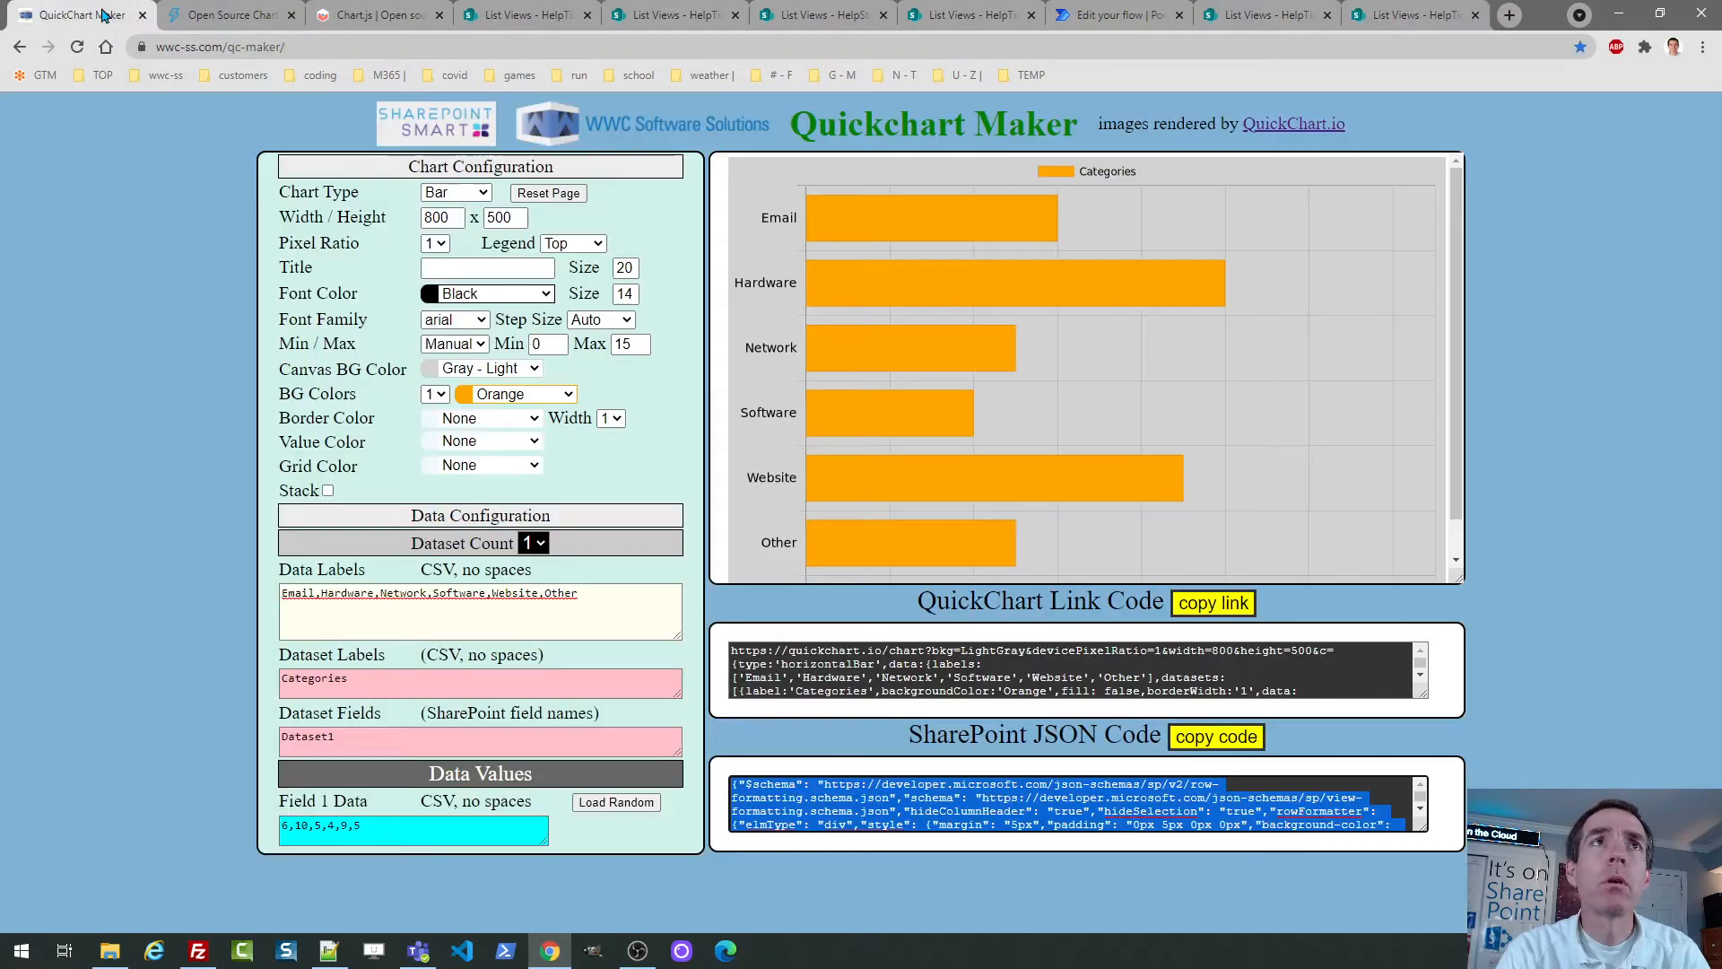
pyautogui.click(548, 195)
pyautogui.click(455, 834)
pyautogui.hotkey('ctrl', 'a')
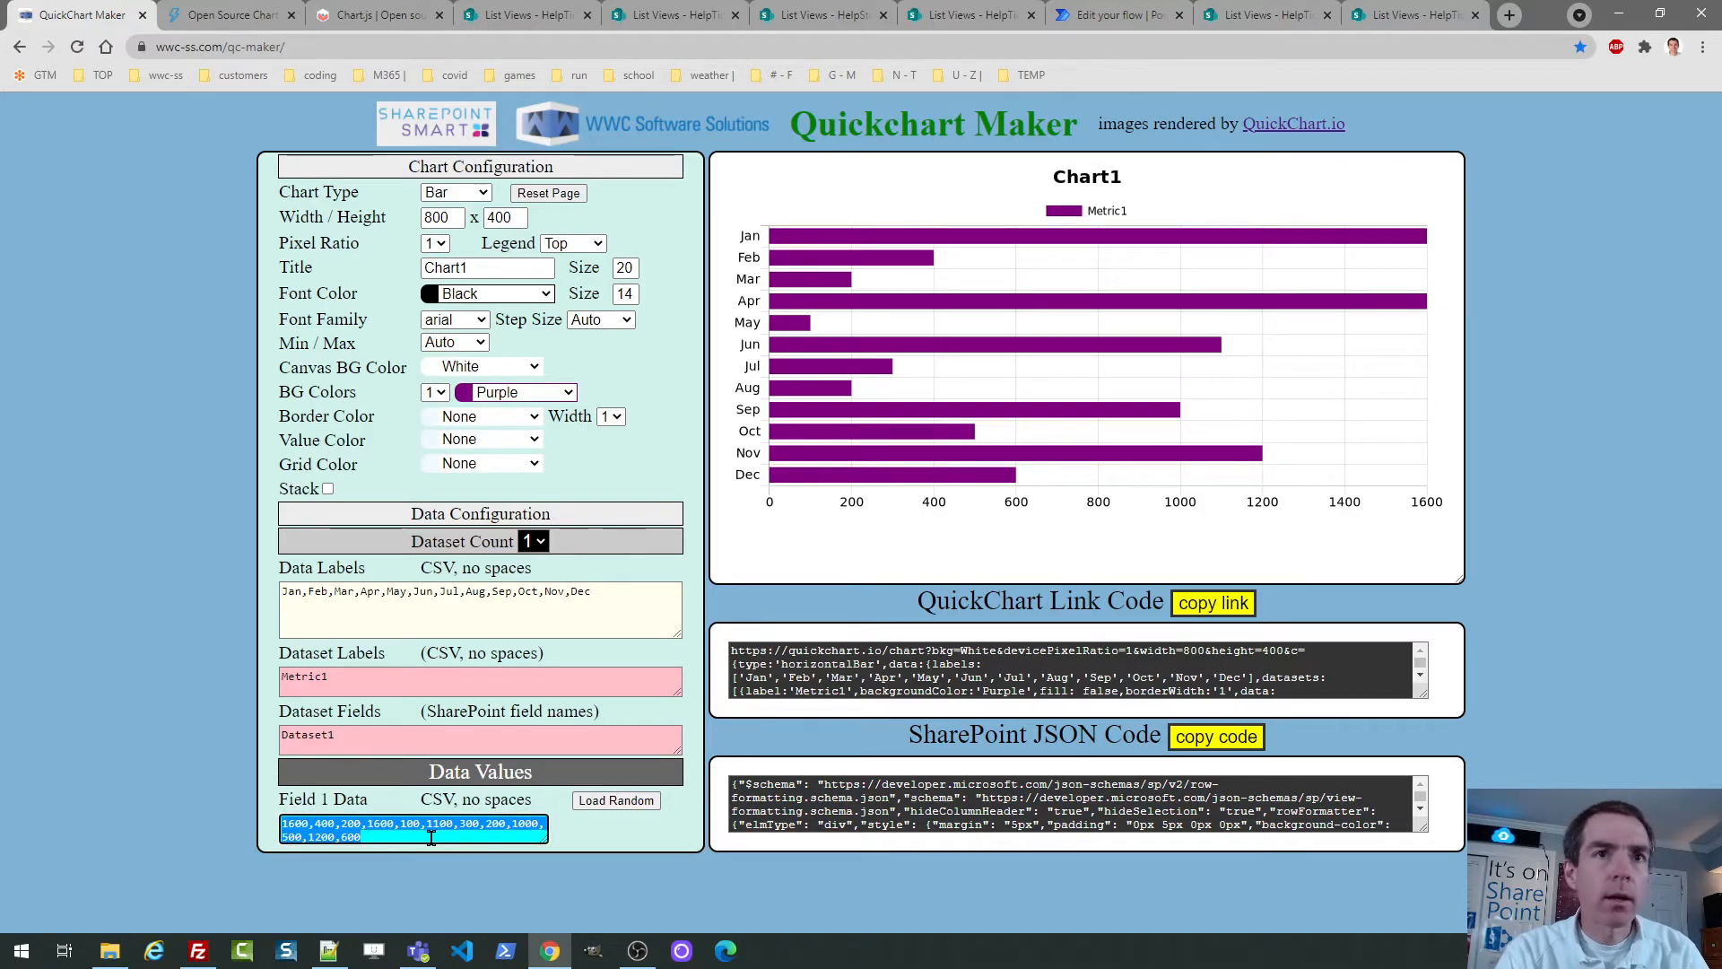
pyautogui.write('12,14,7,4,2')
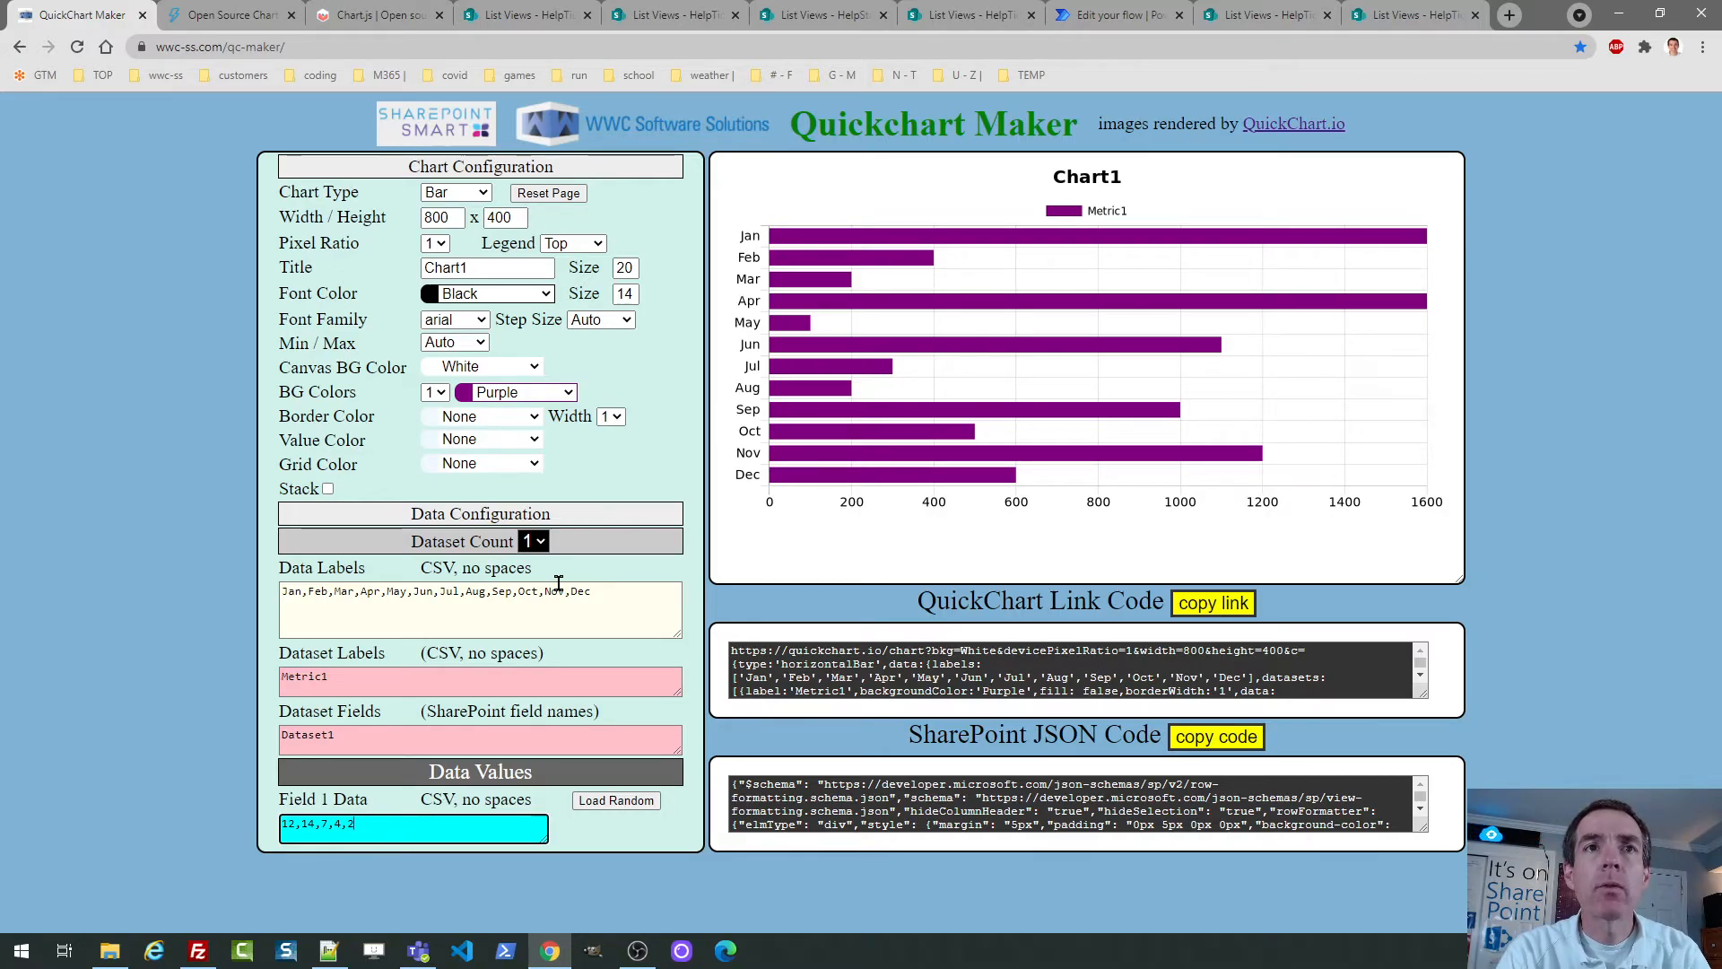
# Replace the dataset label Metric1 with Status.
pyautogui.click(344, 672)
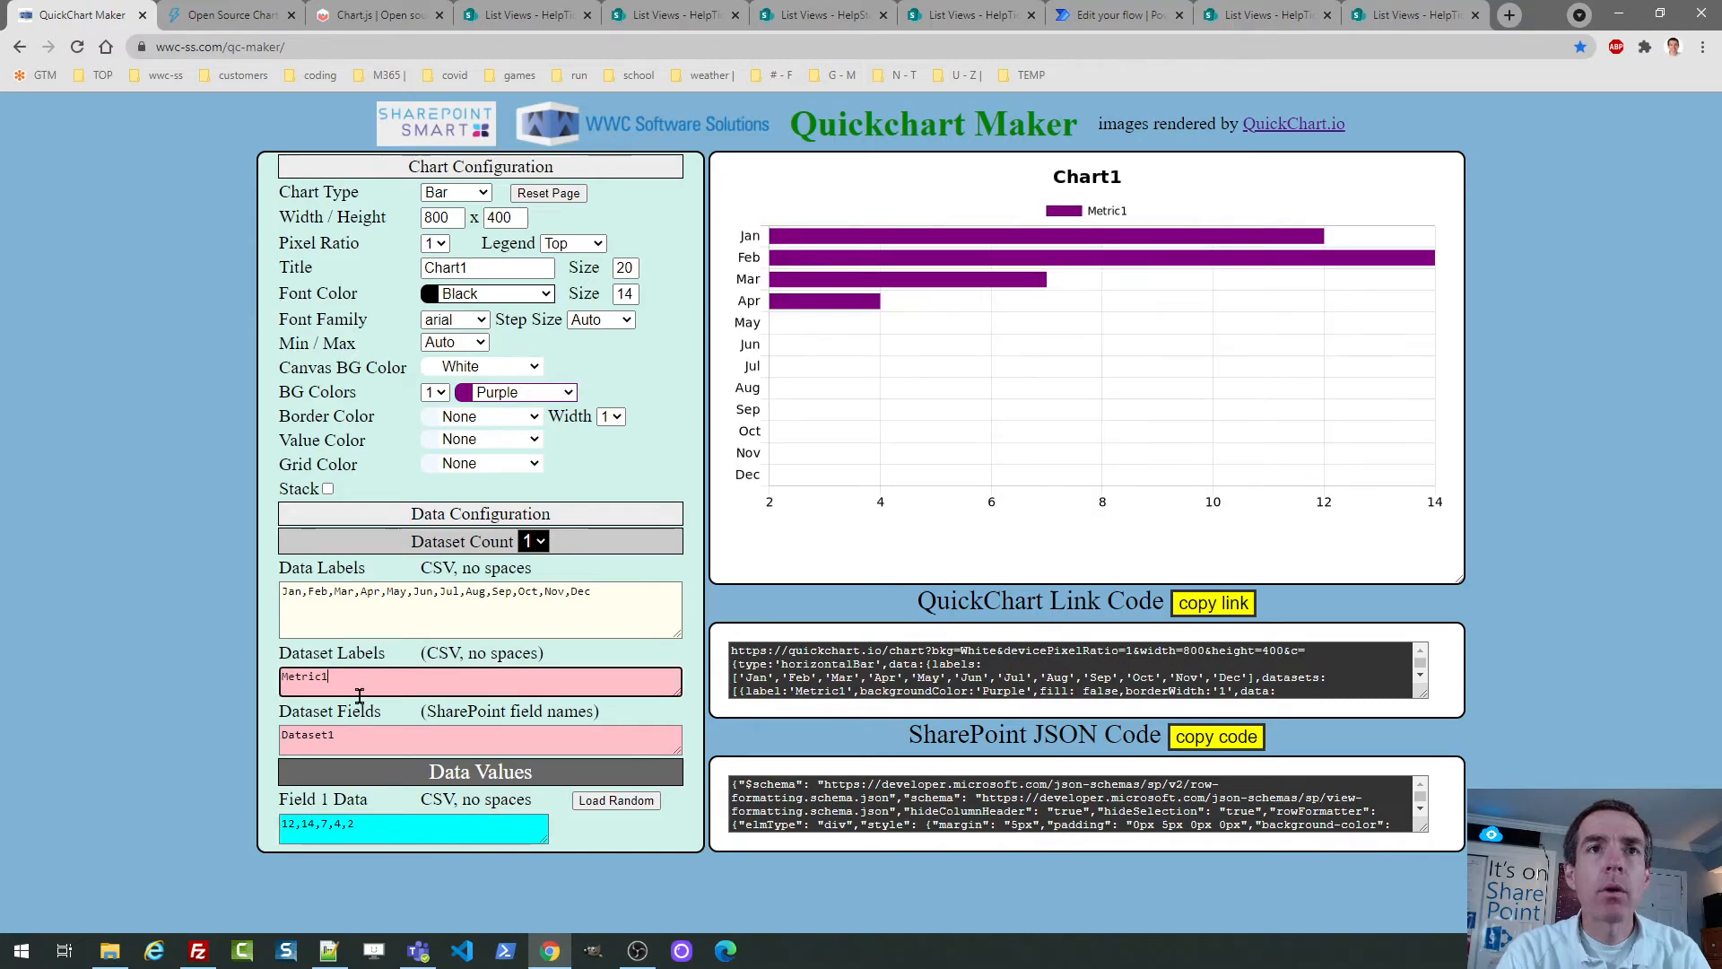
pyautogui.press('BackSpace')
pyautogui.press('BackSpace')
pyautogui.press('BackSpace')
pyautogui.press('BackSpace')
pyautogui.press('BackSpace')
pyautogui.press('BackSpace')
pyautogui.press('BackSpace')
pyautogui.write('Status')
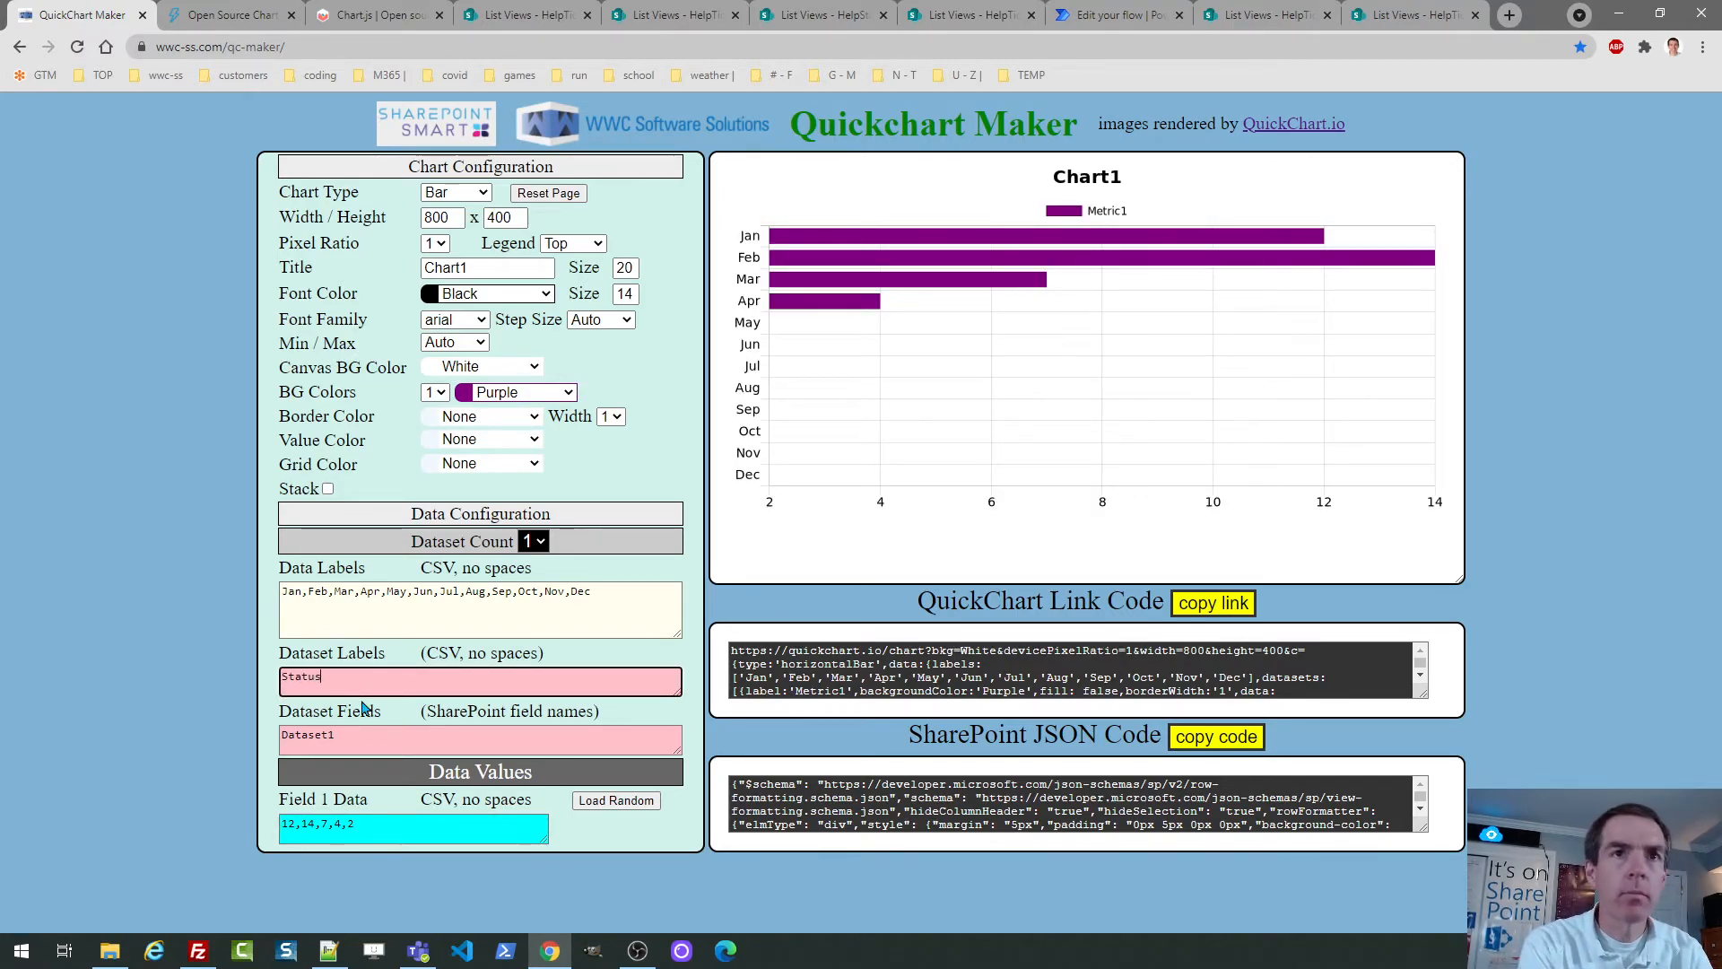
# Replace the month data labels with Reported,InProgress,OnHold,Complete,Canceled, following the status column order in the SharePoint list.
pyautogui.click(1385, 11)
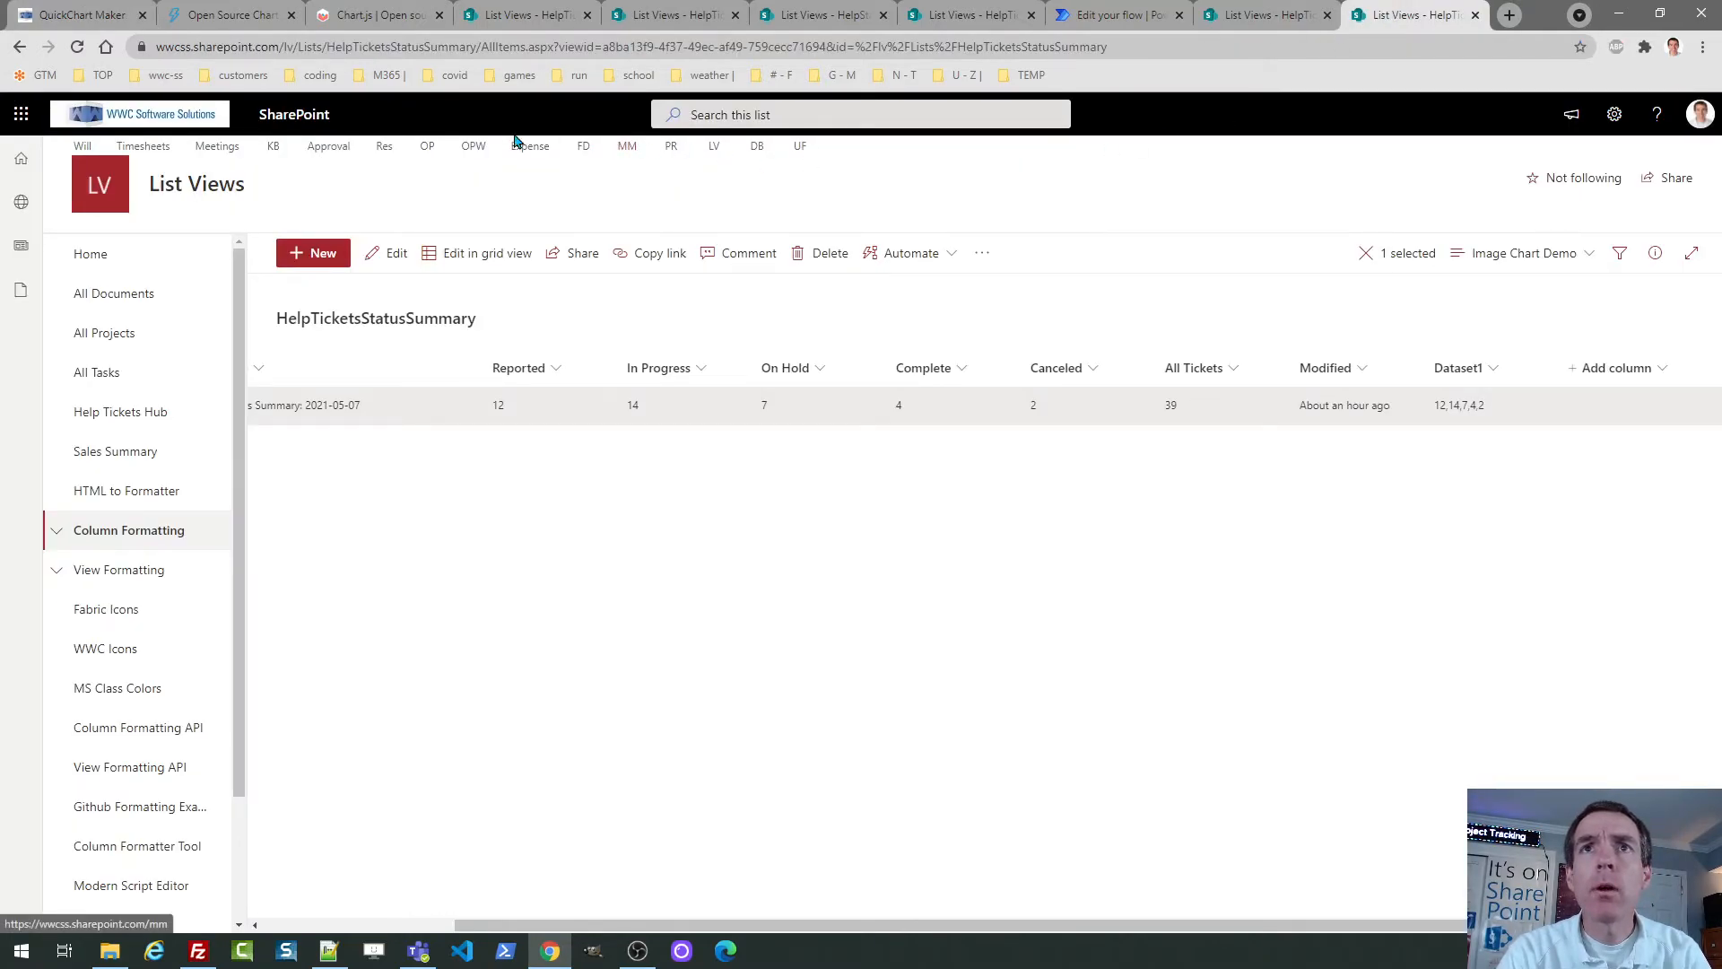
pyautogui.click(81, 15)
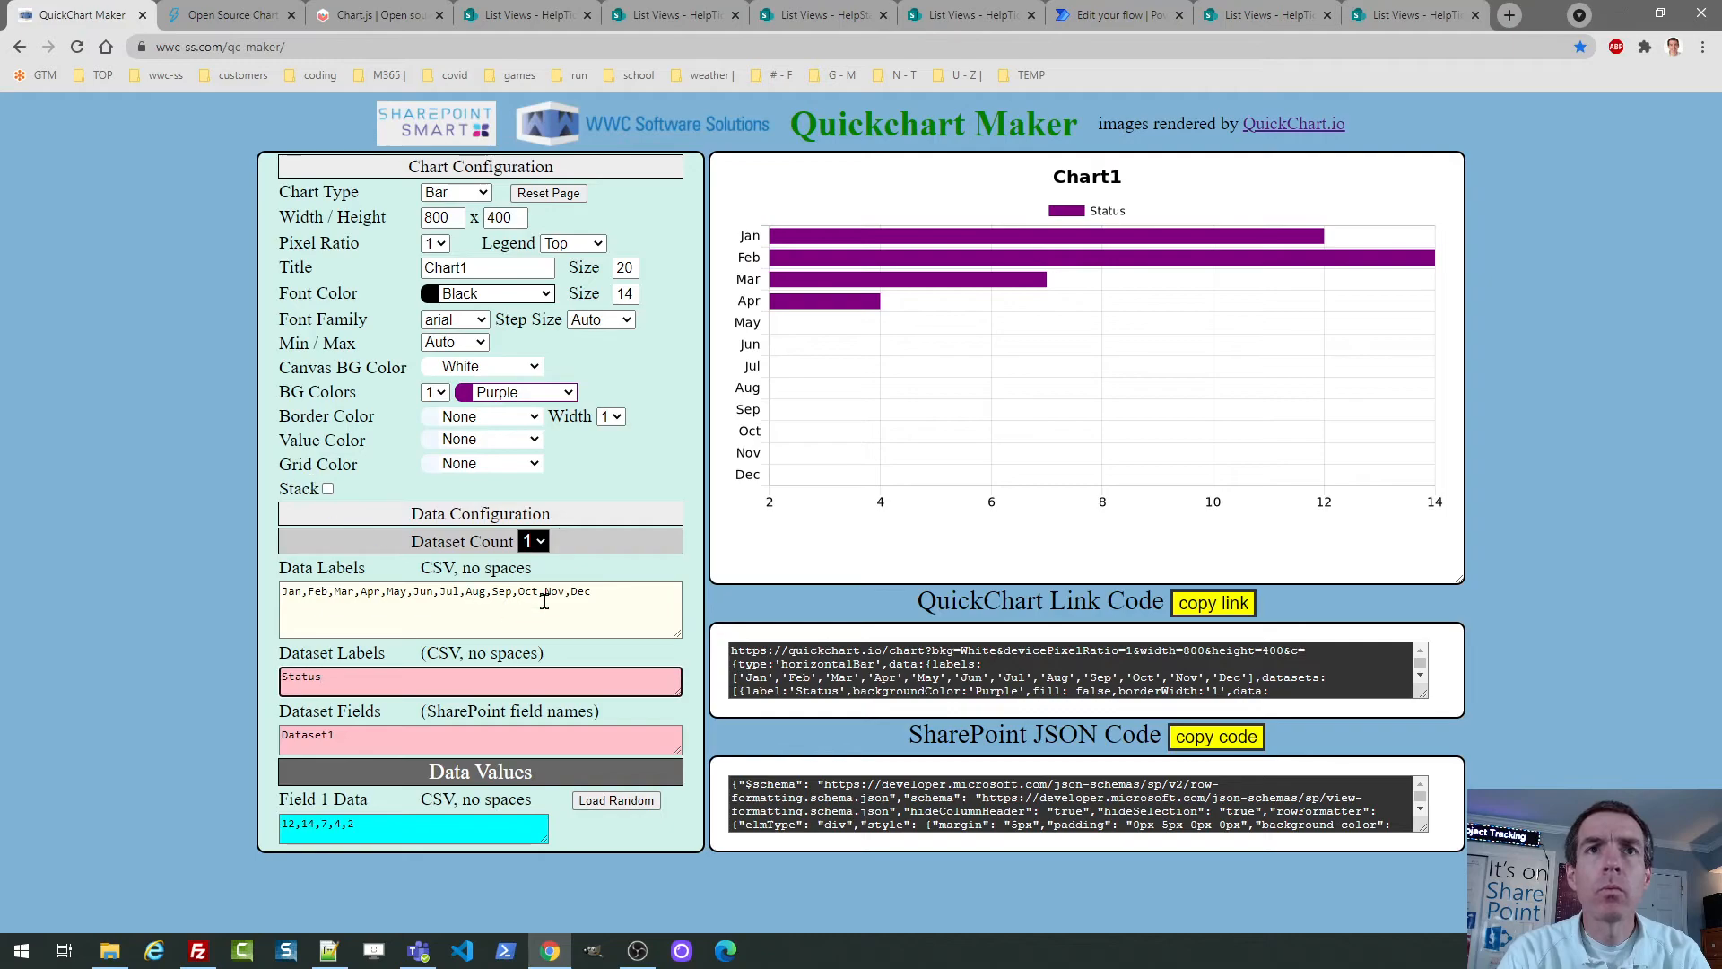
pyautogui.click(290, 610)
pyautogui.hotkey('ctrl', 'a')
pyautogui.write('R')
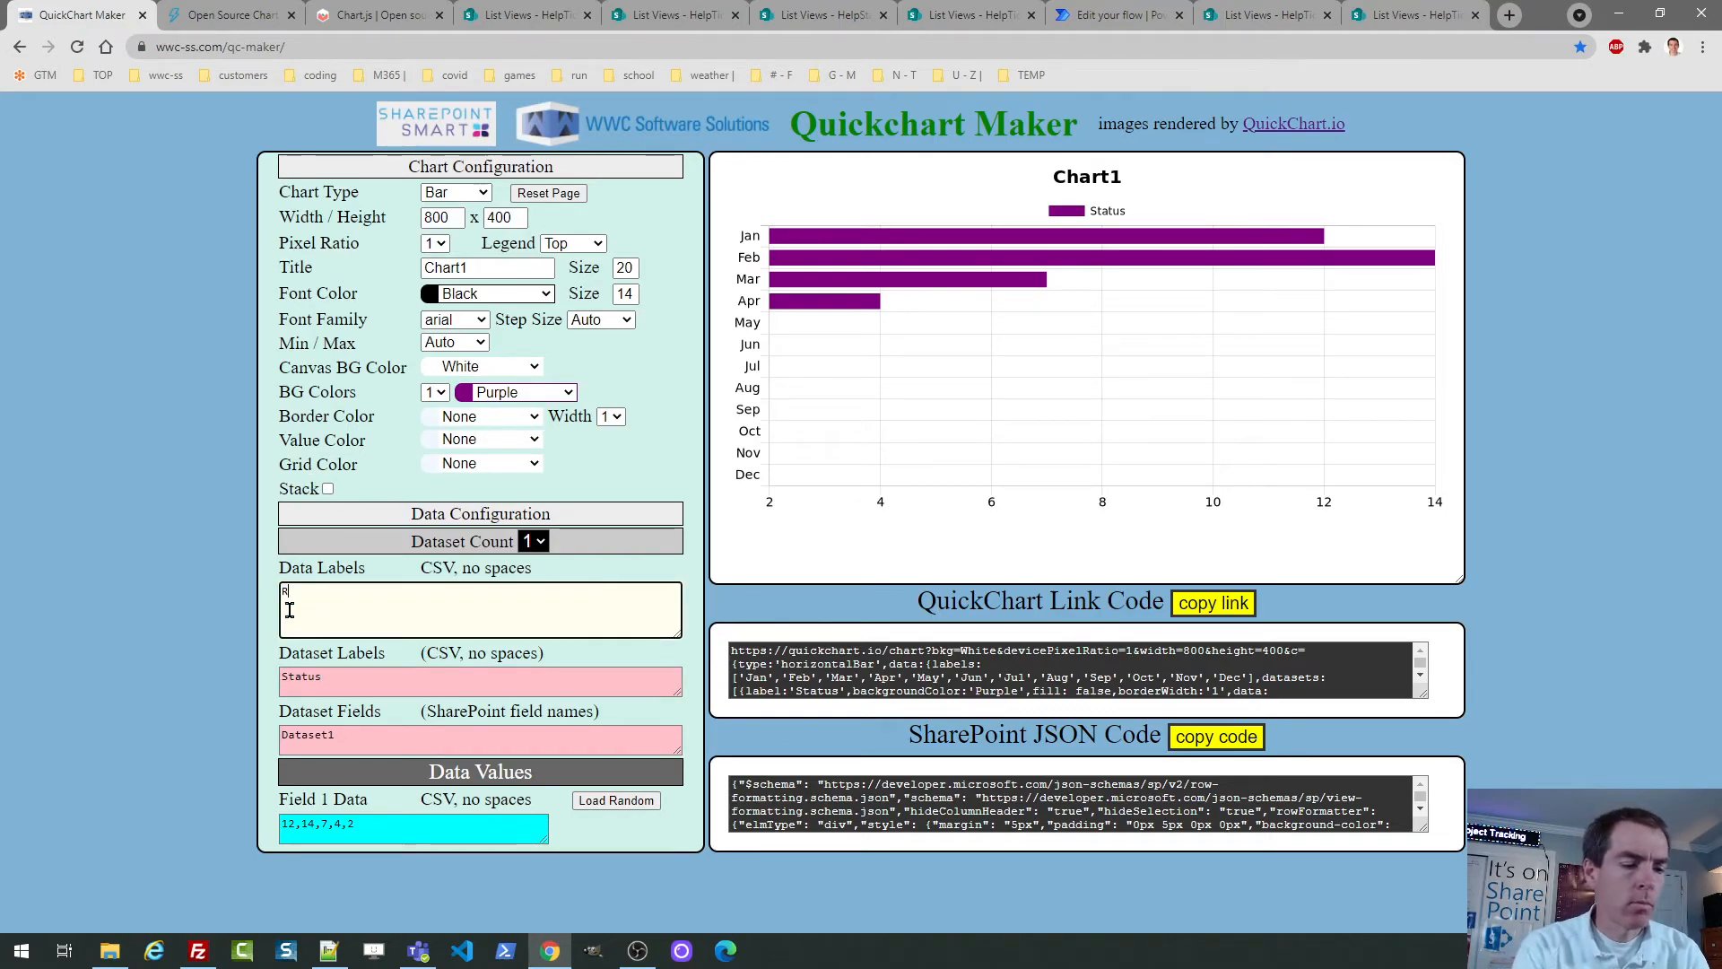
pyautogui.write('eported,I')
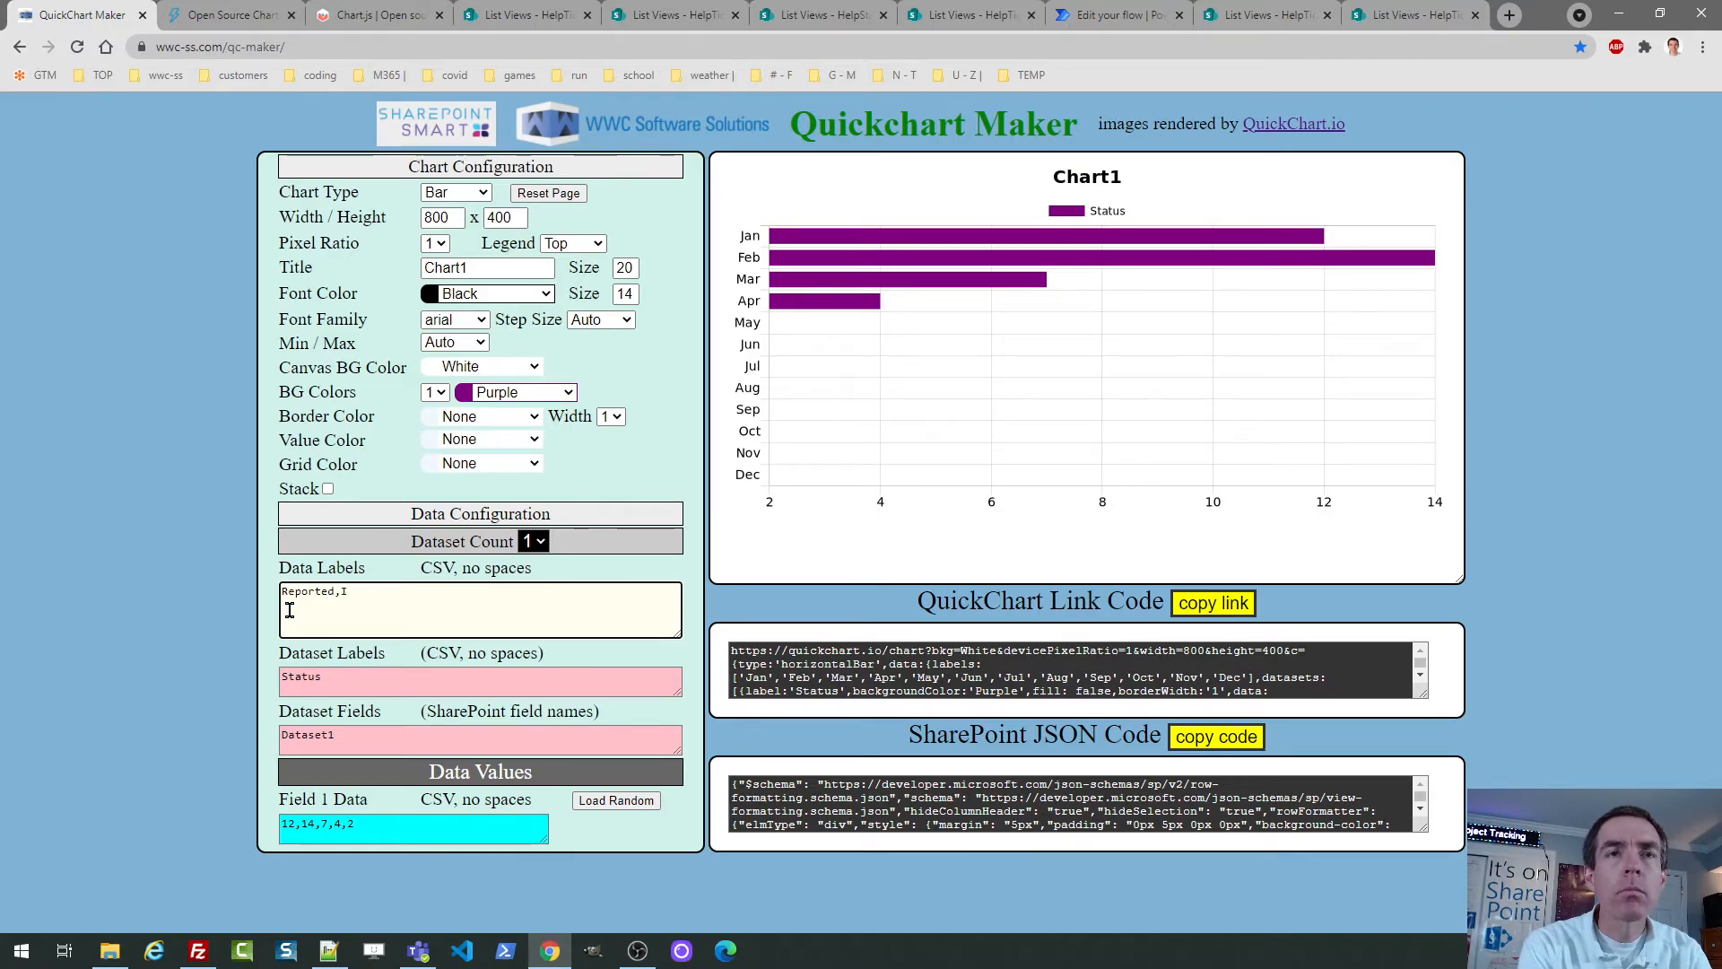
pyautogui.write('nProgress,OnHold,')
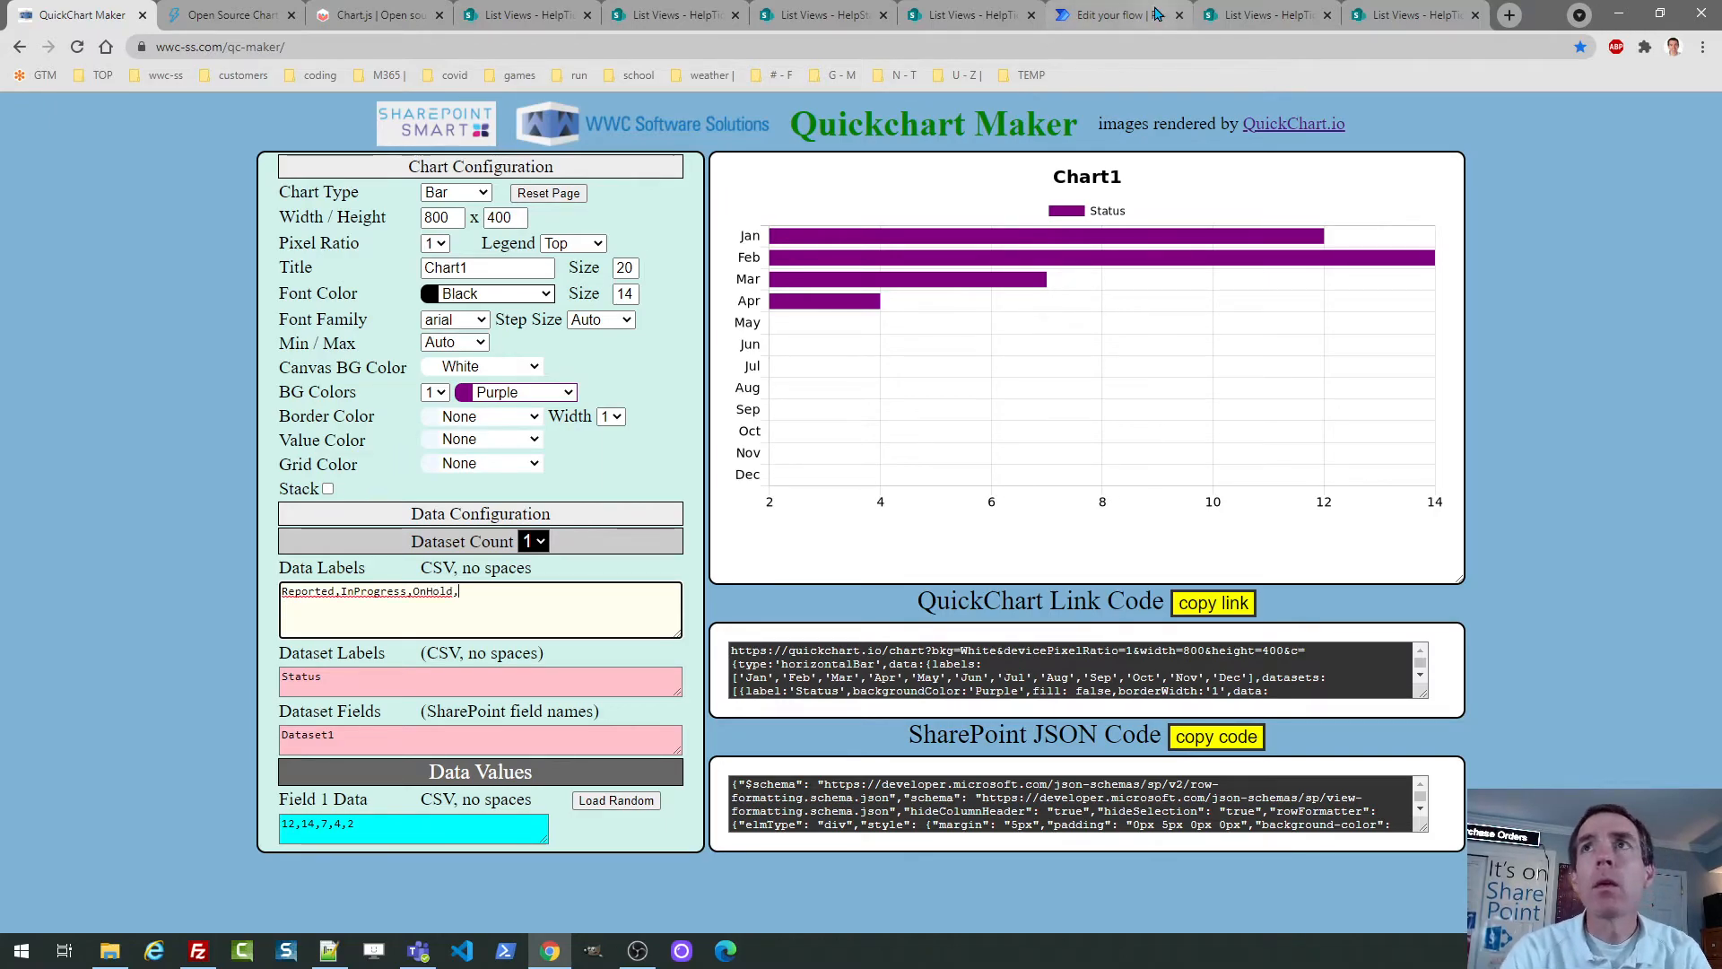
pyautogui.click(1387, 10)
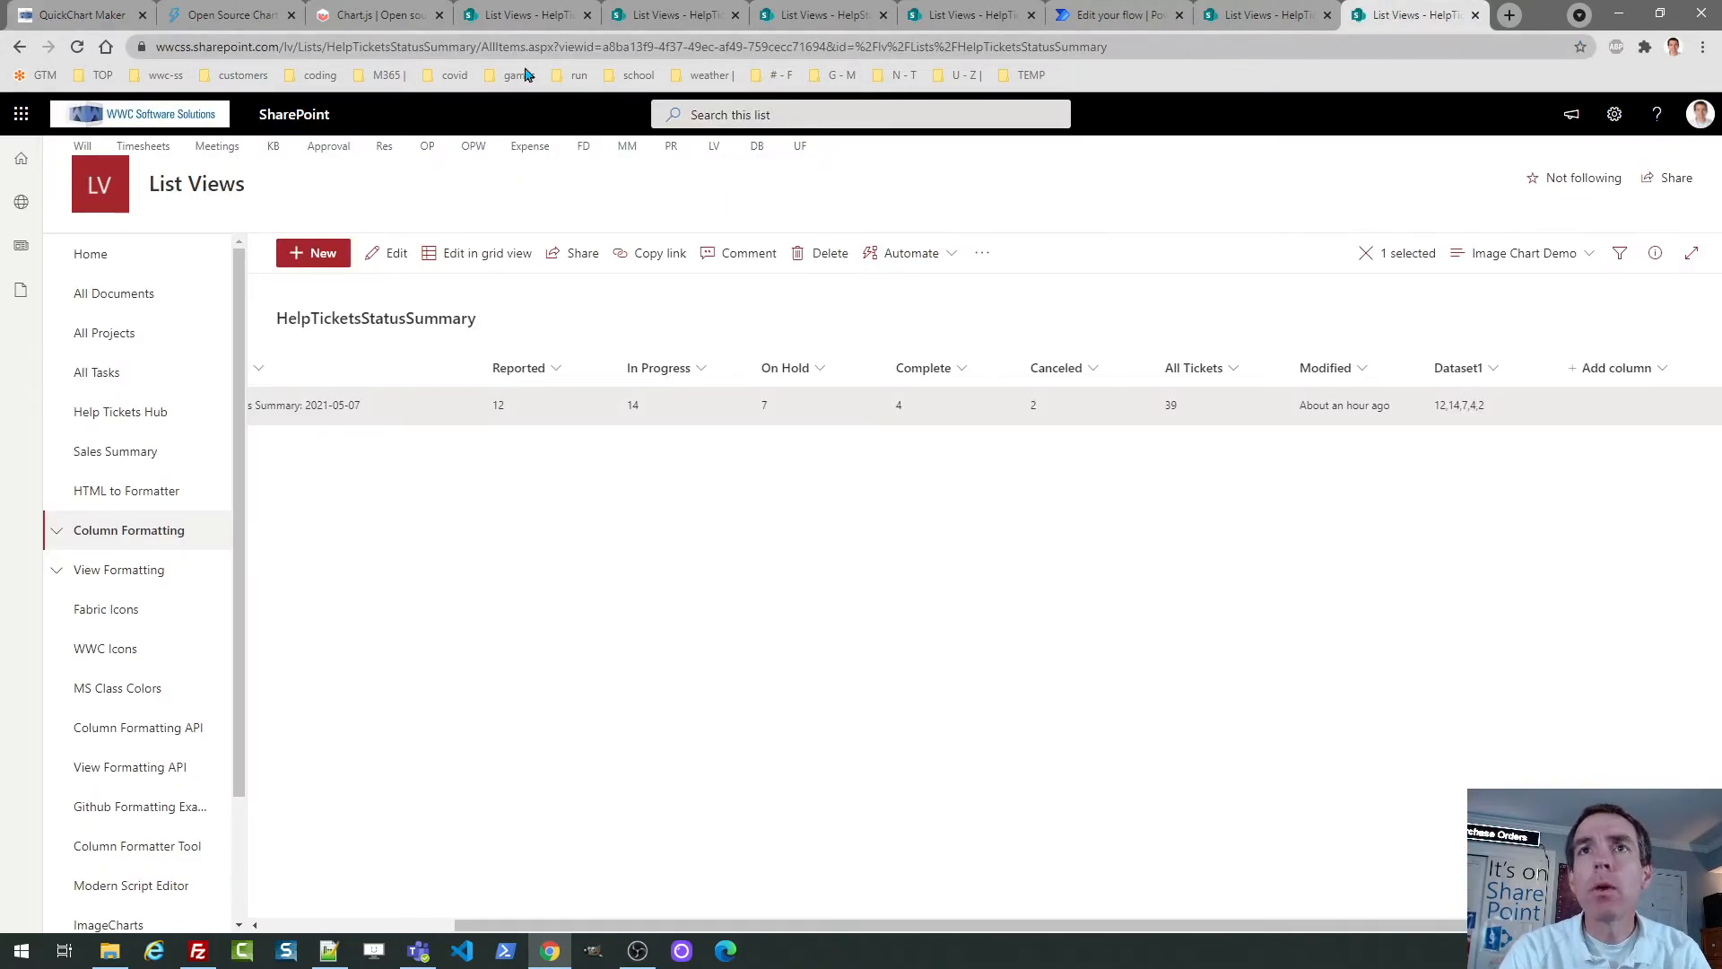
pyautogui.click(84, 17)
pyautogui.write('Complete,Canceled')
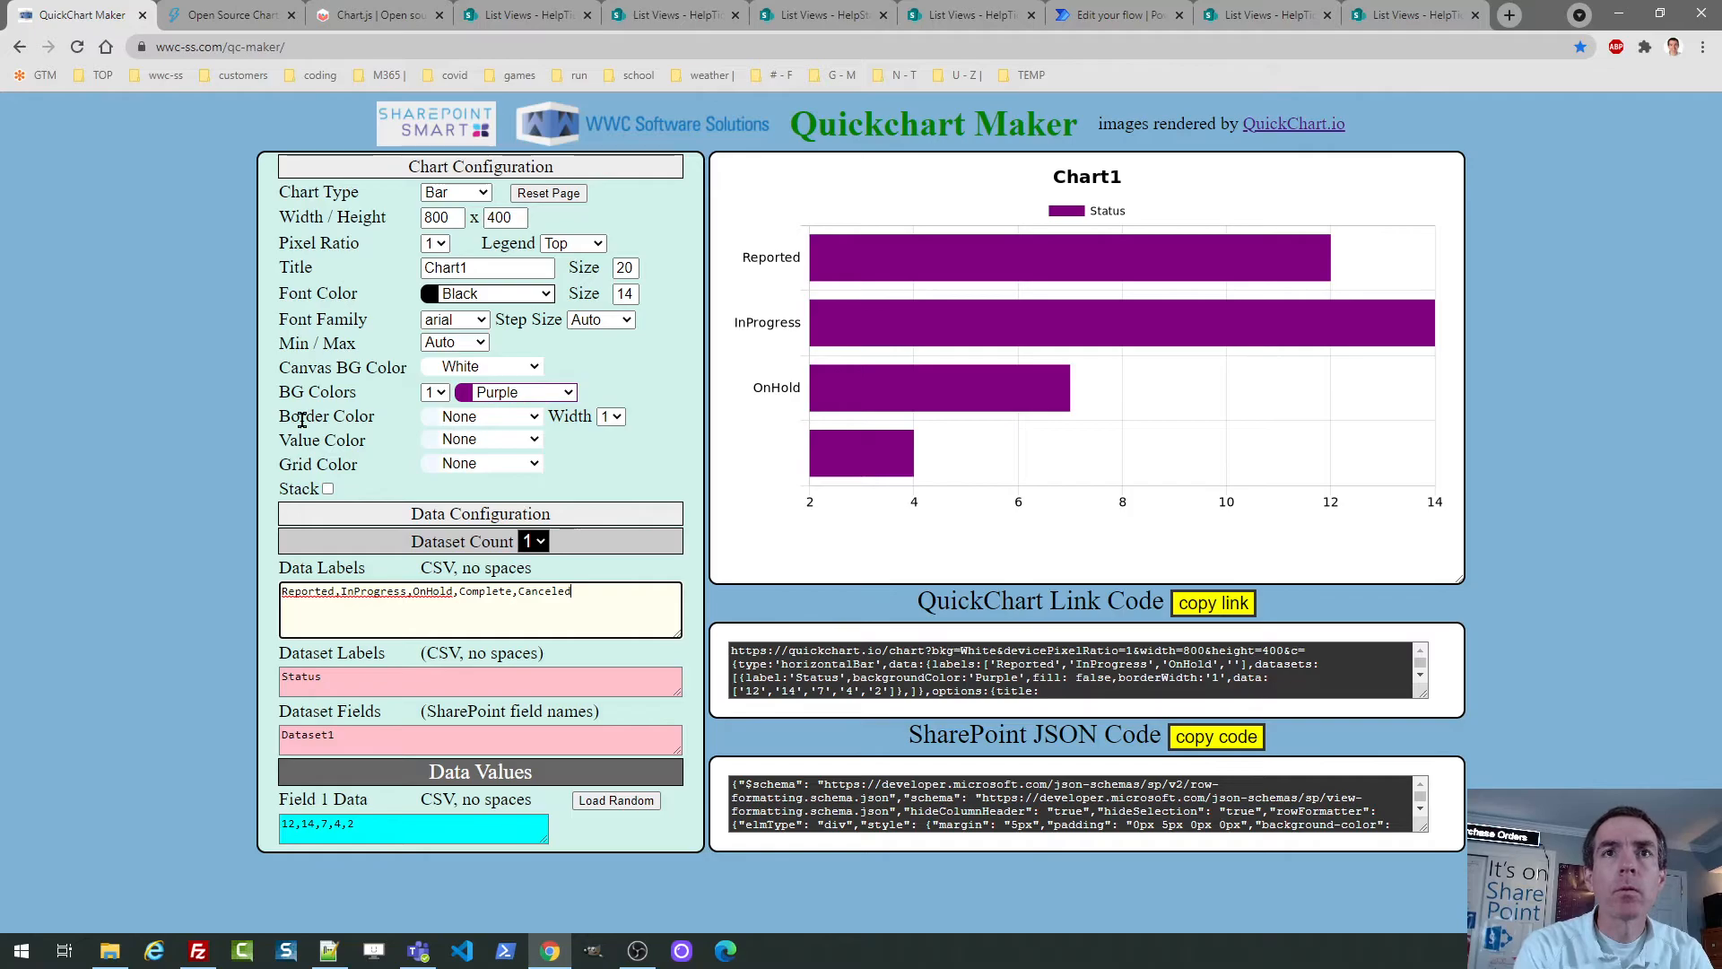
pyautogui.press('Tab')
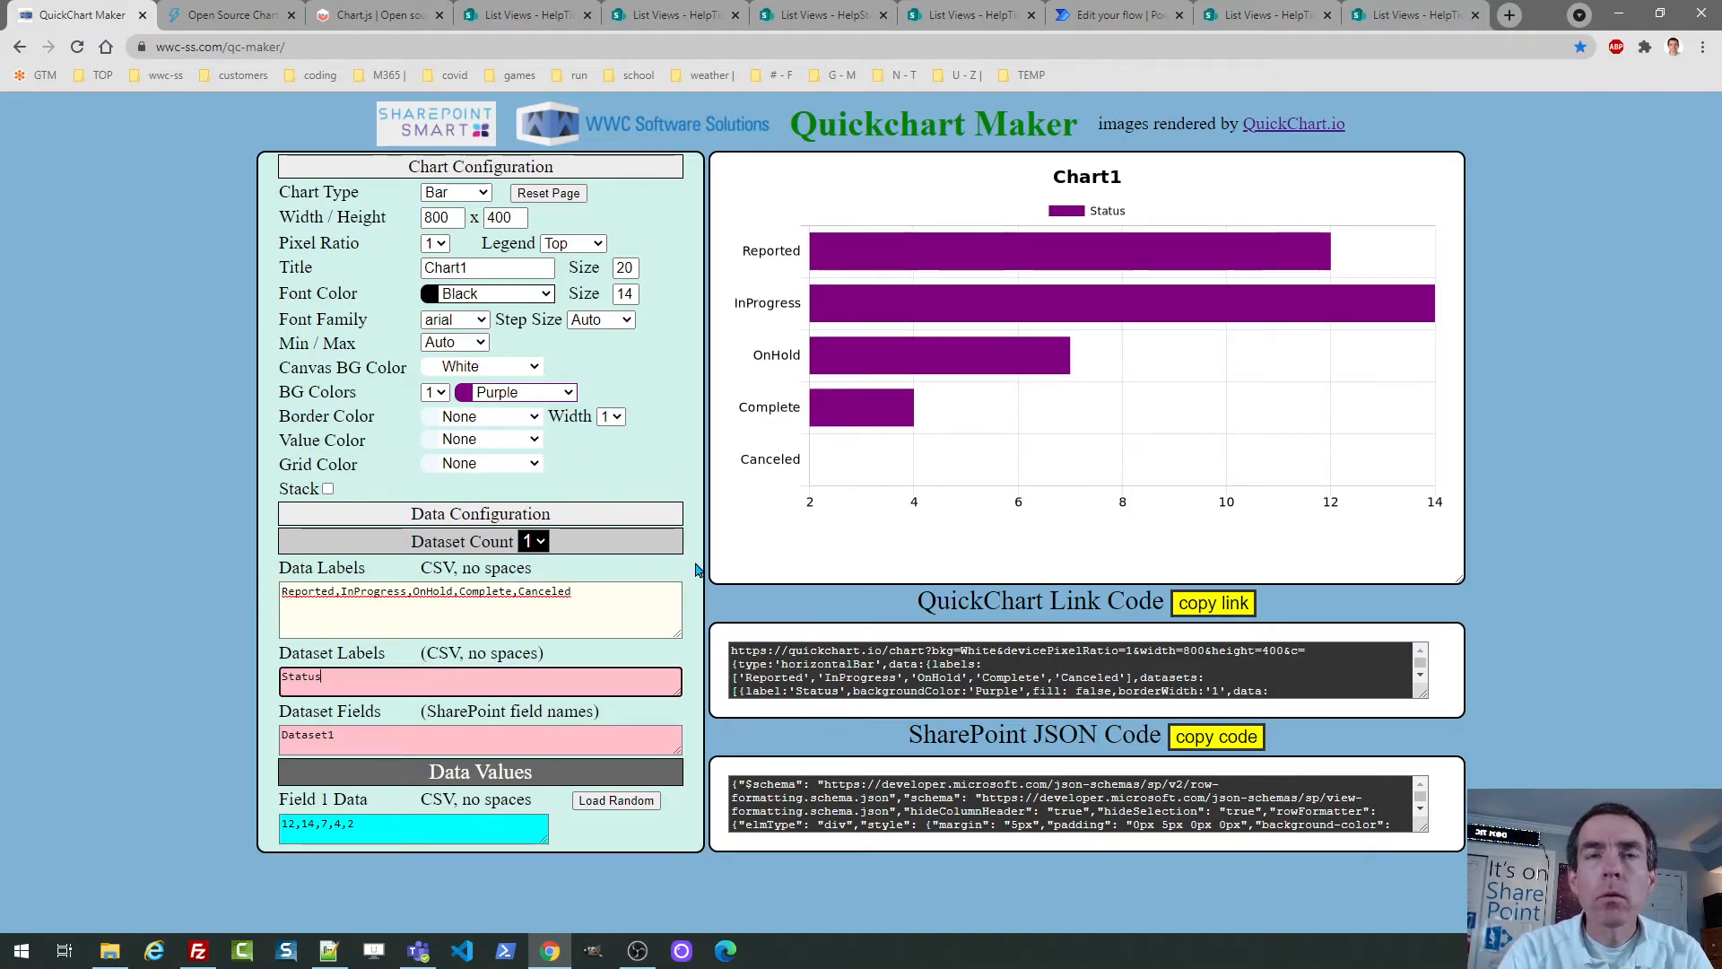
# Change the chart type to Pie and set the chart height to 800.
pyautogui.click(478, 199)
pyautogui.click(468, 291)
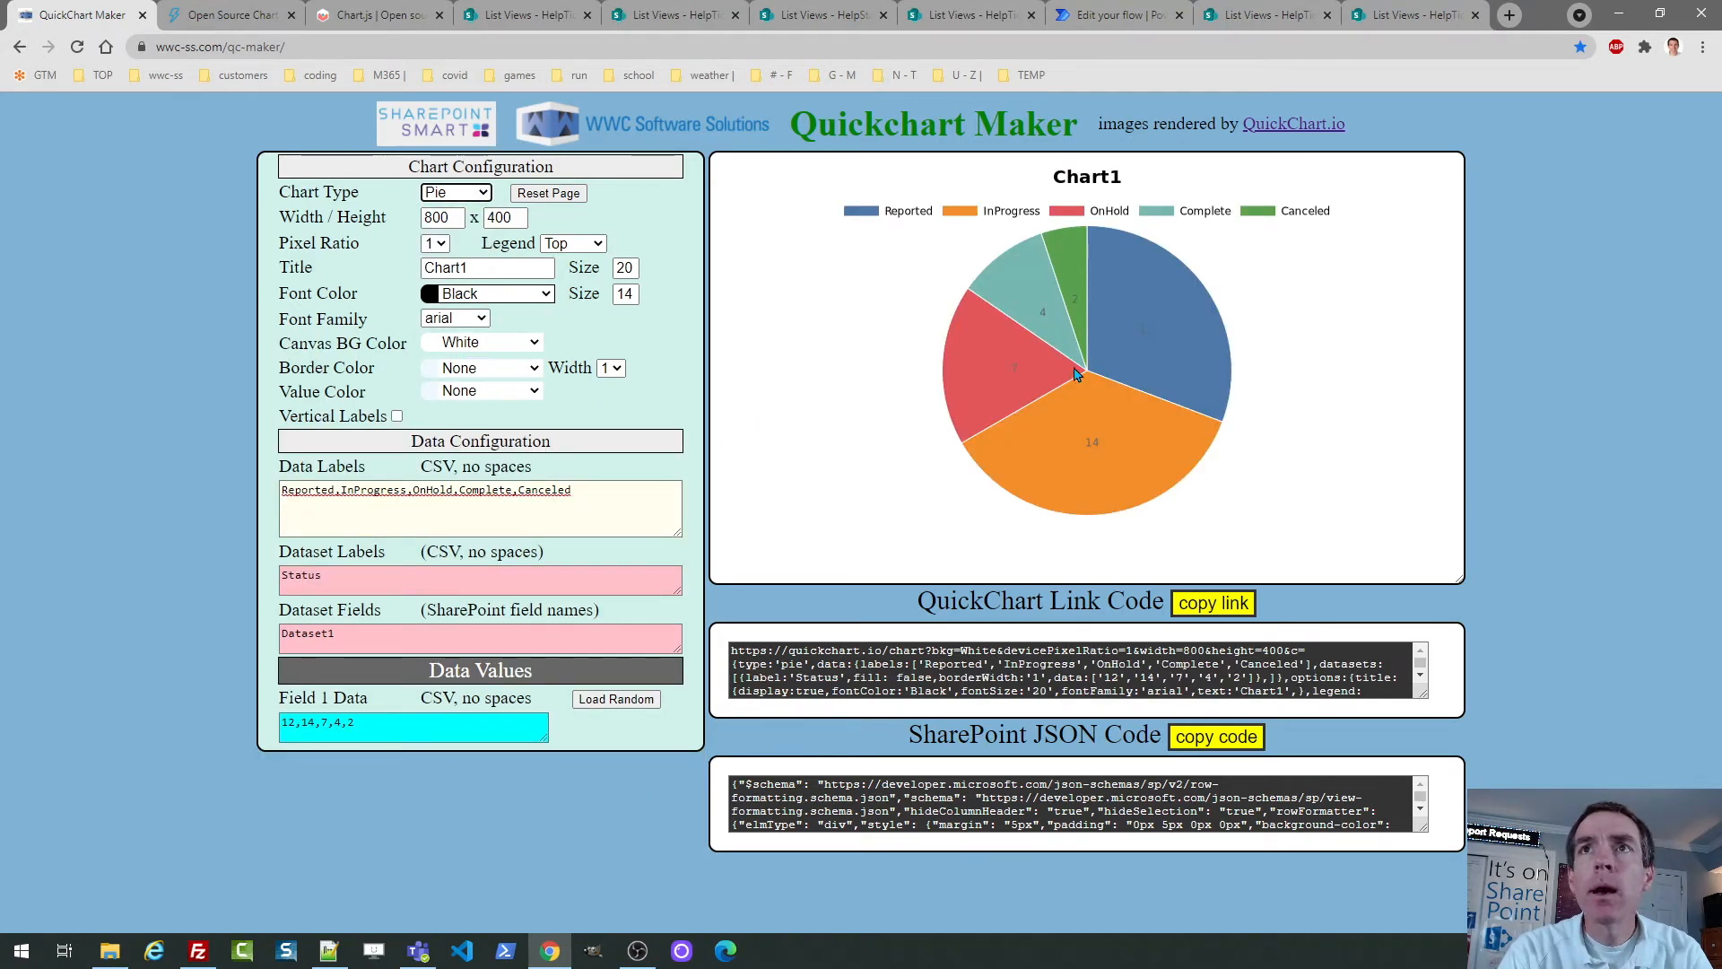
pyautogui.doubleClick(519, 217)
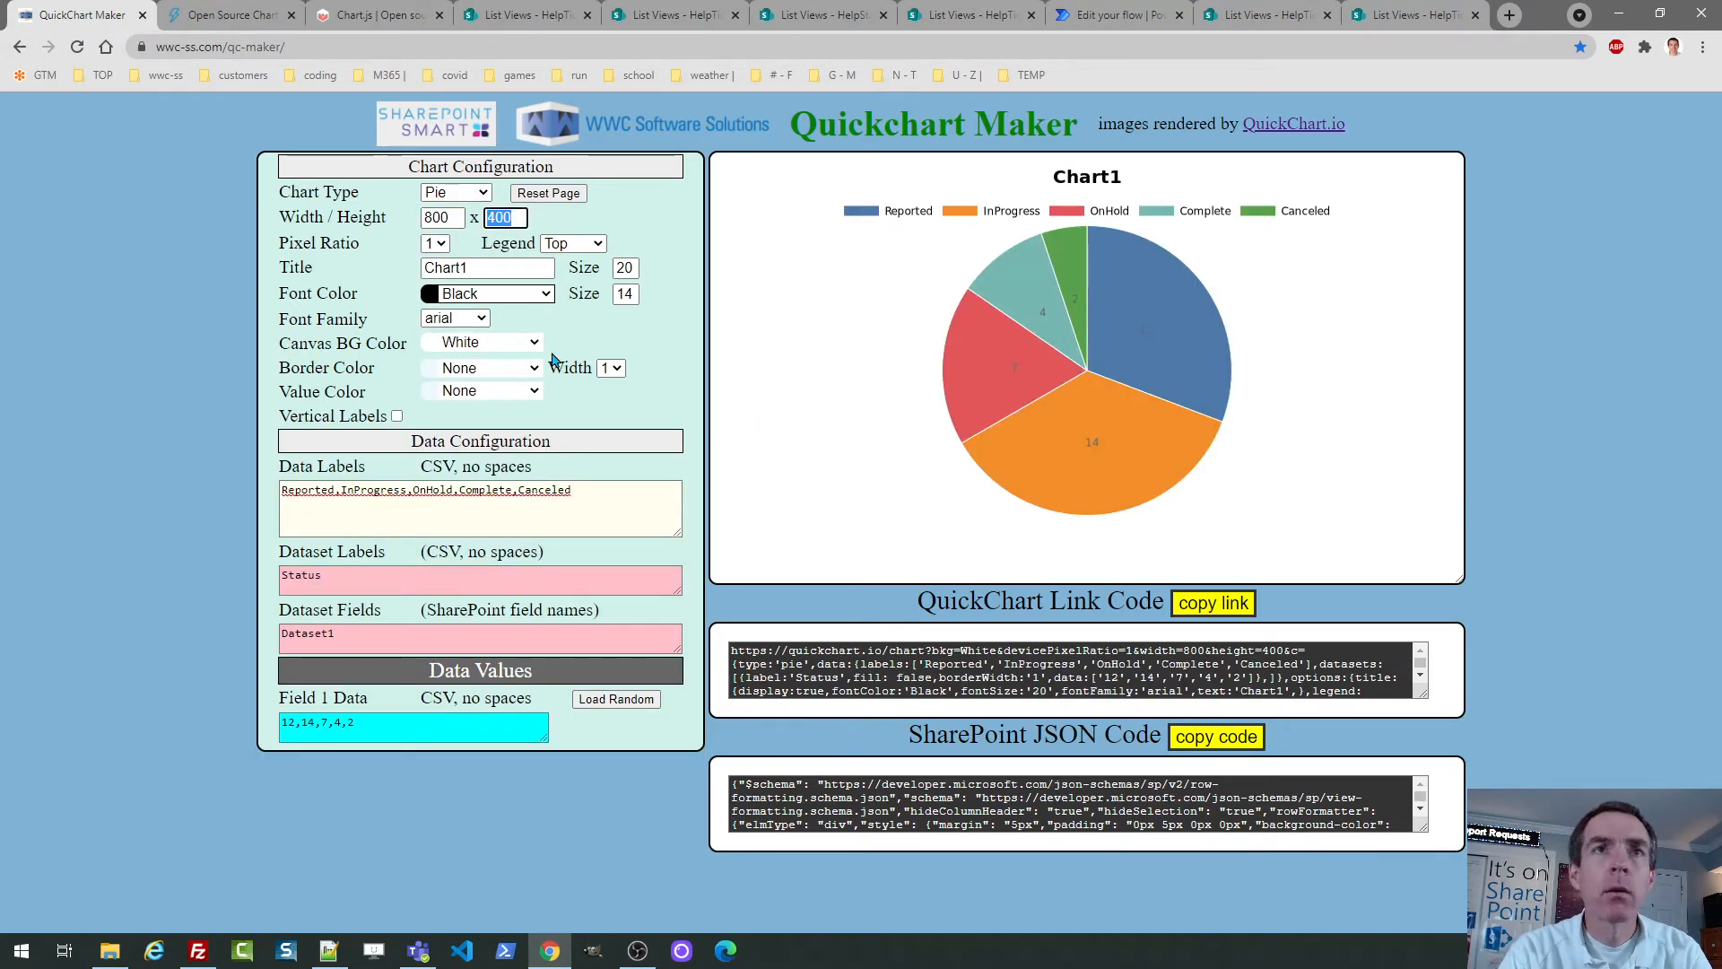
pyautogui.write('800')
pyautogui.press('Tab')
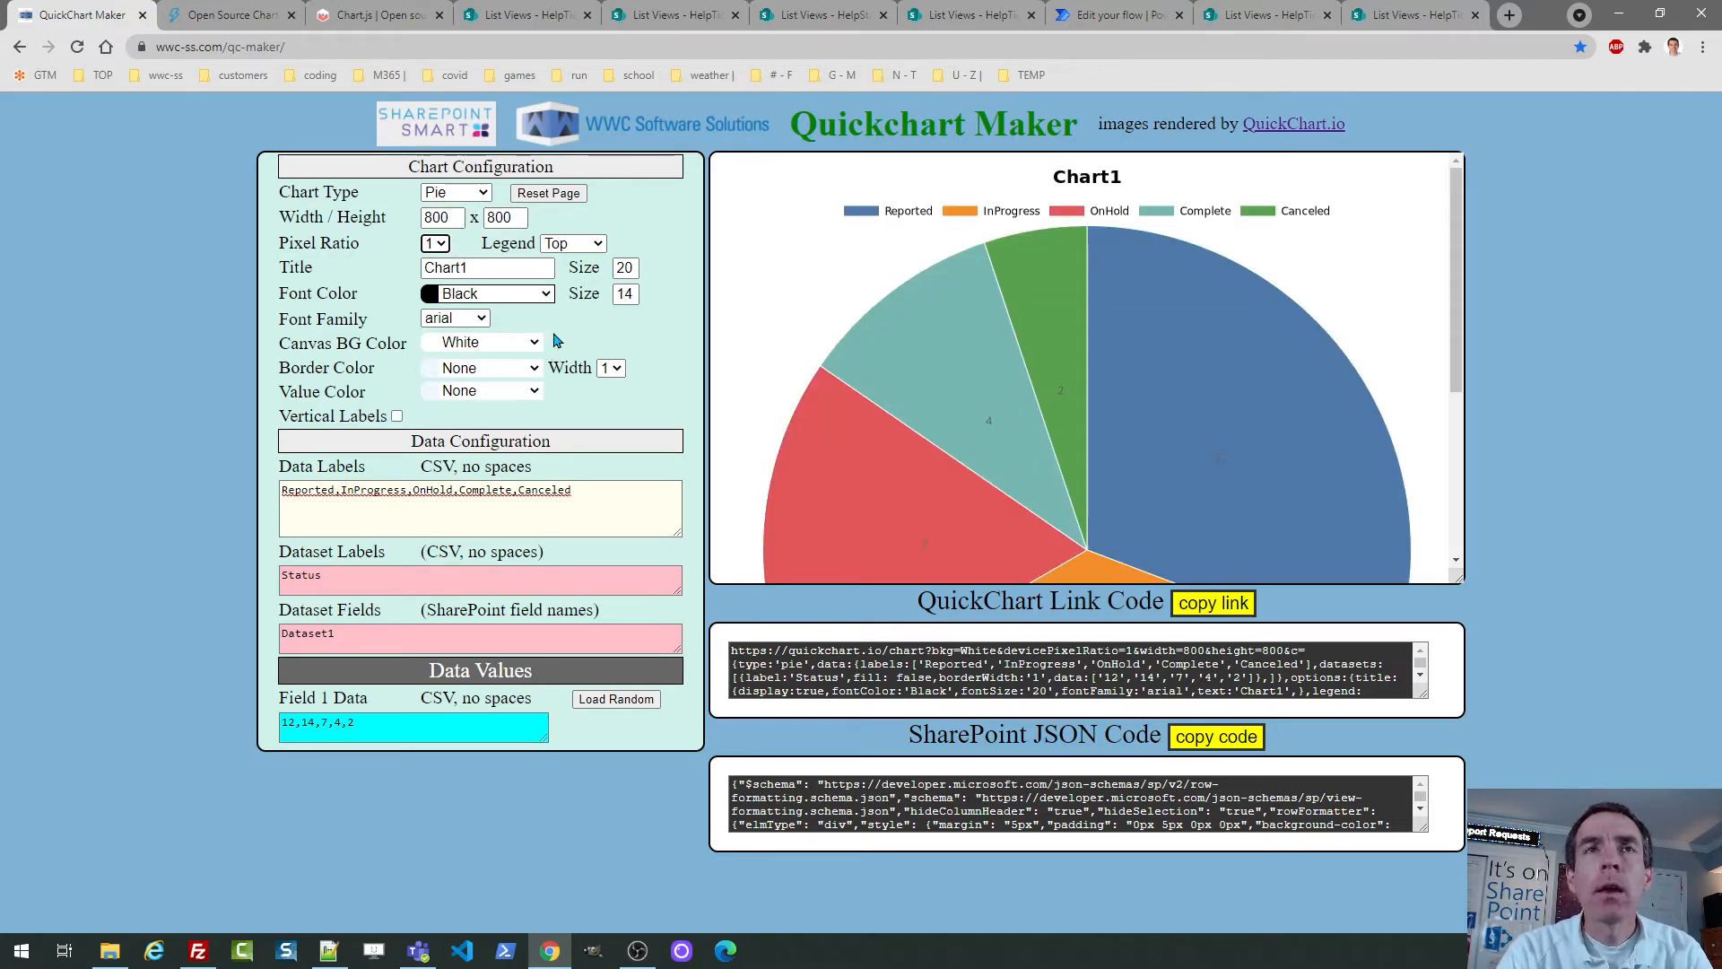
# Set the chart's font size next to Font Color to 18 and copy the SharePoint JSON code.
pyautogui.click(625, 294)
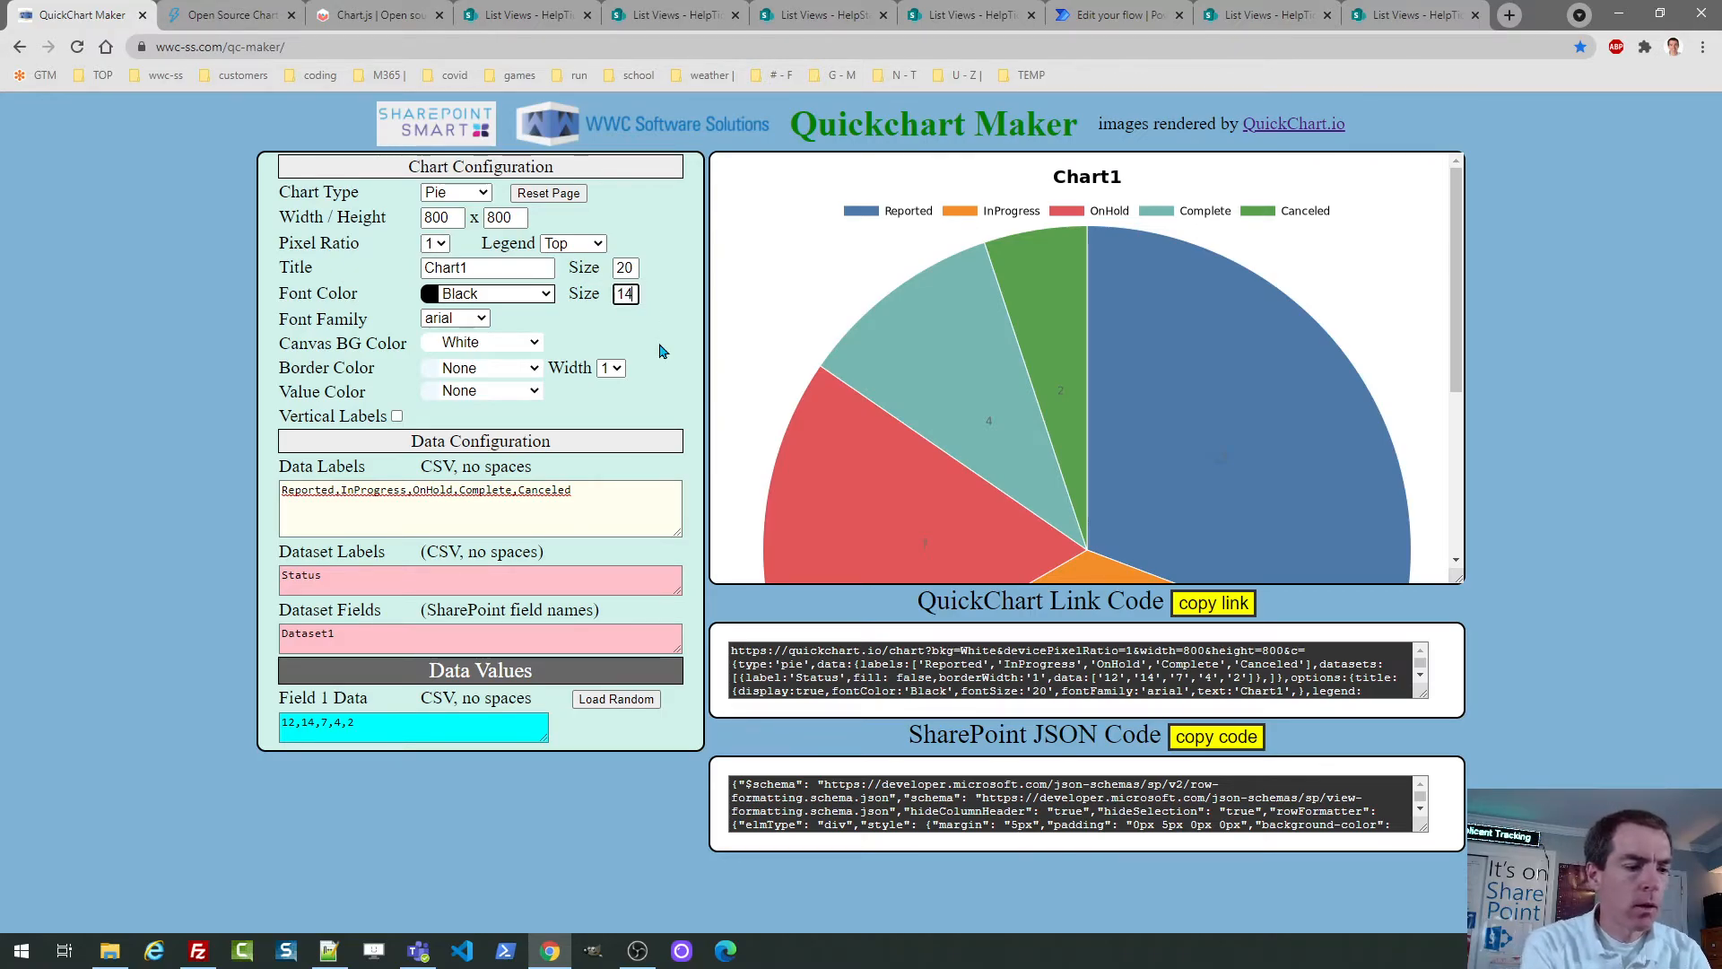
pyautogui.press('BackSpace')
pyautogui.write('8')
pyautogui.press('Tab')
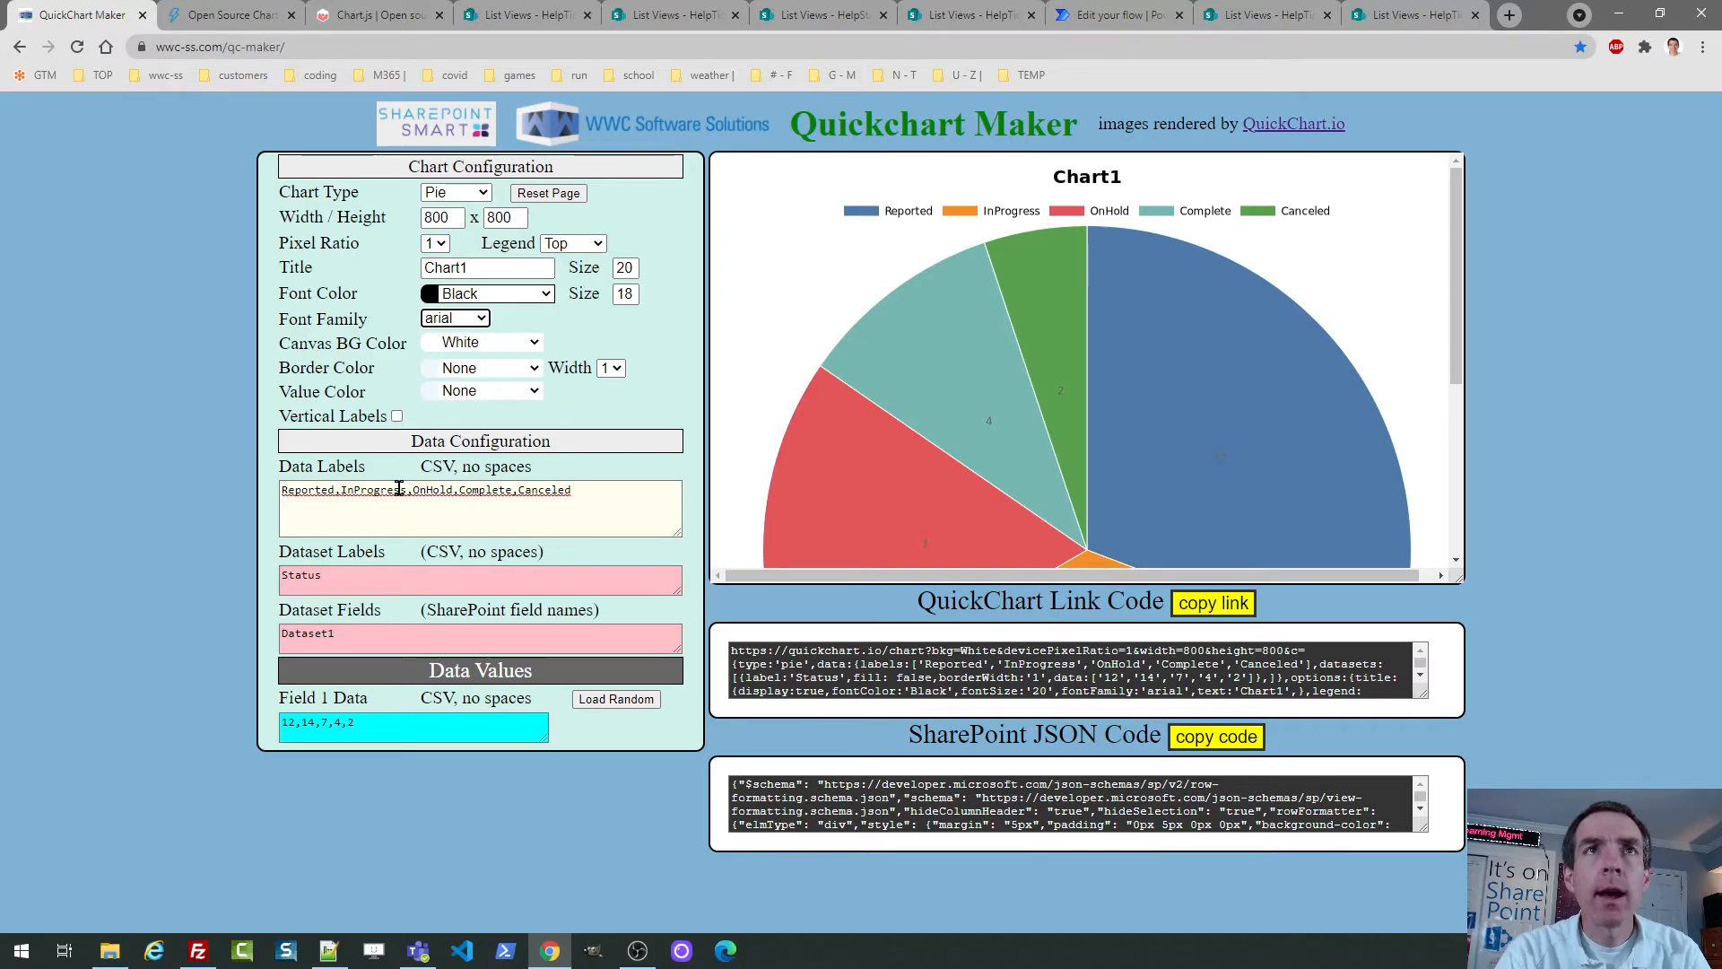
pyautogui.click(1216, 736)
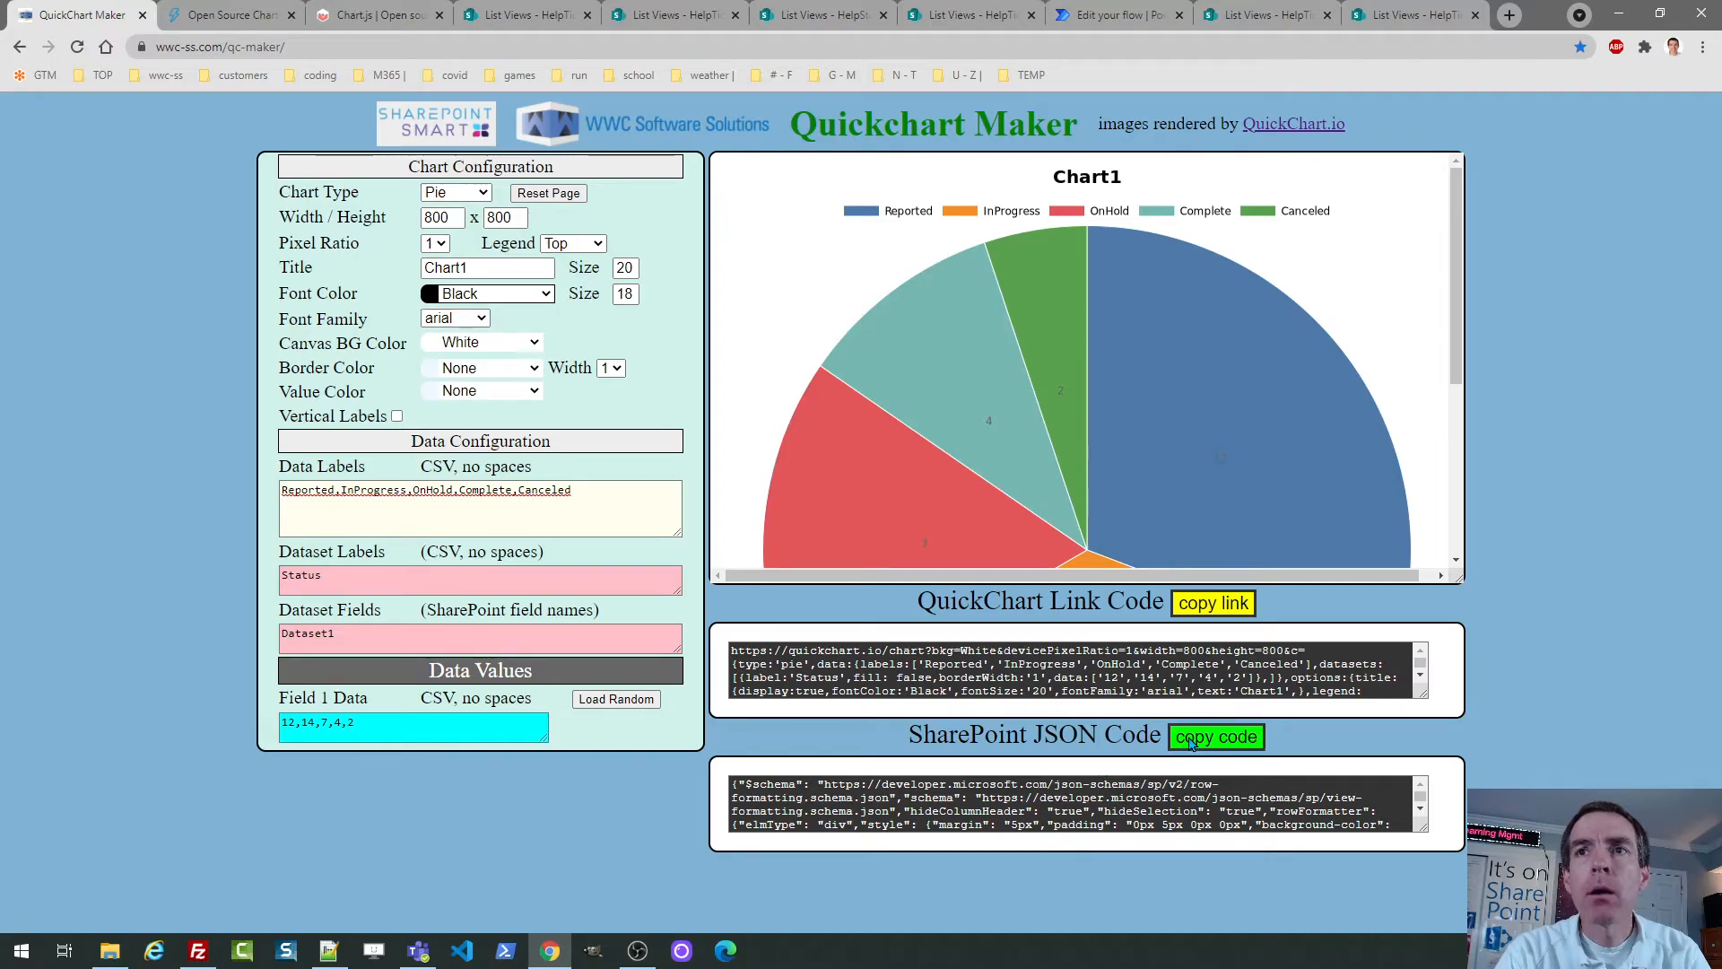
# Reload the HelpTicketsStatusSummary list in SharePoint and open the formatting options of the Image Chart Demo view.
pyautogui.click(1392, 16)
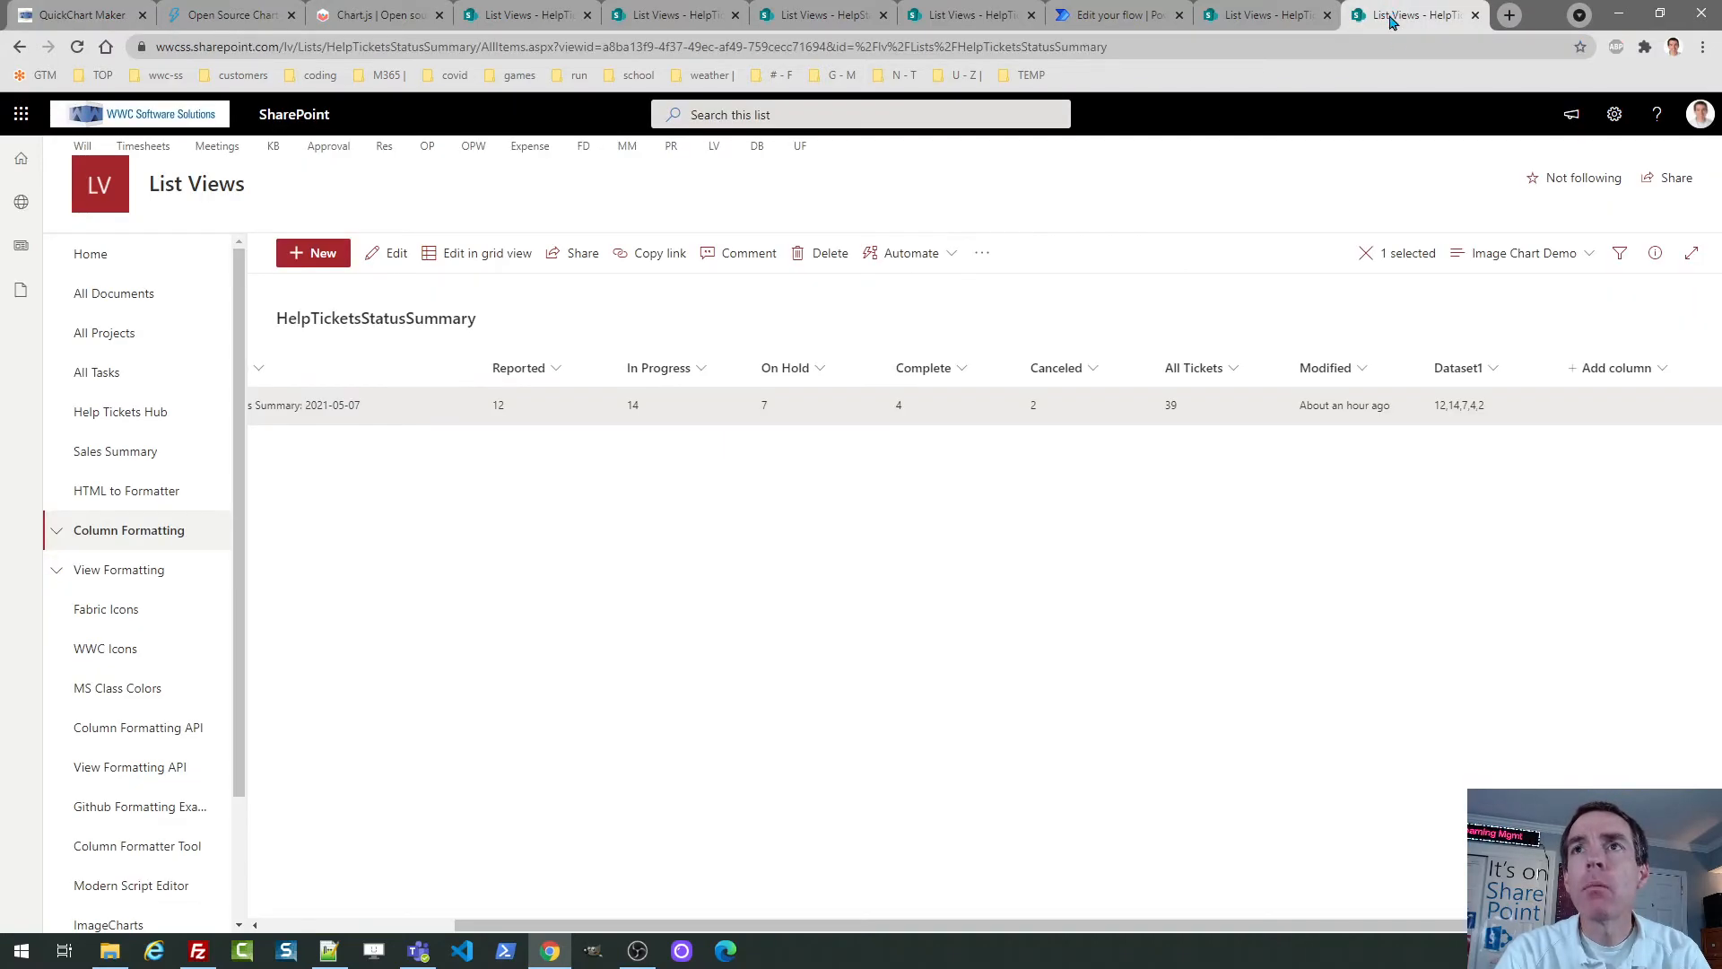
pyautogui.click(1583, 260)
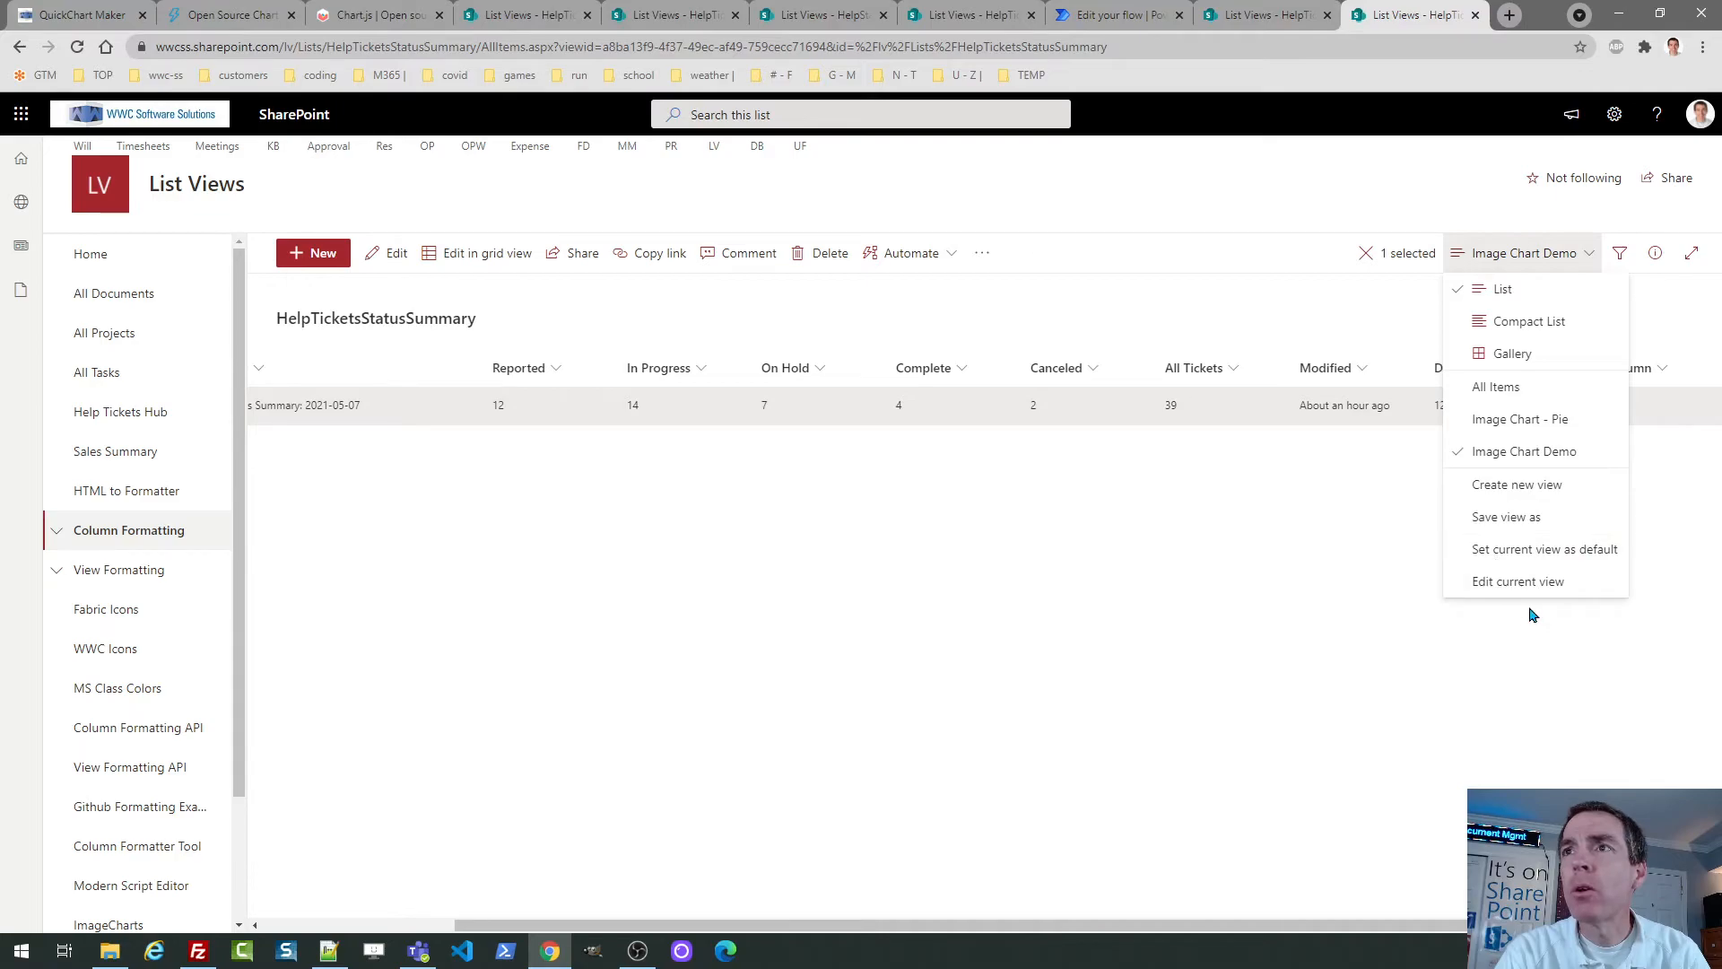
pyautogui.click(1345, 602)
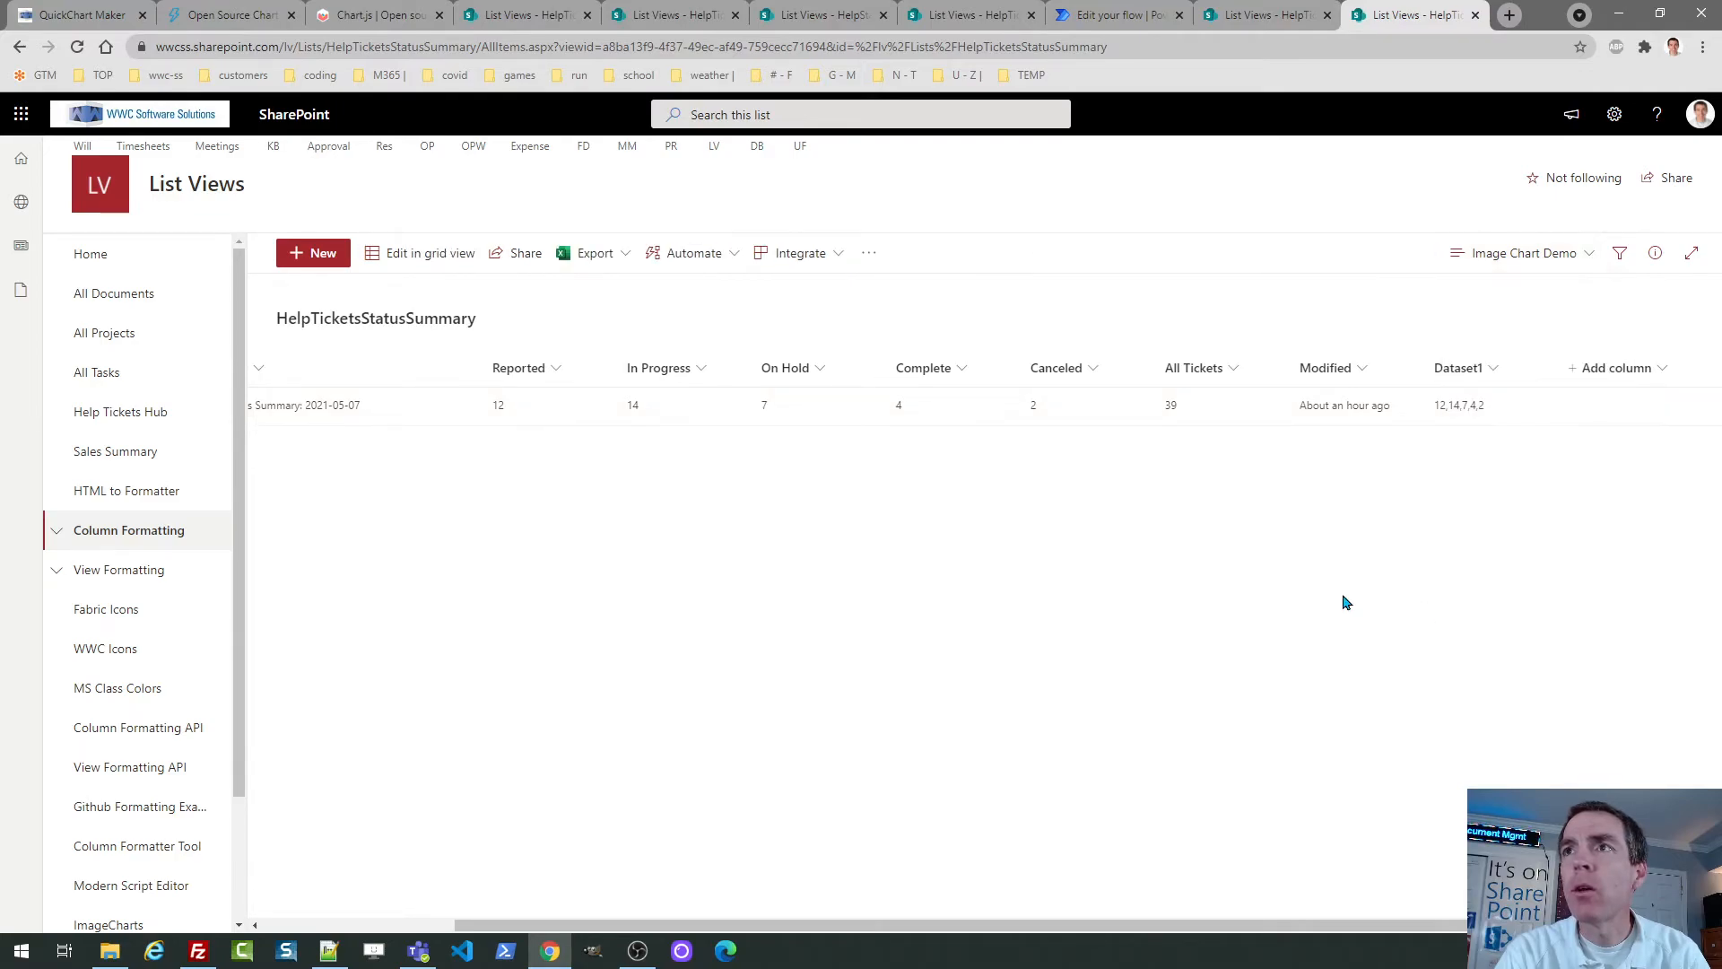
pyautogui.click(77, 46)
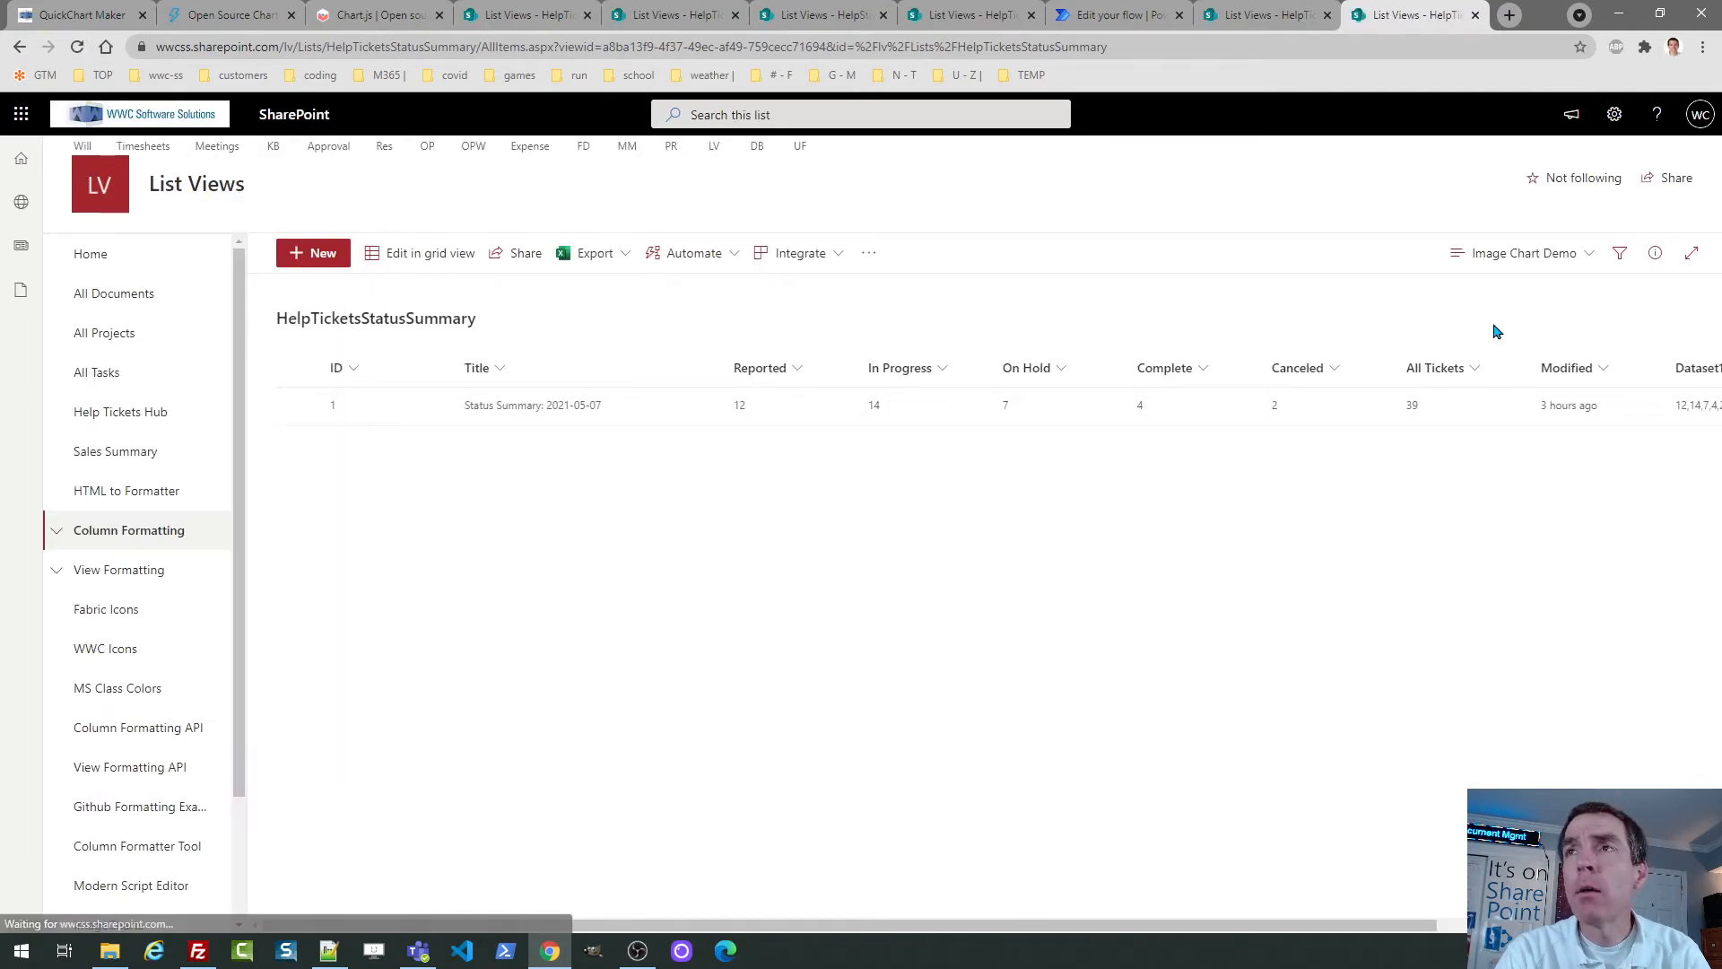
pyautogui.click(1583, 258)
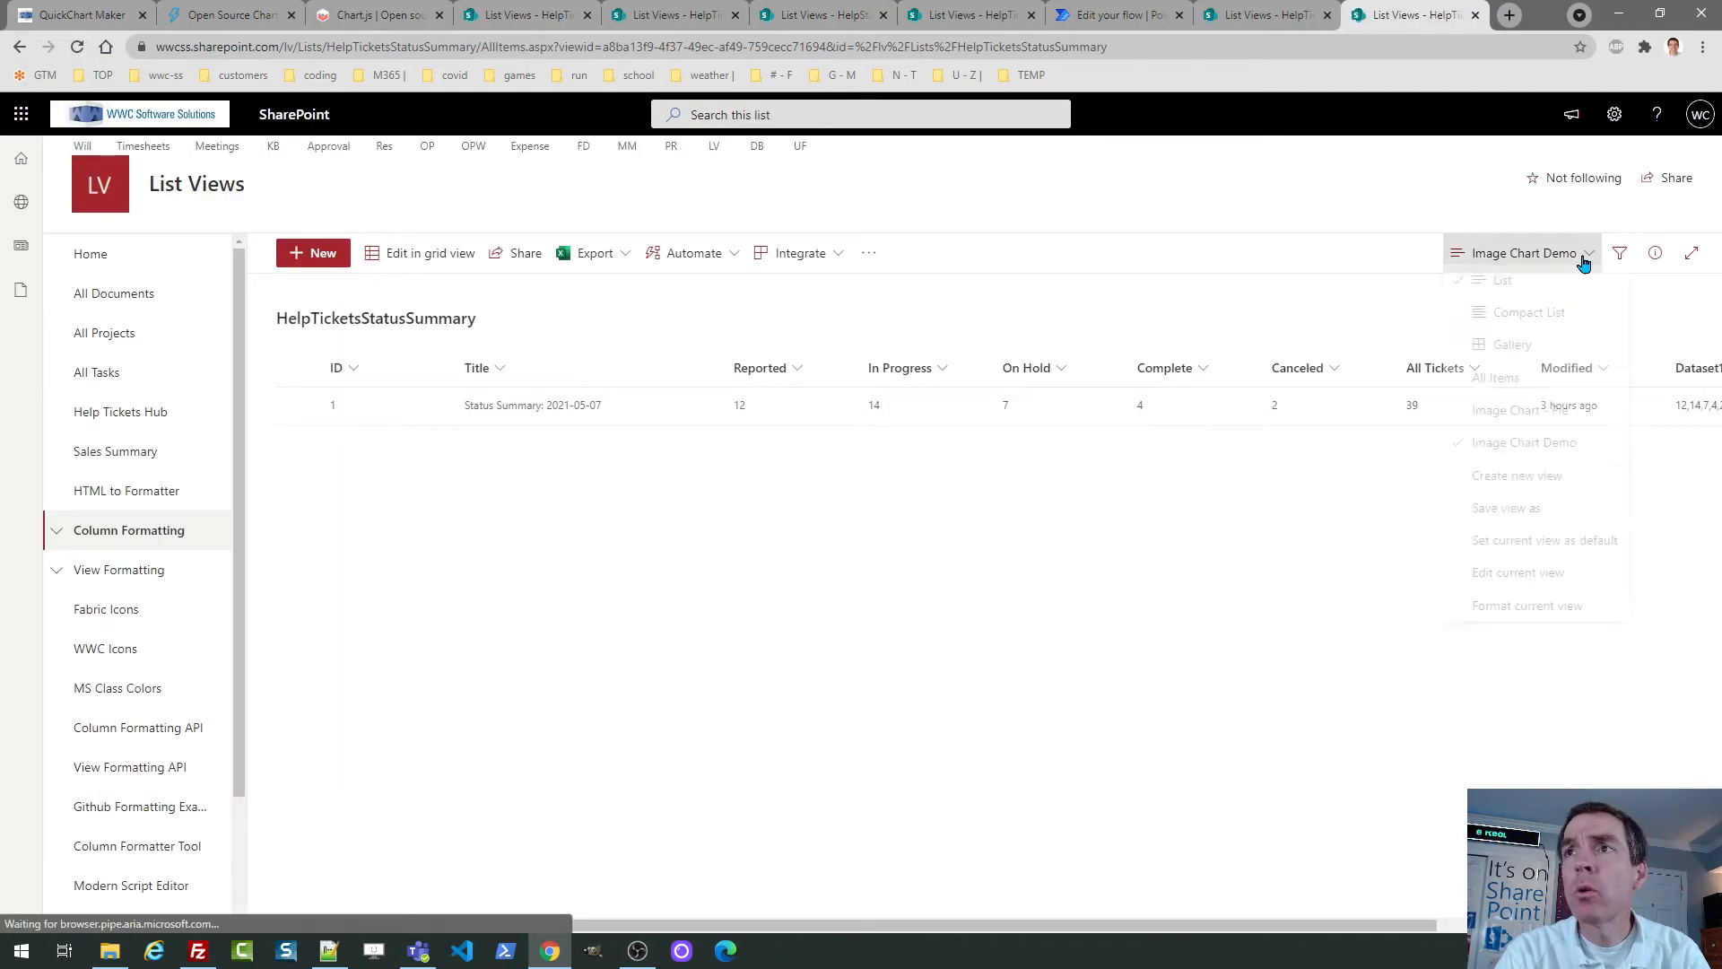
pyautogui.click(1500, 621)
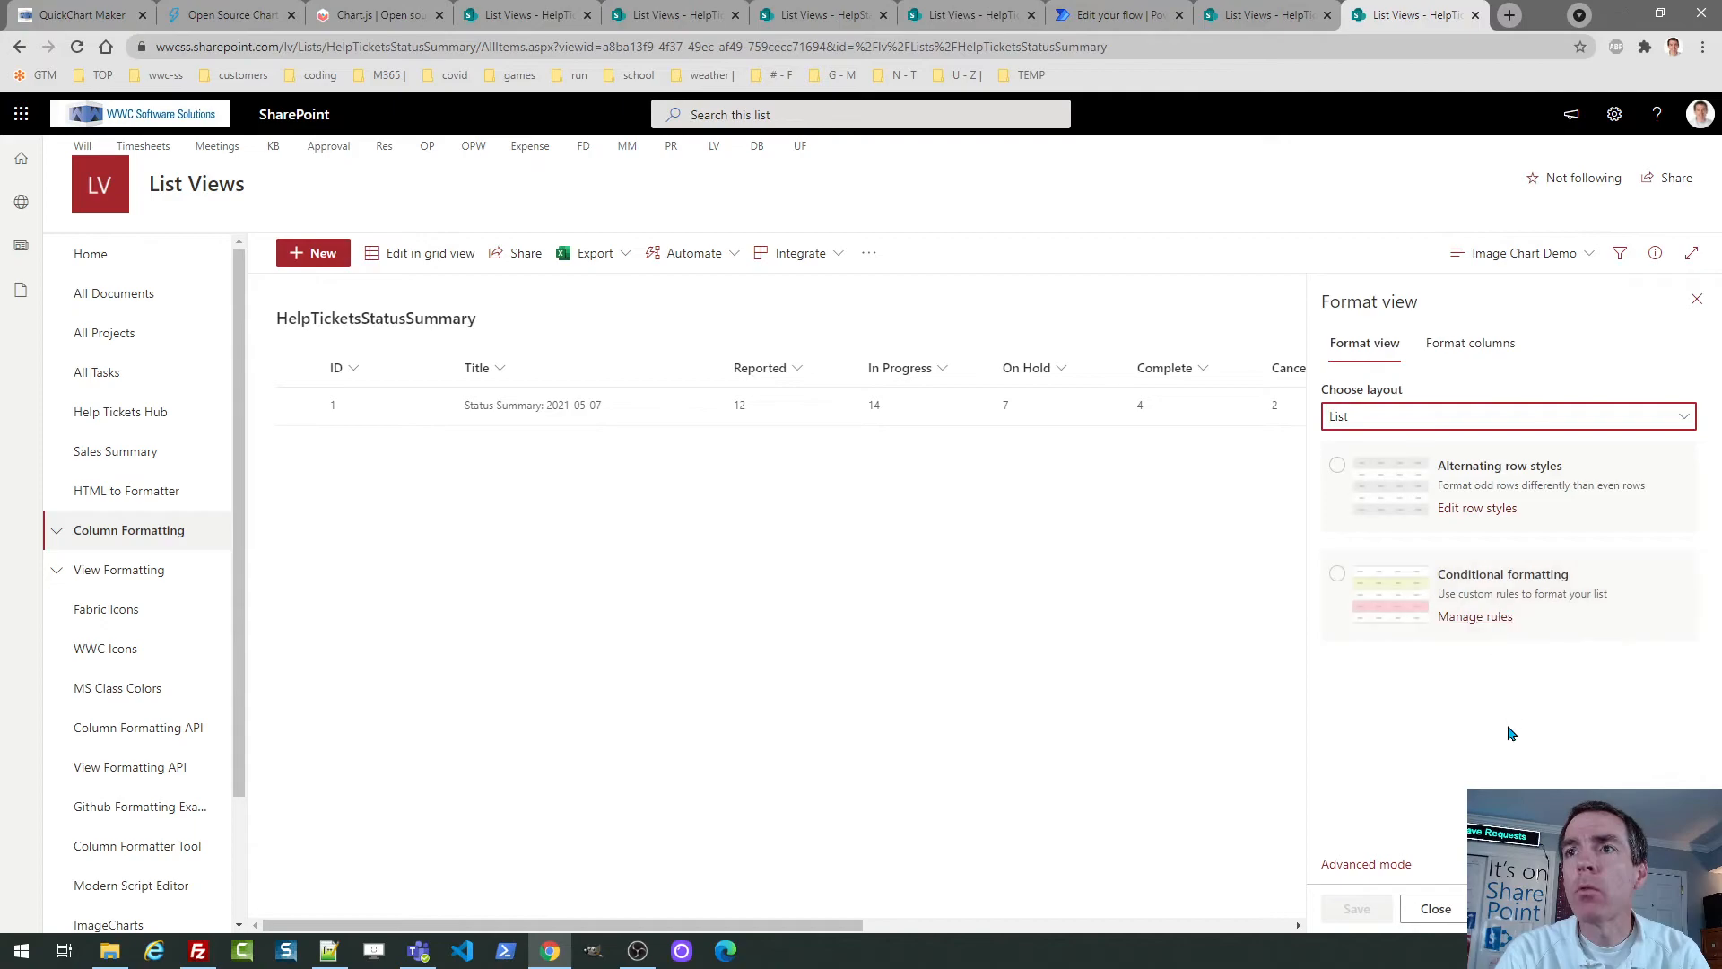
# Replace the default JSON of the Image Chart Demo view with the copied pie chart code and save the formatting.
pyautogui.click(1341, 868)
pyautogui.click(1463, 561)
pyautogui.hotkey('ctrl', 'a')
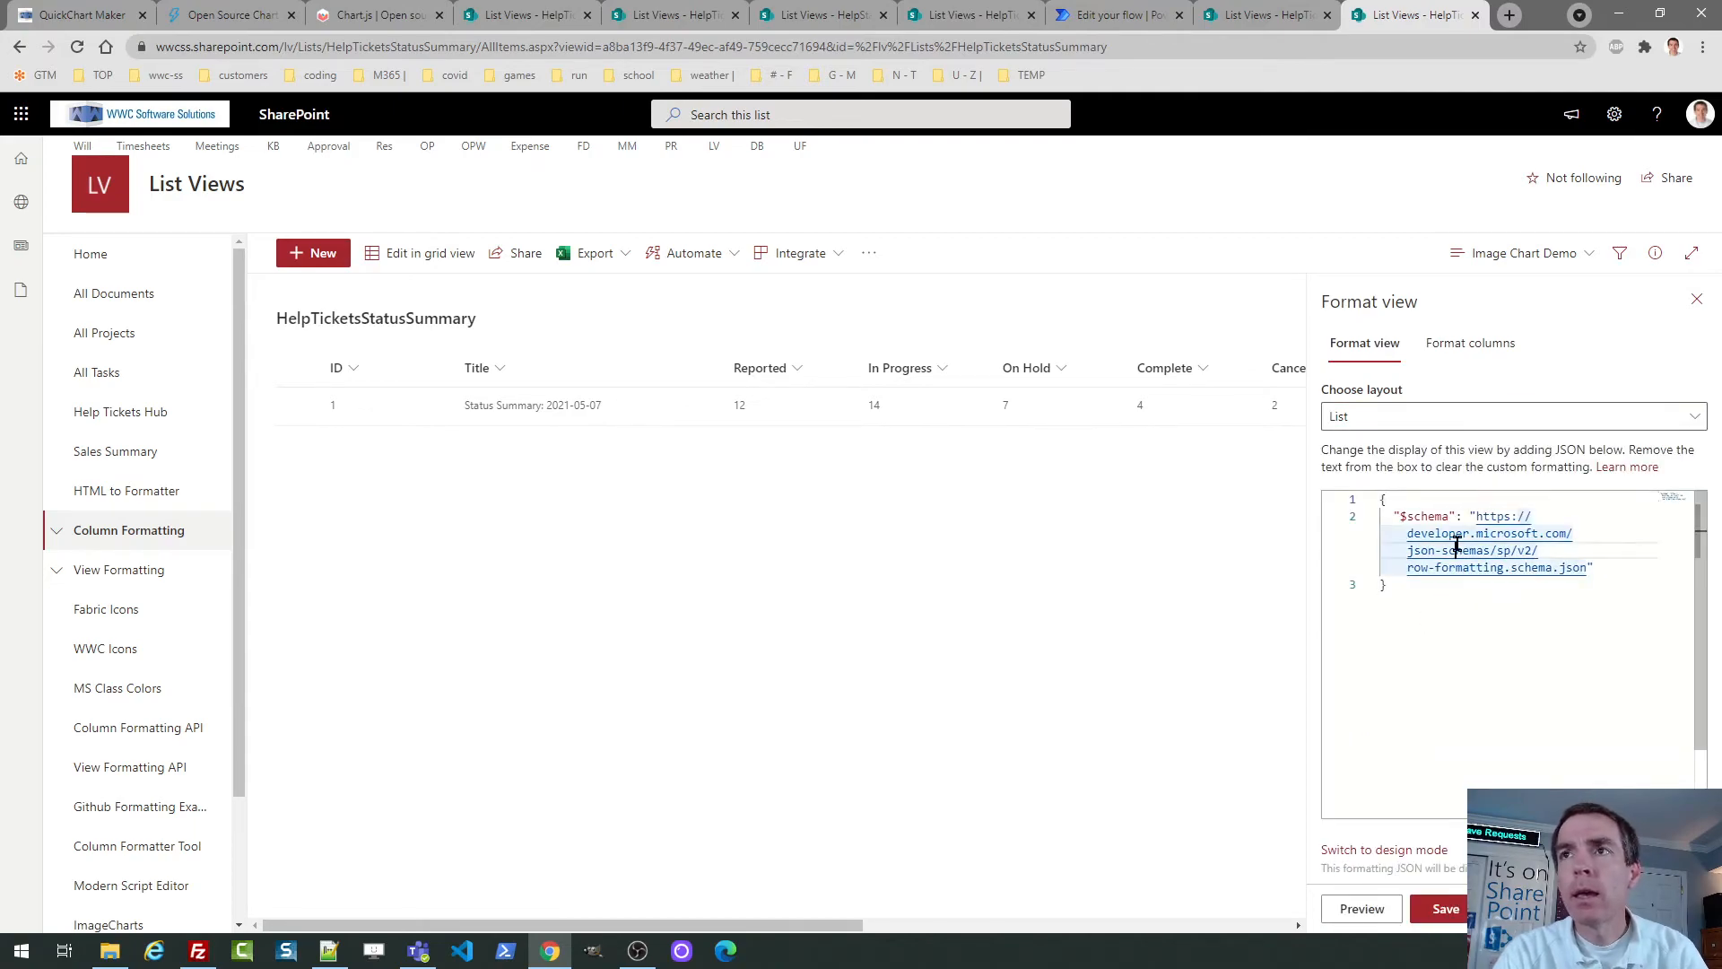
pyautogui.hotkey('ctrl', 'v')
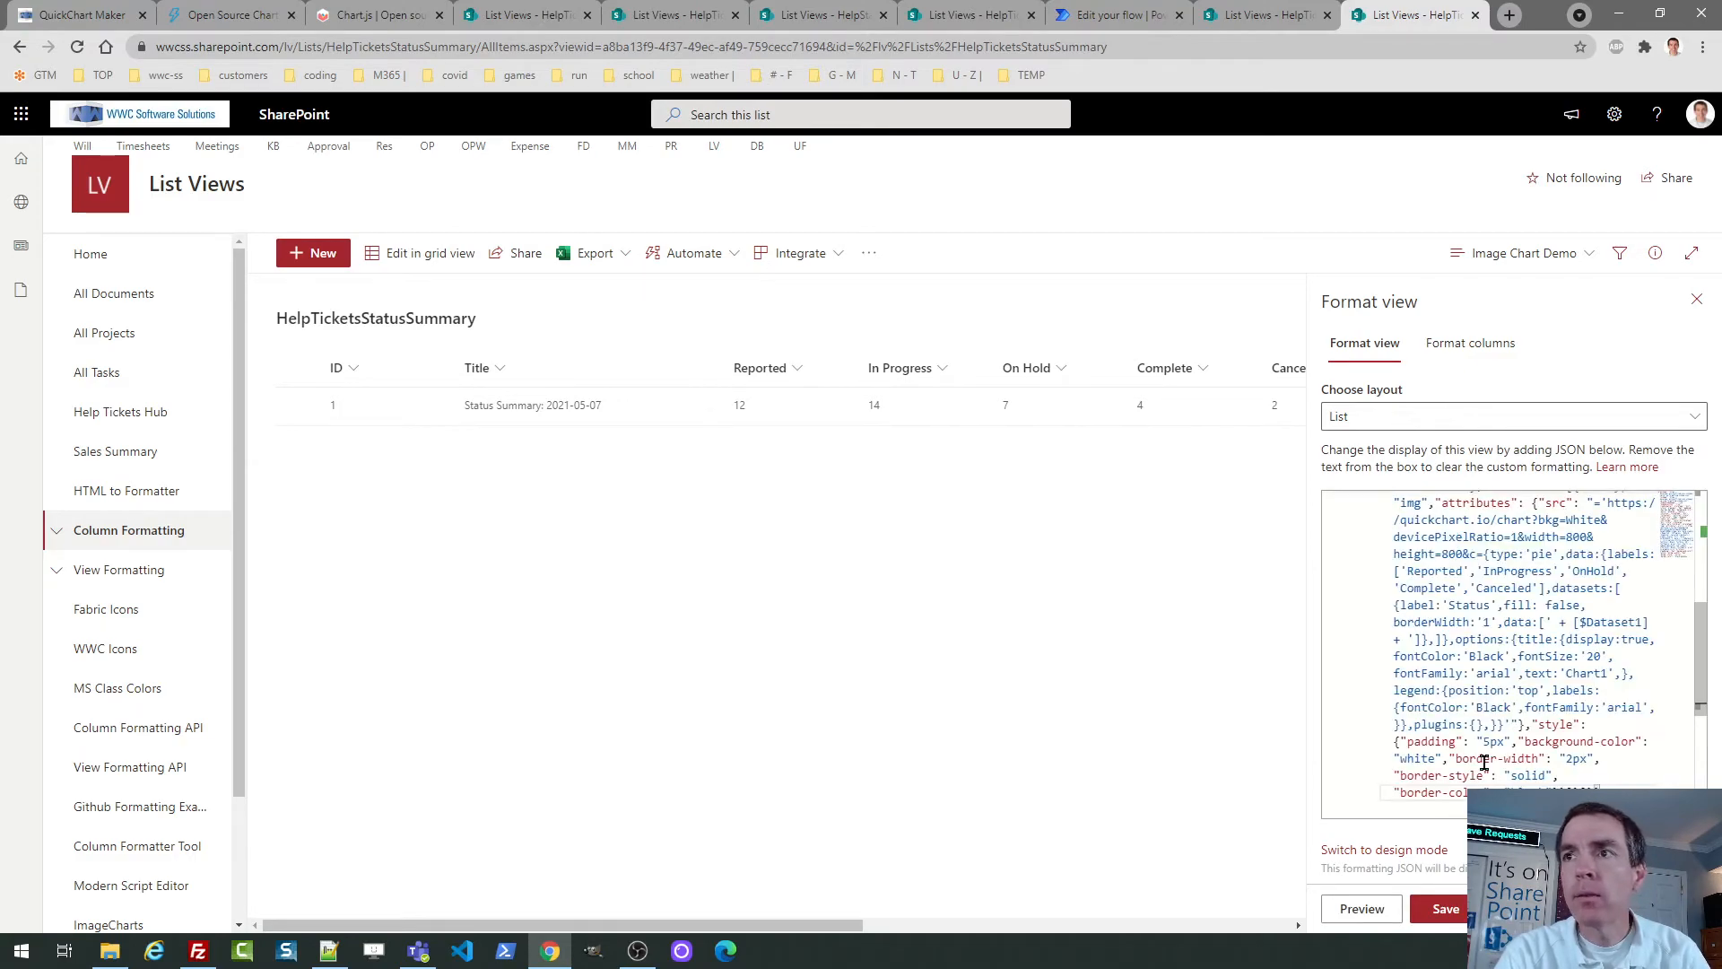
pyautogui.click(1445, 908)
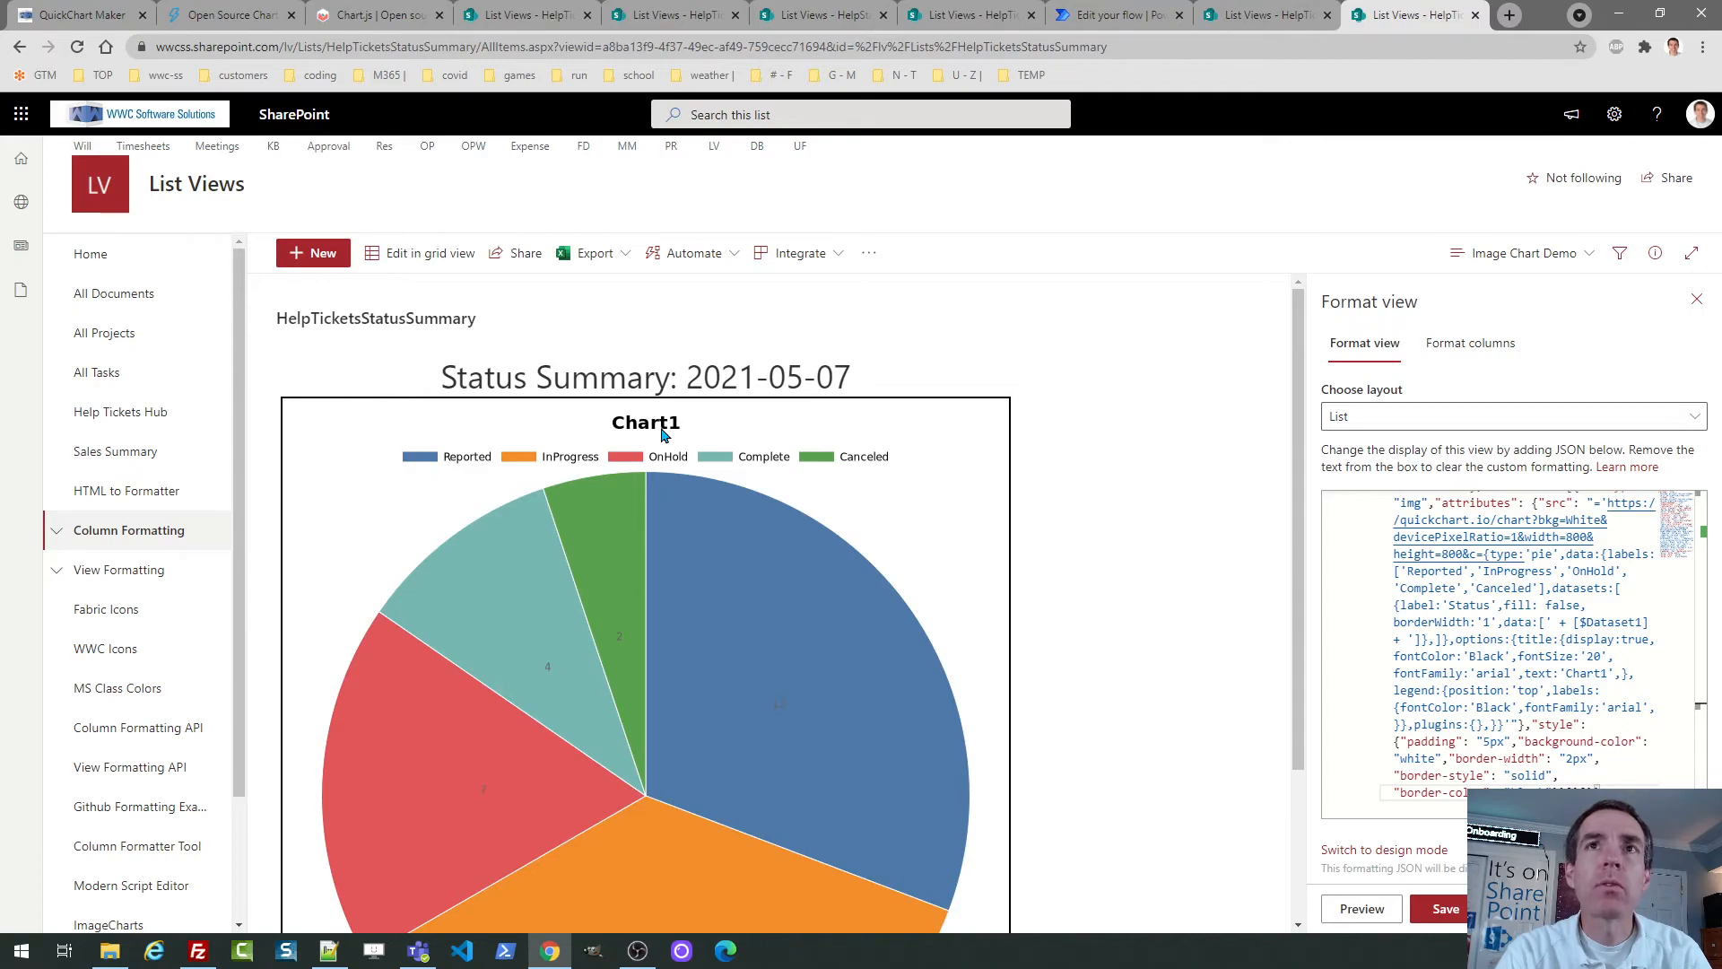
# Return to Quickchart Maker, clear the chart title, and copy the updated SharePoint JSON code.
pyautogui.click(98, 12)
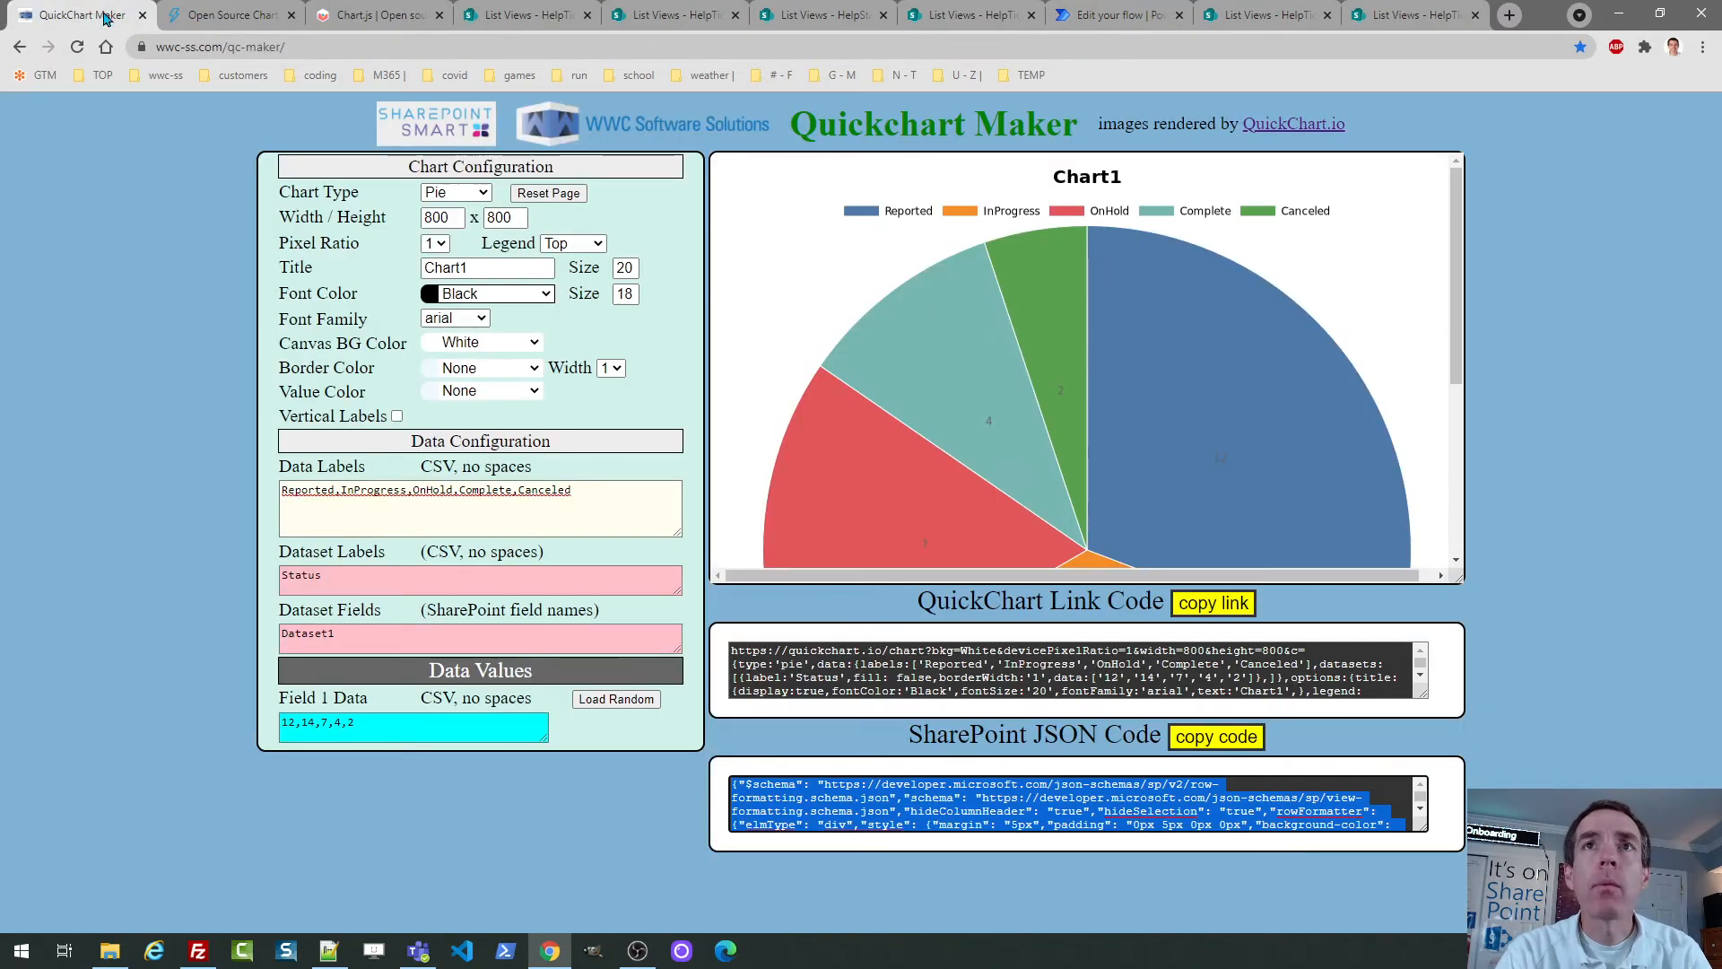
pyautogui.click(468, 267)
pyautogui.press('BackSpace')
pyautogui.press('BackSpace')
pyautogui.press('BackSpace')
pyautogui.press('BackSpace')
pyautogui.press('BackSpace')
pyautogui.press('BackSpace')
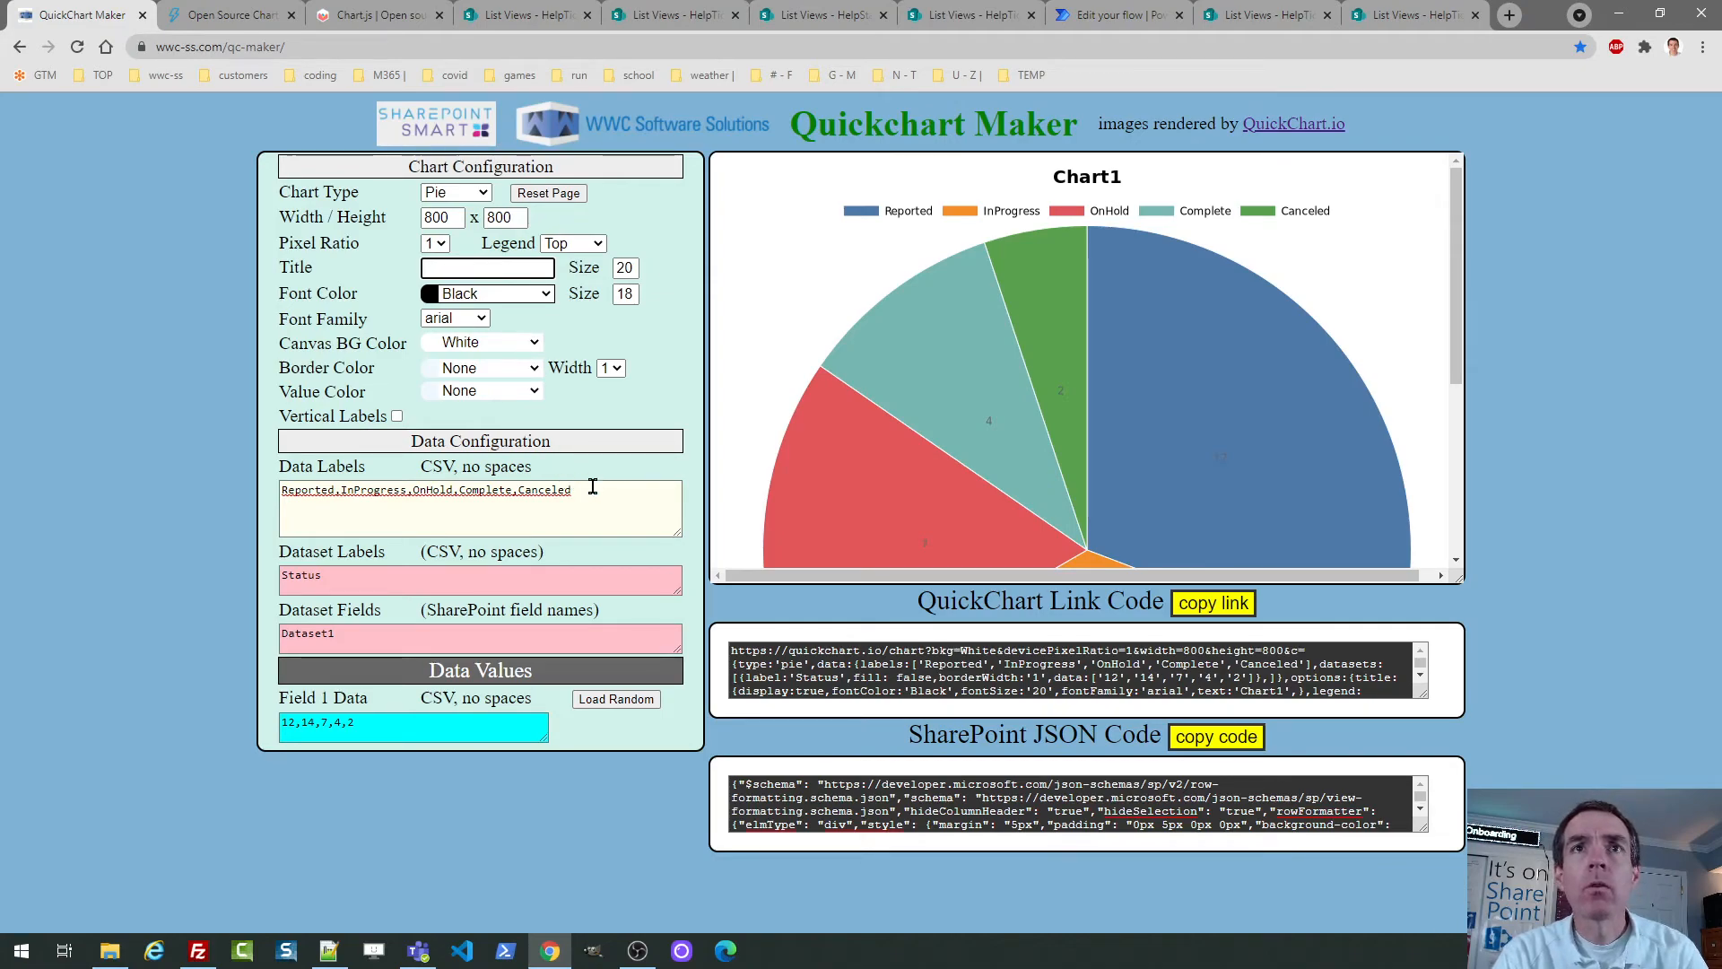
pyautogui.click(592, 484)
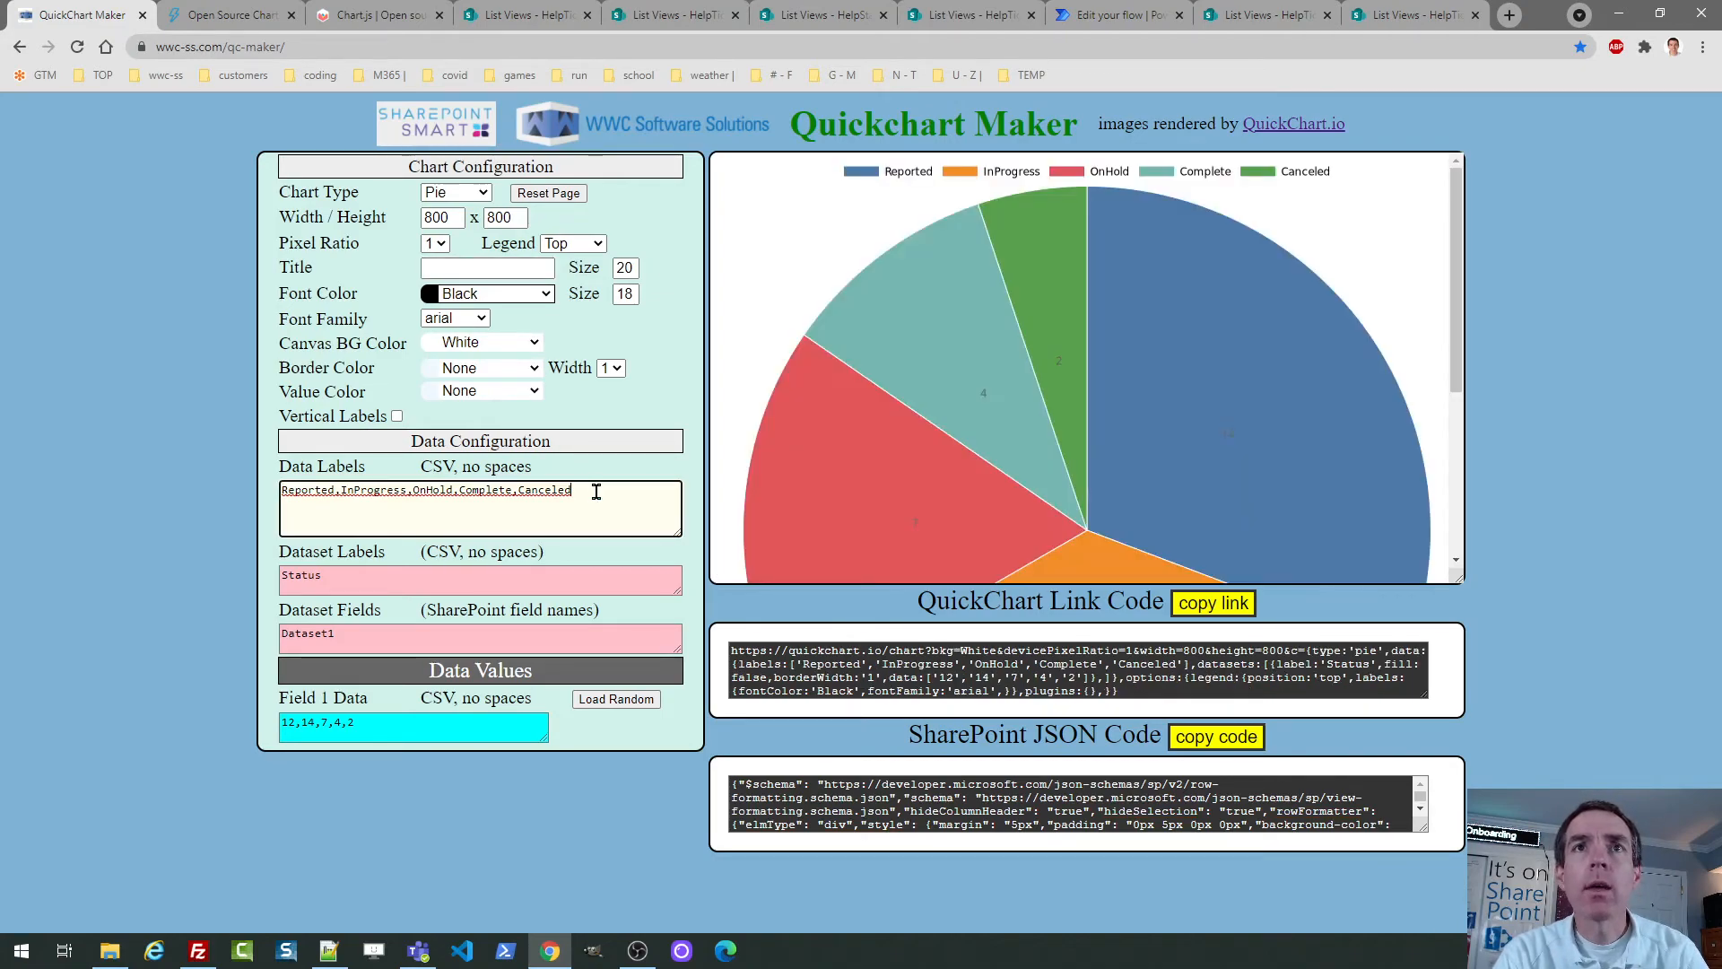
pyautogui.click(1201, 738)
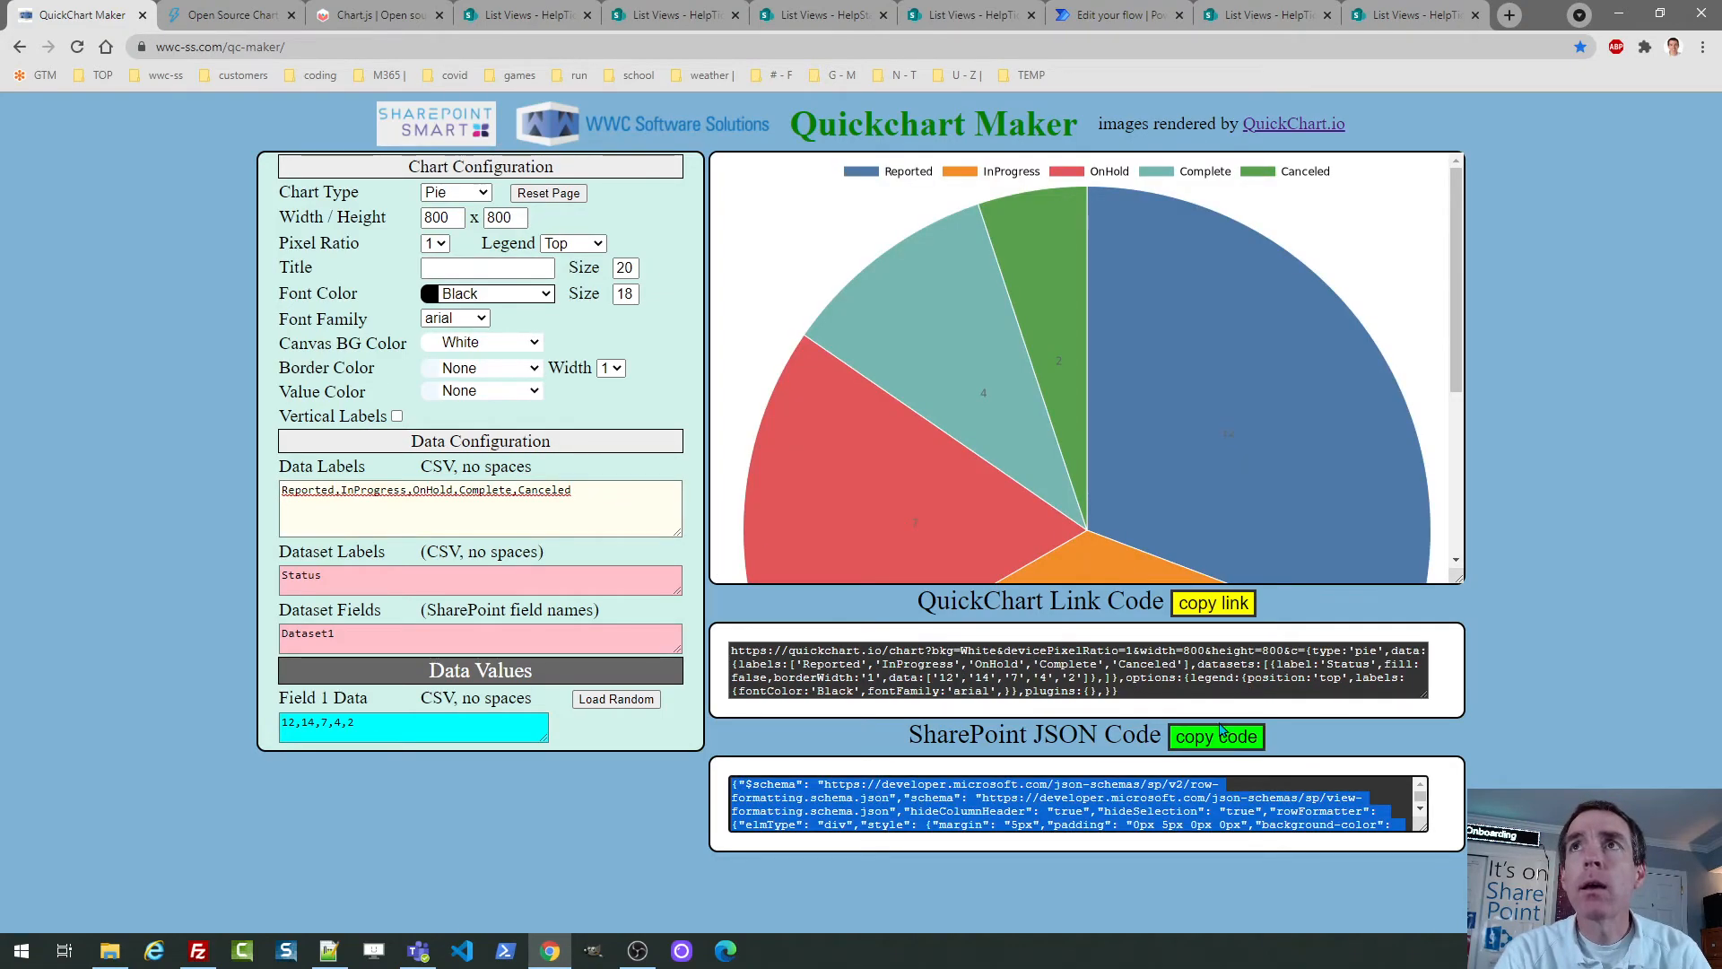
# Replace the Image Chart Demo view's JSON with the untitled pie chart code, save it, and close the formatting options.
pyautogui.click(1412, 29)
pyautogui.hotkey('ctrl', 'a')
pyautogui.hotkey('ctrl', 'v')
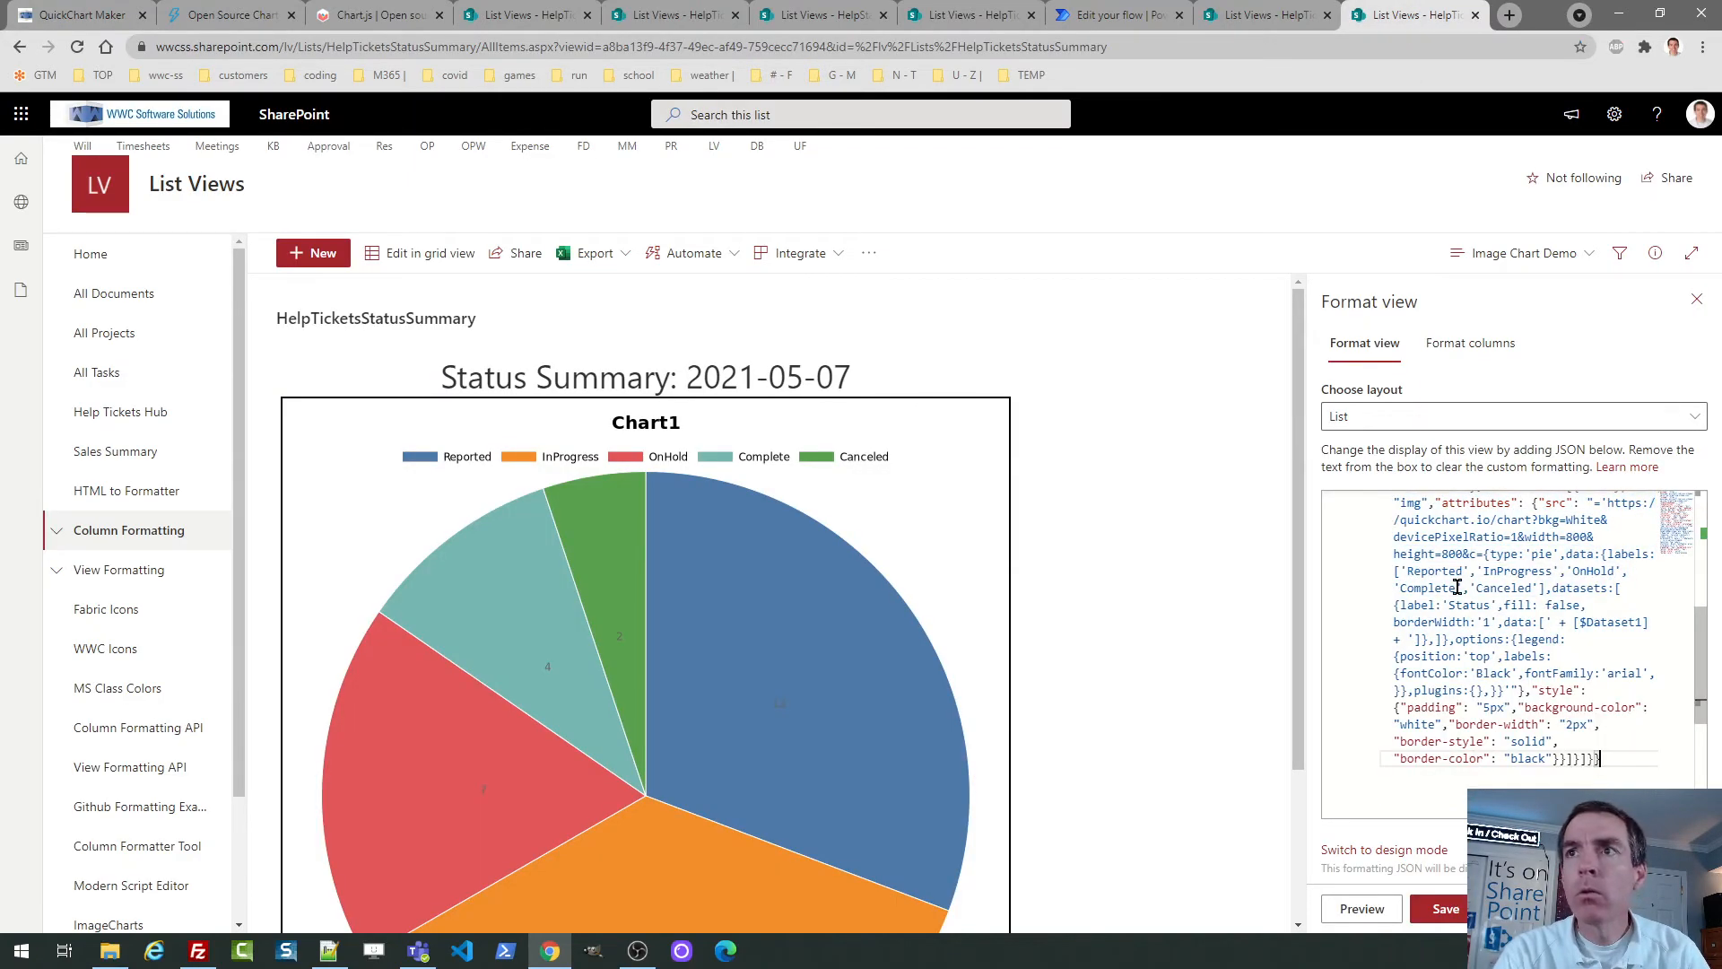
pyautogui.click(1446, 908)
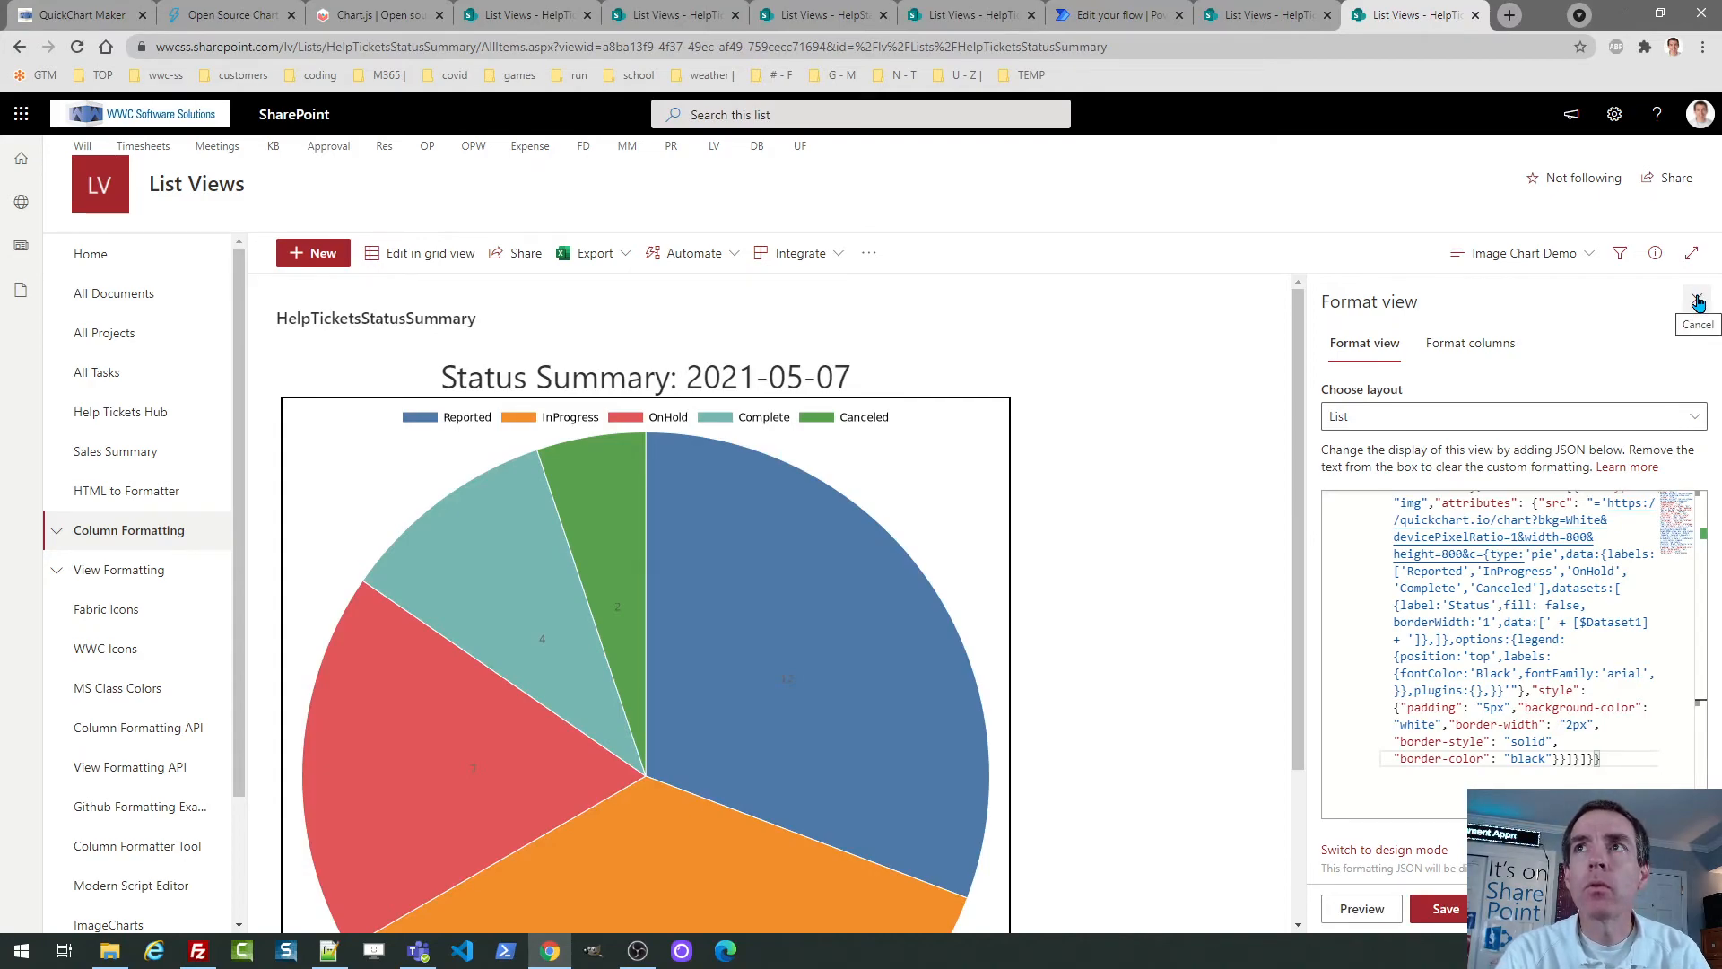
pyautogui.click(1698, 301)
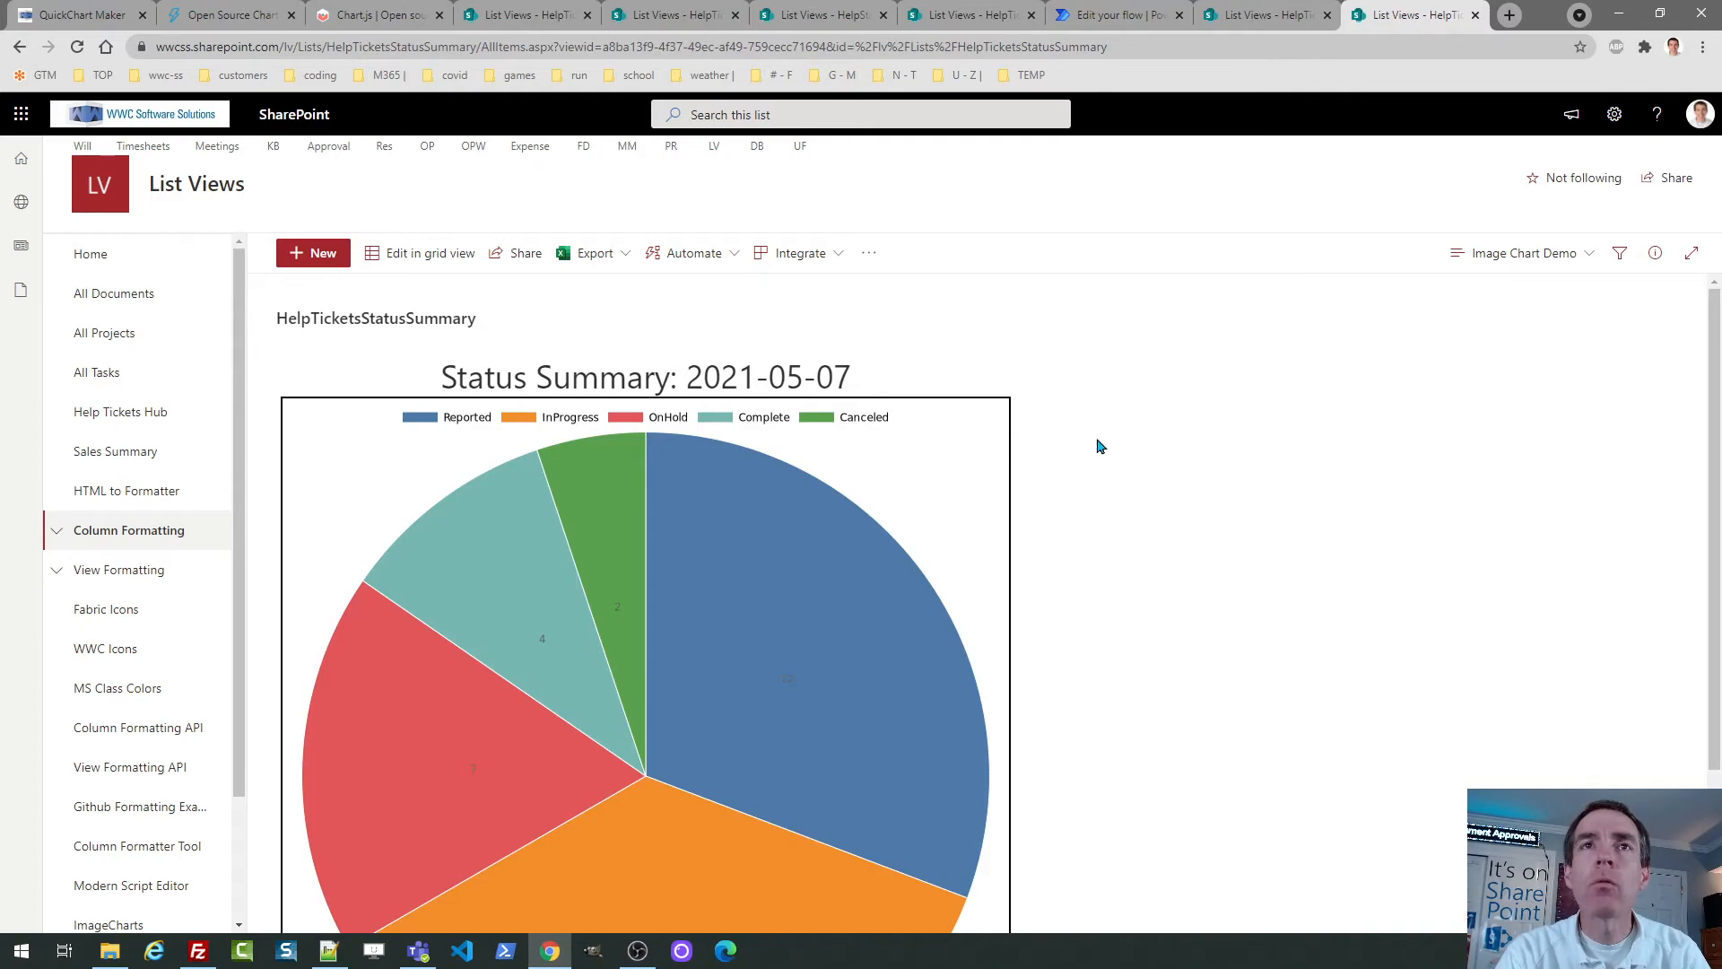
# Switch the list to the All Items view and examine the Dataset1 value of the status summary item.
pyautogui.click(1588, 260)
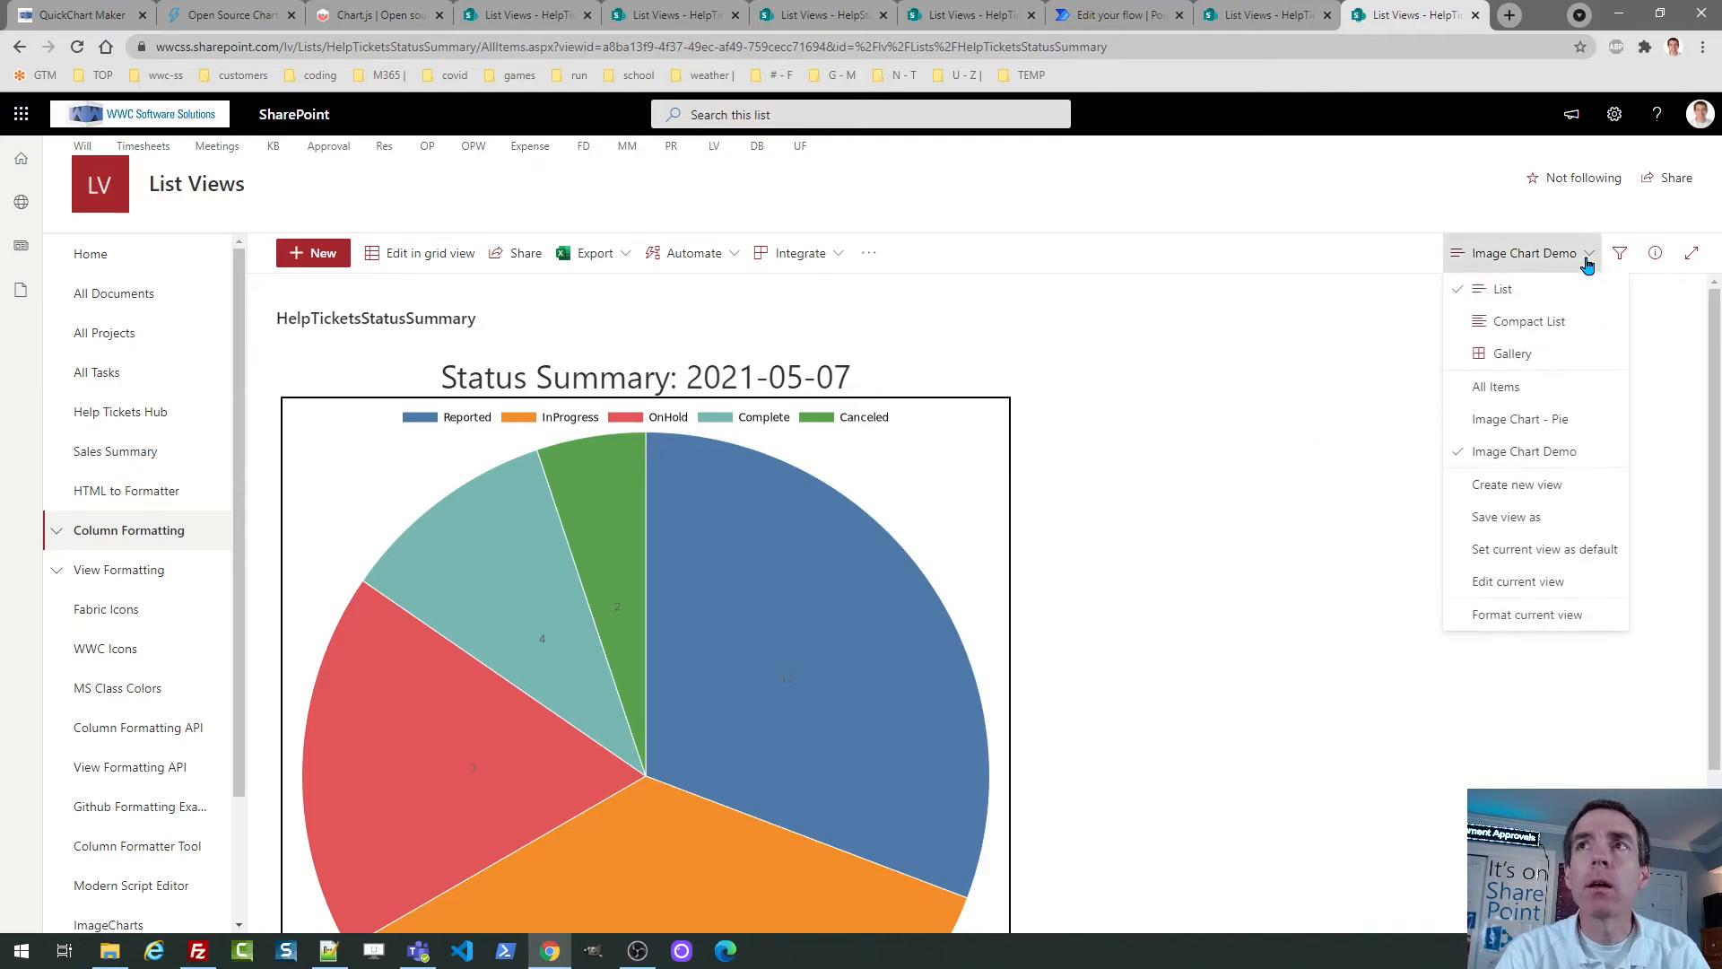
pyautogui.click(1513, 389)
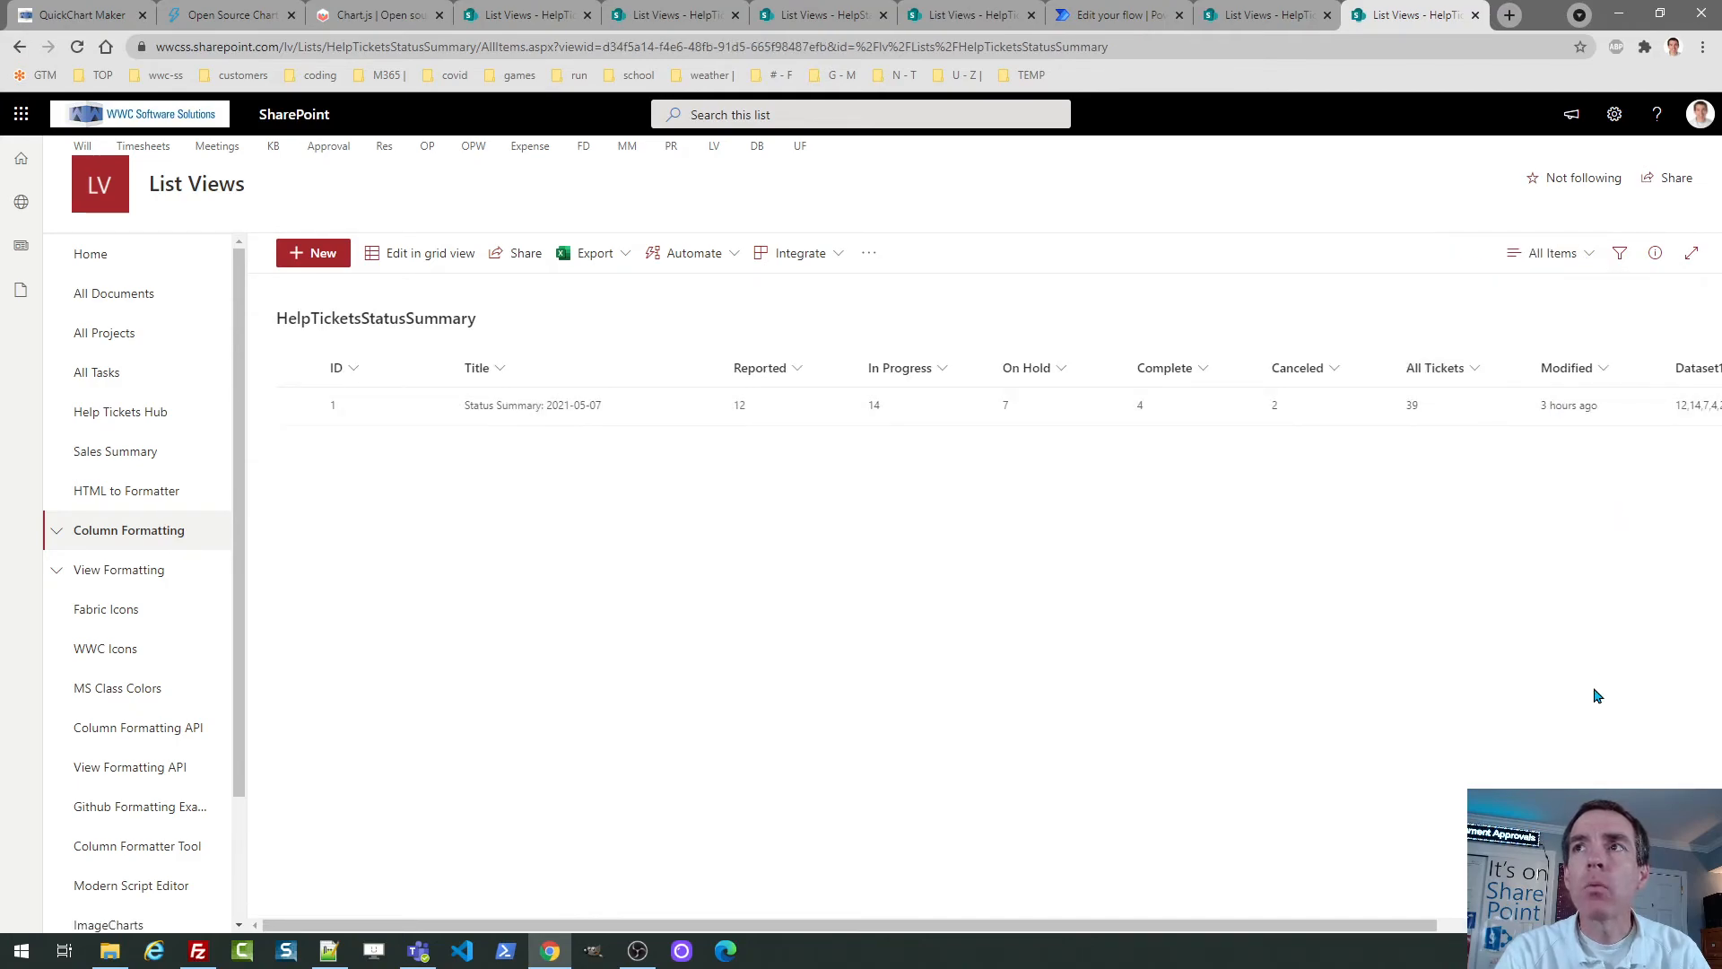
pyautogui.moveTo(1099, 921); pyautogui.dragTo(1350, 922)
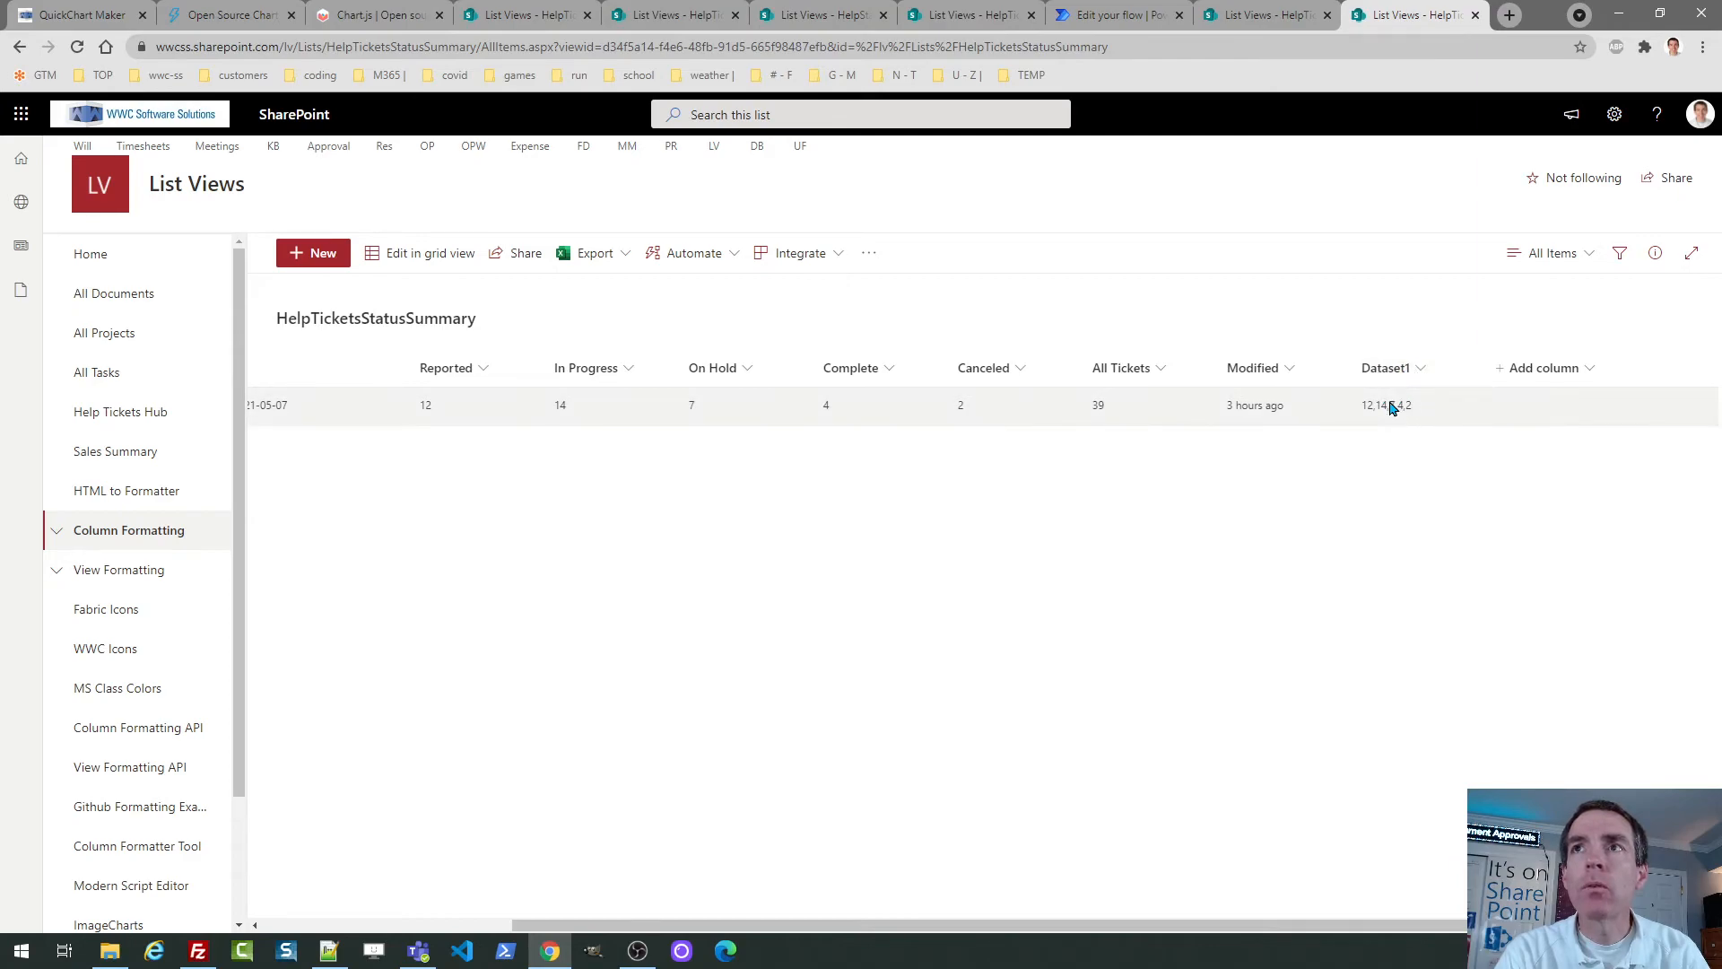